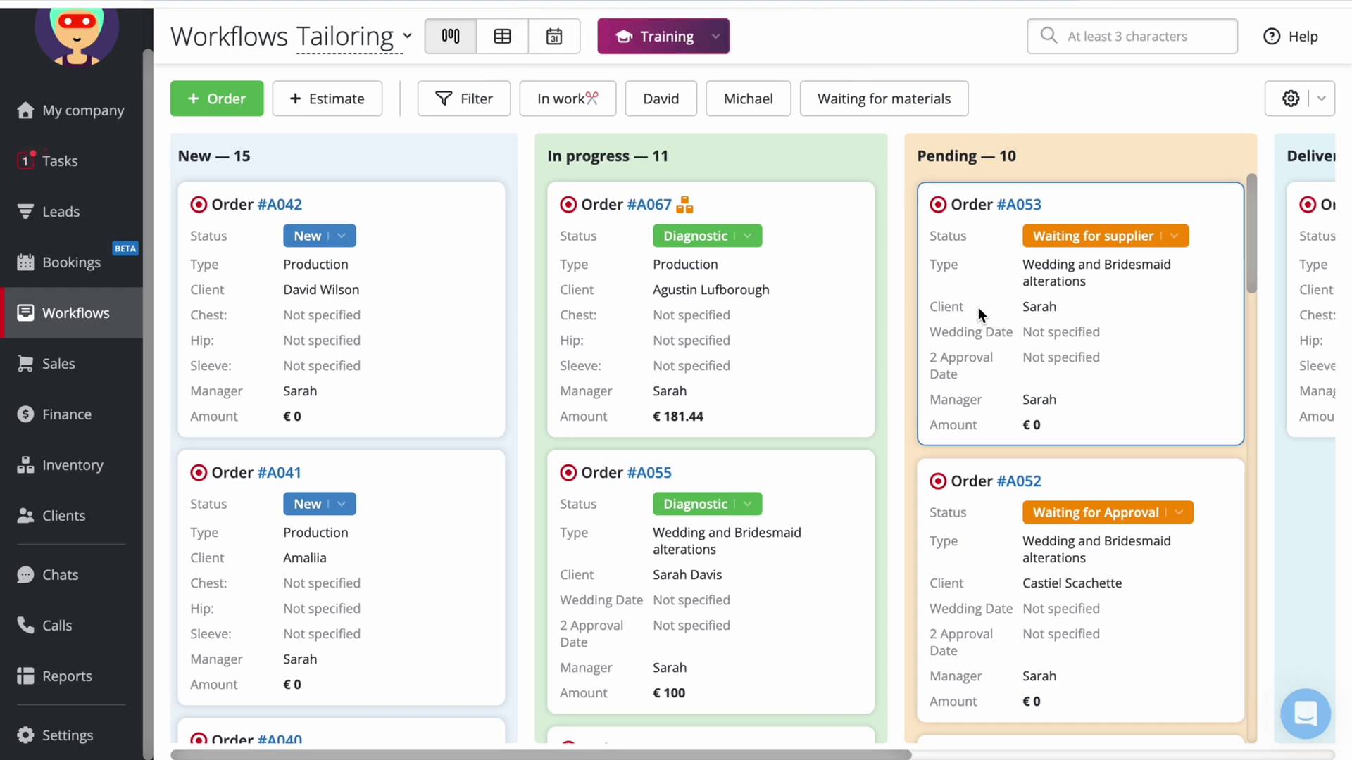
Step: Look through the Tailoring workflow board up to the Done column and switch the orders to the table view
{"action": "scroll", "coordinate": [978, 307], "scroll_direction": "right", "scroll_amount": 7}
{"action": "scroll", "coordinate": [967, 315], "scroll_direction": "right", "scroll_amount": 2}
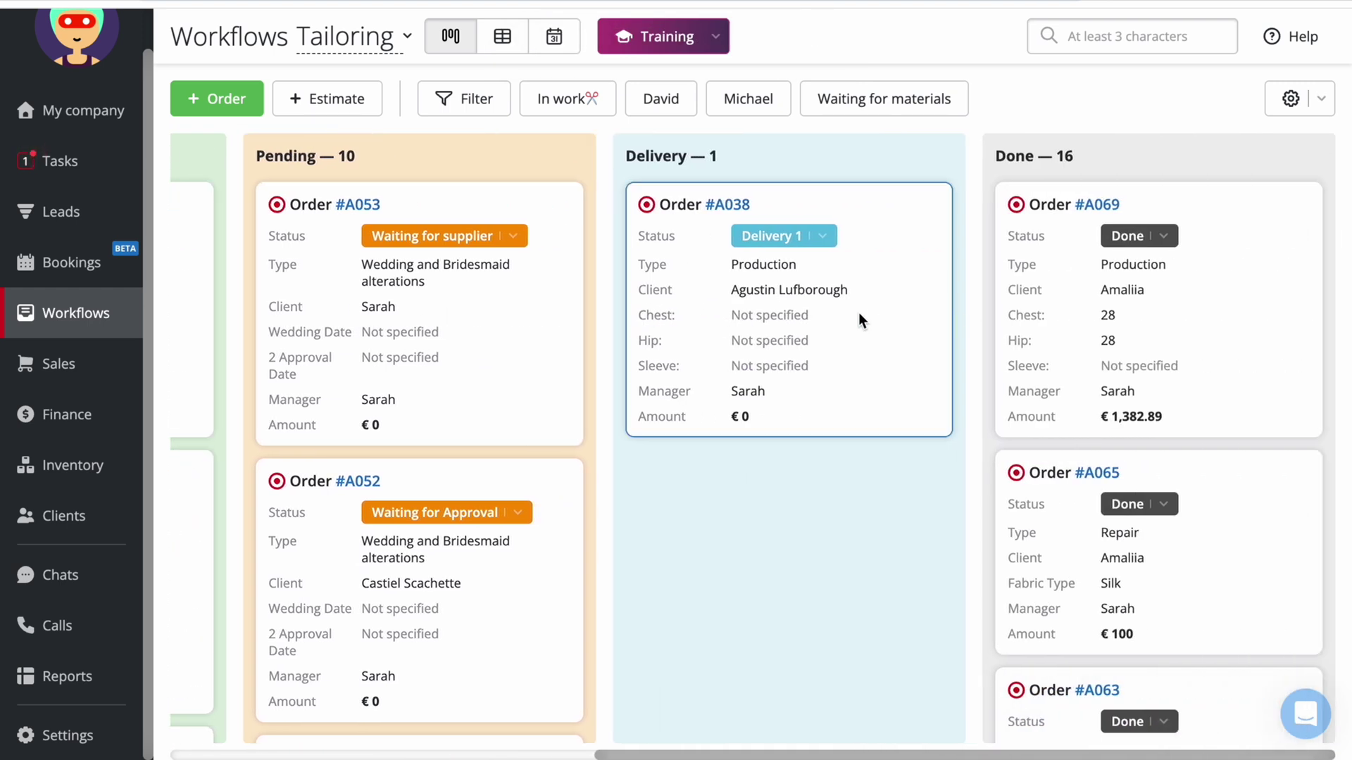
{"action": "left_click_drag", "start_coordinate": [859, 313], "coordinate": [1013, 338]}
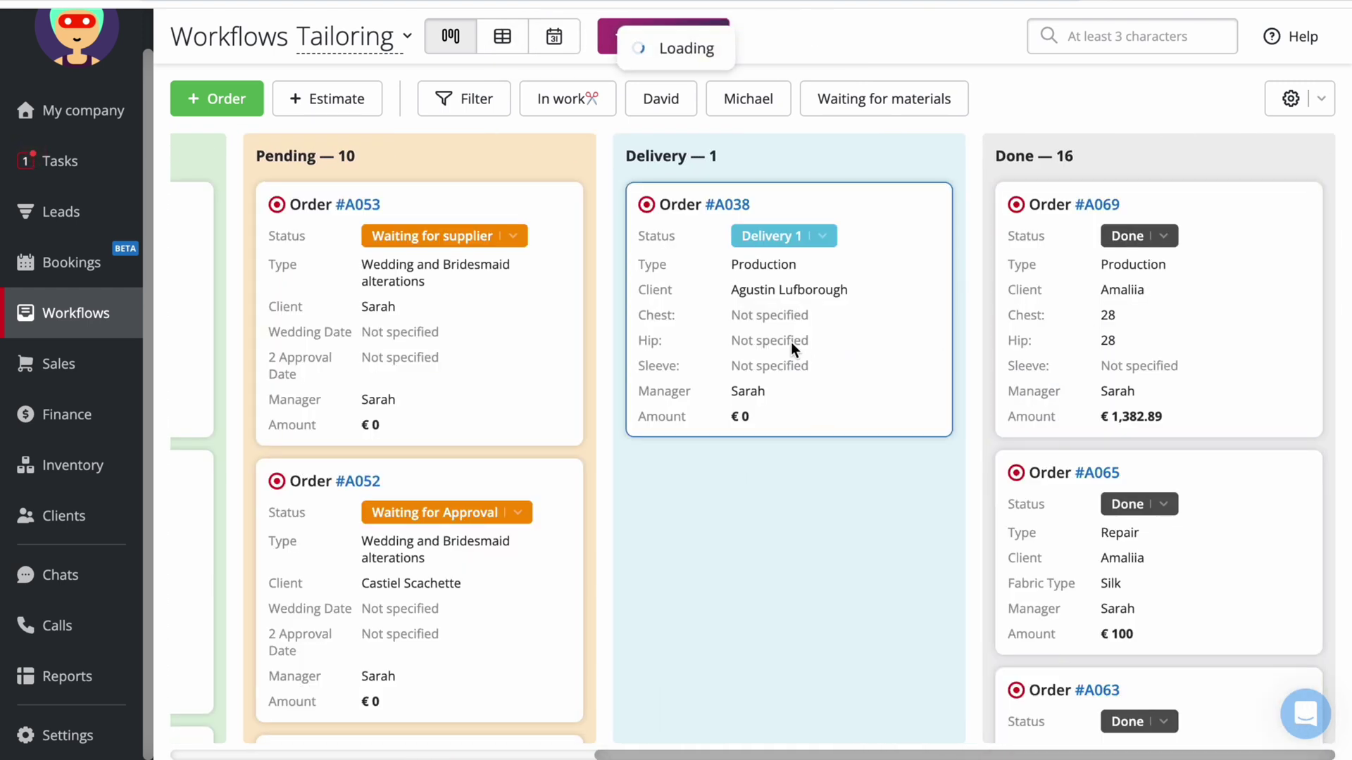
{"action": "left_click", "coordinate": [499, 49]}
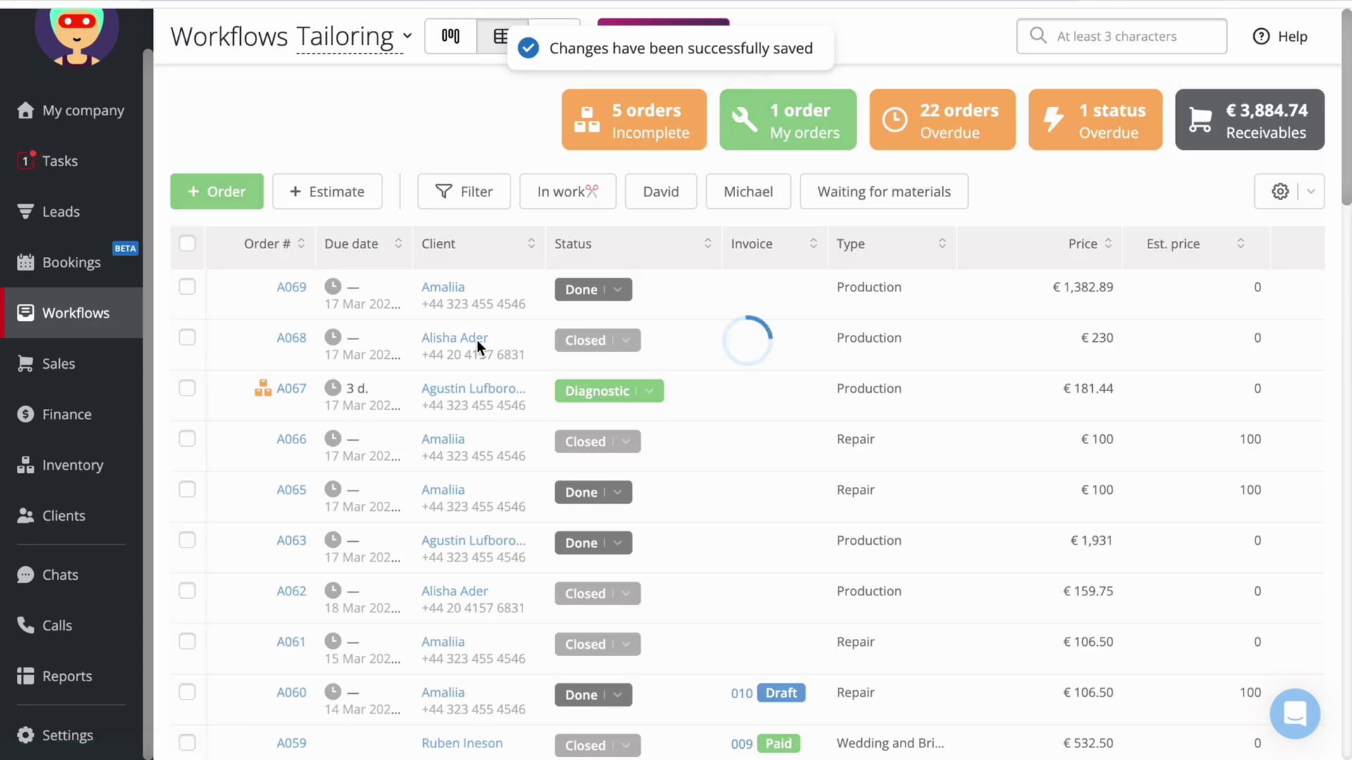
{"action": "mouse_move", "coordinate": [474, 341]}
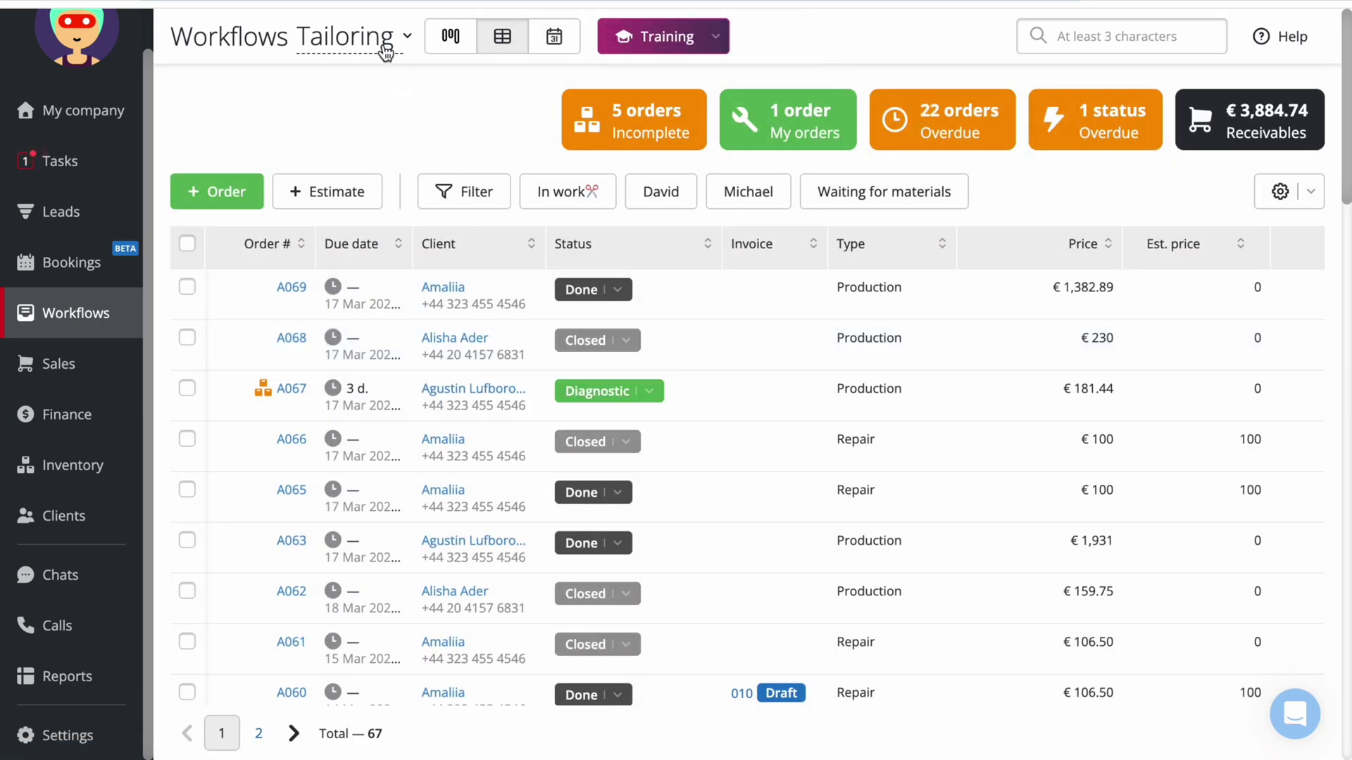
Step: Show the Shoes location's orders and set the status of the order with the issued invoice to Measurements
{"action": "left_click", "coordinate": [351, 107]}
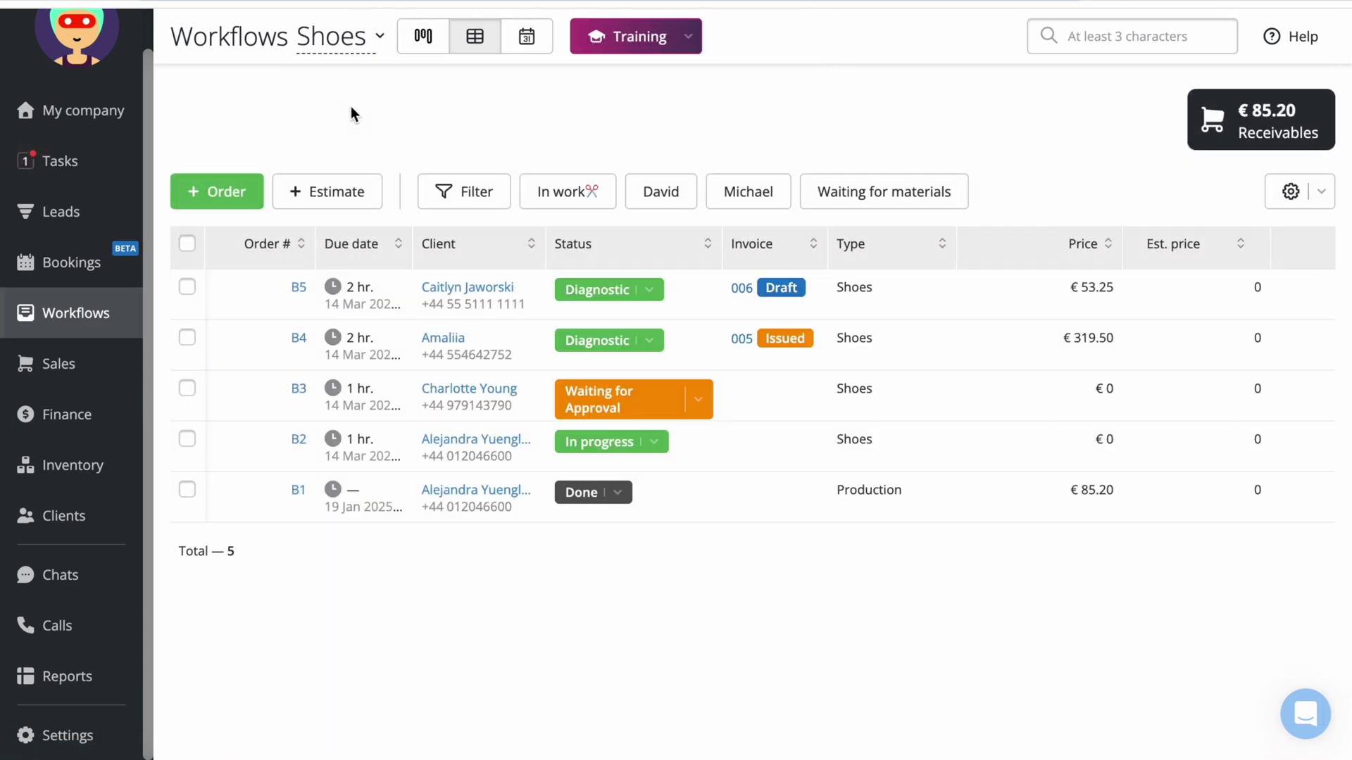
{"action": "left_click", "coordinate": [650, 345]}
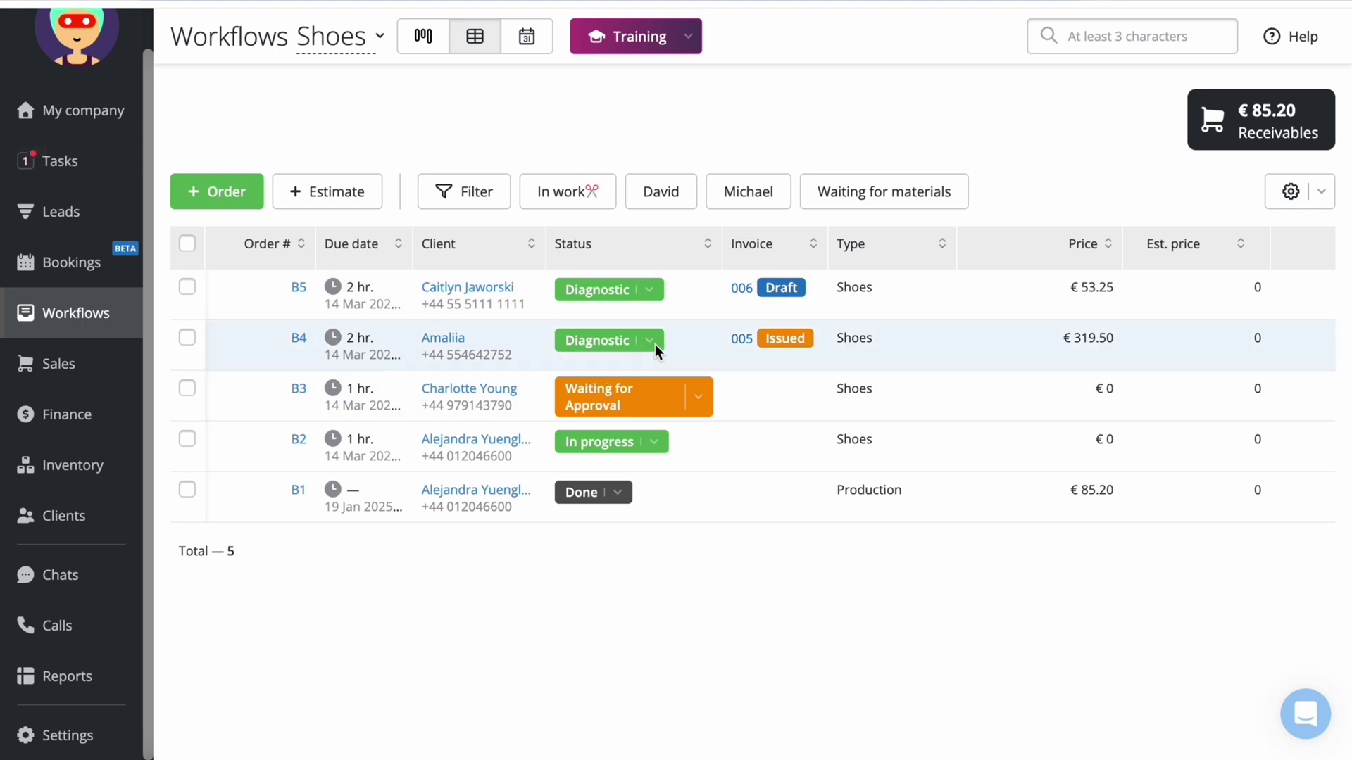
{"action": "left_click", "coordinate": [655, 432]}
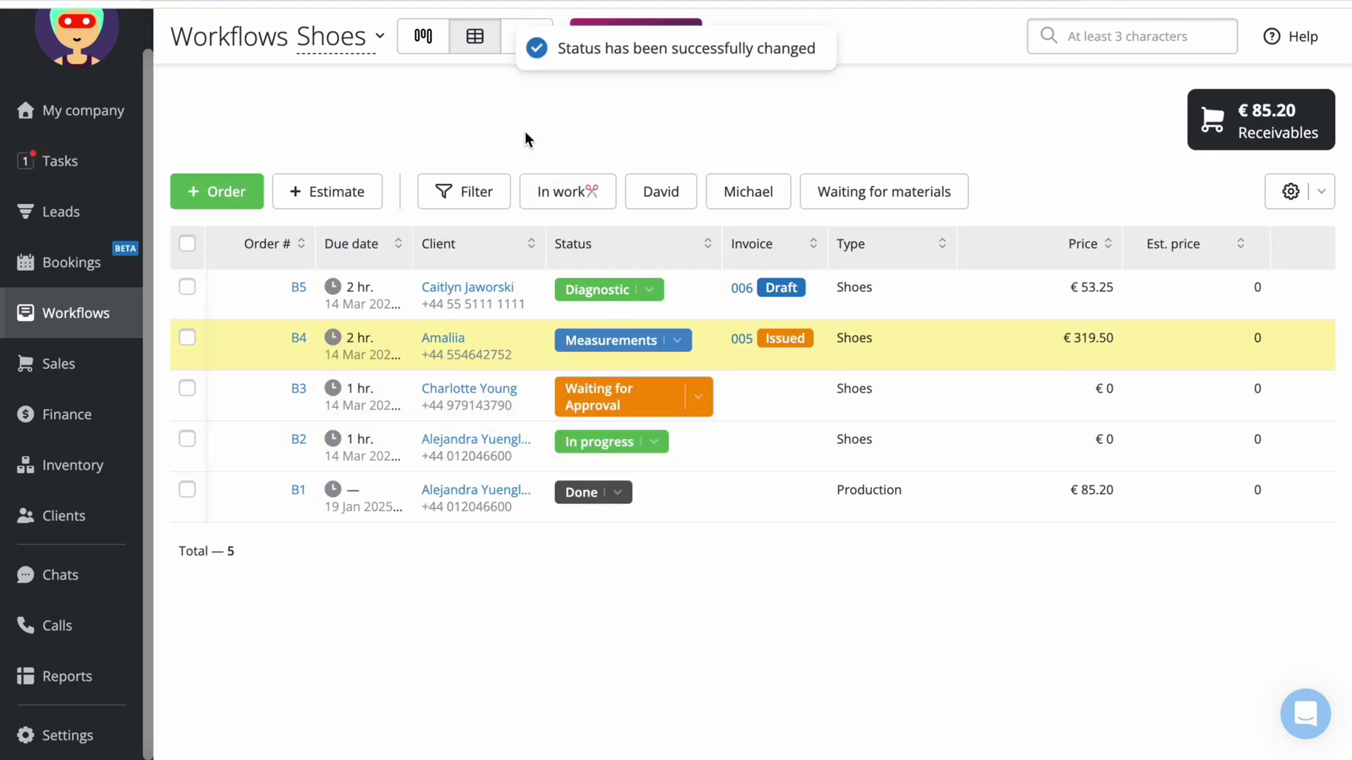
{"action": "left_click", "coordinate": [365, 43]}
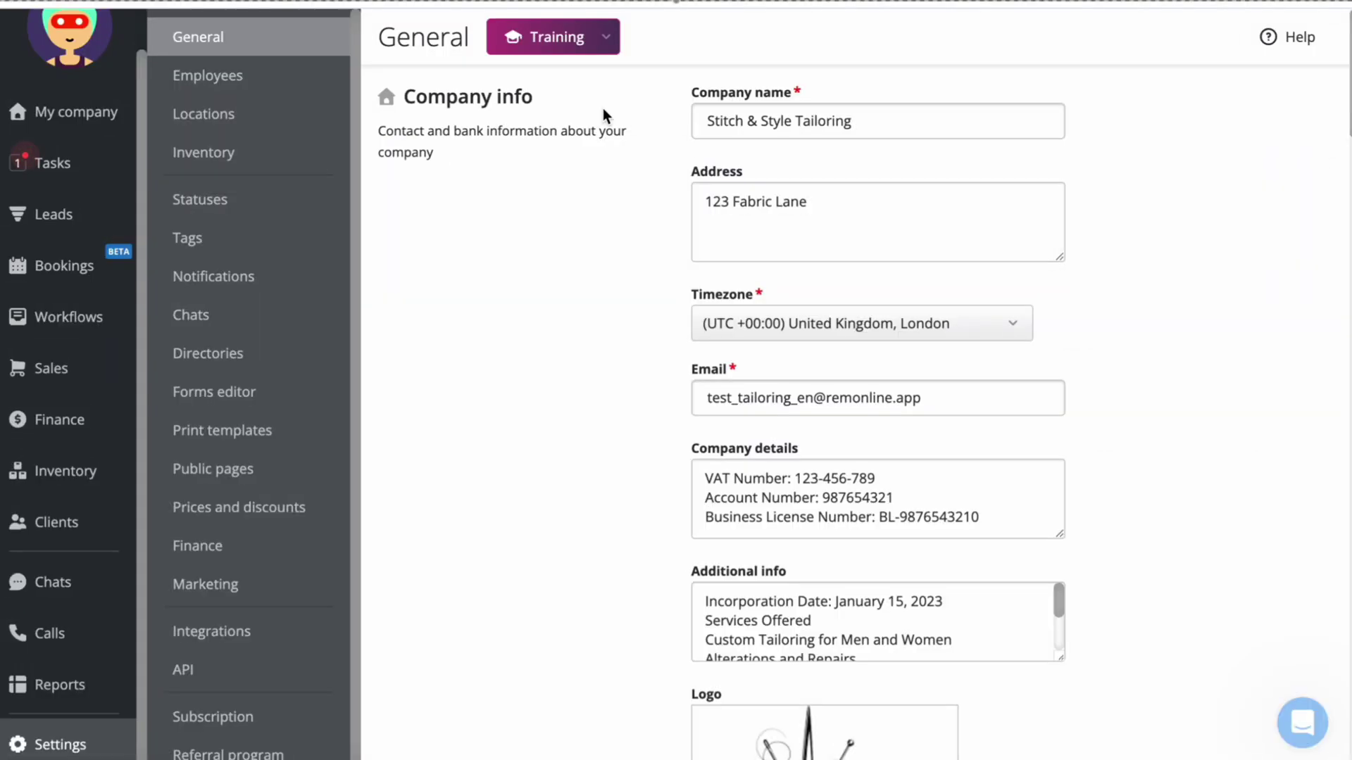
Step: Open the support chat from the Help options and close it again
{"action": "left_click", "coordinate": [1299, 47]}
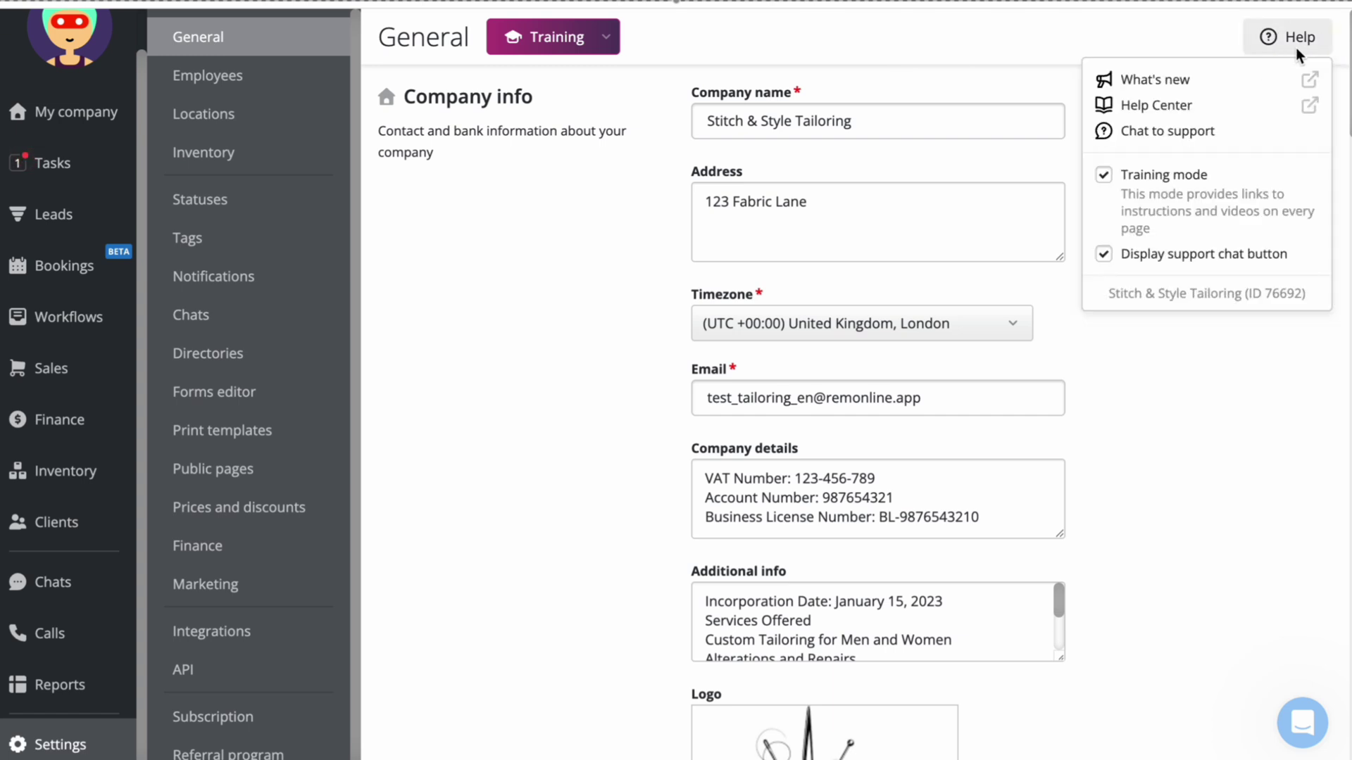
{"action": "left_click", "coordinate": [1234, 133]}
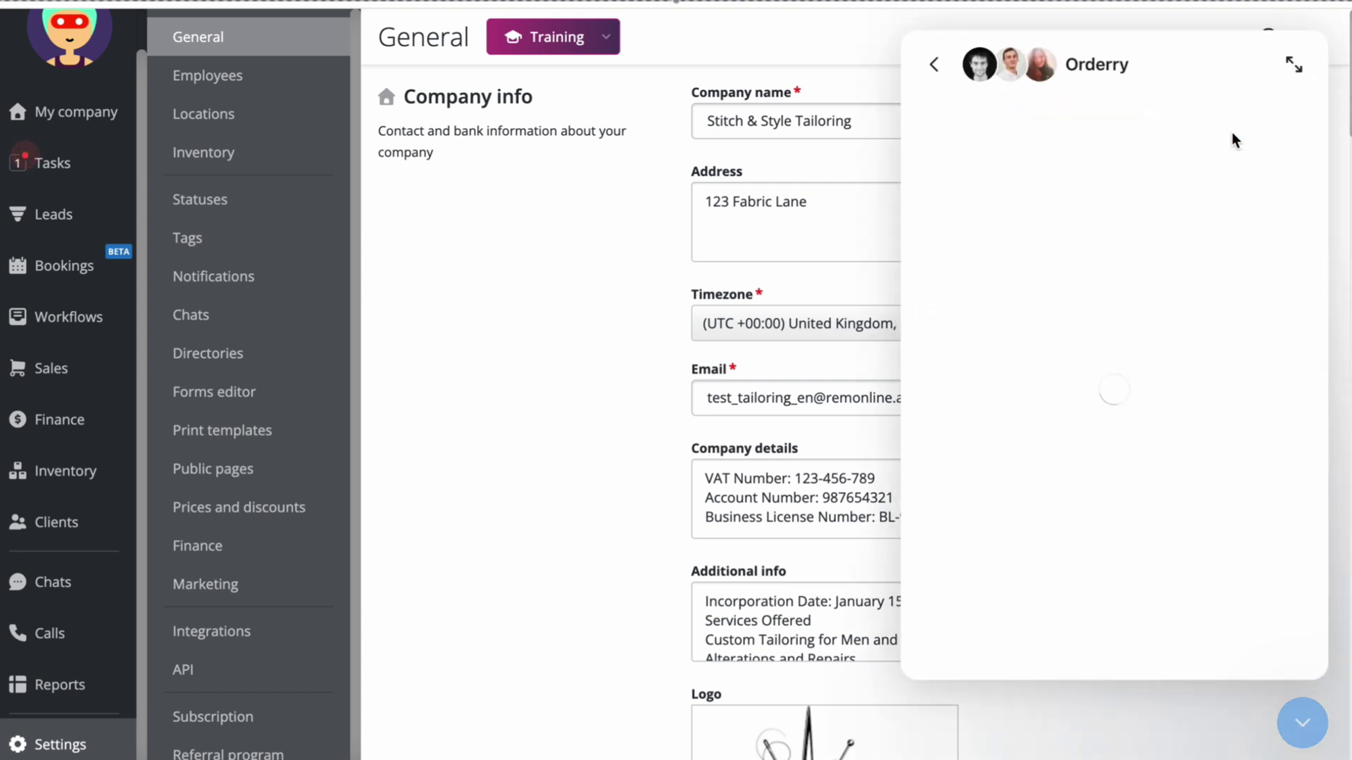
{"action": "left_click", "coordinate": [1324, 737]}
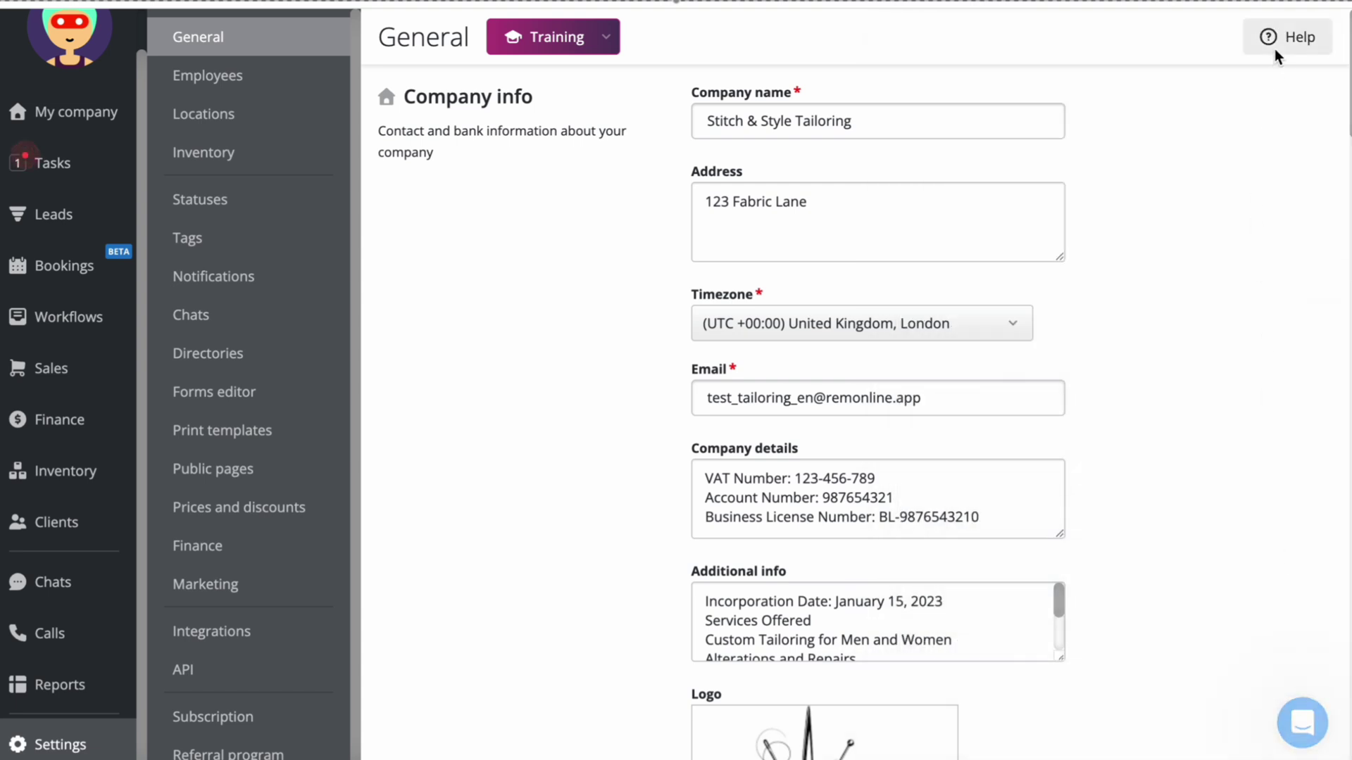
Step: Turn training mode off and on again, and view the training links offered for the General settings page
{"action": "left_click", "coordinate": [1275, 44]}
{"action": "left_click", "coordinate": [1103, 176]}
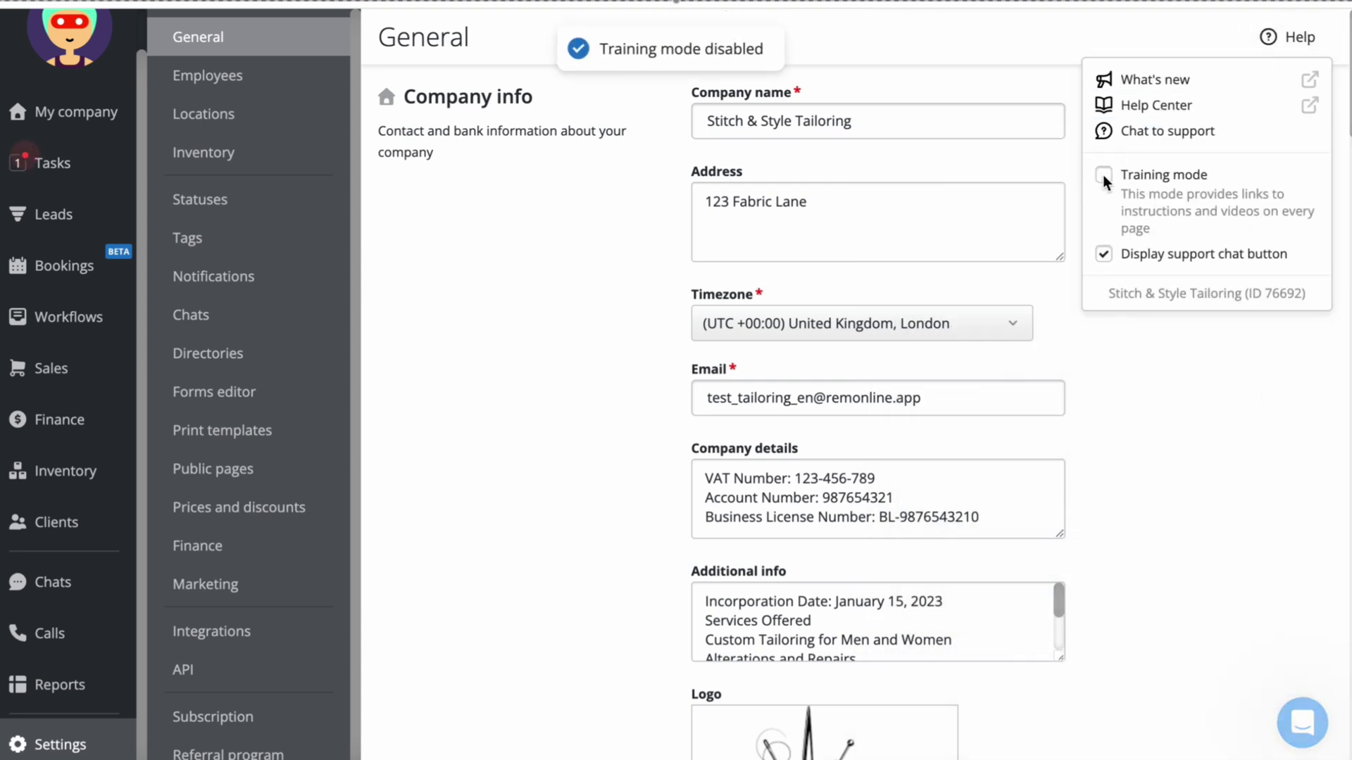
{"action": "left_click", "coordinate": [1102, 176]}
{"action": "left_click", "coordinate": [532, 45]}
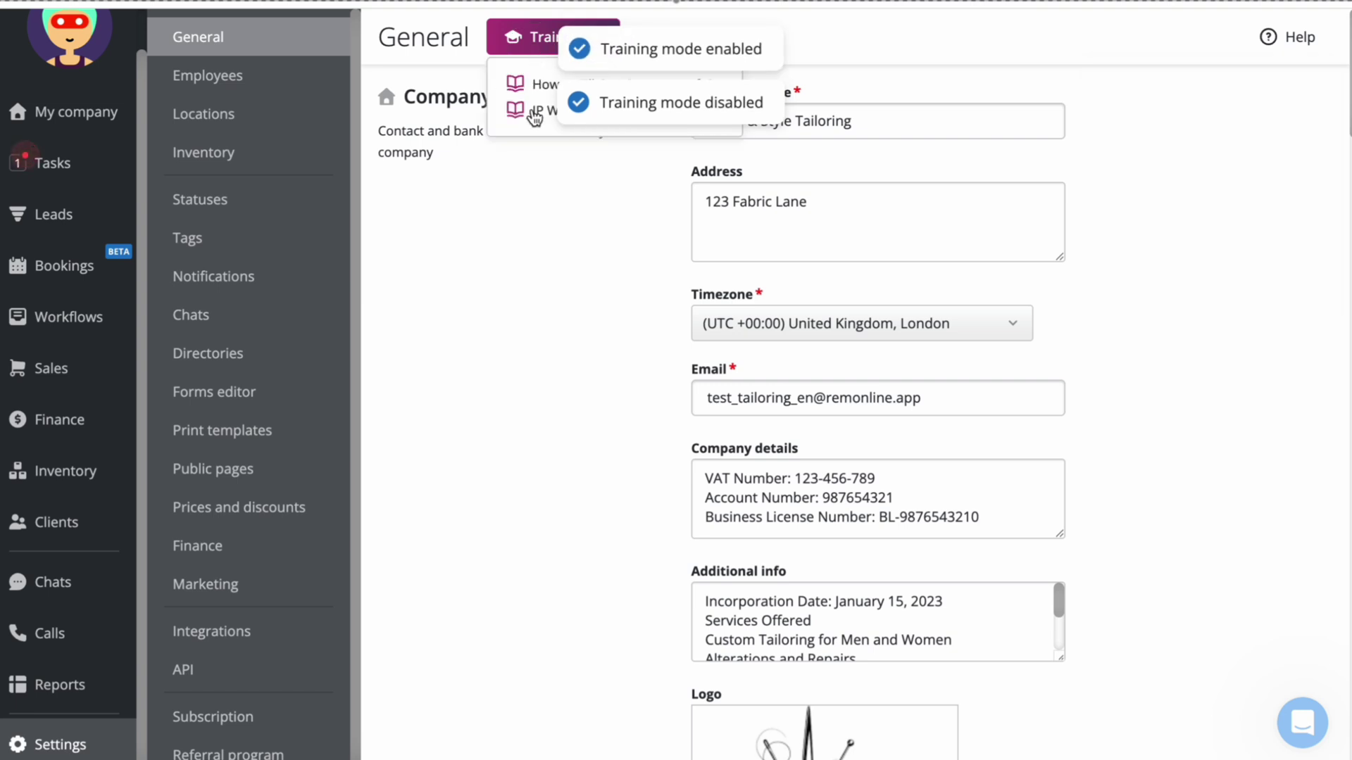
{"action": "left_click", "coordinate": [523, 207]}
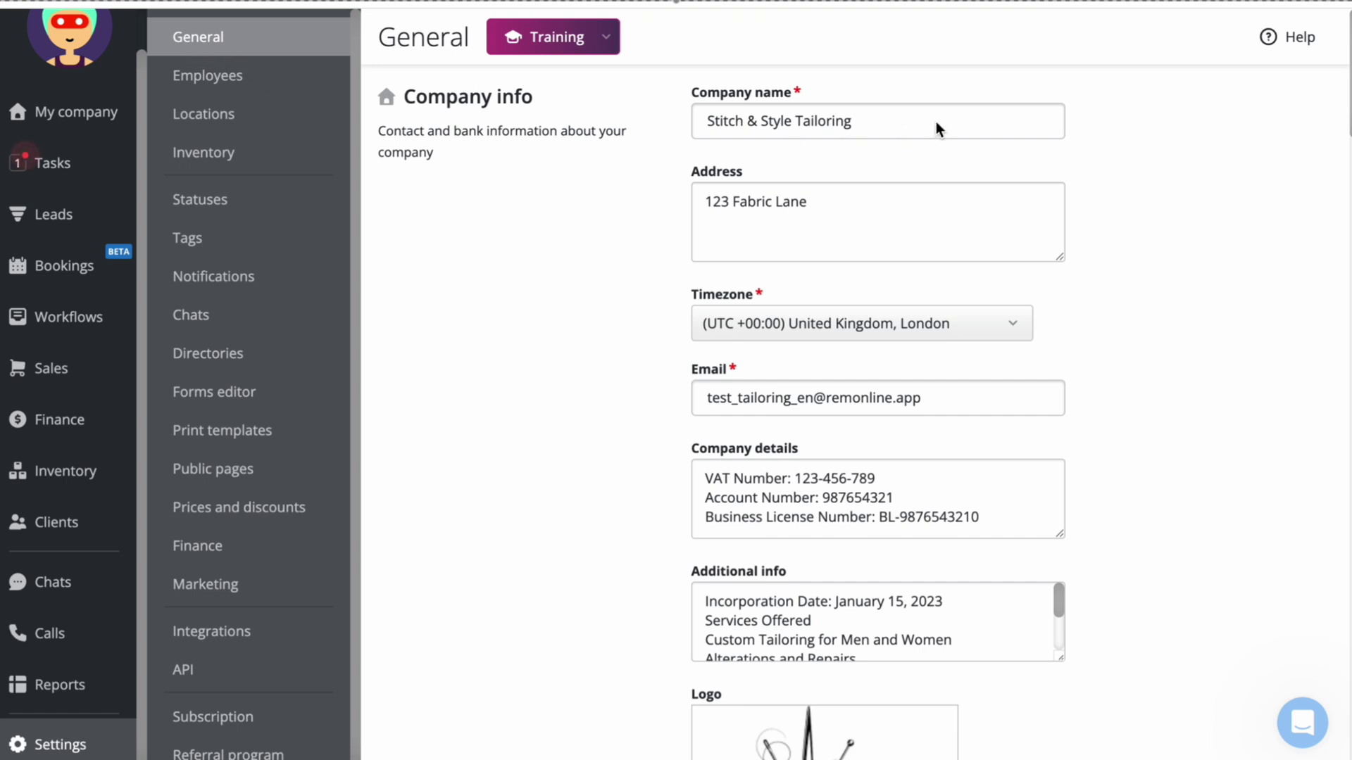
Step: Examine the company info fields, logo and currency options in the General settings
{"action": "left_click", "coordinate": [949, 200]}
{"action": "scroll", "coordinate": [949, 203], "scroll_direction": "down", "scroll_amount": 5}
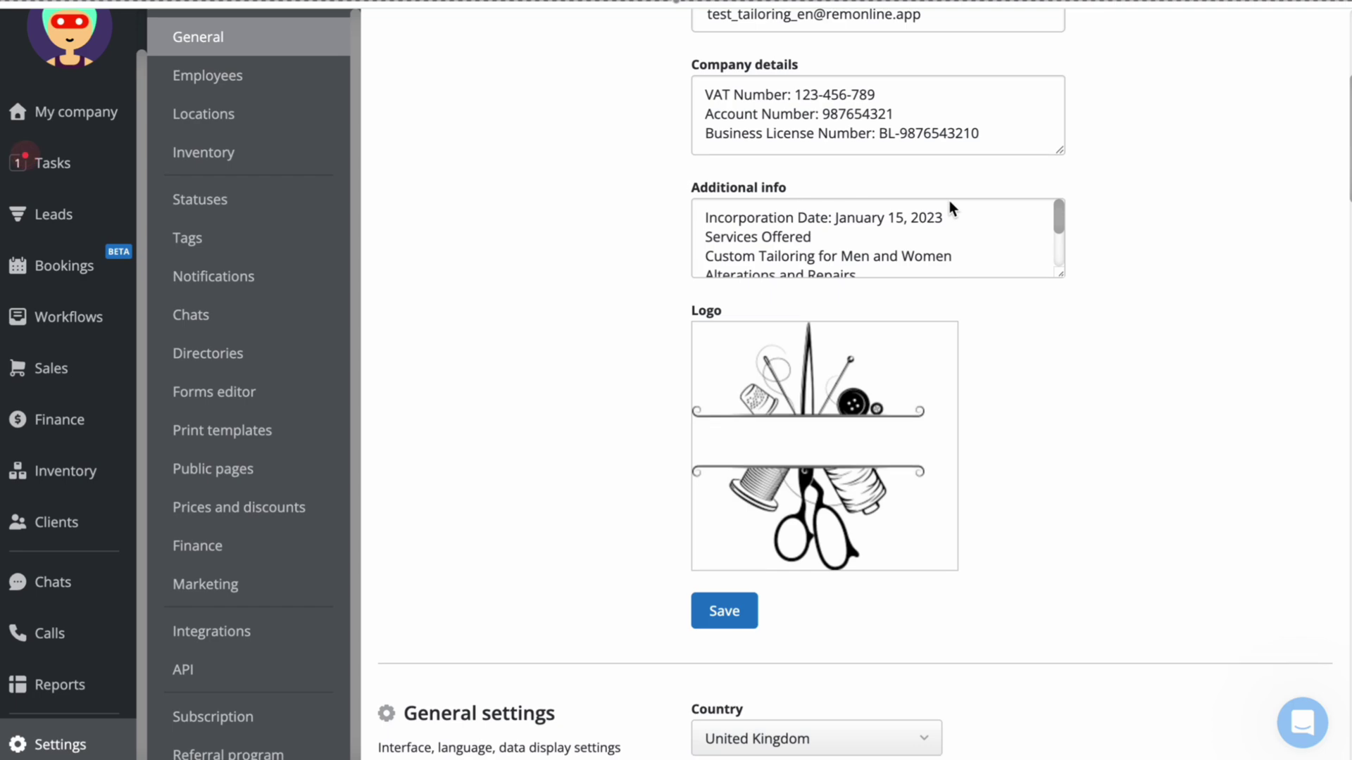
{"action": "scroll", "coordinate": [1025, 408], "scroll_direction": "down", "scroll_amount": 5}
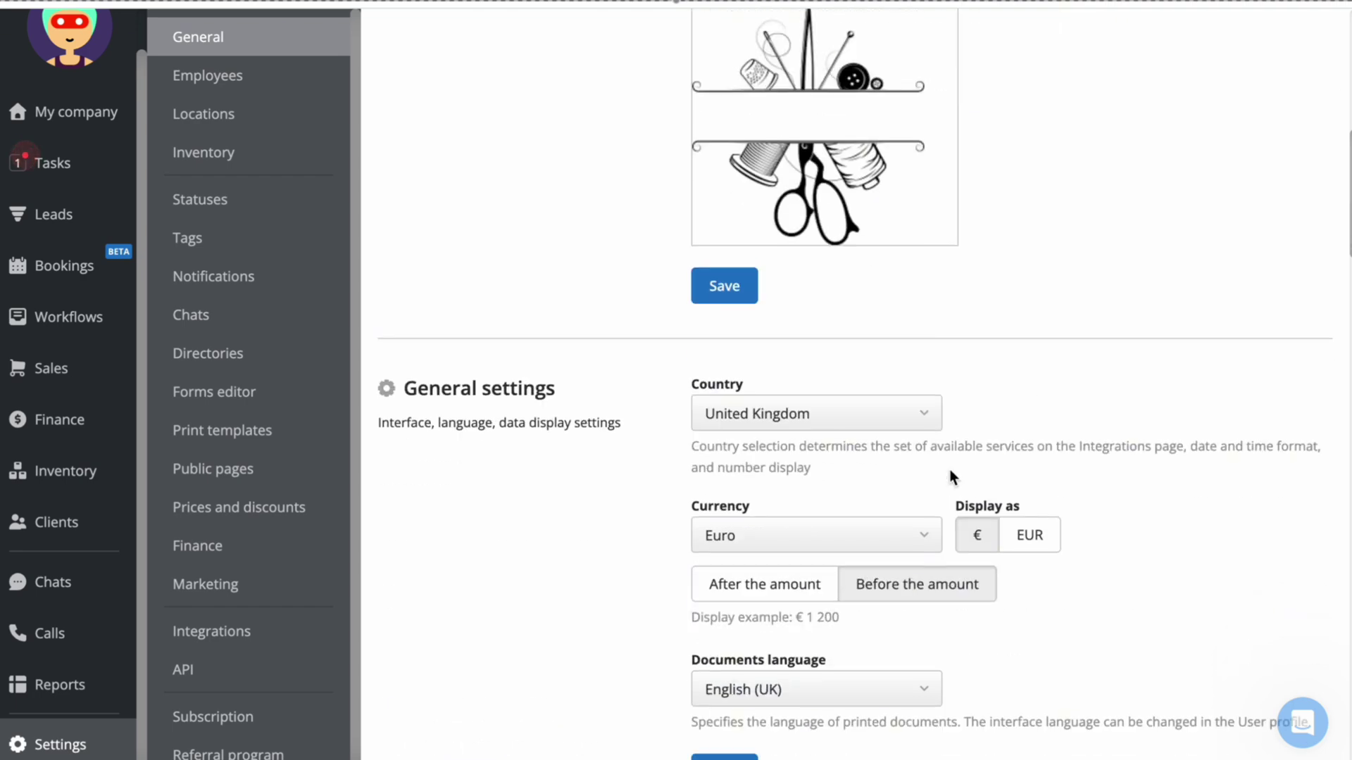
{"action": "left_click", "coordinate": [909, 536]}
{"action": "left_click", "coordinate": [1079, 348]}
{"action": "scroll", "coordinate": [1079, 348], "scroll_direction": "up", "scroll_amount": 8}
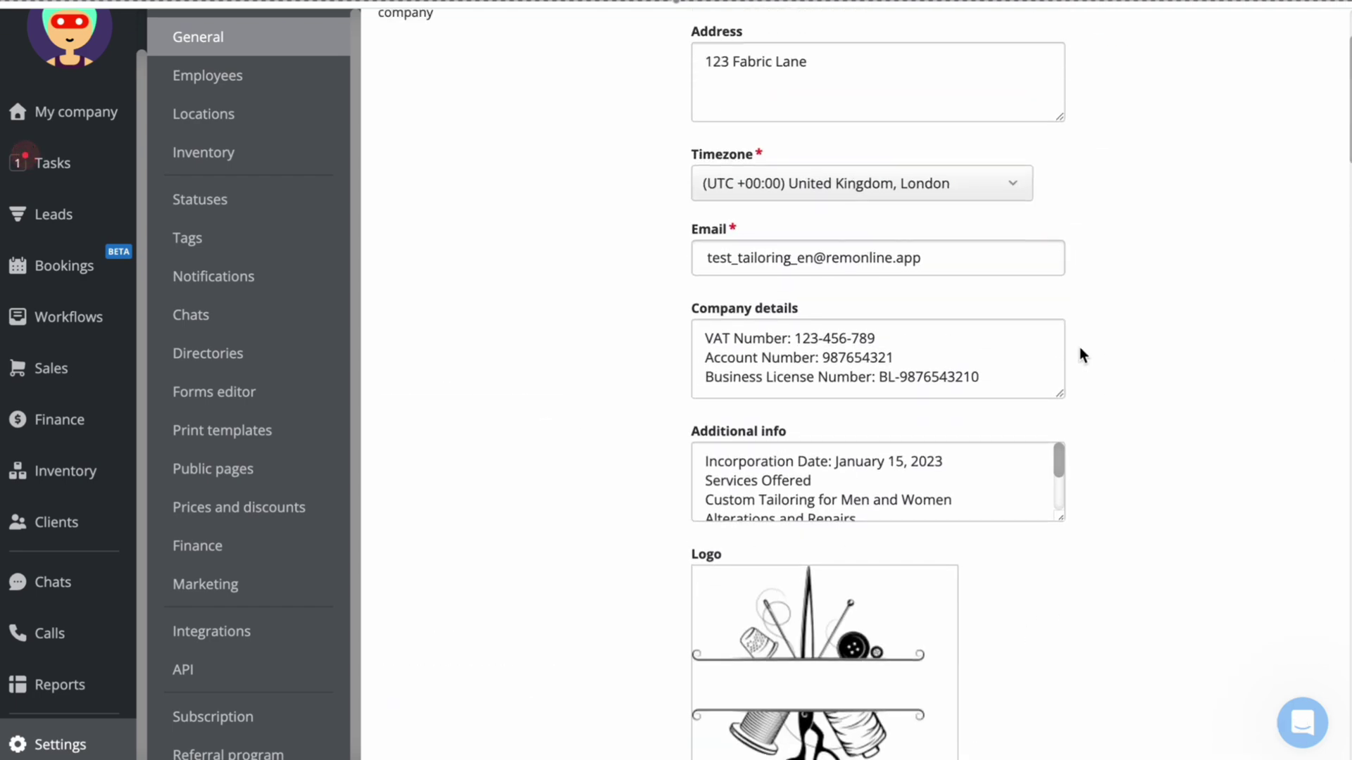
{"action": "scroll", "coordinate": [1079, 348], "scroll_direction": "up", "scroll_amount": 2}
{"action": "left_click", "coordinate": [980, 461]}
{"action": "left_click", "coordinate": [971, 588]}
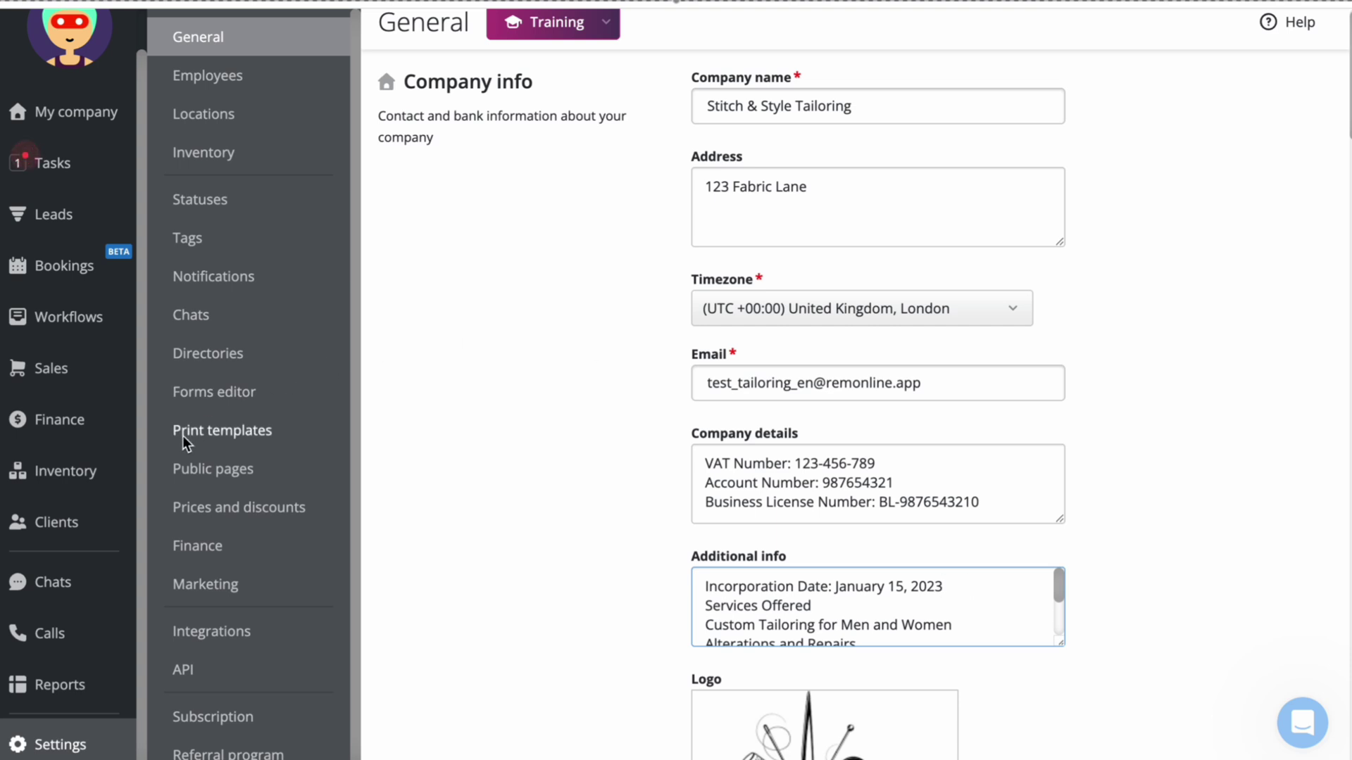
Step: Open the print templates and examine the Estimate document's heading and its {Company Name} variable
{"action": "left_click", "coordinate": [244, 440]}
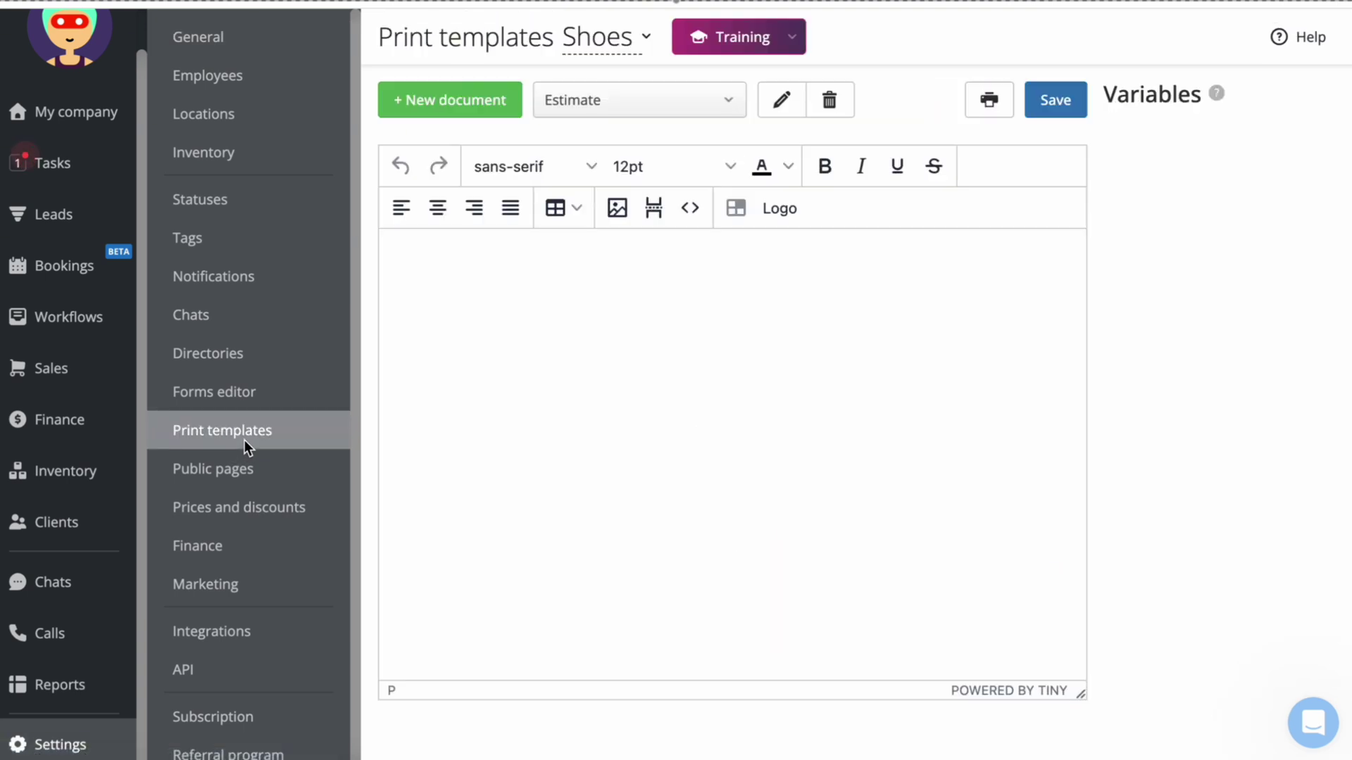
{"action": "double_click", "coordinate": [552, 257]}
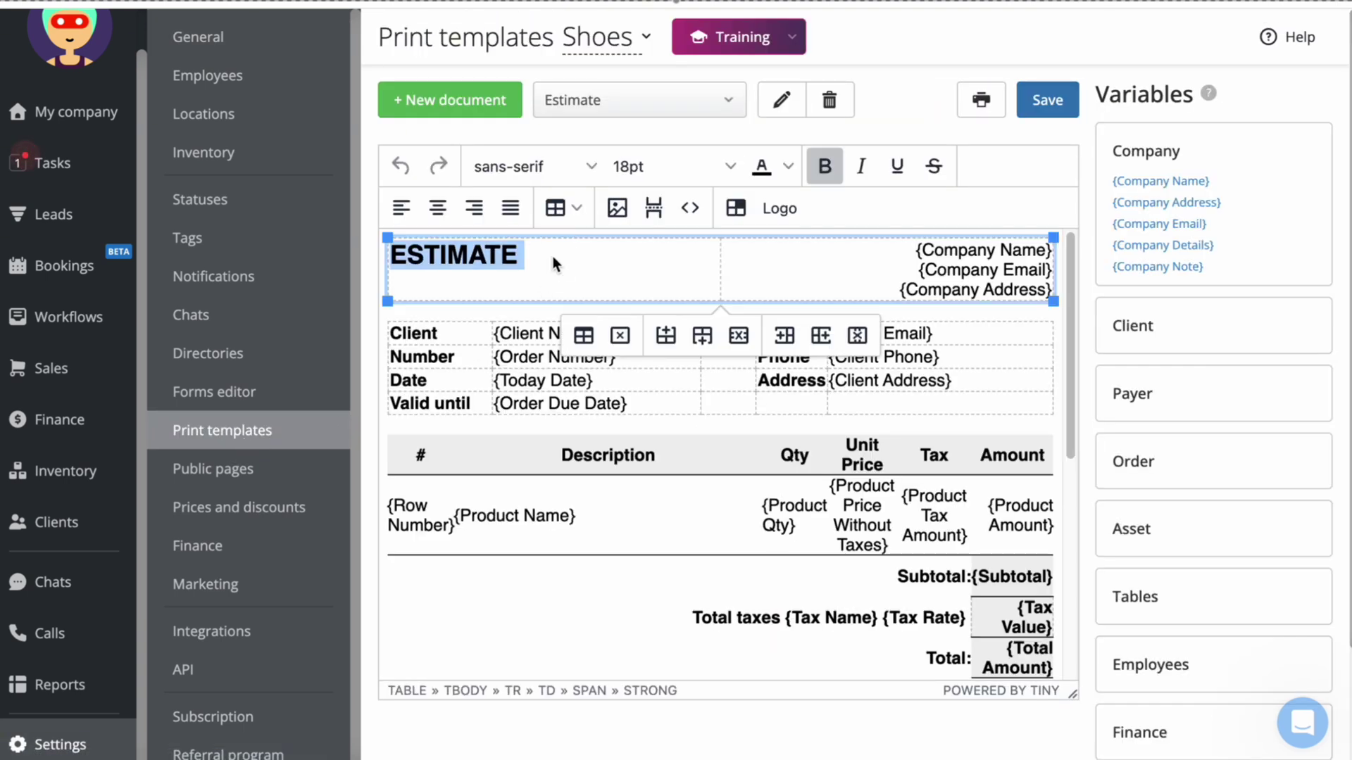
{"action": "left_click", "coordinate": [563, 260]}
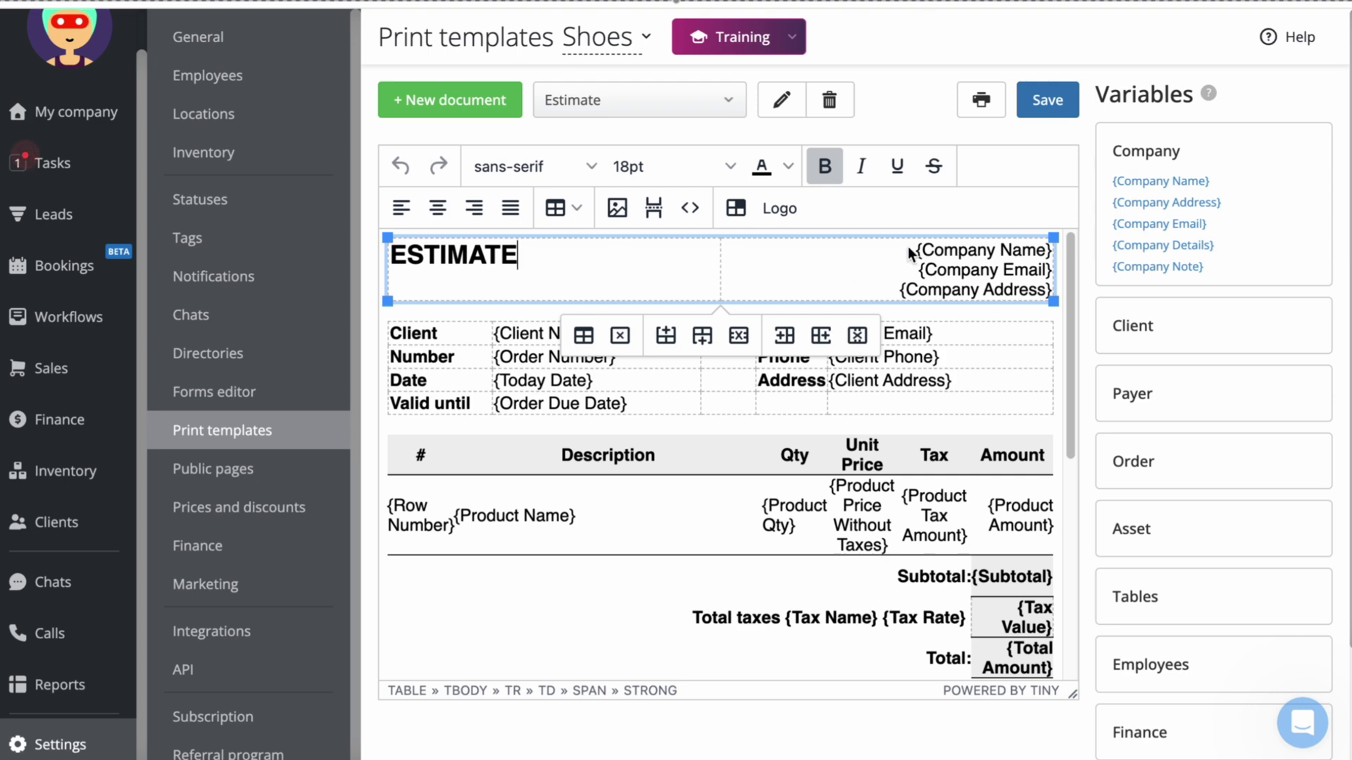
{"action": "left_click_drag", "start_coordinate": [913, 251], "coordinate": [1053, 247]}
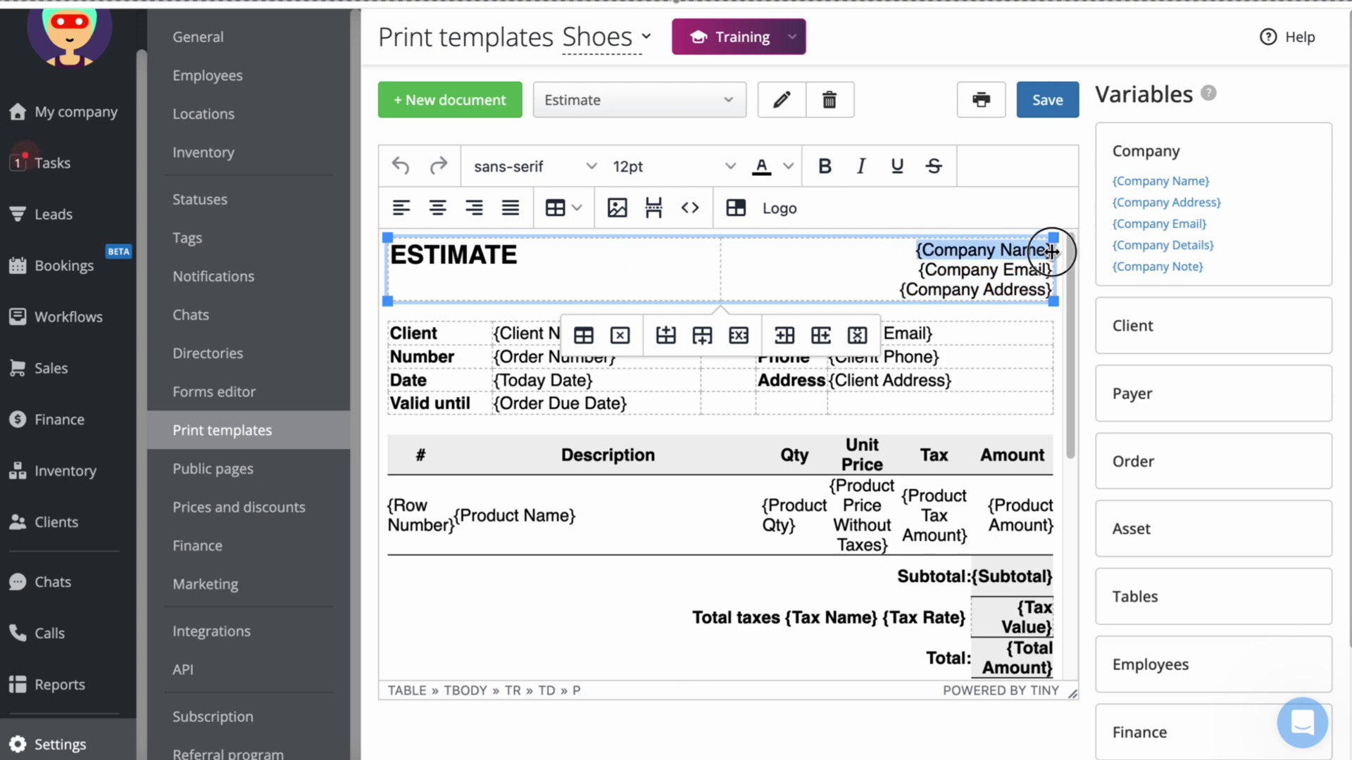
Step: Try to add the company logo on a new line below the ESTIMATE heading, and save the template
{"action": "left_click", "coordinate": [541, 259]}
{"action": "key", "text": "Return"}
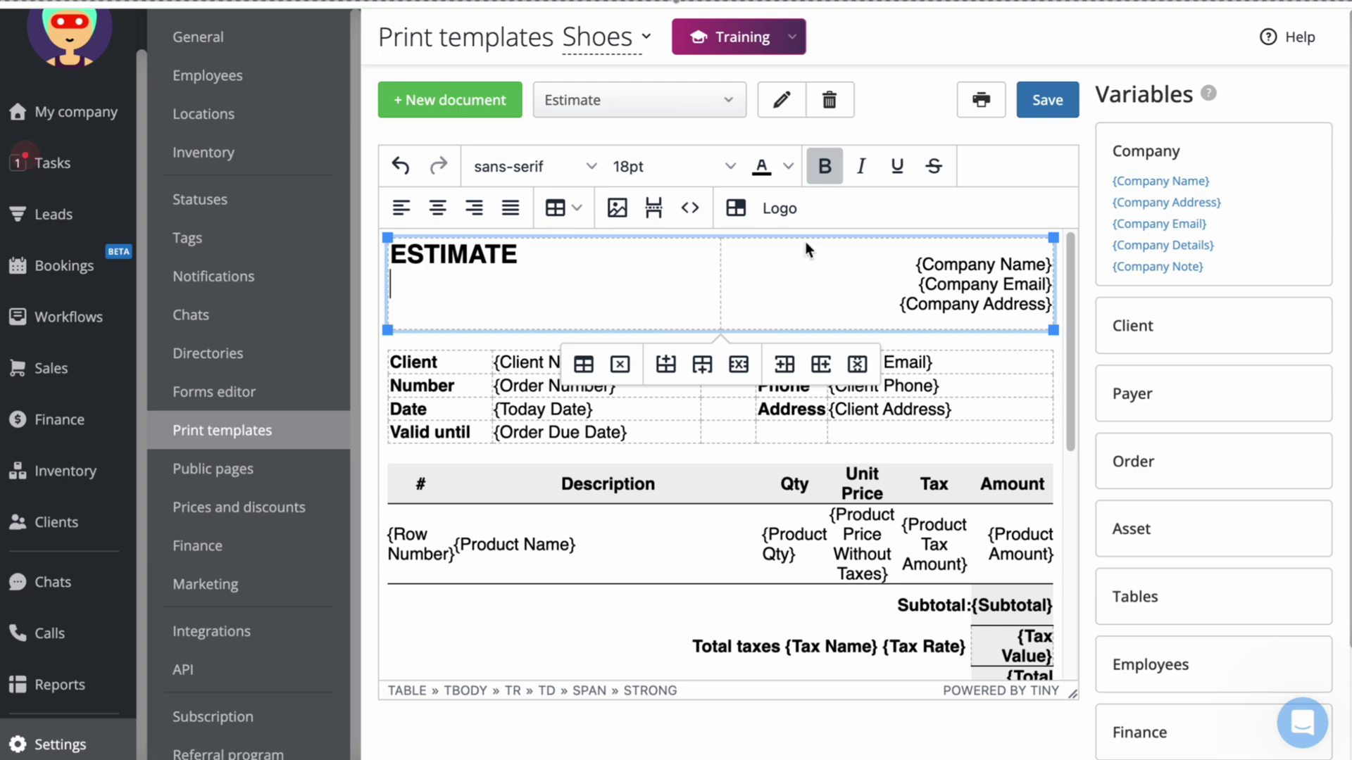
{"action": "left_click", "coordinate": [787, 209]}
{"action": "key", "text": "ctrl+z"}
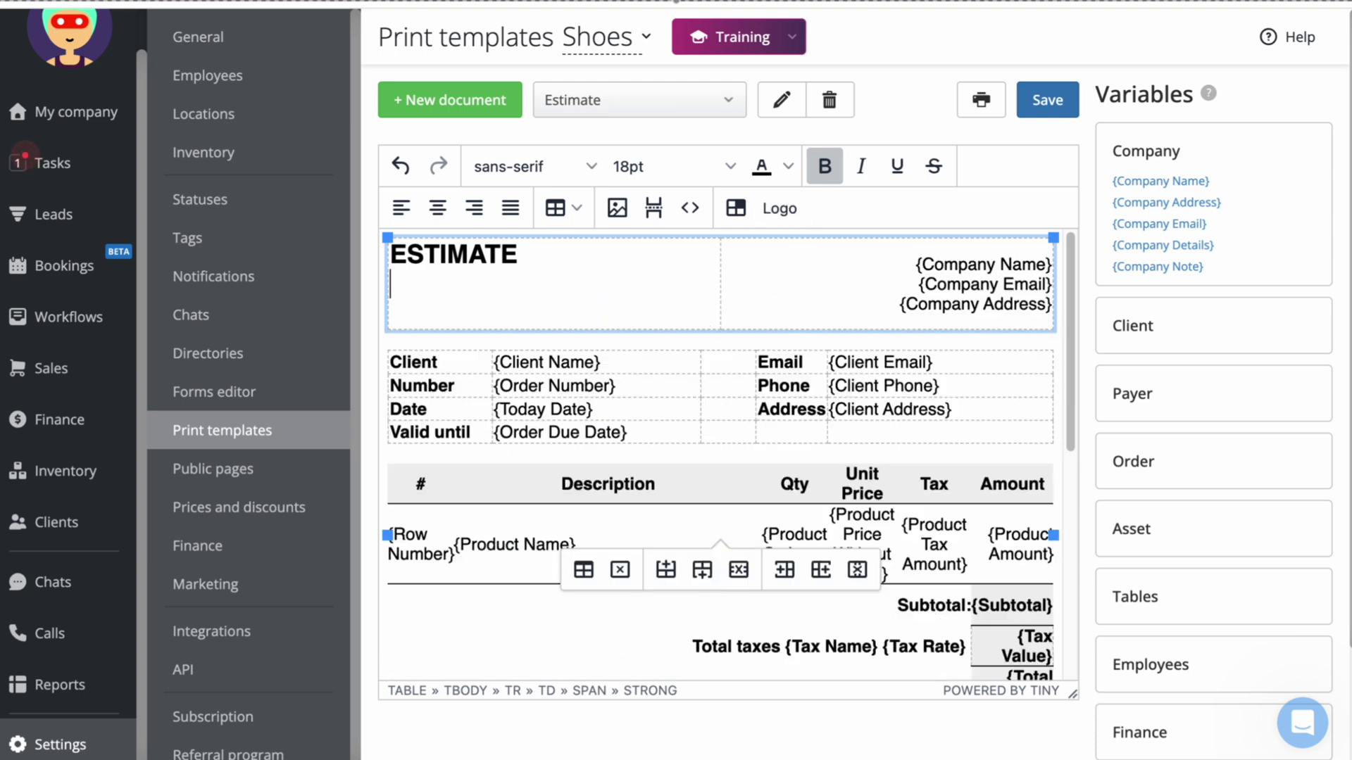
{"action": "key", "text": "ctrl+z"}
{"action": "left_click", "coordinate": [1049, 100]}
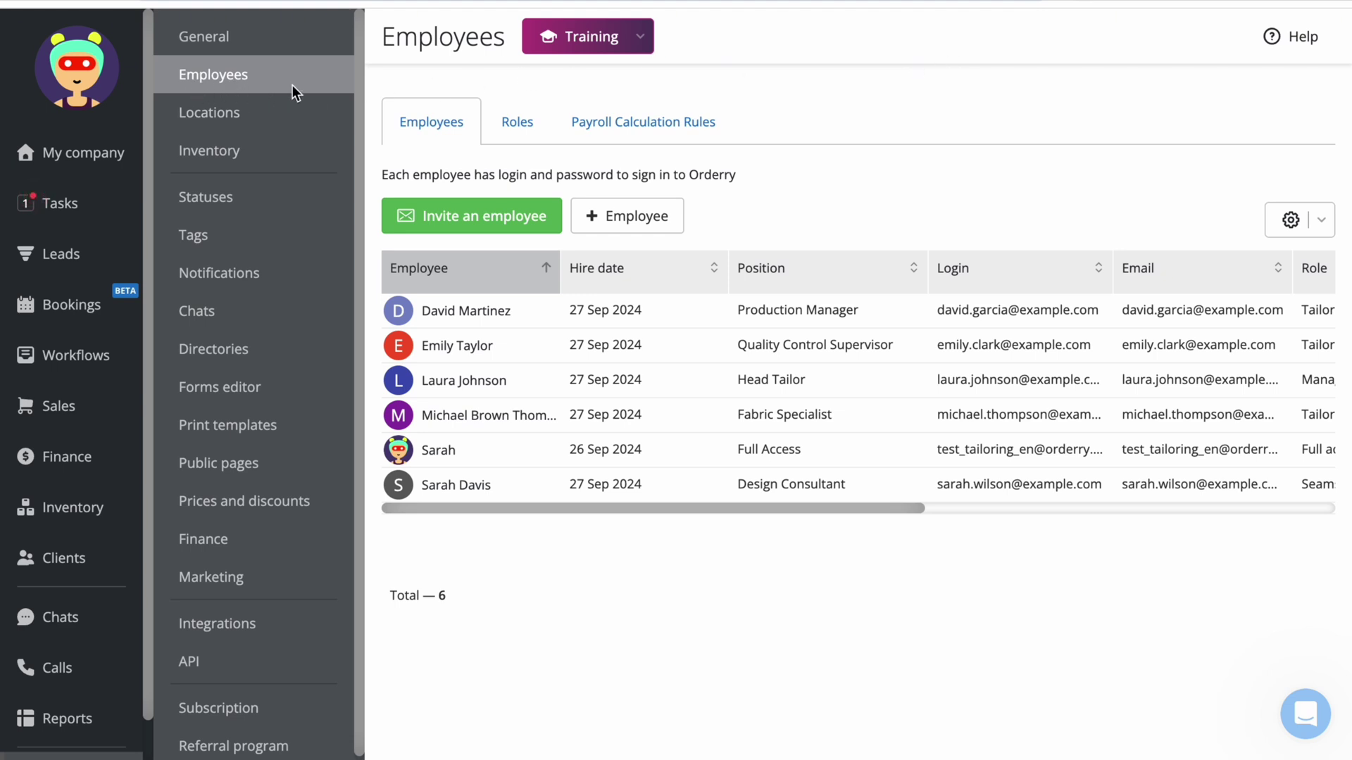
Step: Open a blank new employee form, examine its fields and role options, and close it without saving
{"action": "left_click", "coordinate": [649, 215]}
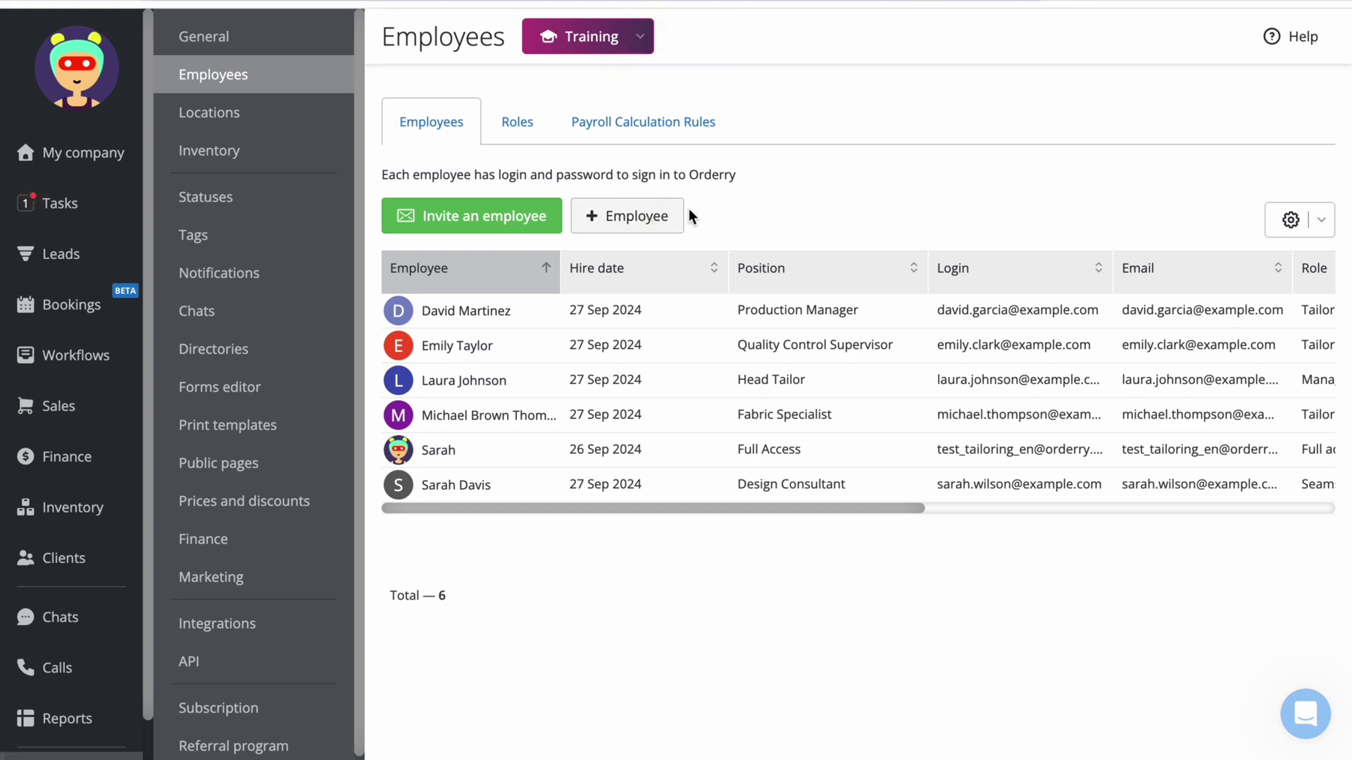
{"action": "left_click", "coordinate": [1088, 235]}
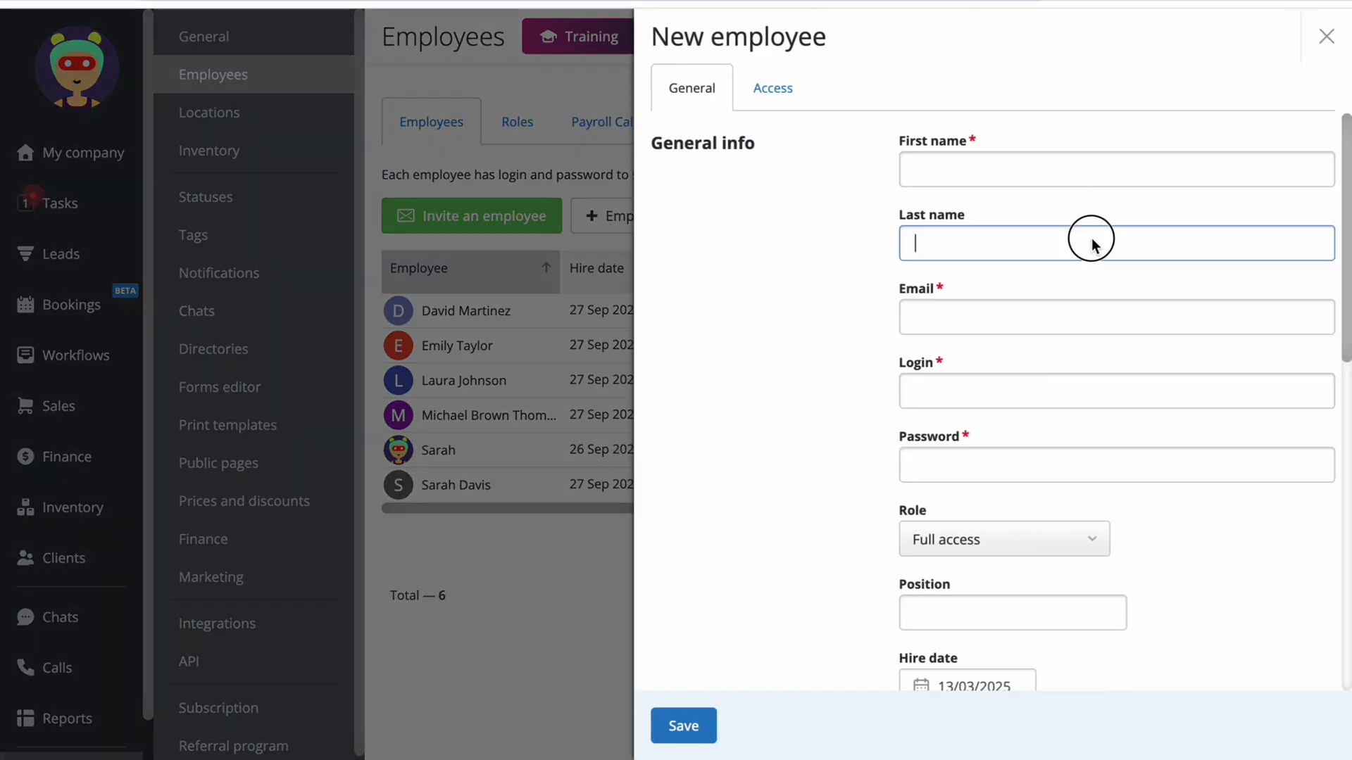
{"action": "left_click", "coordinate": [1101, 318]}
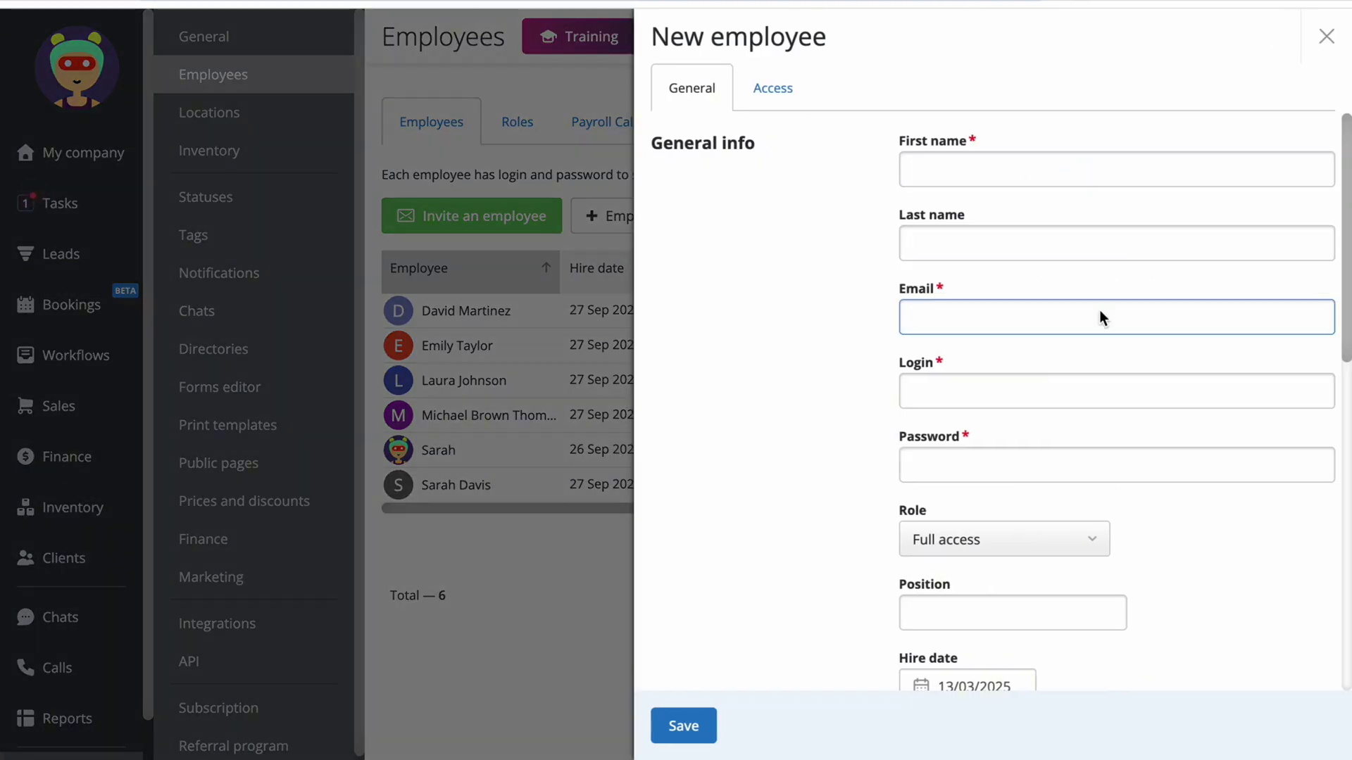
{"action": "left_click", "coordinate": [1042, 536]}
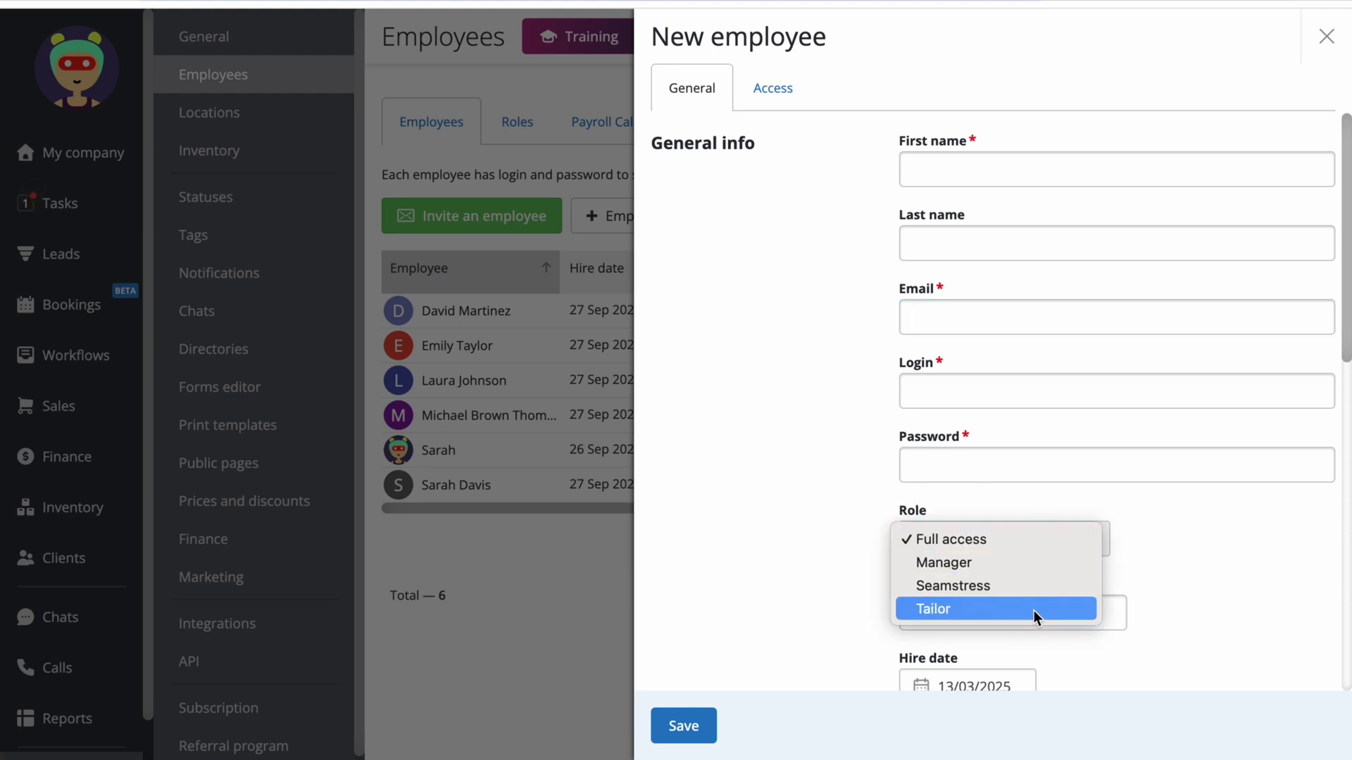
{"action": "left_click", "coordinate": [462, 120]}
{"action": "left_click", "coordinate": [459, 119]}
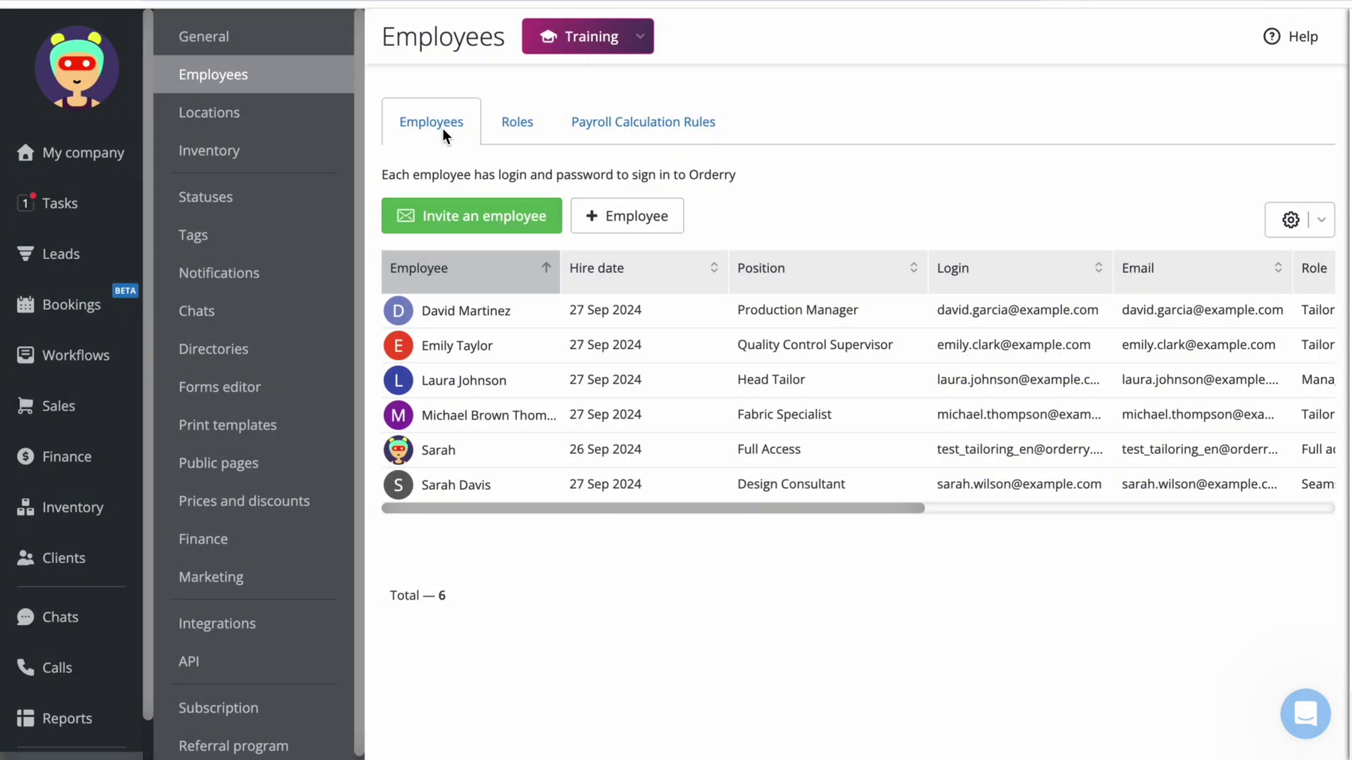
Step: Examine the Seamstress role's permissions and return to the employee list
{"action": "left_click", "coordinate": [513, 128]}
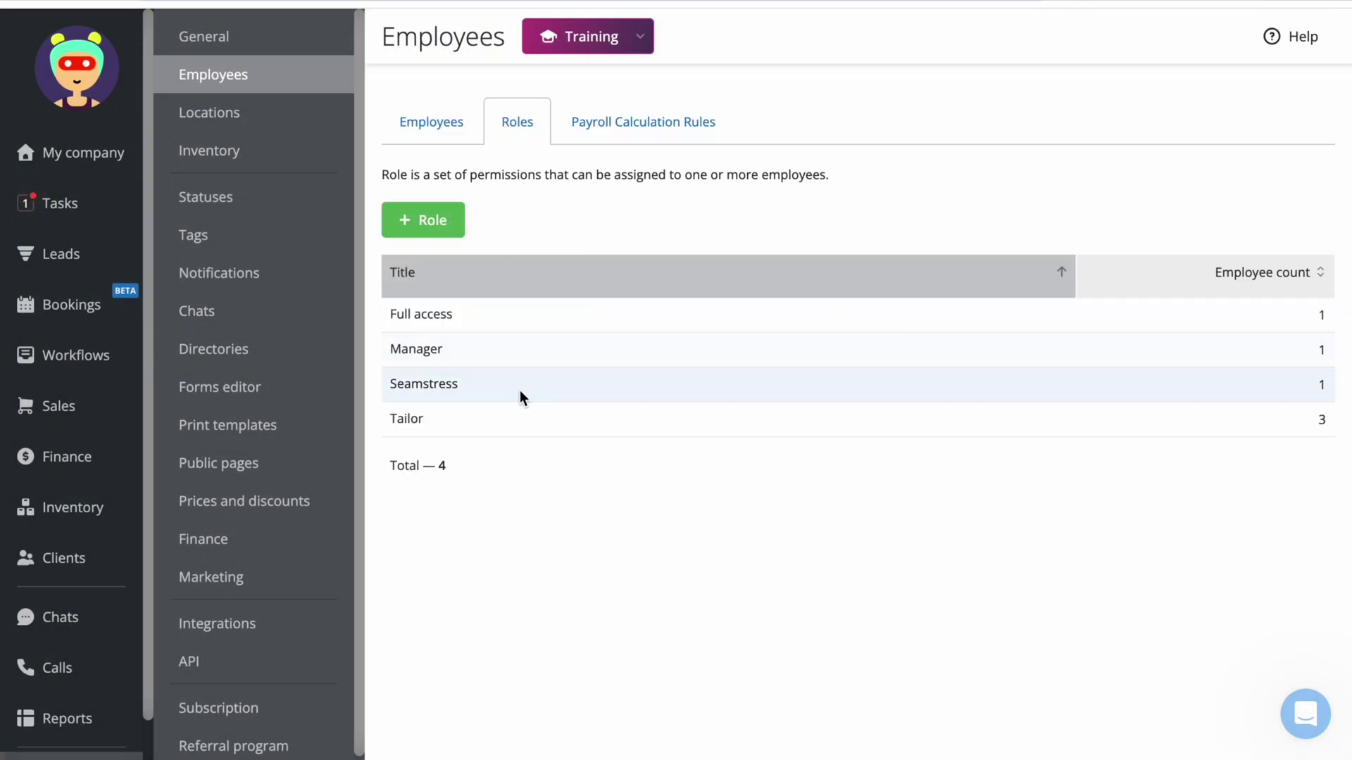
{"action": "left_click", "coordinate": [519, 390]}
{"action": "left_click", "coordinate": [940, 355]}
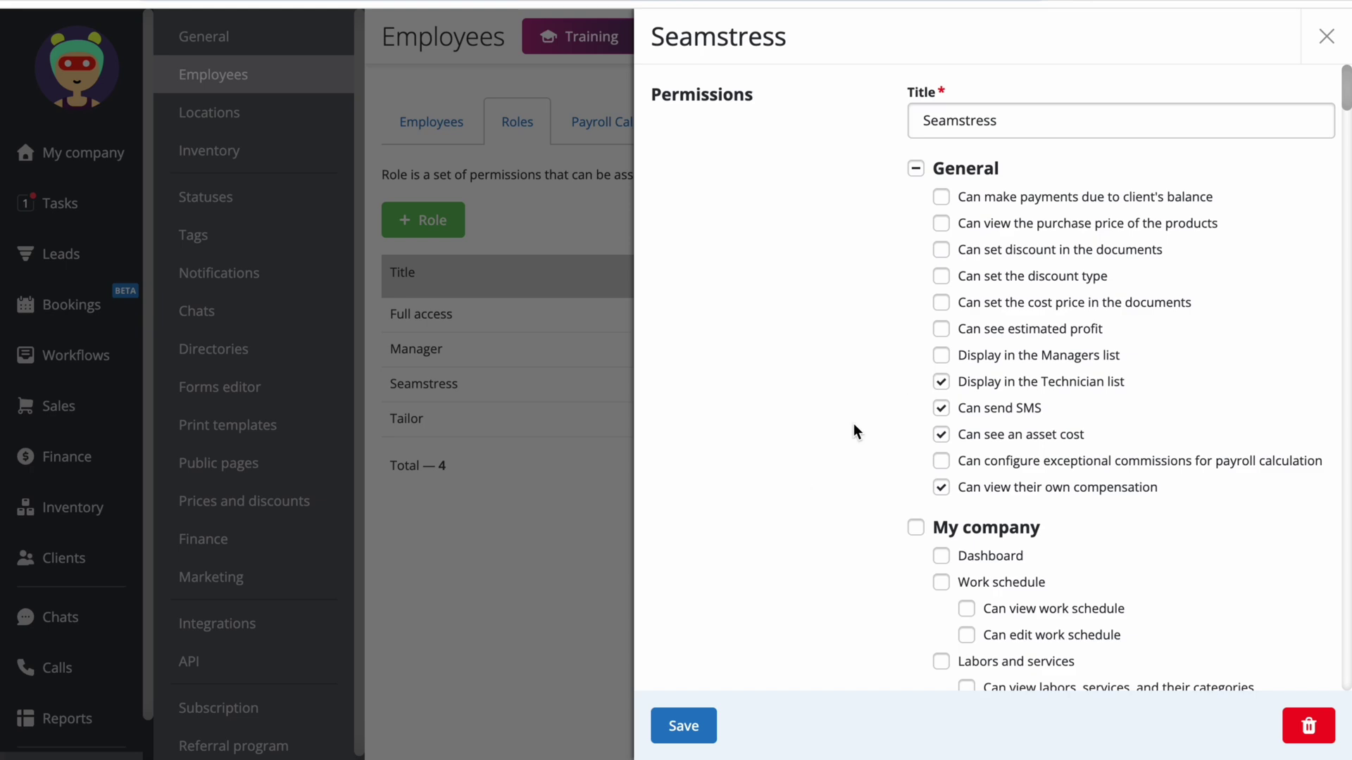
{"action": "scroll", "coordinate": [800, 479], "scroll_direction": "down", "scroll_amount": 5}
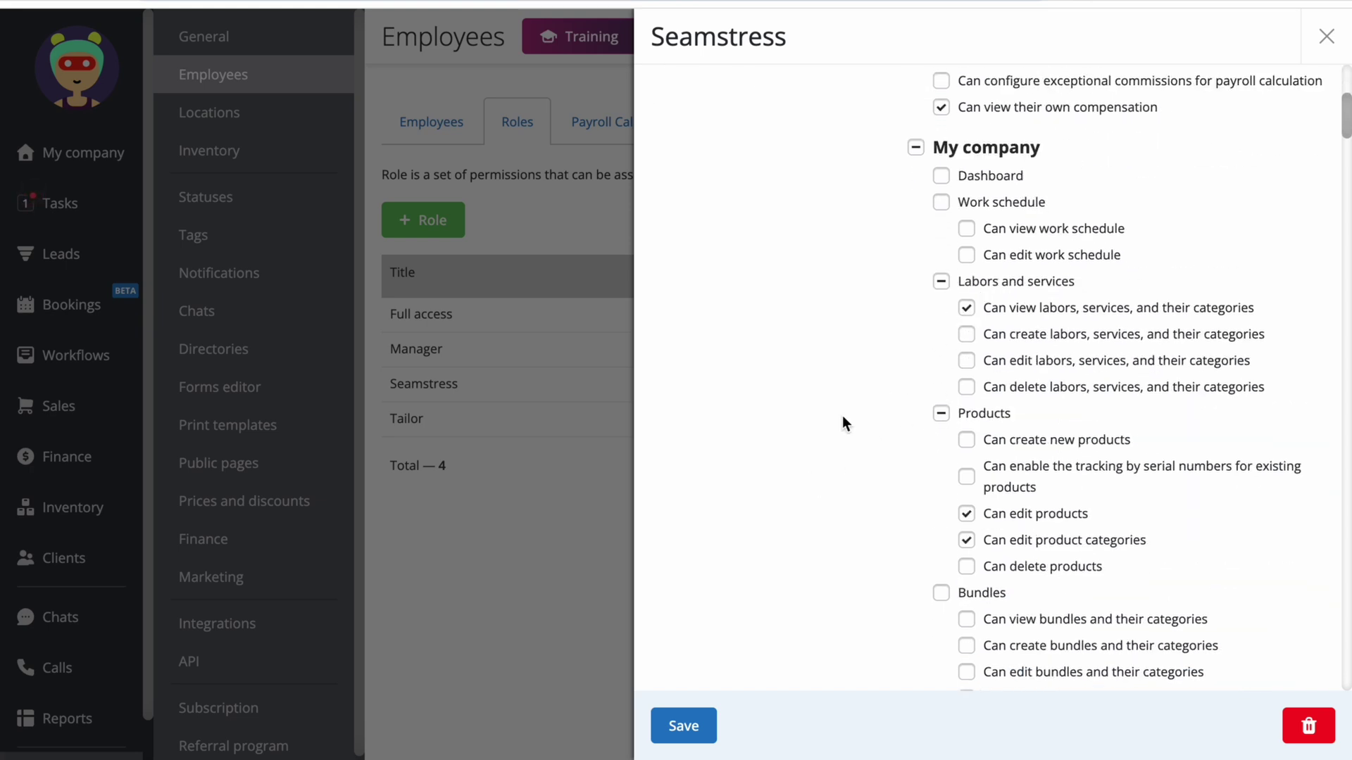
{"action": "scroll", "coordinate": [842, 416], "scroll_direction": "down", "scroll_amount": 4}
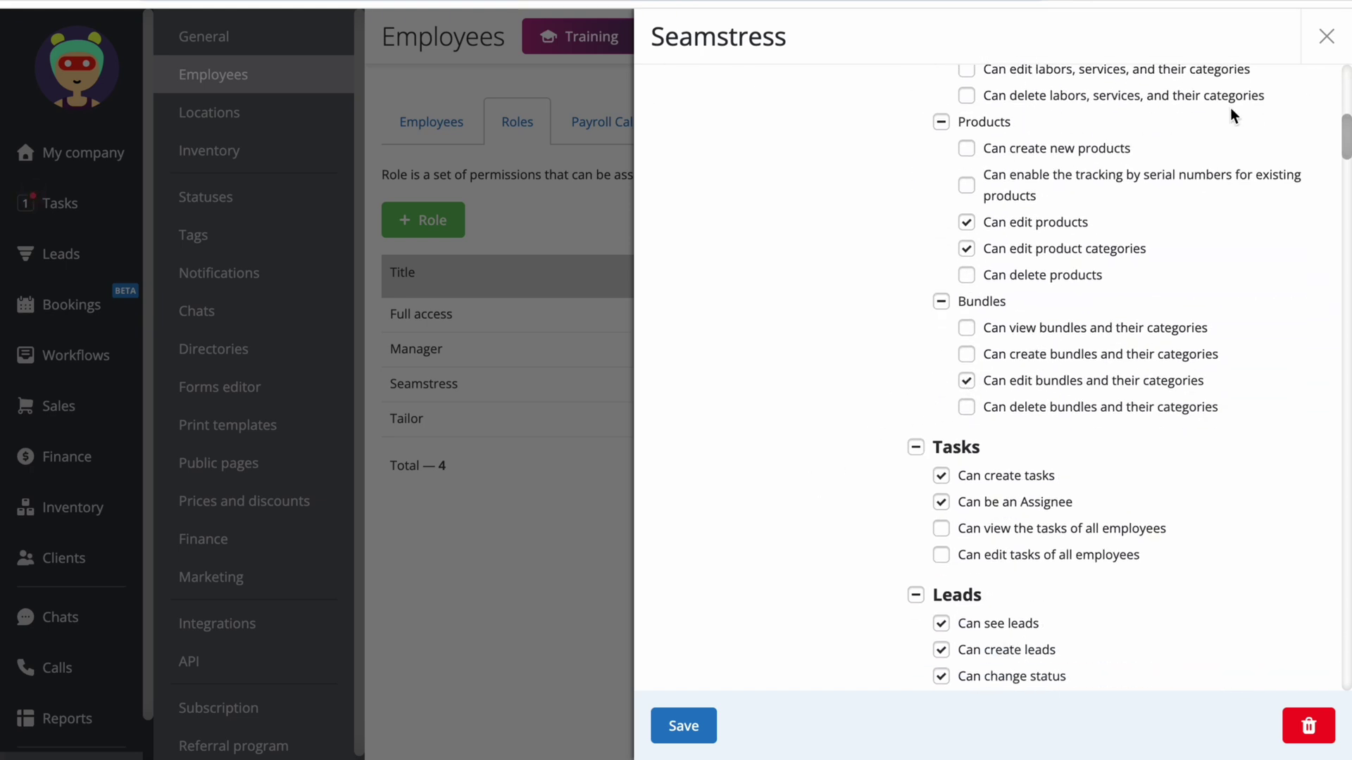
{"action": "left_click", "coordinate": [1326, 36]}
{"action": "left_click", "coordinate": [410, 128]}
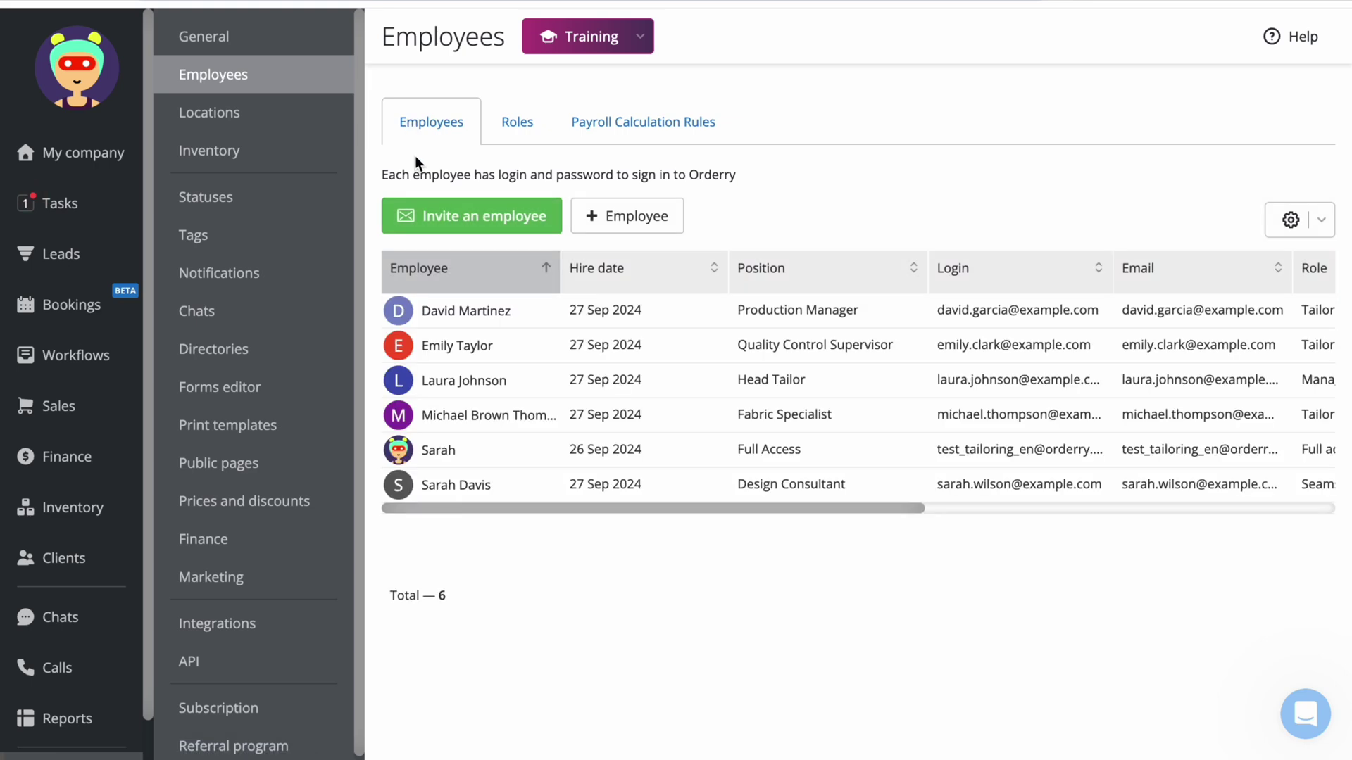
Step: Start an employee invitation with the Full access role, remove access to all Company objects, and review the remaining permissions
{"action": "left_click", "coordinate": [482, 228]}
{"action": "left_click", "coordinate": [833, 283]}
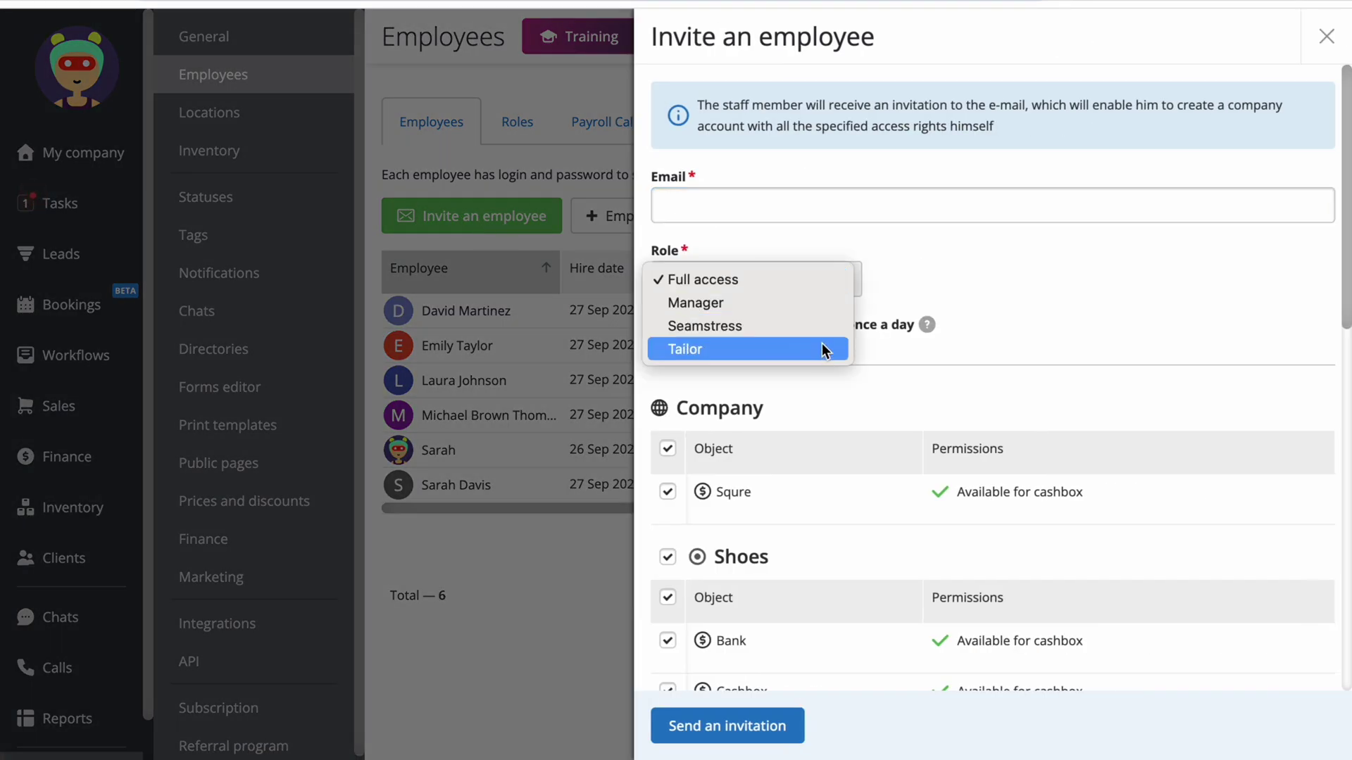
{"action": "left_click", "coordinate": [697, 280]}
{"action": "left_click", "coordinate": [667, 448]}
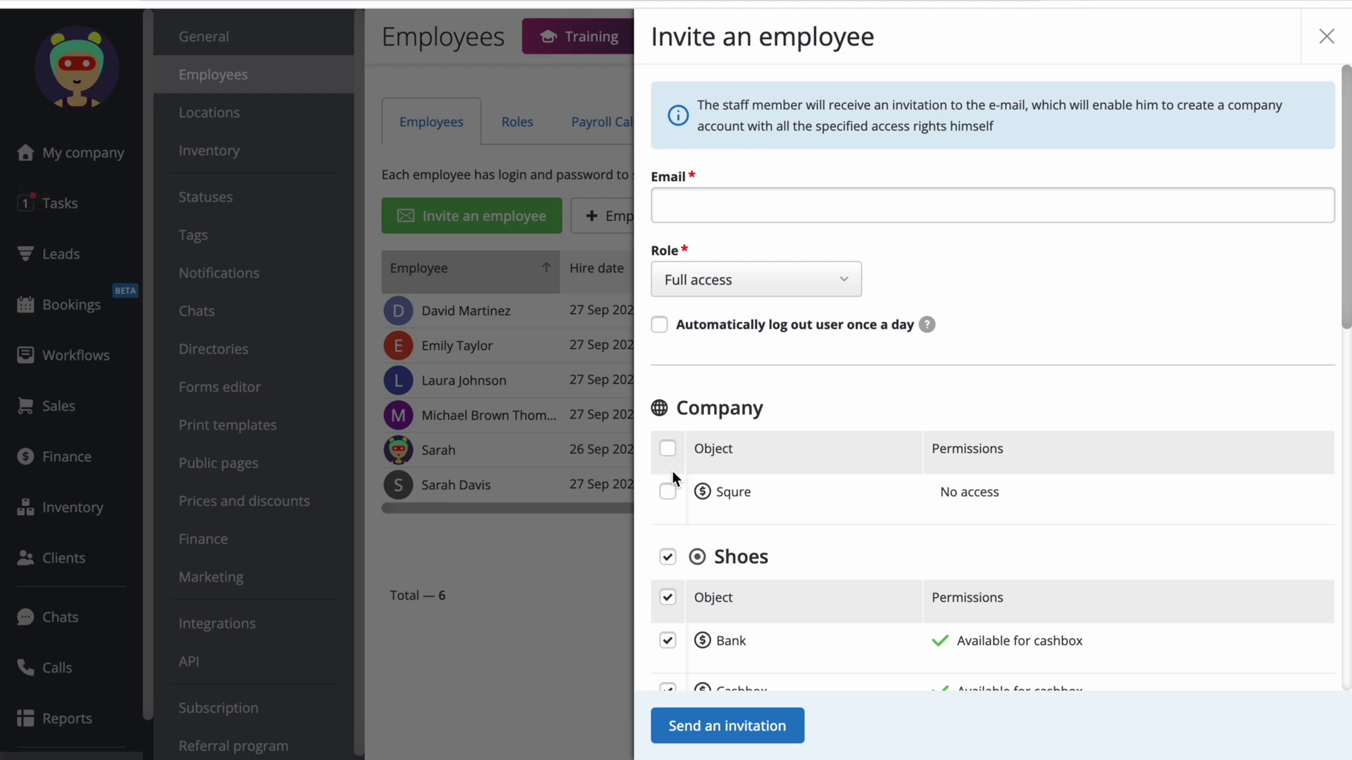
{"action": "scroll", "coordinate": [673, 479], "scroll_direction": "down", "scroll_amount": 4}
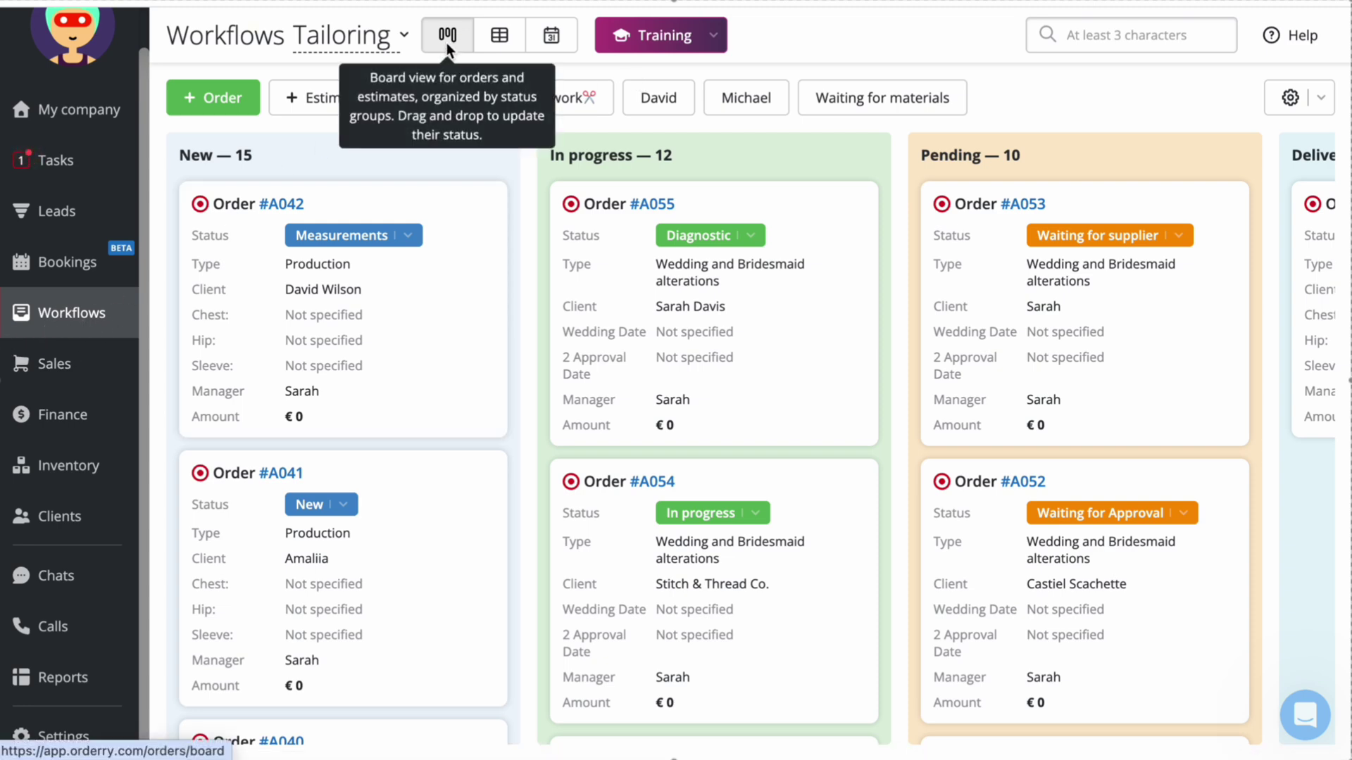
Step: Group the Tailoring orders board by assigned technician, and switch the orders through the calendar view to the table view
{"action": "mouse_move", "coordinate": [424, 325]}
{"action": "left_mouse_down"}
{"action": "mouse_move", "coordinate": [424, 339]}
{"action": "mouse_move", "coordinate": [601, 263]}
{"action": "mouse_move", "coordinate": [625, 546]}
{"action": "mouse_move", "coordinate": [942, 341]}
{"action": "mouse_move", "coordinate": [433, 303]}
{"action": "left_mouse_up"}
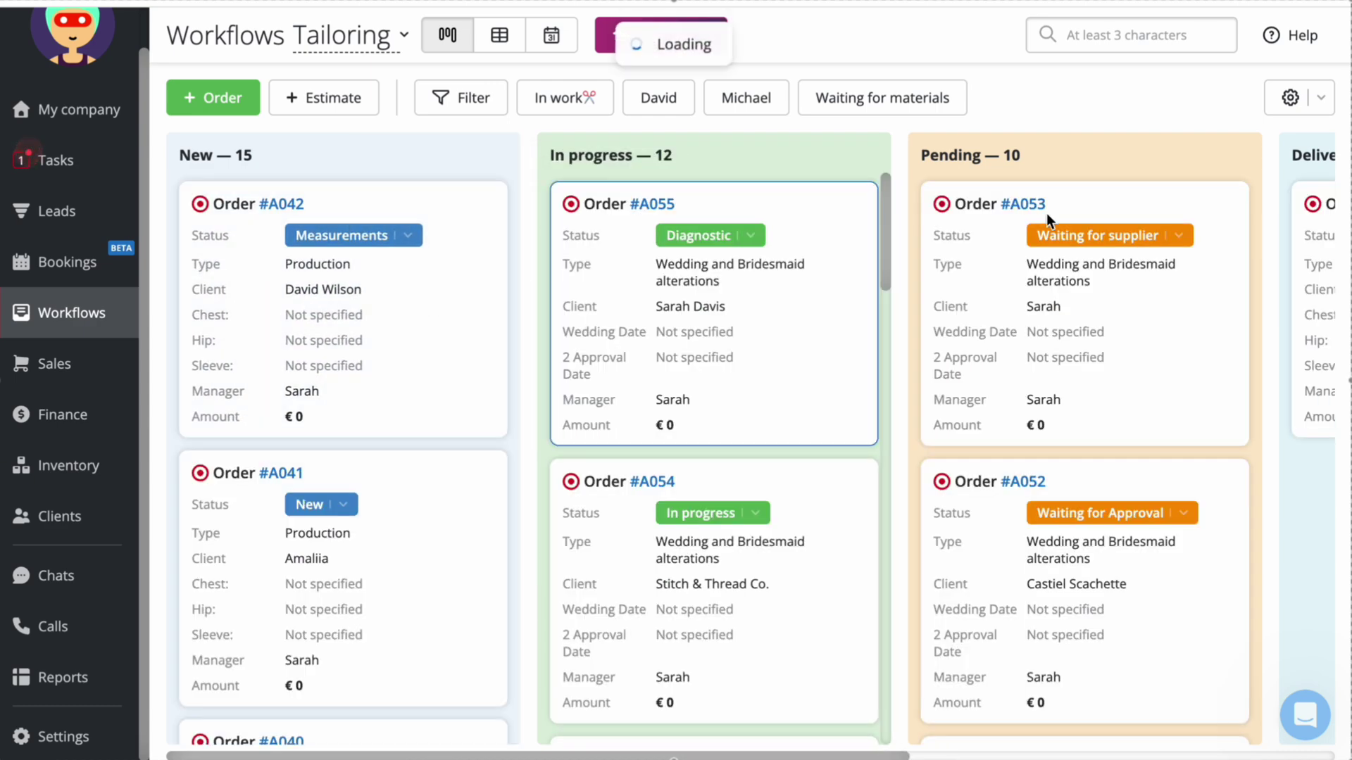
{"action": "left_click", "coordinate": [1314, 97]}
{"action": "left_click", "coordinate": [1211, 141]}
{"action": "left_click", "coordinate": [974, 52]}
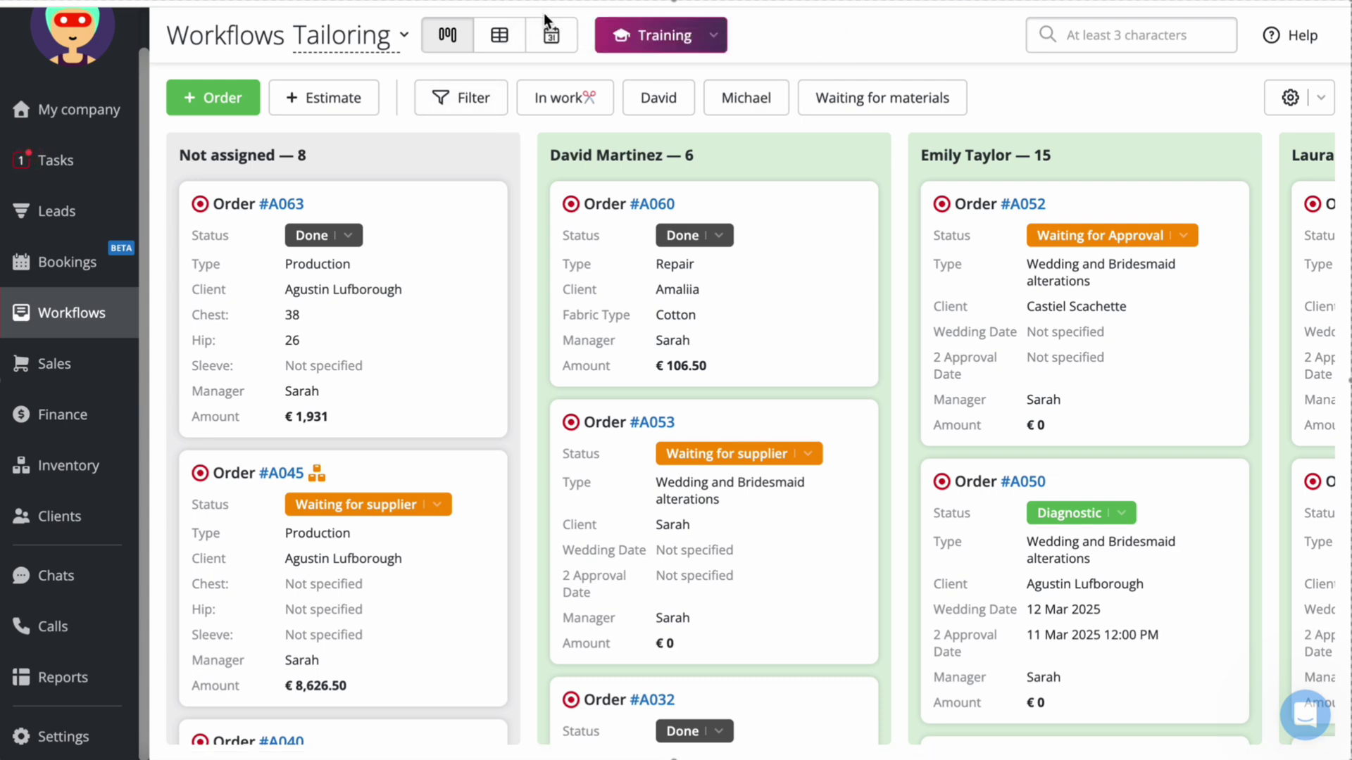
{"action": "left_click", "coordinate": [548, 35]}
{"action": "left_click", "coordinate": [500, 35]}
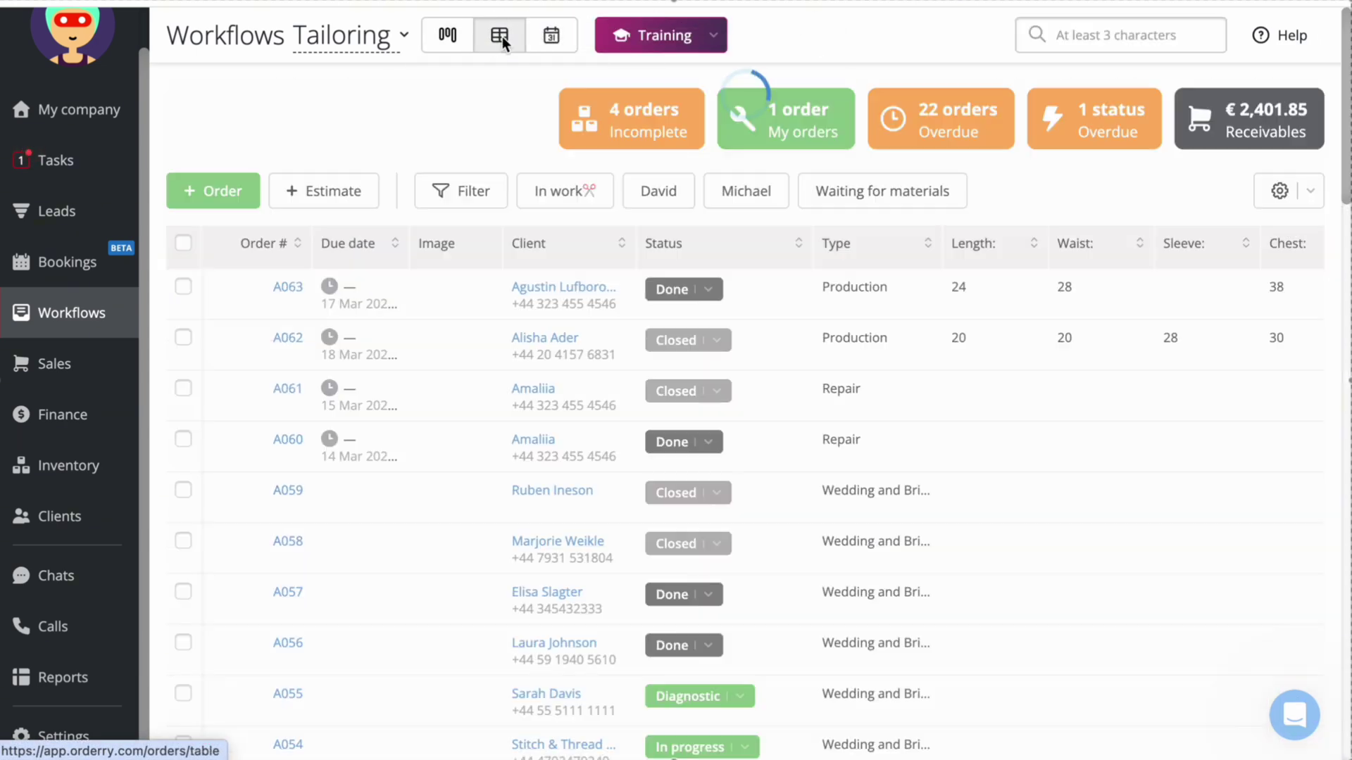
Step: Examine the order filters, including Status, and select all orders on the page to review the available bulk actions
{"action": "left_click", "coordinate": [463, 189]}
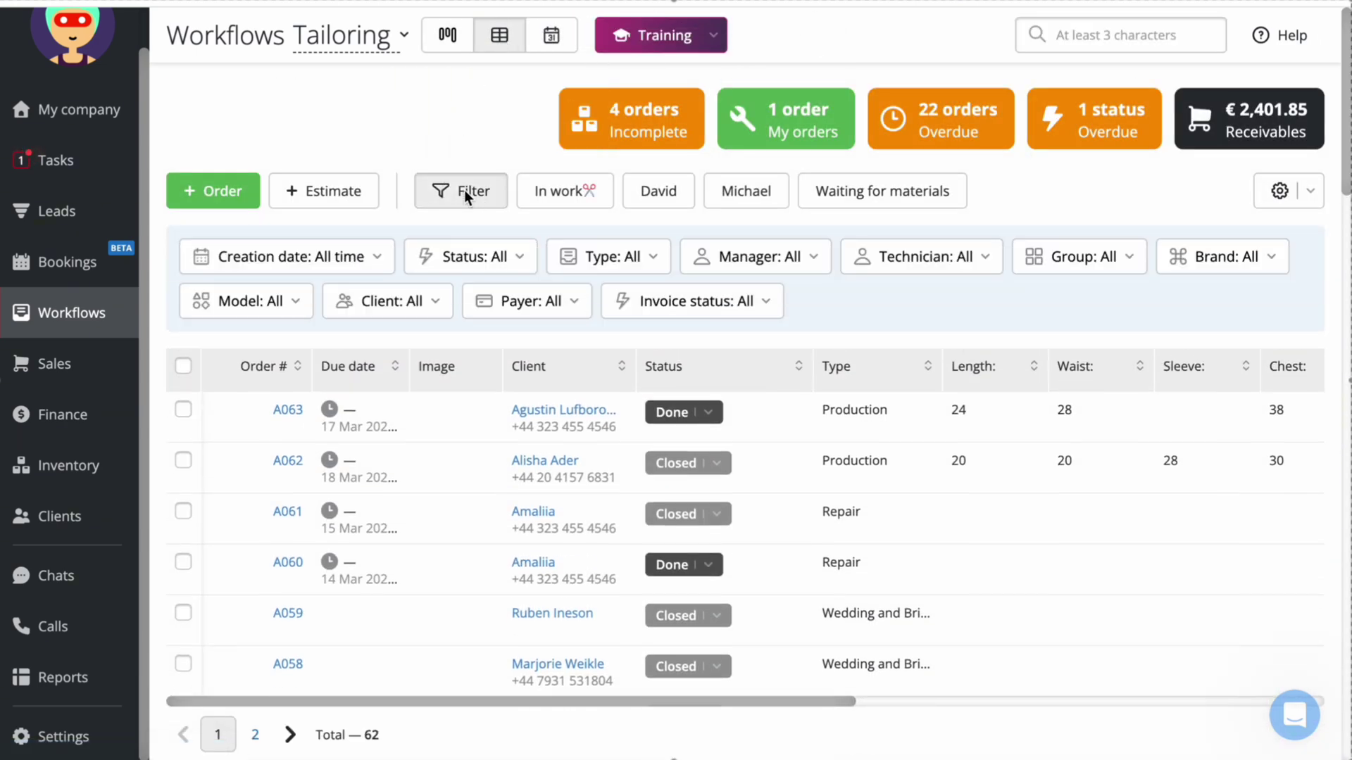
{"action": "left_click", "coordinate": [475, 254]}
{"action": "left_click", "coordinate": [459, 190]}
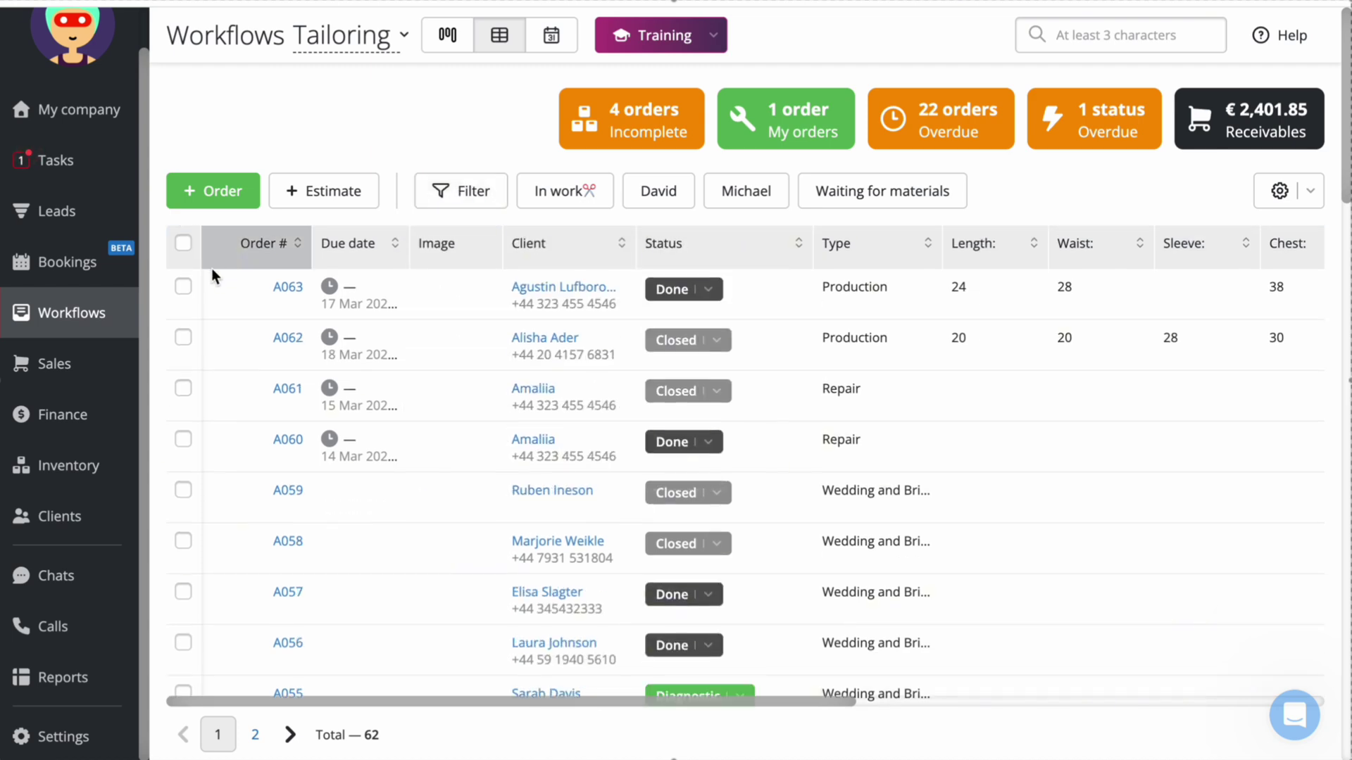
{"action": "left_click", "coordinate": [182, 245]}
{"action": "left_click", "coordinate": [297, 686]}
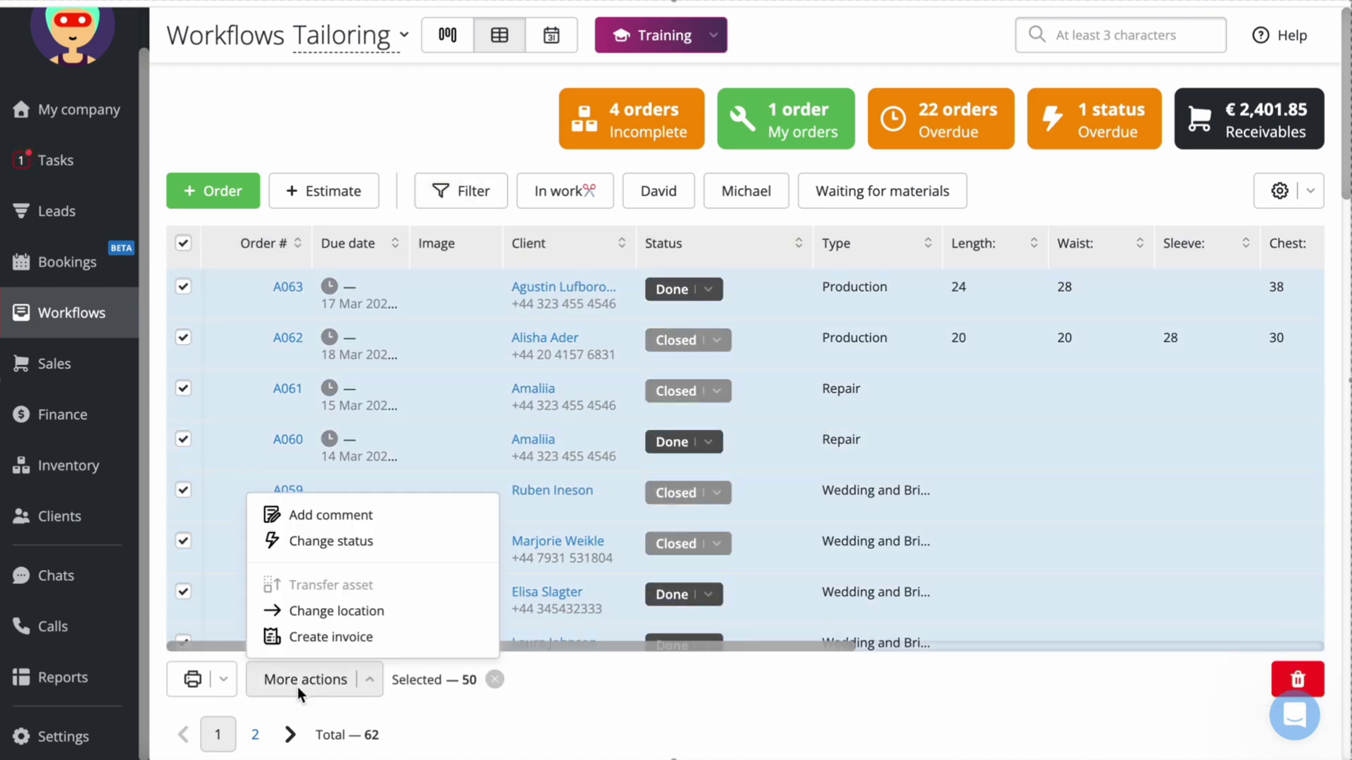
Step: Open a new order form, choose the Repair type, and examine the fields this type contains
{"action": "left_click", "coordinate": [222, 199]}
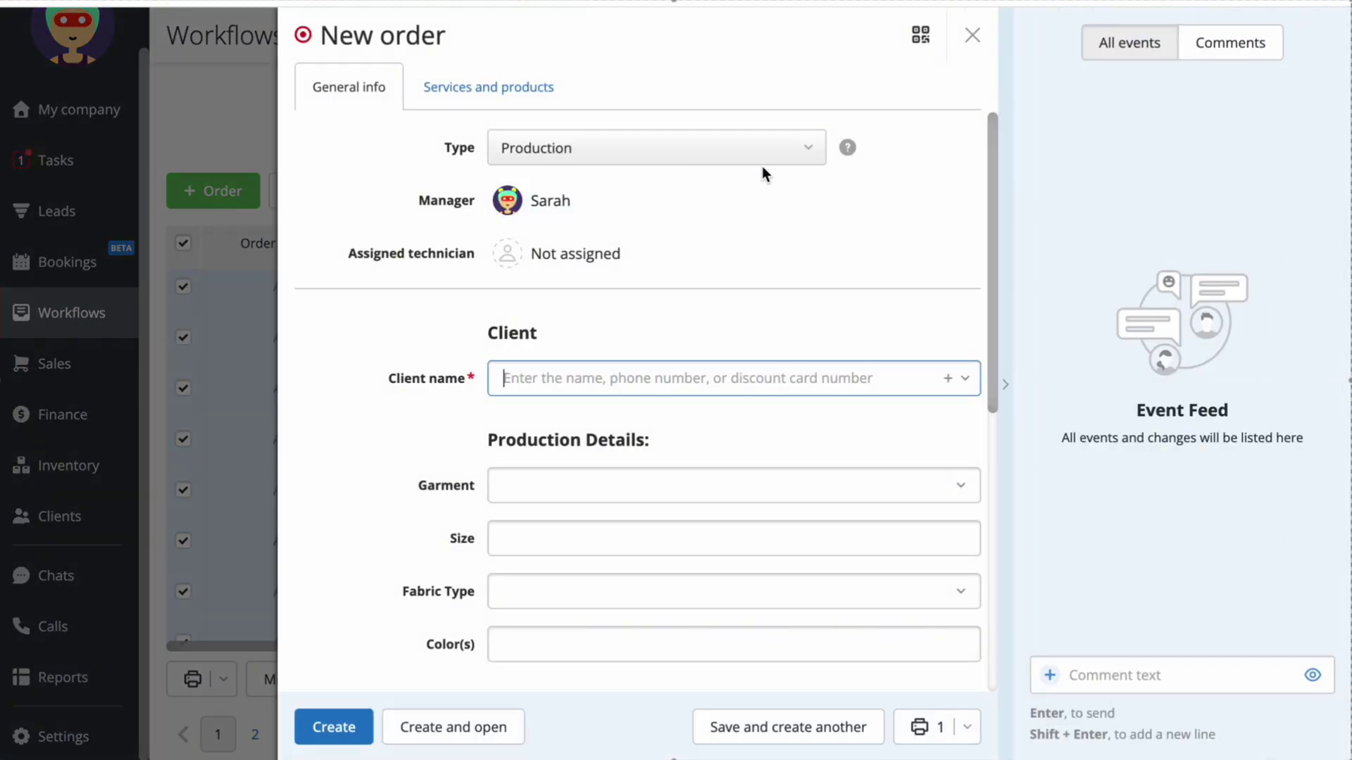
{"action": "left_click", "coordinate": [768, 161]}
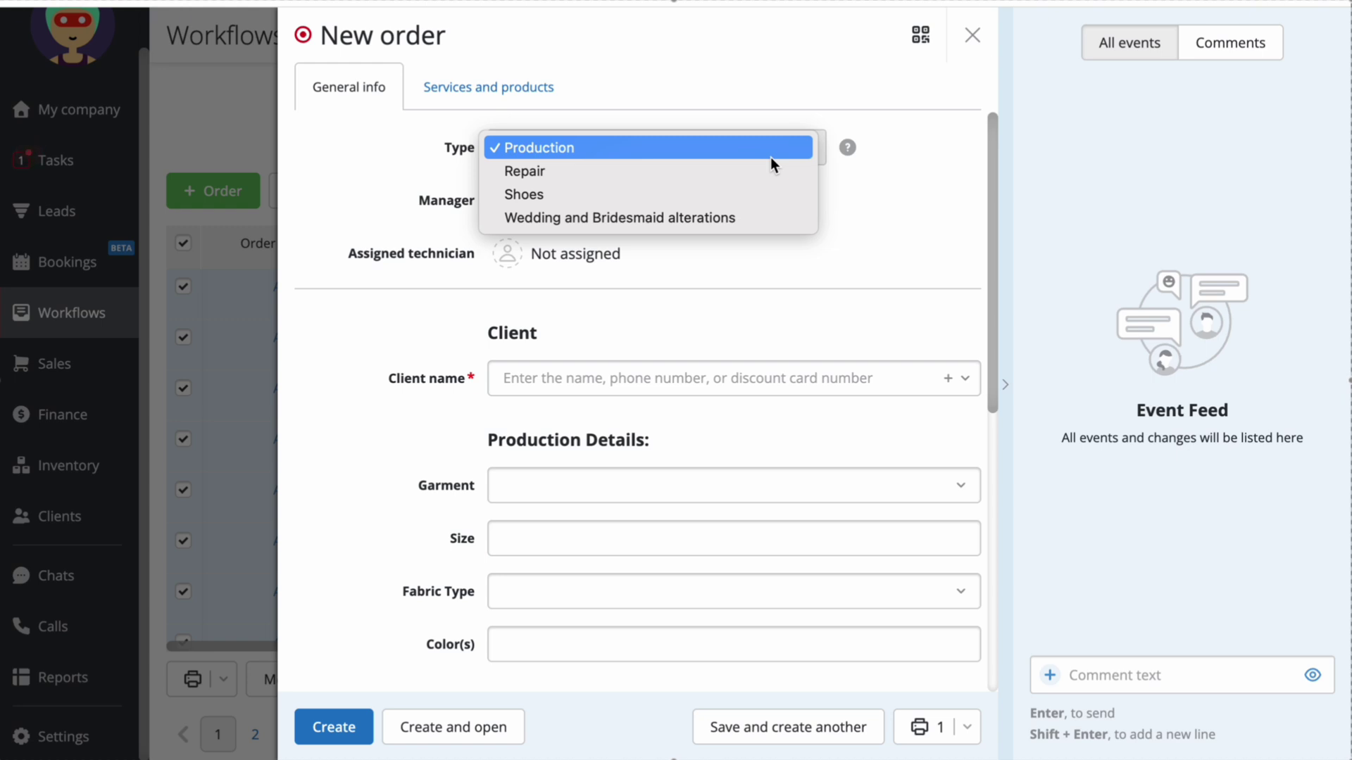
{"action": "left_click", "coordinate": [770, 171]}
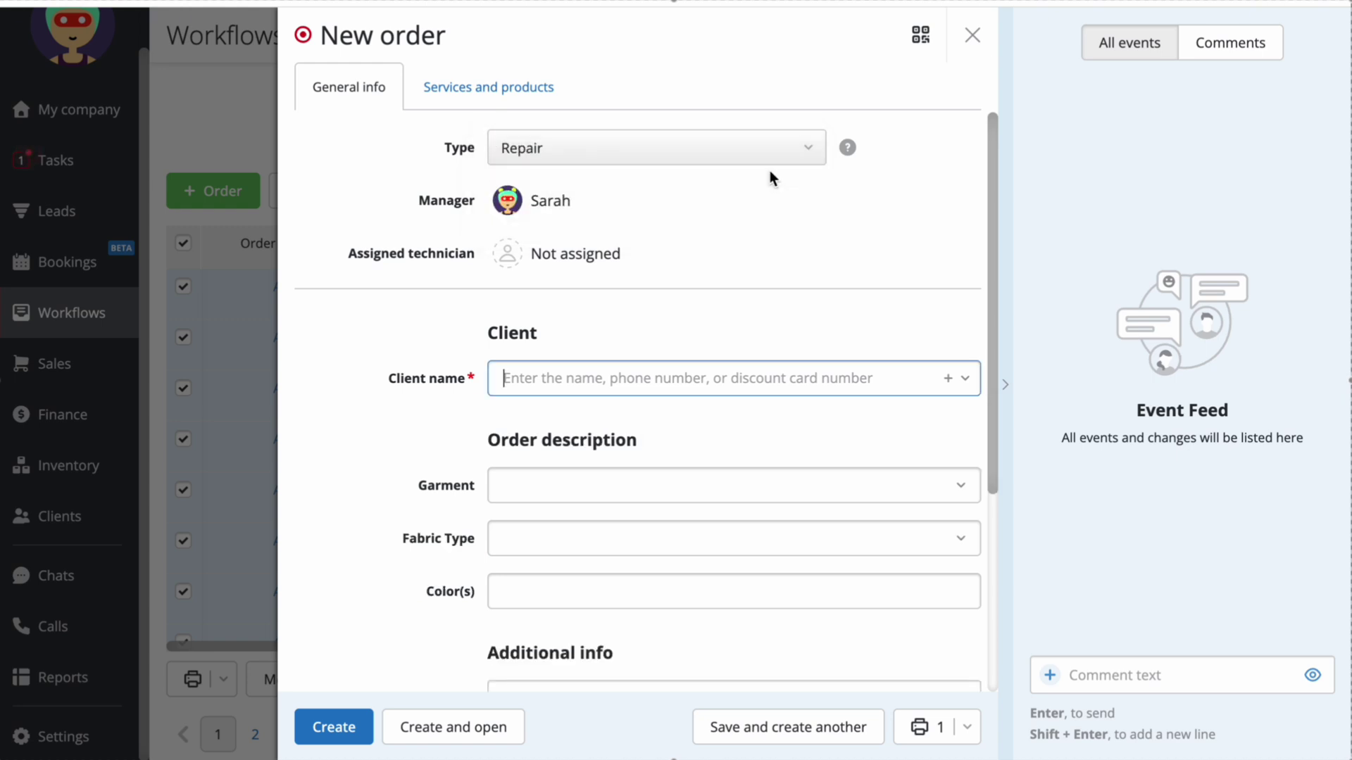
{"action": "scroll", "coordinate": [321, 470], "scroll_direction": "down", "scroll_amount": 4}
{"action": "scroll", "coordinate": [320, 471], "scroll_direction": "up", "scroll_amount": 4}
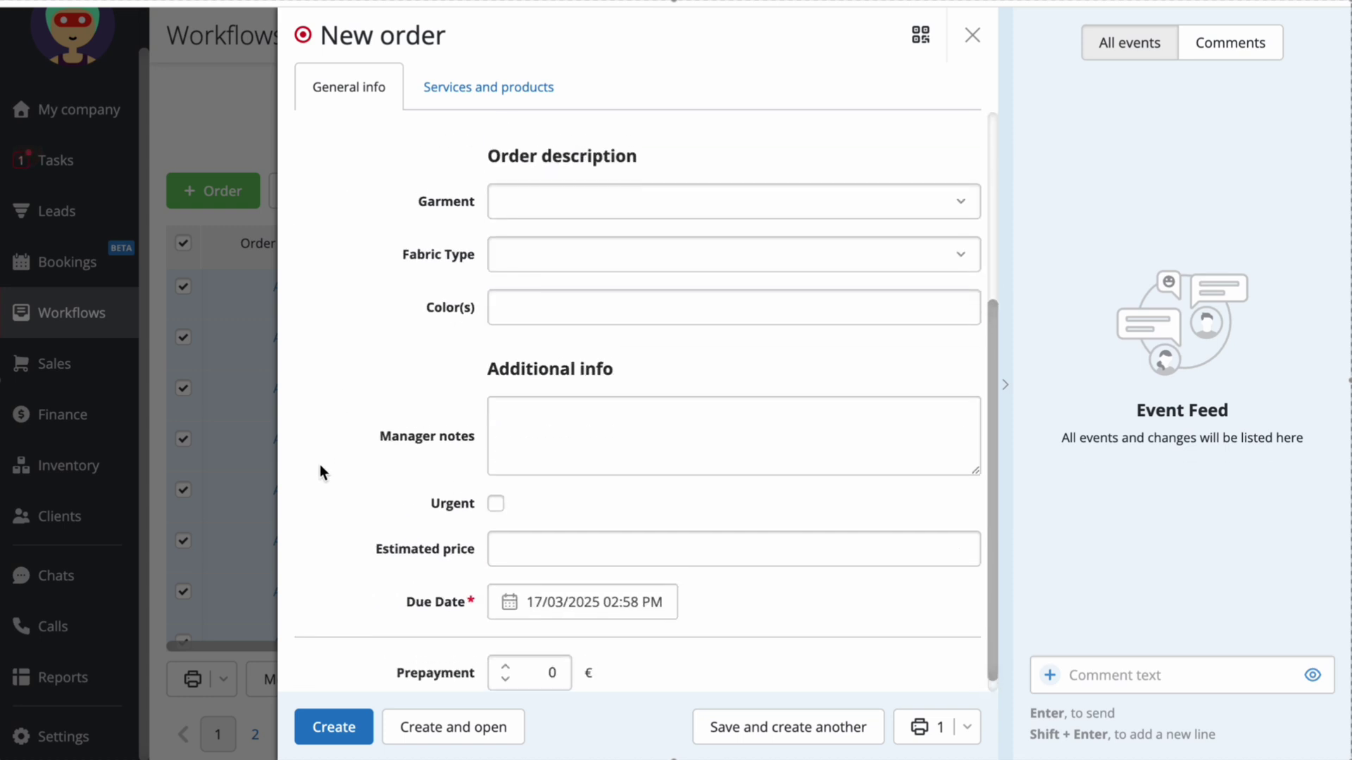
Step: Switch the new order's type to Shoes and to Production, and examine the Production details and measurement fields
{"action": "left_click", "coordinate": [574, 150]}
{"action": "left_click", "coordinate": [573, 171]}
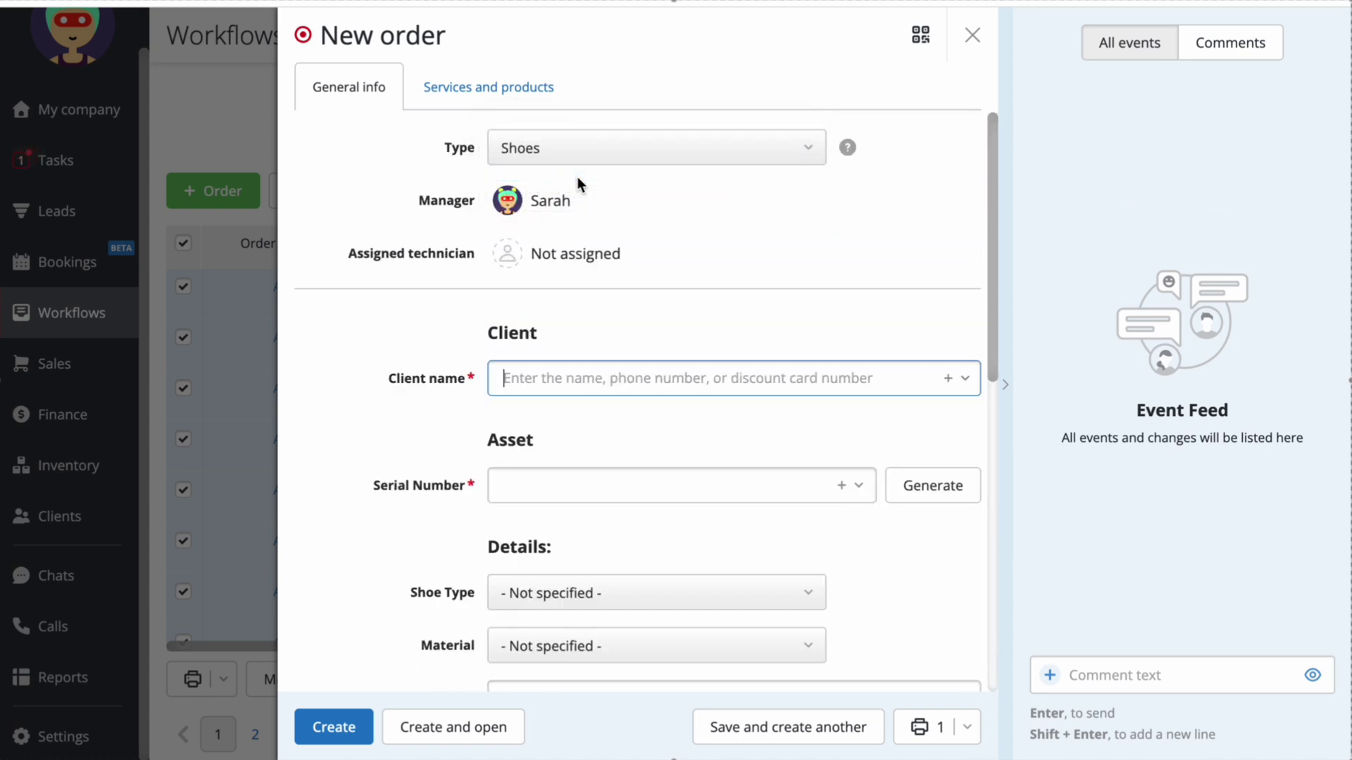
{"action": "left_click", "coordinate": [582, 144]}
{"action": "left_click", "coordinate": [576, 100]}
{"action": "scroll", "coordinate": [370, 430], "scroll_direction": "down", "scroll_amount": 5}
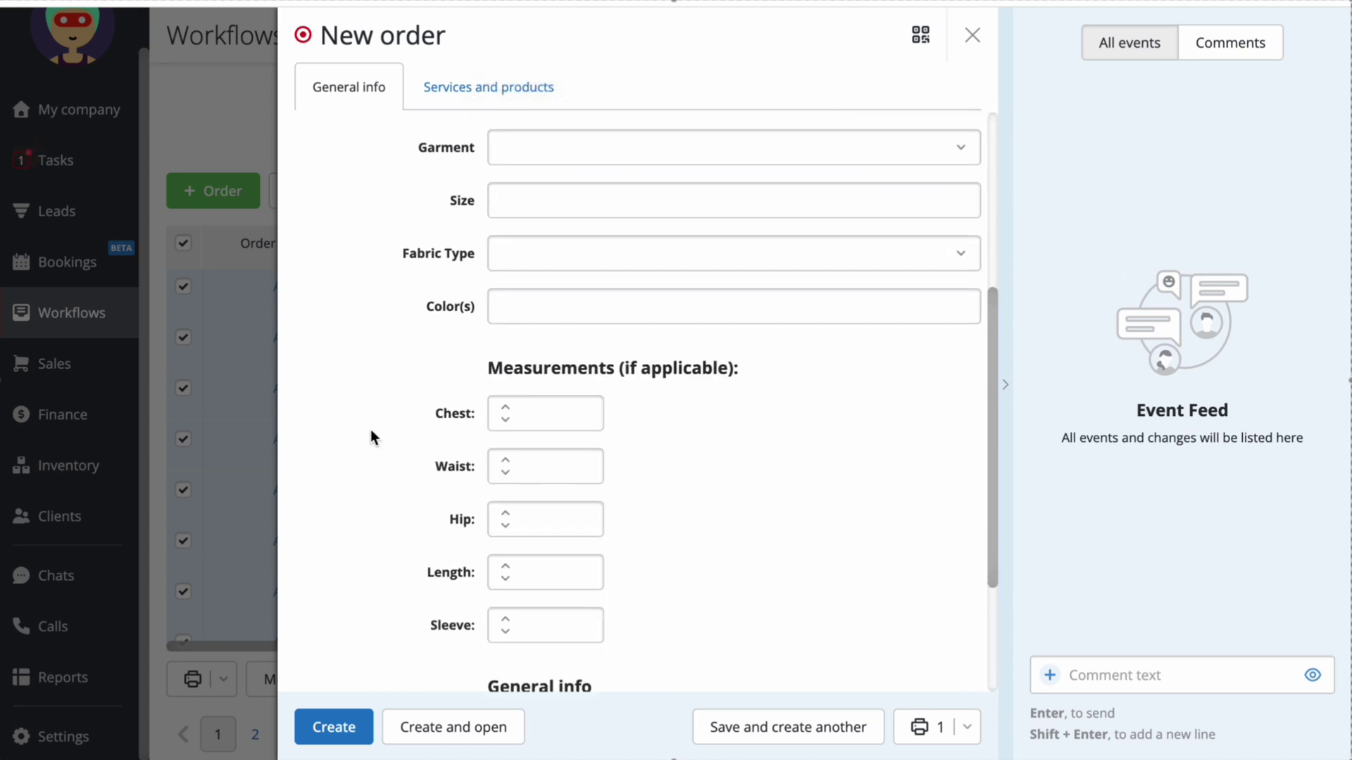
{"action": "scroll", "coordinate": [627, 528], "scroll_direction": "up", "scroll_amount": 5}
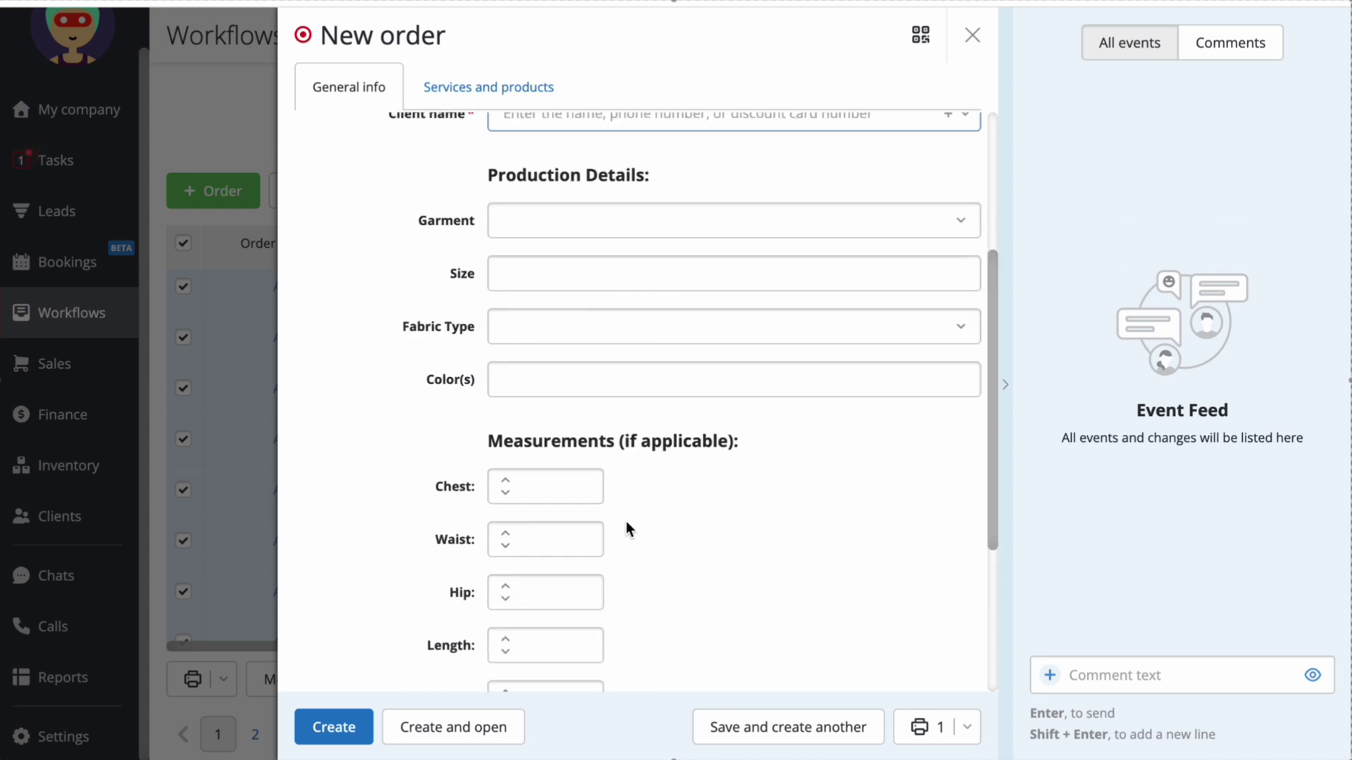
Step: Choose the Shoes order type and examine its asset, shoe details, specific repairs and general info fields
{"action": "left_click", "coordinate": [627, 145]}
{"action": "left_click", "coordinate": [535, 194]}
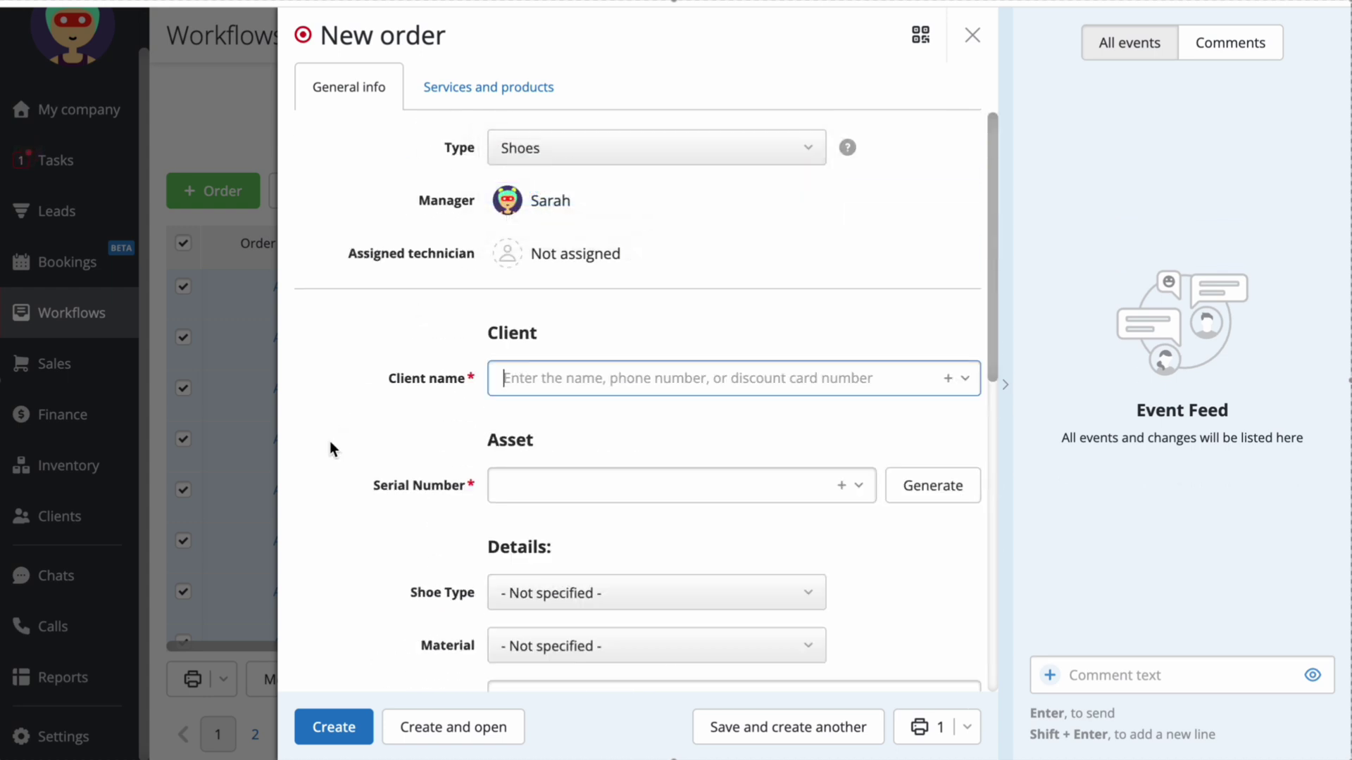
{"action": "scroll", "coordinate": [329, 440], "scroll_direction": "down", "scroll_amount": 4}
{"action": "scroll", "coordinate": [329, 441], "scroll_direction": "down", "scroll_amount": 4}
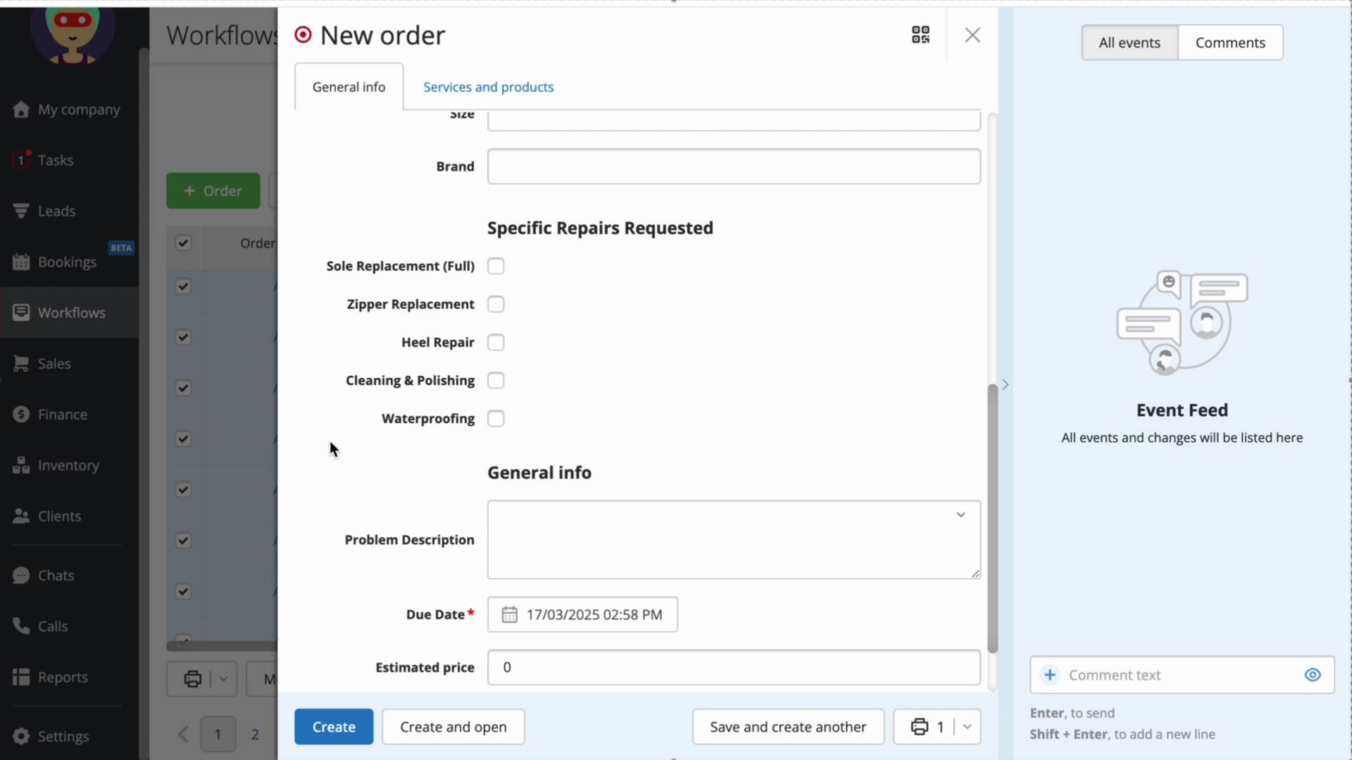
{"action": "scroll", "coordinate": [330, 443], "scroll_direction": "down", "scroll_amount": 1}
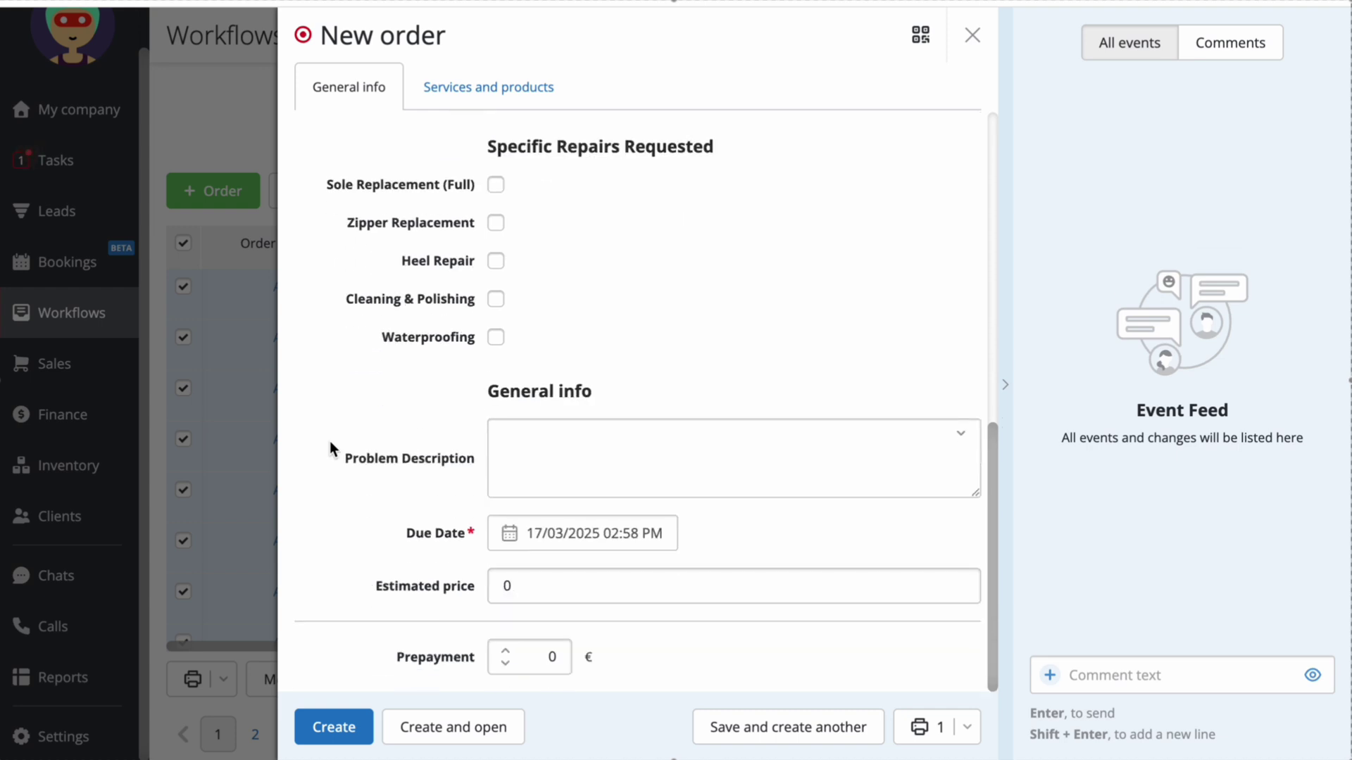
{"action": "scroll", "coordinate": [330, 441], "scroll_direction": "up", "scroll_amount": 8}
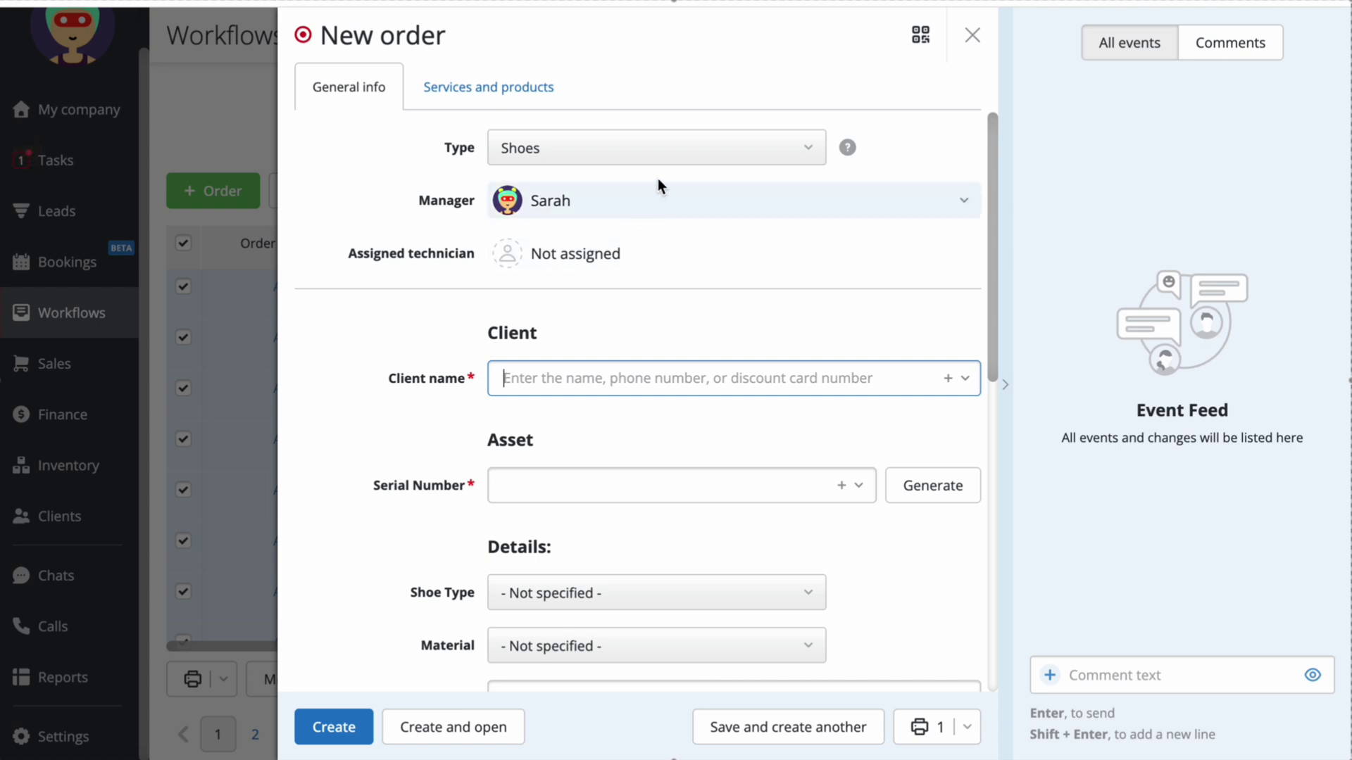
Step: Set the order type to Repair and assign the Quality Control Supervisor as the technician
{"action": "left_click", "coordinate": [666, 153]}
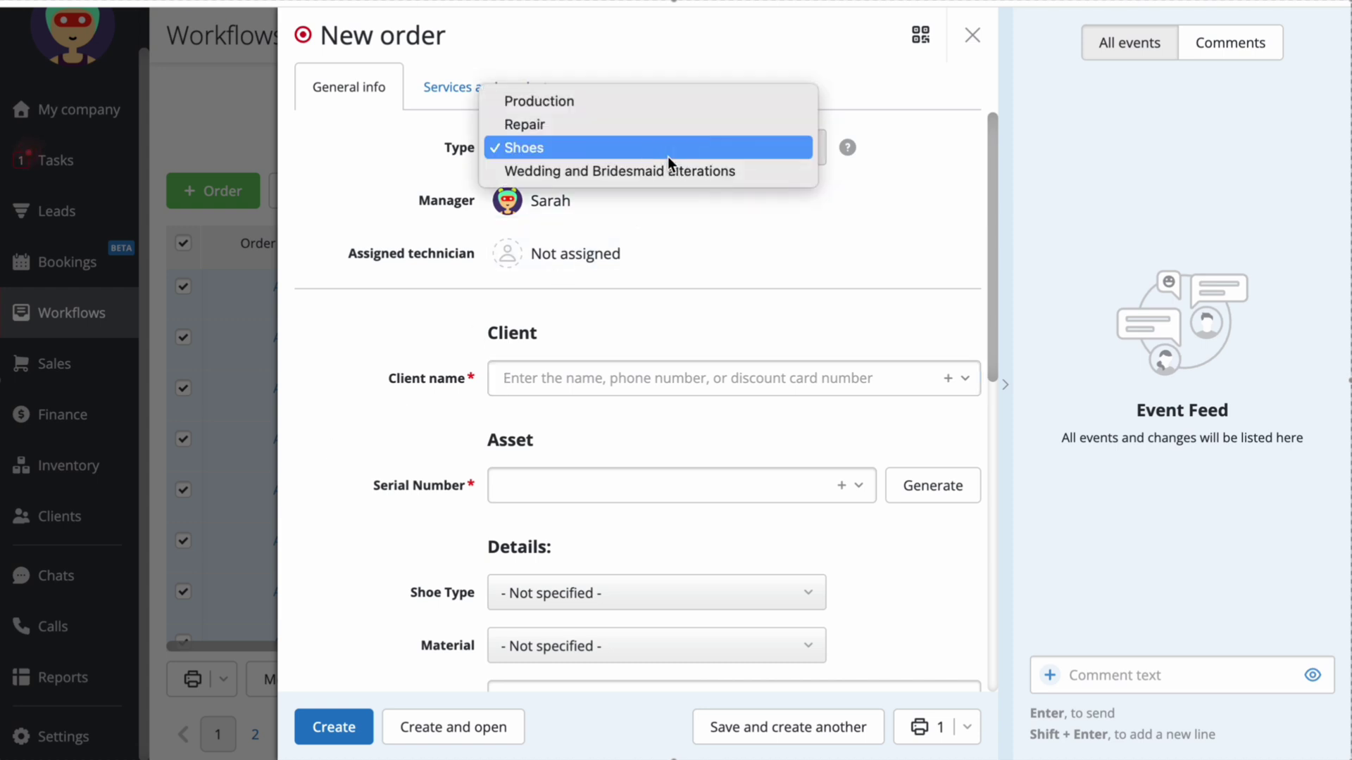
{"action": "left_click", "coordinate": [643, 126]}
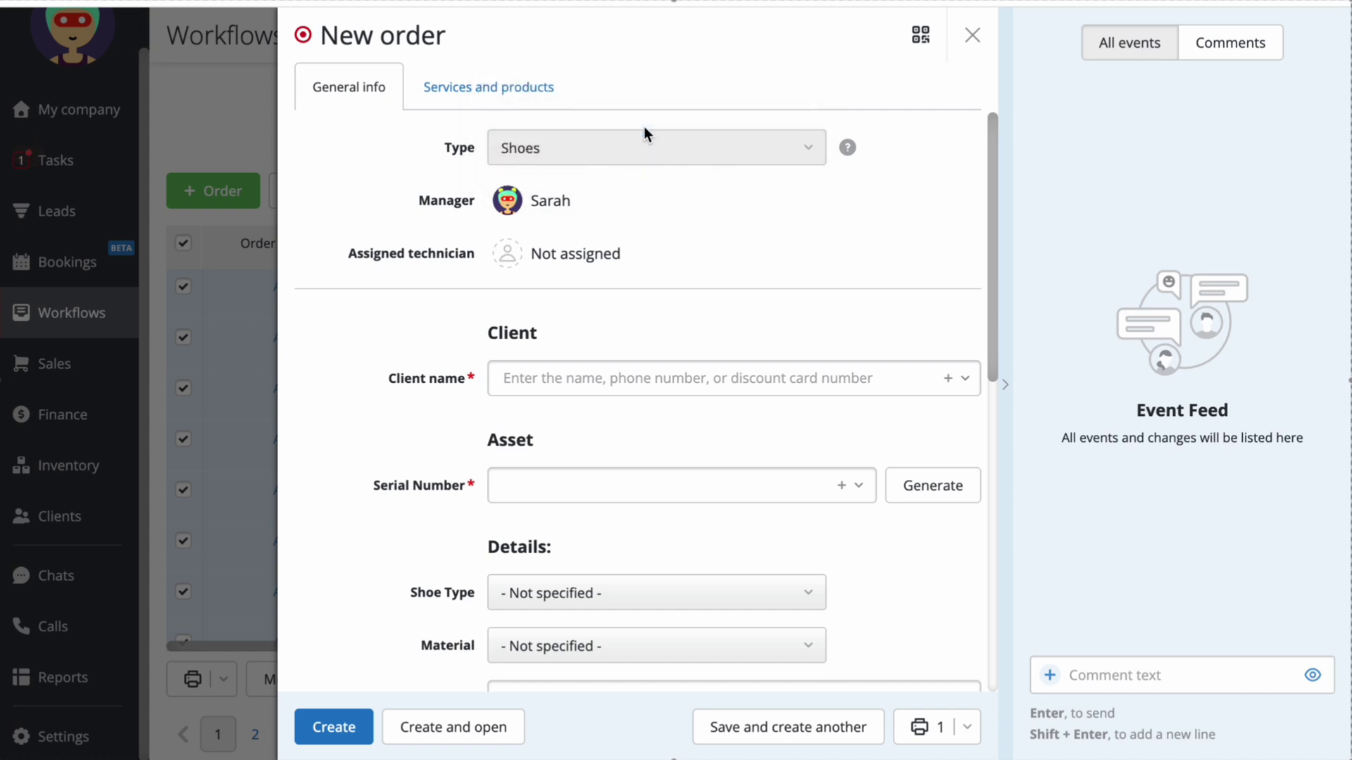
{"action": "left_click", "coordinate": [646, 204]}
{"action": "left_click", "coordinate": [361, 238]}
{"action": "left_click", "coordinate": [673, 257]}
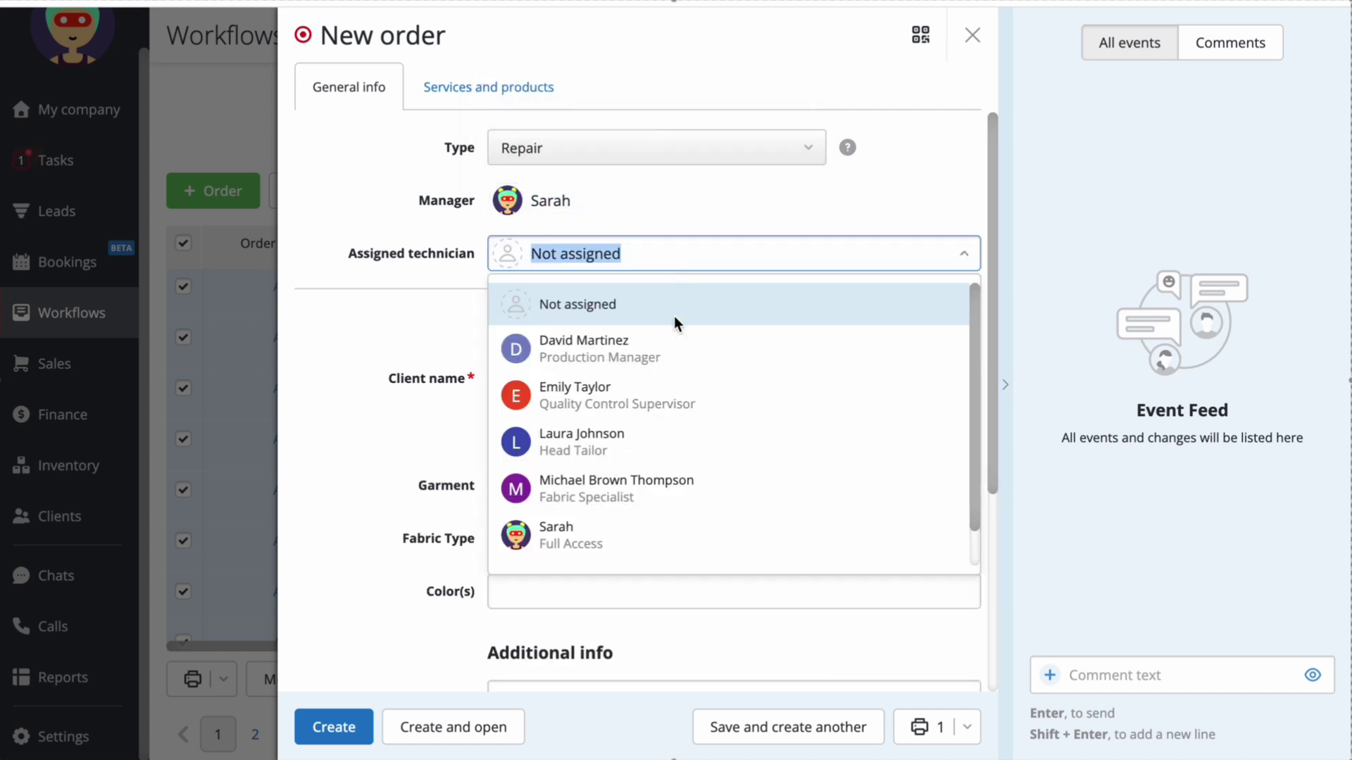
{"action": "left_click", "coordinate": [670, 410]}
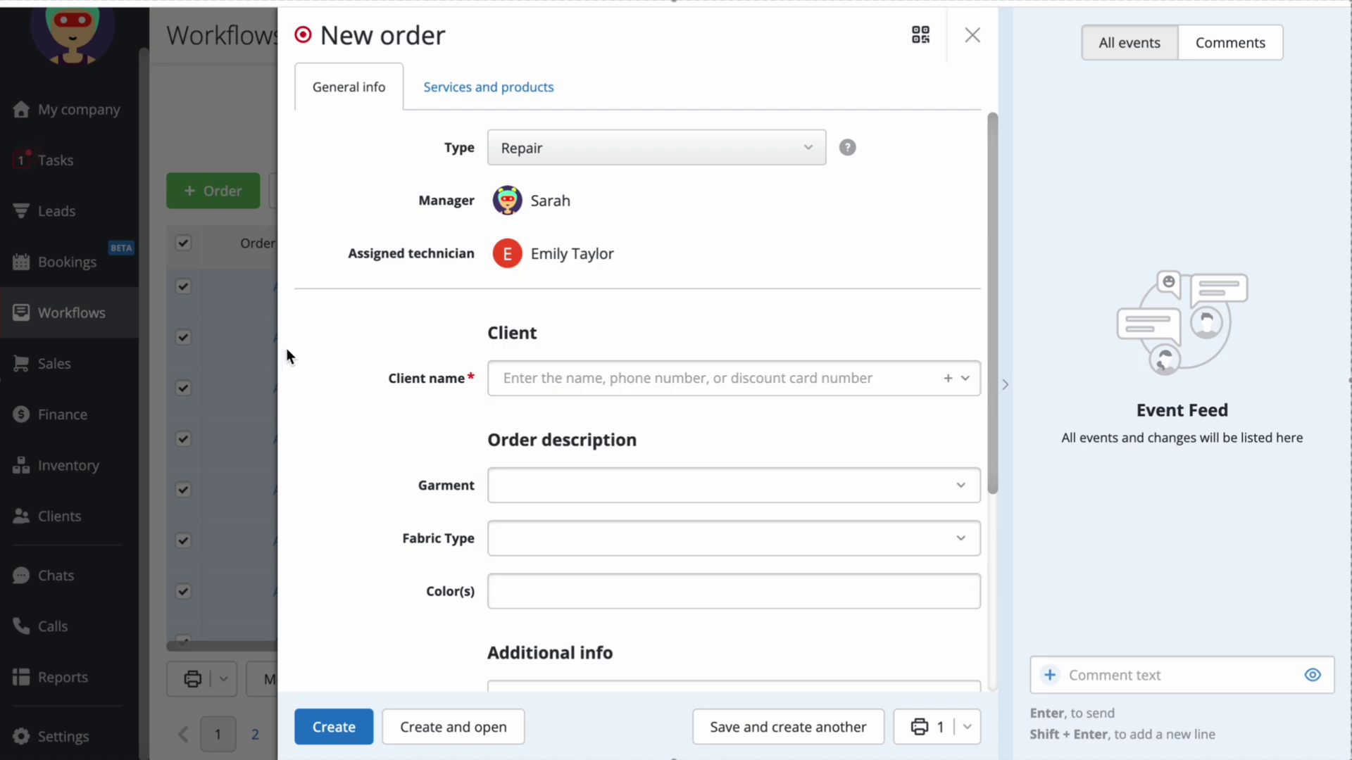
Step: Browse the existing clients for the order, and open the new client form and close it without creating anyone
{"action": "scroll", "coordinate": [380, 423], "scroll_direction": "down", "scroll_amount": 3}
{"action": "left_click", "coordinate": [590, 214]}
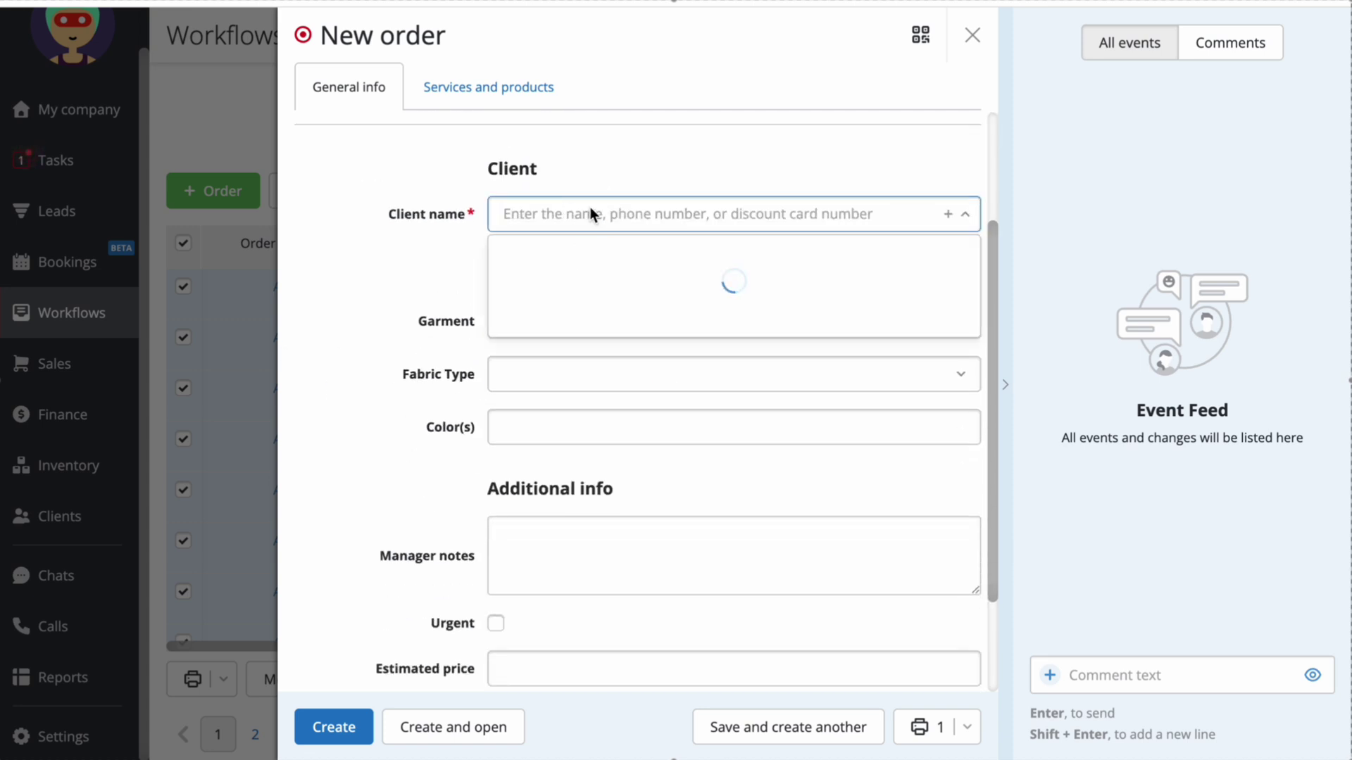
{"action": "scroll", "coordinate": [704, 378], "scroll_direction": "down", "scroll_amount": 4}
{"action": "scroll", "coordinate": [704, 379], "scroll_direction": "up", "scroll_amount": 4}
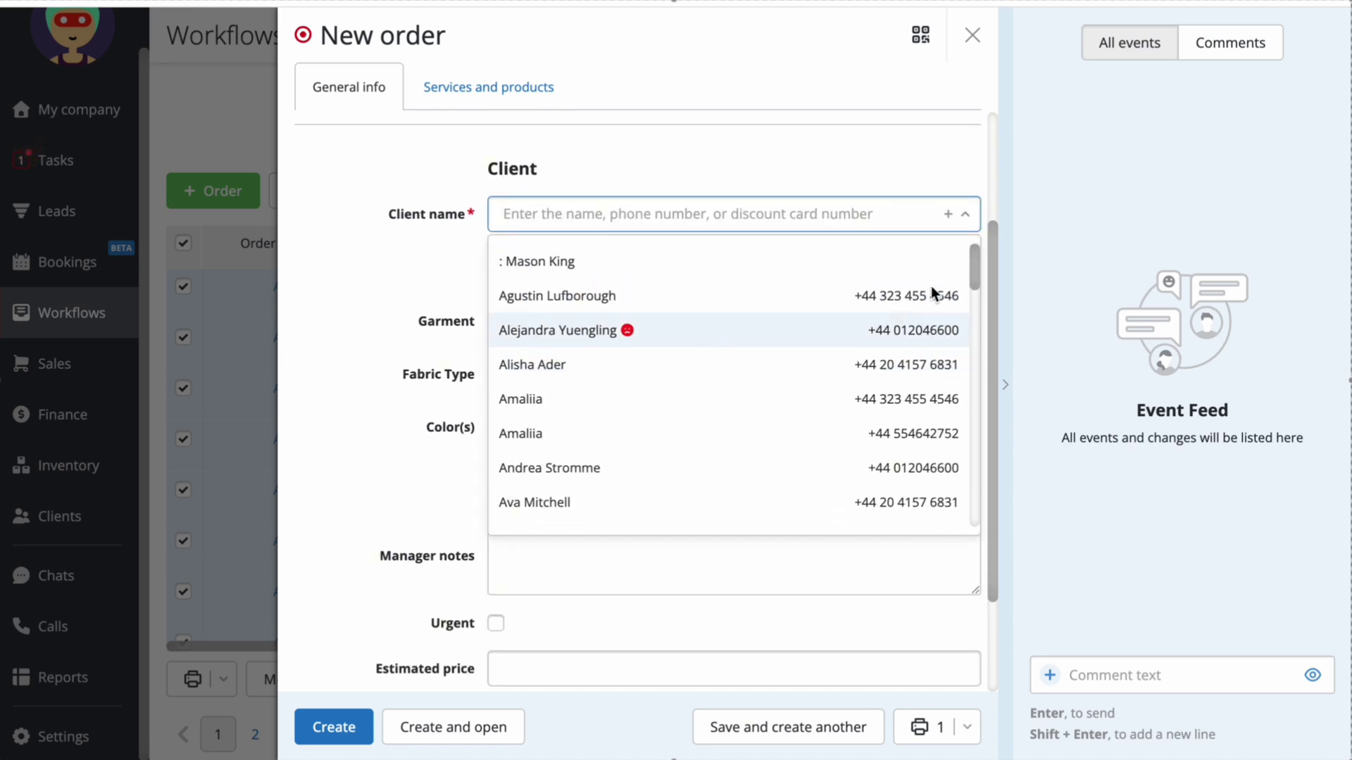
{"action": "left_click", "coordinate": [948, 209]}
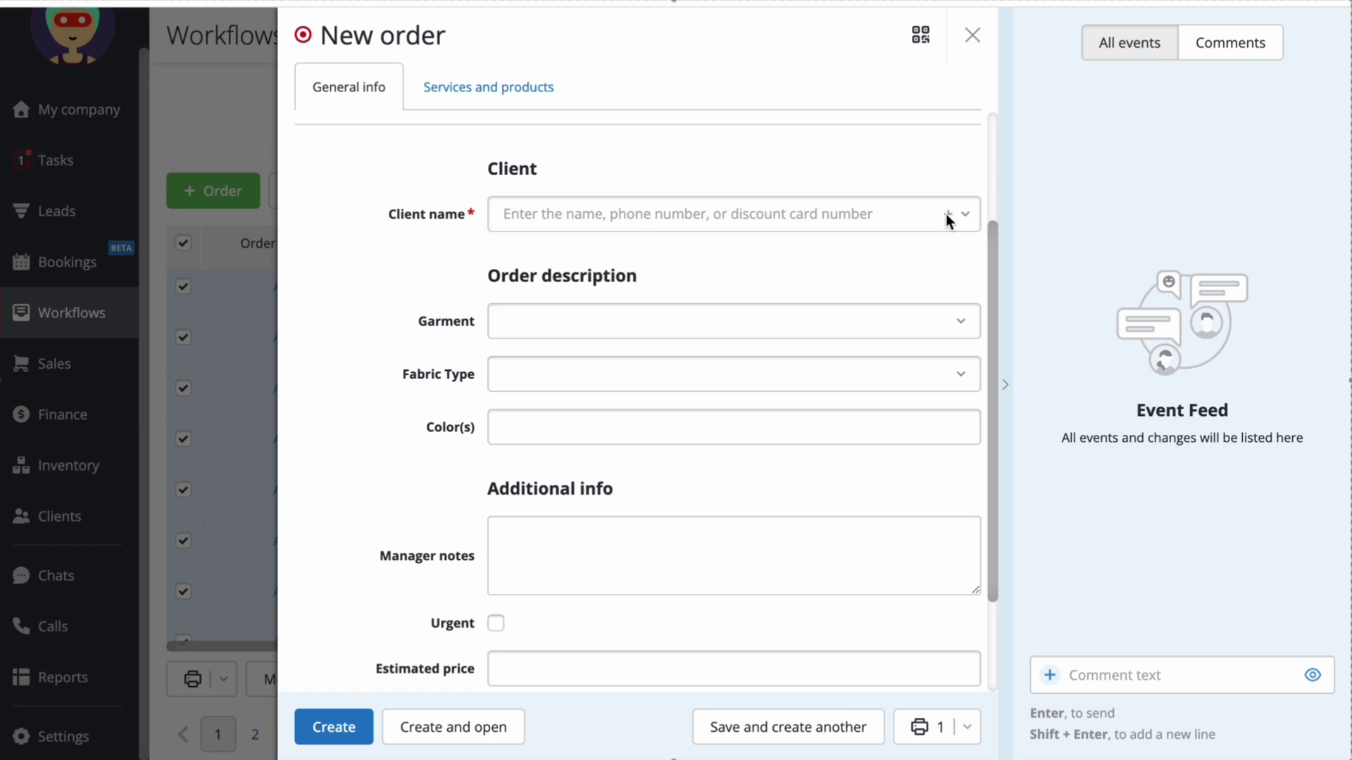
{"action": "left_click", "coordinate": [947, 213]}
{"action": "left_click", "coordinate": [1318, 36]}
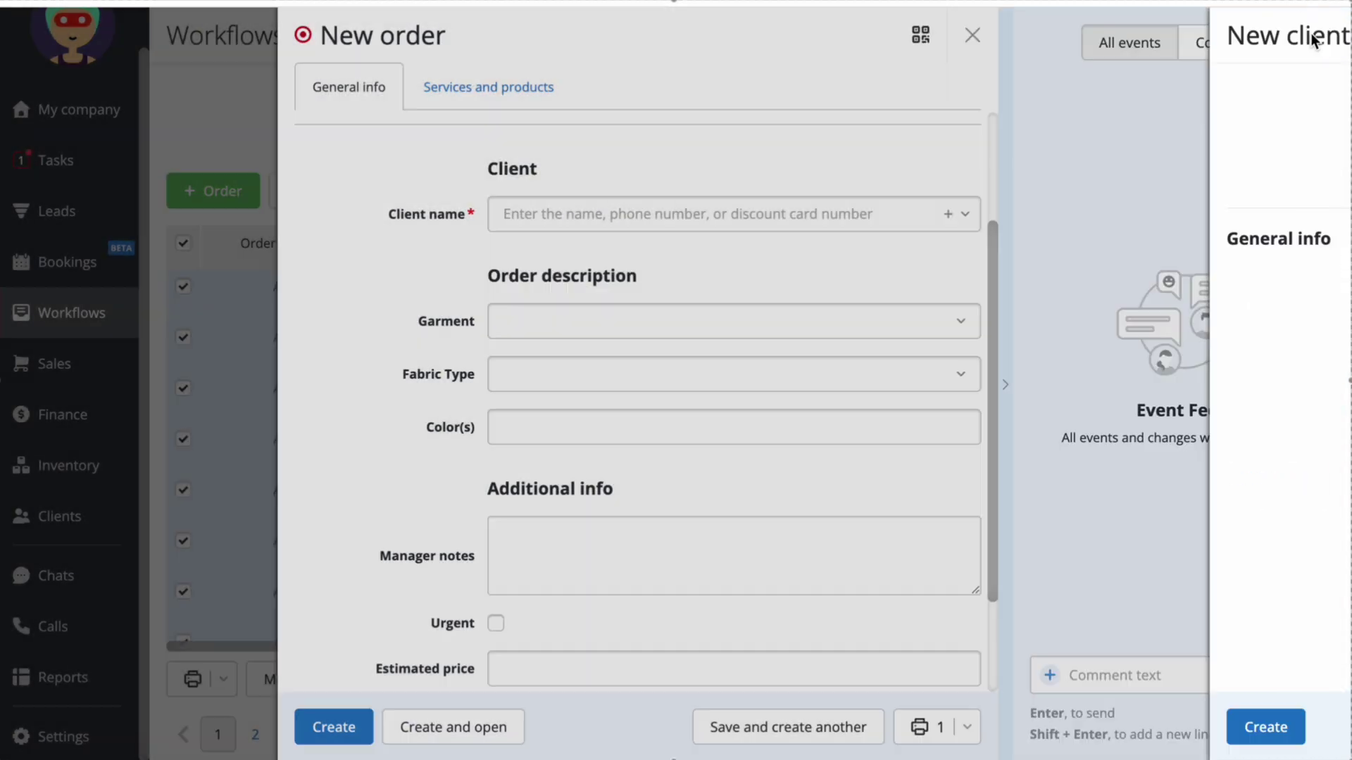
Step: Search for an existing client by part of the first name and choose the first match for the order
{"action": "left_click", "coordinate": [721, 209]}
{"action": "type", "text": "amal"}
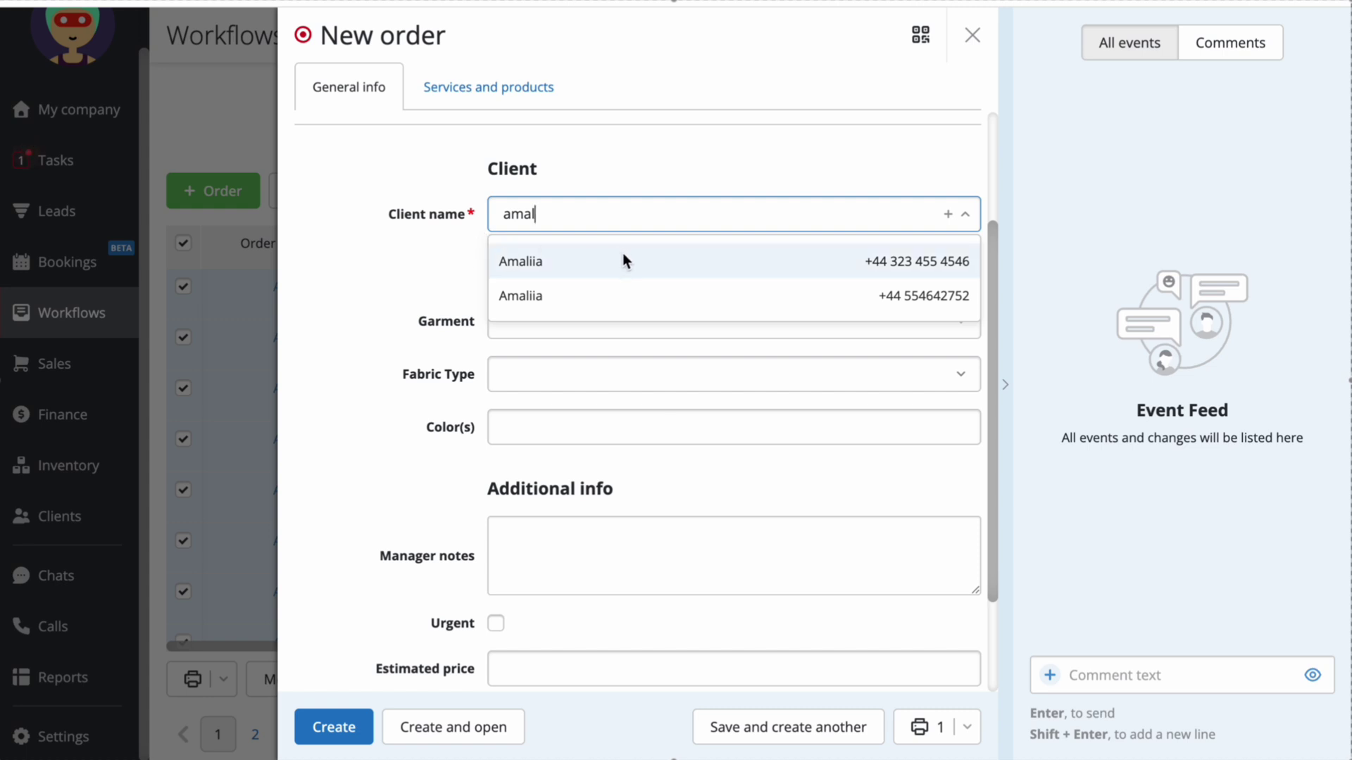
{"action": "left_click", "coordinate": [622, 260]}
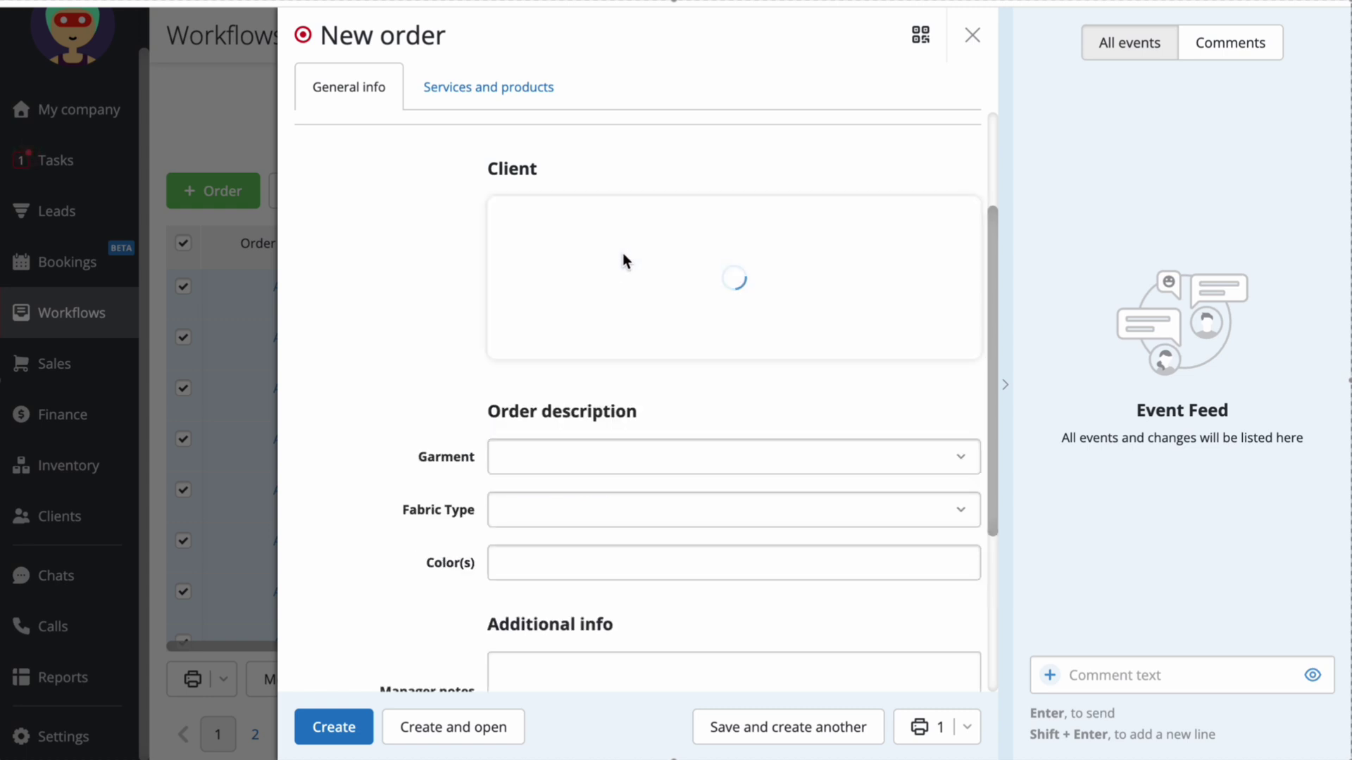
Step: Fill in the order description with garment Dress, fabric type Silk and colors "pink, white"
{"action": "scroll", "coordinate": [335, 305], "scroll_direction": "down", "scroll_amount": 4}
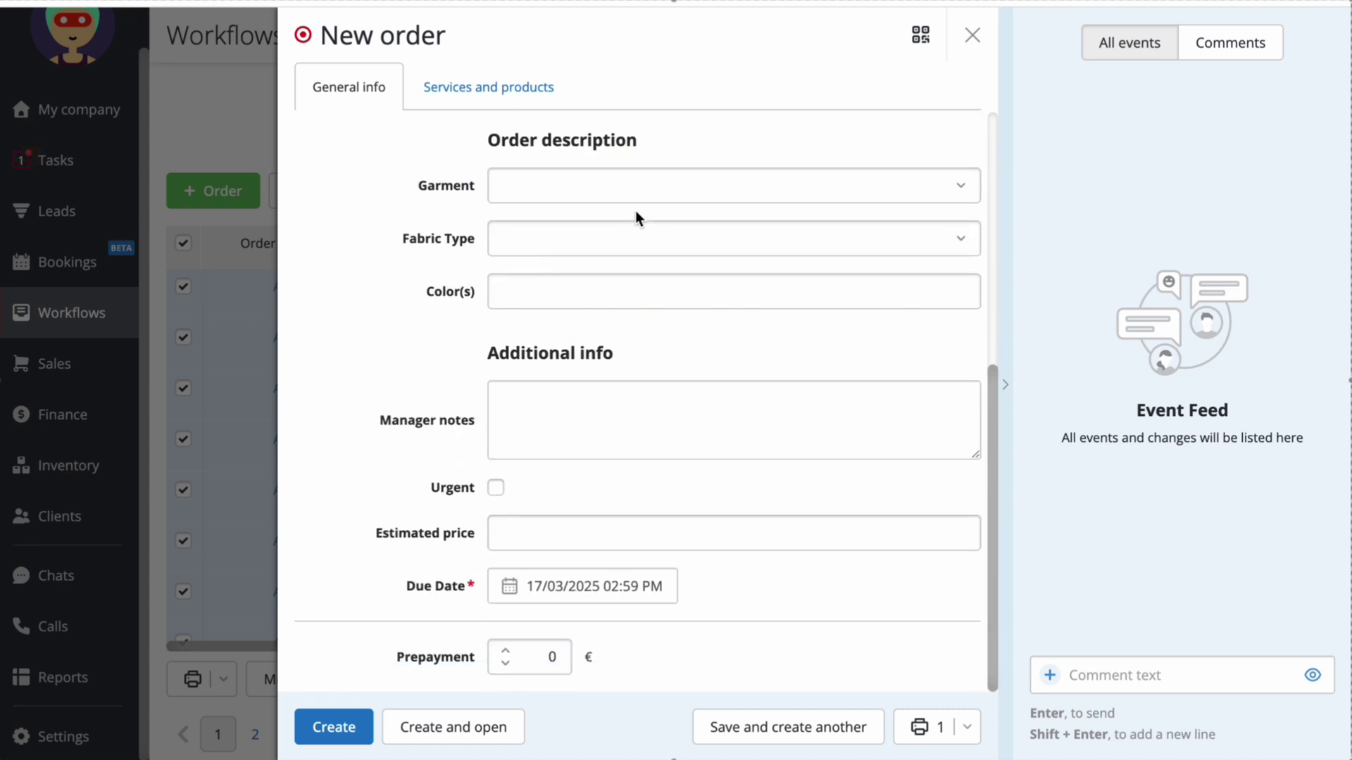
{"action": "left_click", "coordinate": [663, 191]}
{"action": "left_click", "coordinate": [637, 361]}
{"action": "left_click", "coordinate": [656, 242]}
{"action": "left_click", "coordinate": [641, 423]}
{"action": "left_click", "coordinate": [657, 287]}
{"action": "type", "text": "pink"}
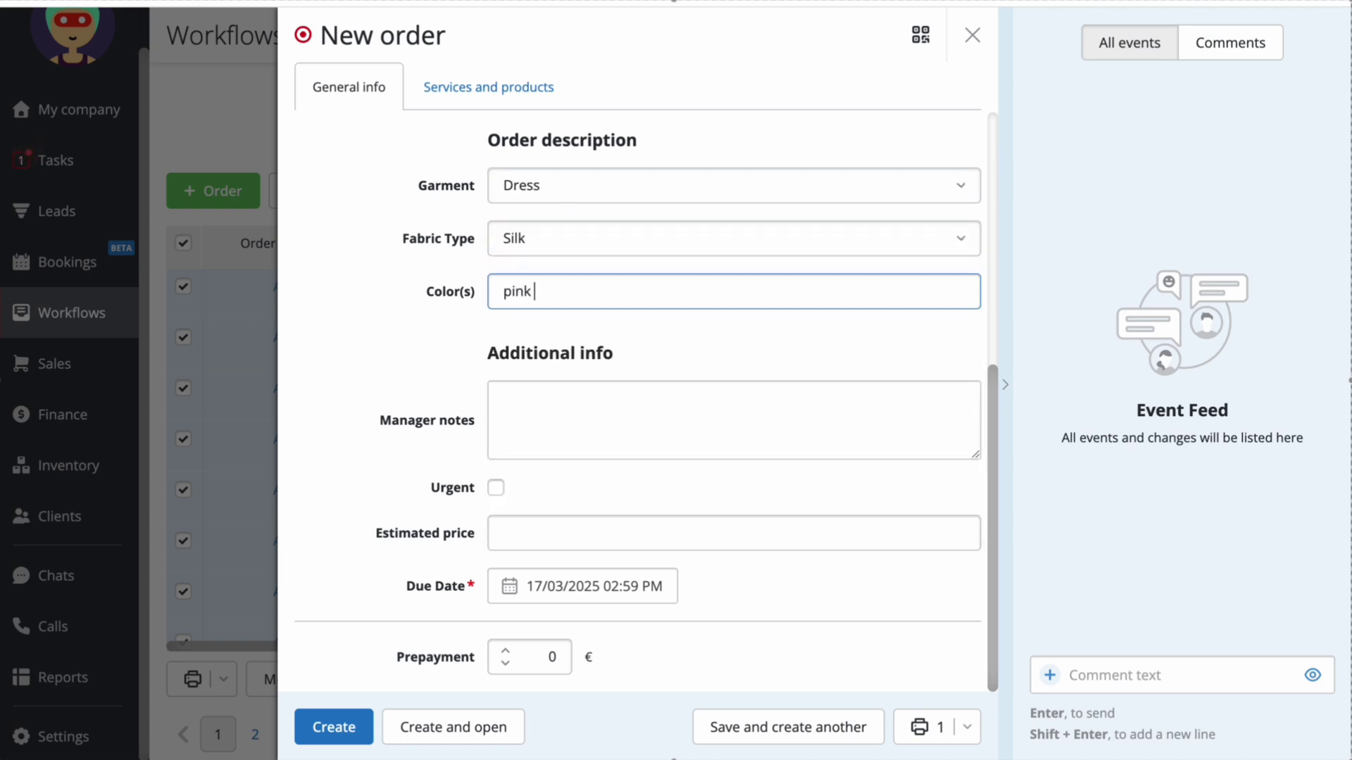
{"action": "type", "text": ", white"}
{"action": "left_click", "coordinate": [409, 203]}
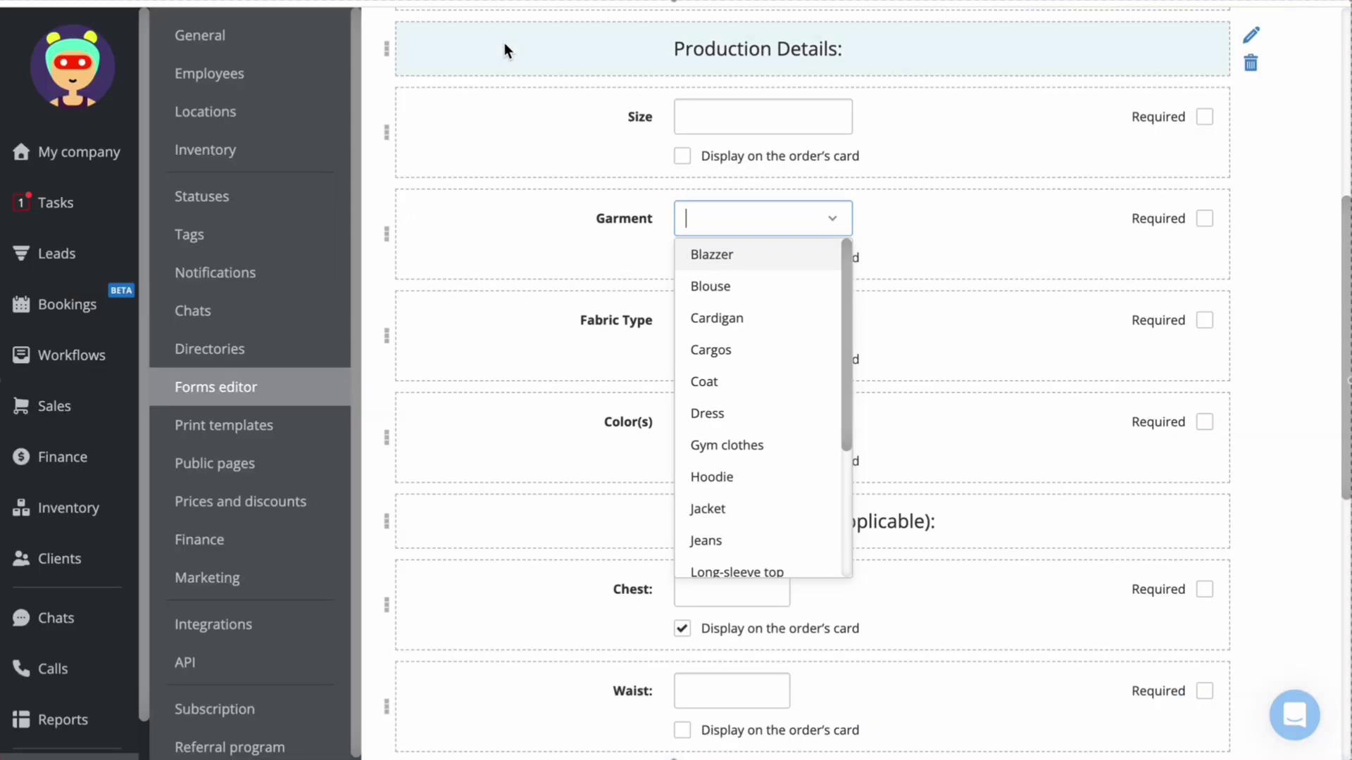
Step: In the forms editor, move the Size field below the Garment field in the Production order form
{"action": "left_click", "coordinate": [512, 145]}
{"action": "scroll", "coordinate": [512, 145], "scroll_direction": "up", "scroll_amount": 4}
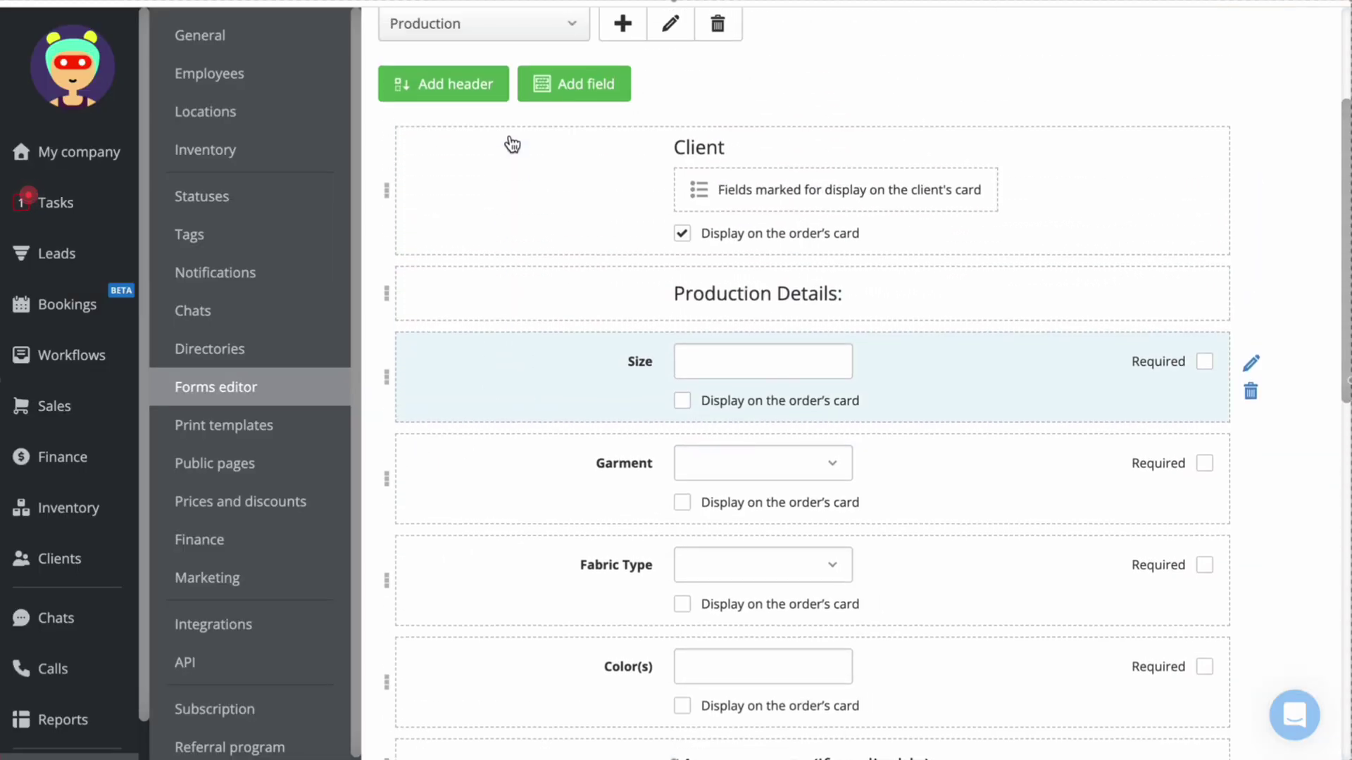
{"action": "left_click_drag", "start_coordinate": [395, 416], "coordinate": [422, 544]}
Step: Open the delete confirmation for the Garment field and dismiss it, and view the Fabric Type options in the Production form
{"action": "left_click", "coordinate": [1248, 416]}
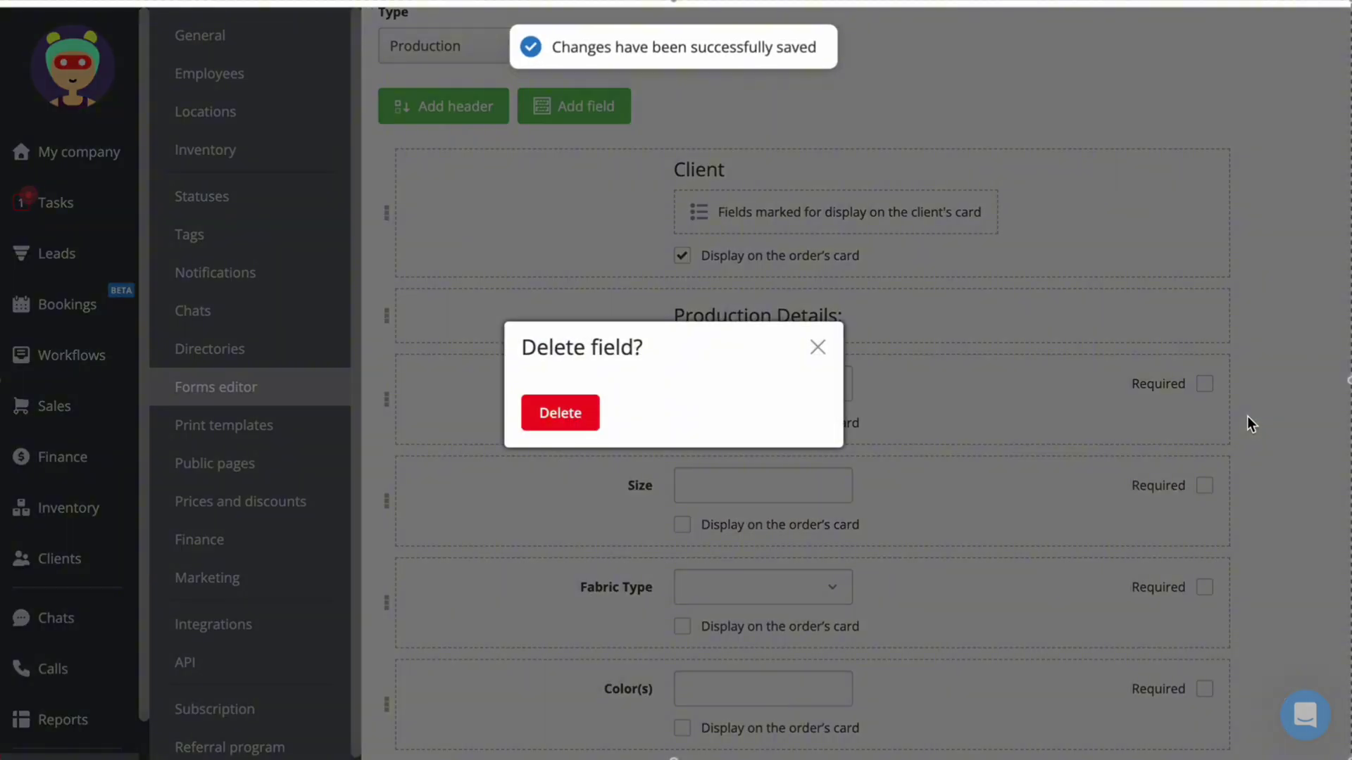
{"action": "left_click", "coordinate": [1097, 180]}
{"action": "scroll", "coordinate": [814, 401], "scroll_direction": "down", "scroll_amount": 3}
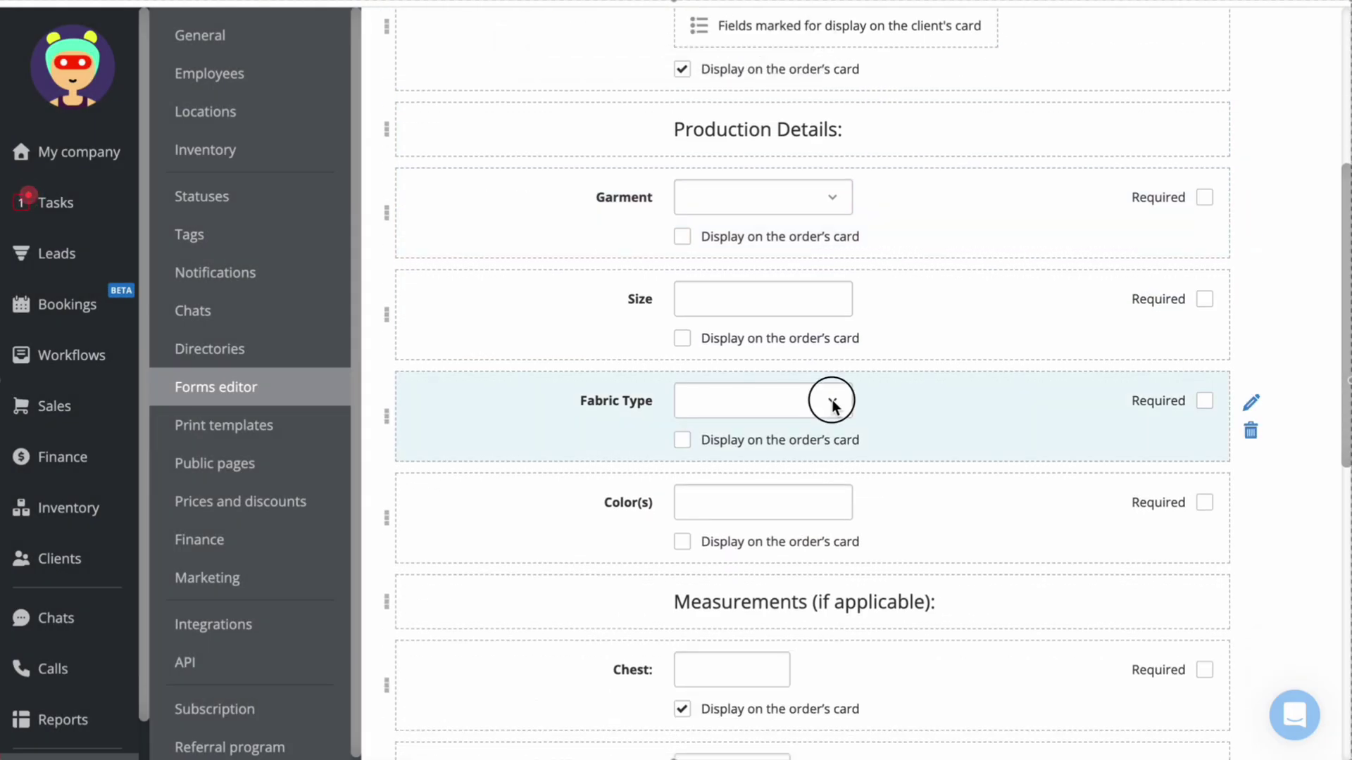
{"action": "left_click", "coordinate": [831, 400]}
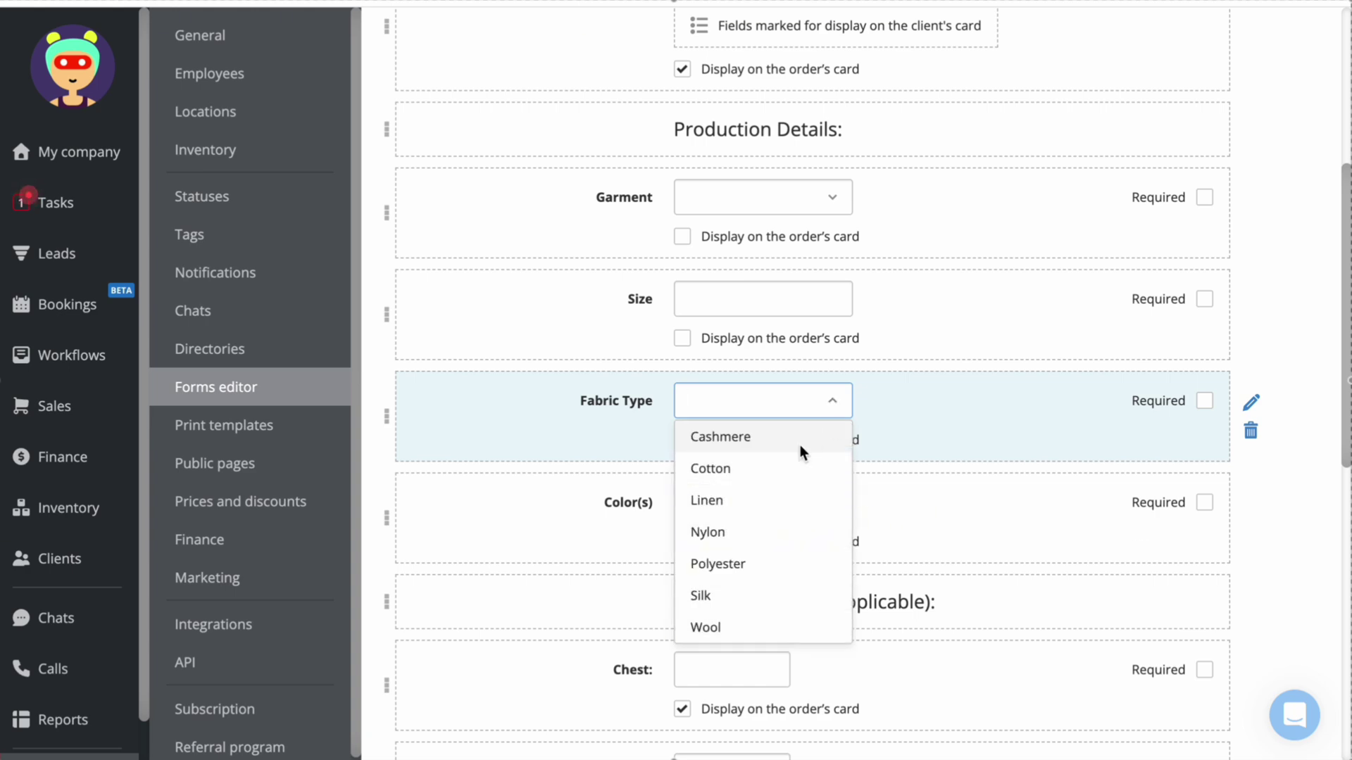
{"action": "left_click", "coordinate": [1267, 146]}
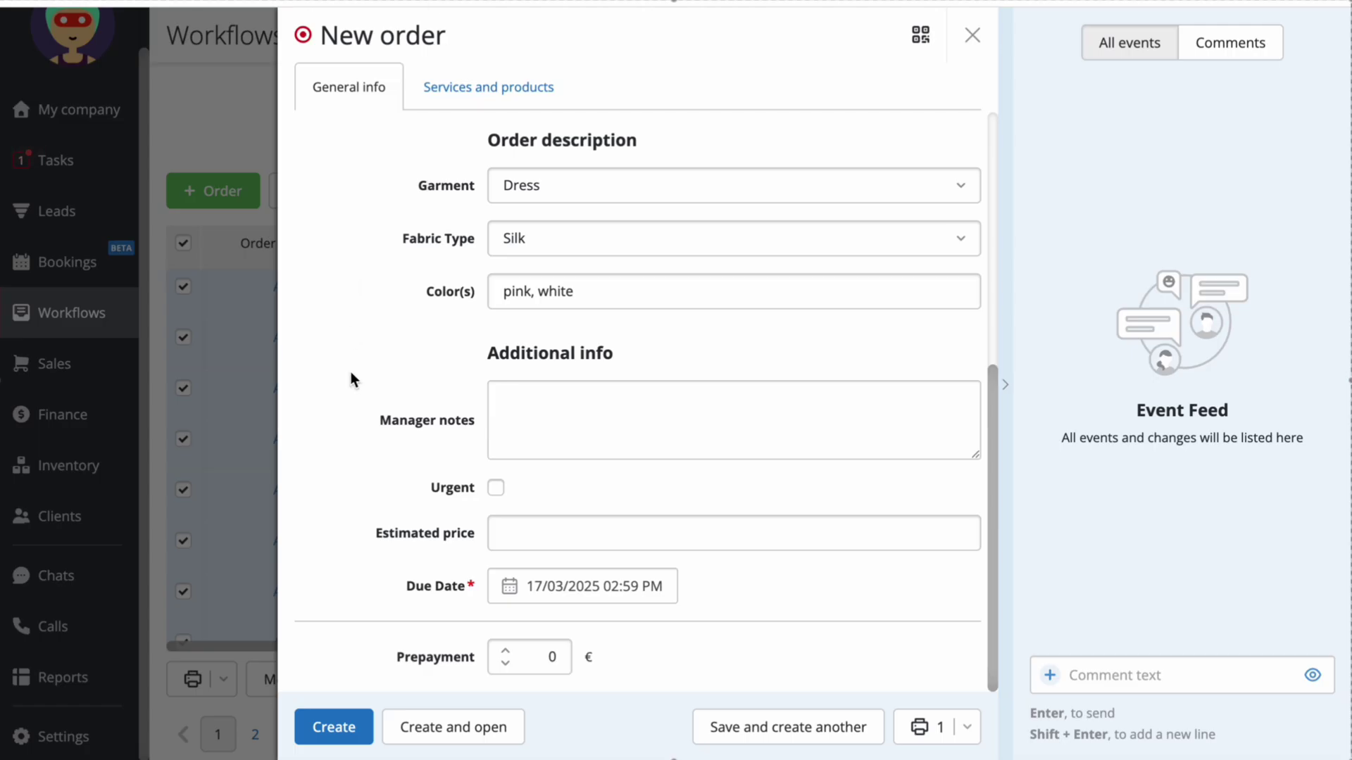
Step: In the new order's additional info, enter the manager note "Notes", mark the order as urgent and set the estimated price to 100
{"action": "left_click", "coordinate": [529, 389]}
{"action": "type", "text": "No"}
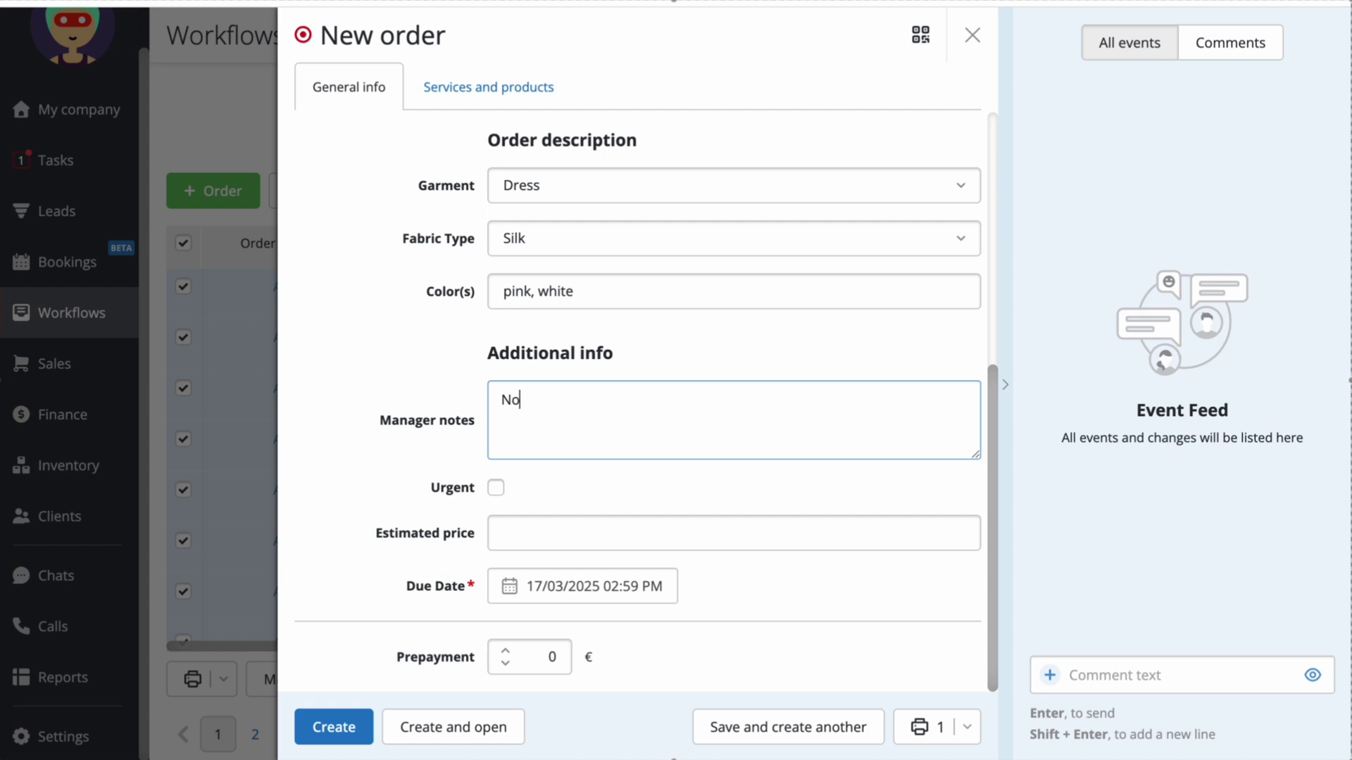
{"action": "type", "text": "tes"}
{"action": "left_click", "coordinate": [497, 488]}
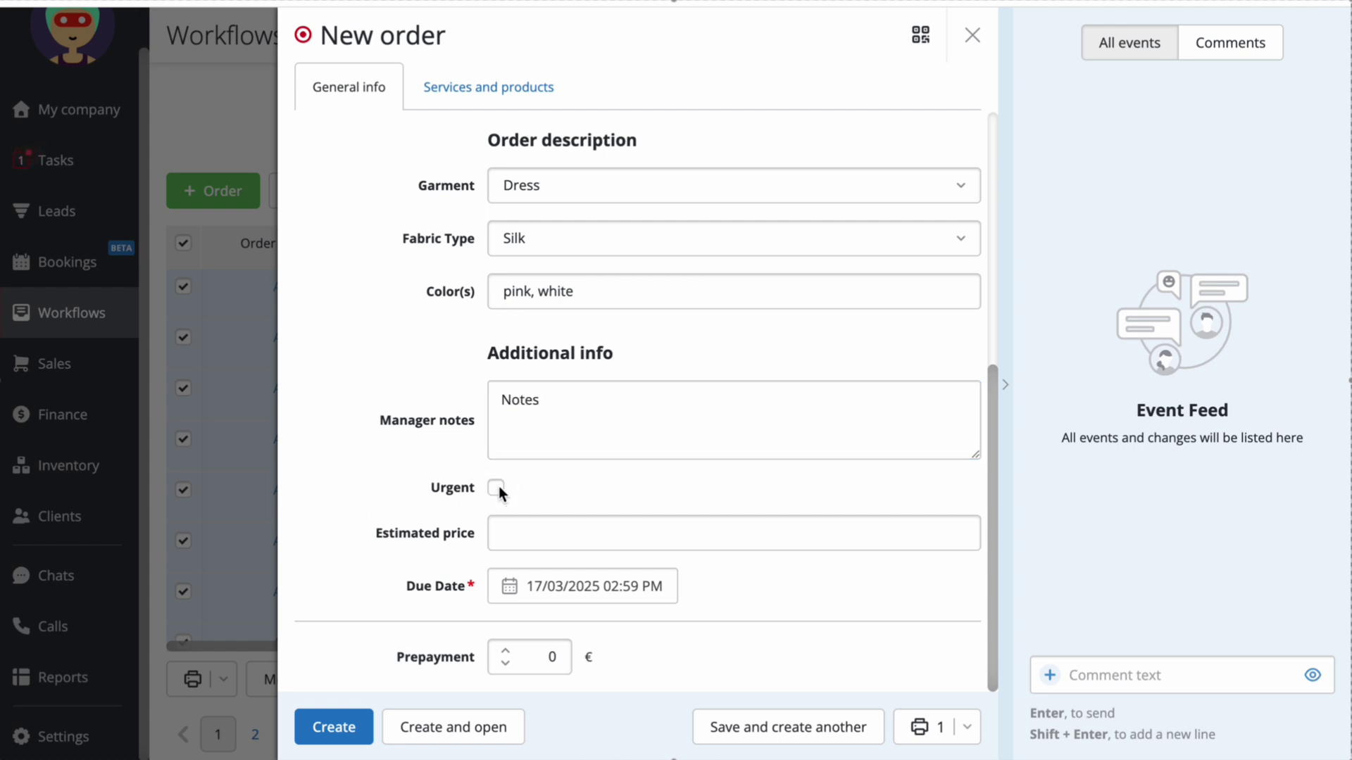
{"action": "left_click", "coordinate": [538, 528]}
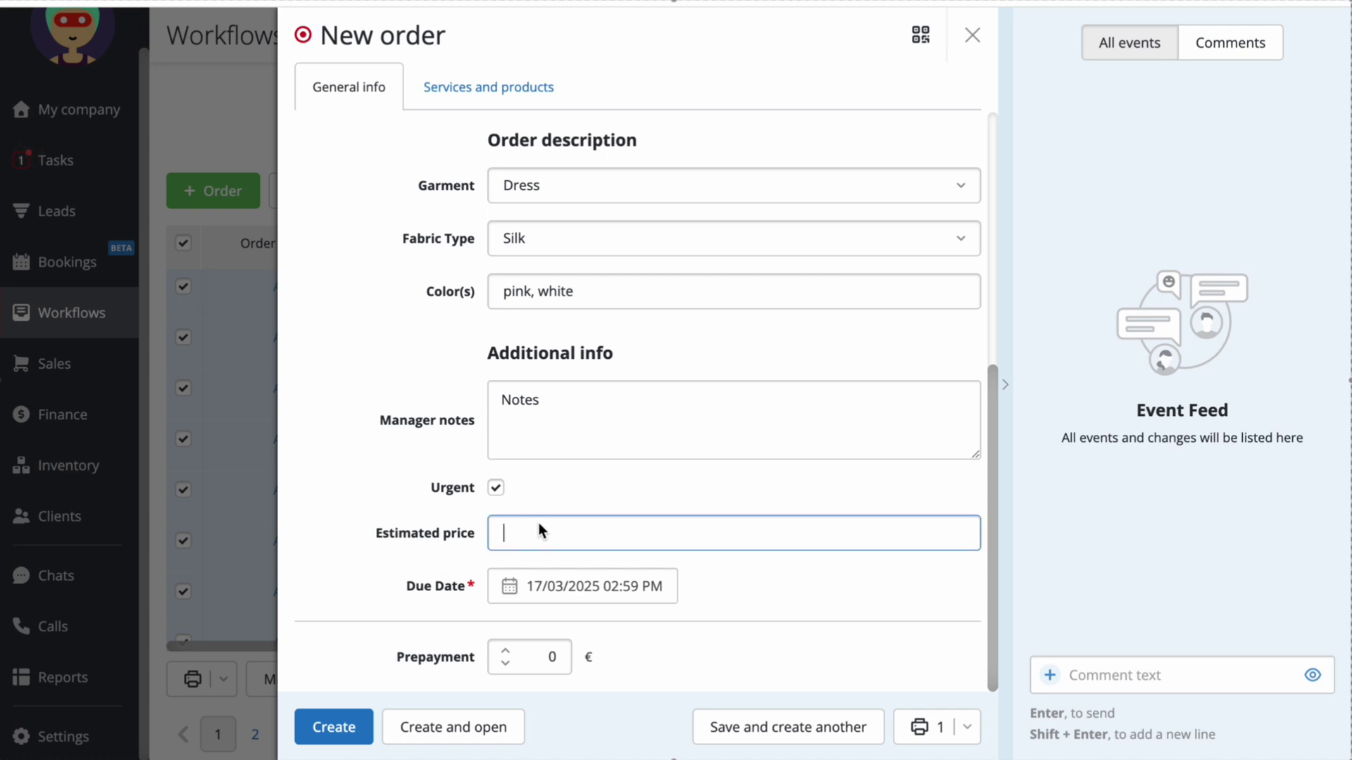
{"action": "type", "text": "100"}
Step: Set the new order's due date to 15 March 2025, keeping the time at 02:59 PM
{"action": "left_click", "coordinate": [572, 585]}
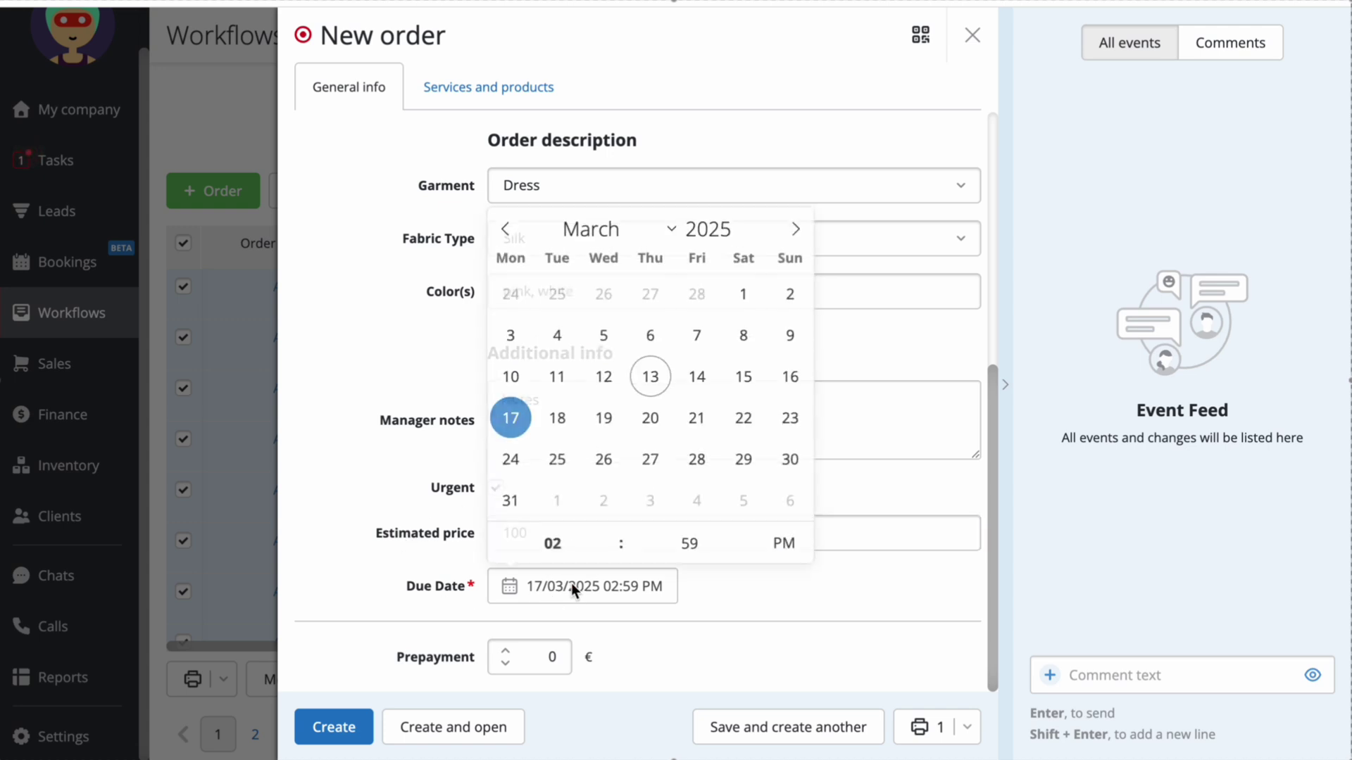
{"action": "left_click", "coordinate": [743, 379]}
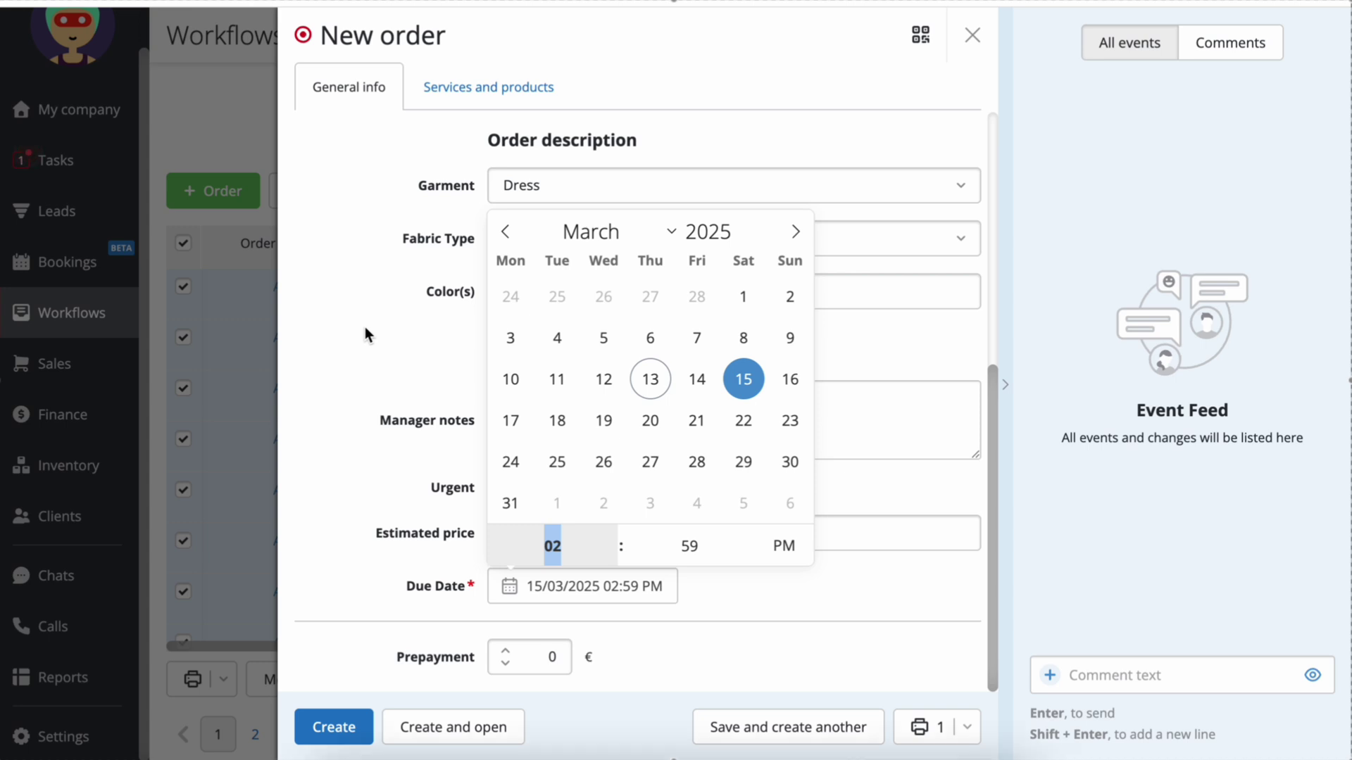
{"action": "left_click", "coordinate": [366, 327]}
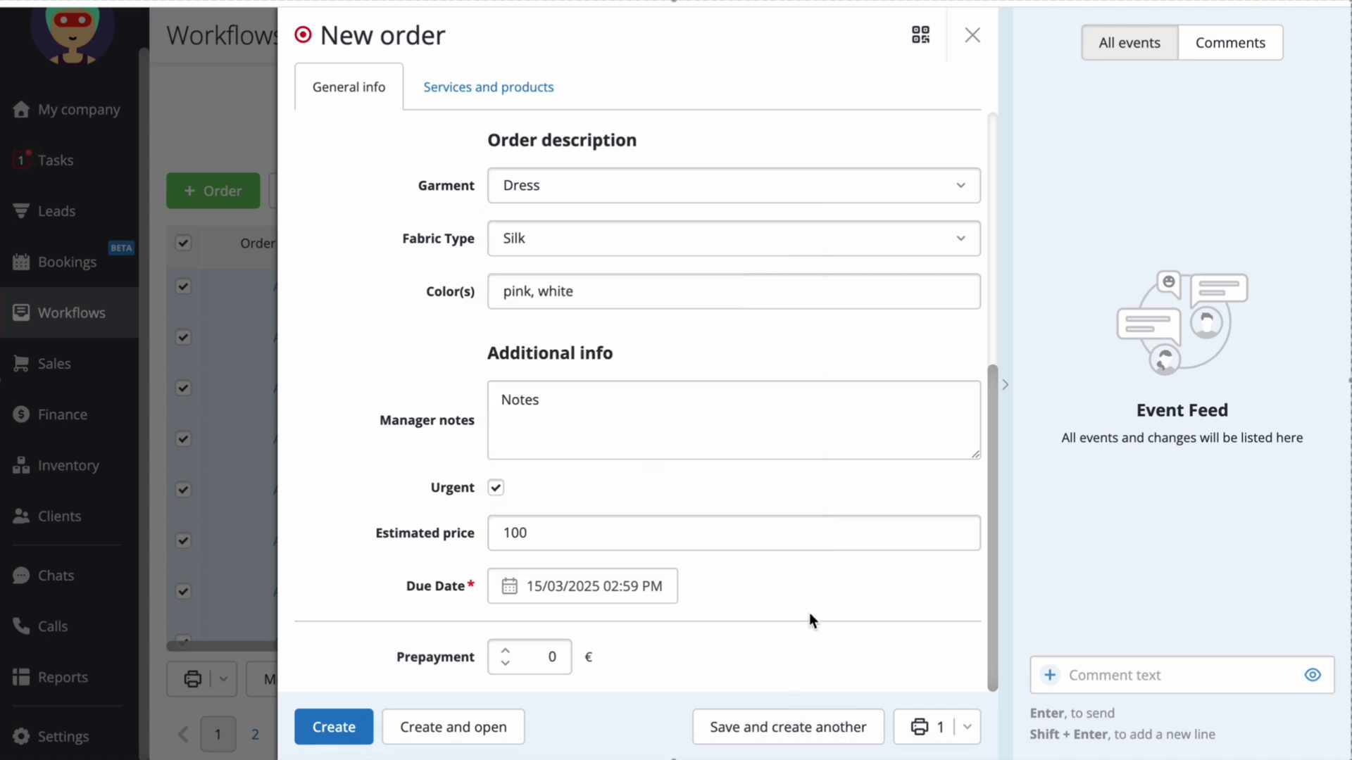
Step: Browse the available services and add the Consultation service to the order by searching for "consu"
{"action": "left_click", "coordinate": [518, 70]}
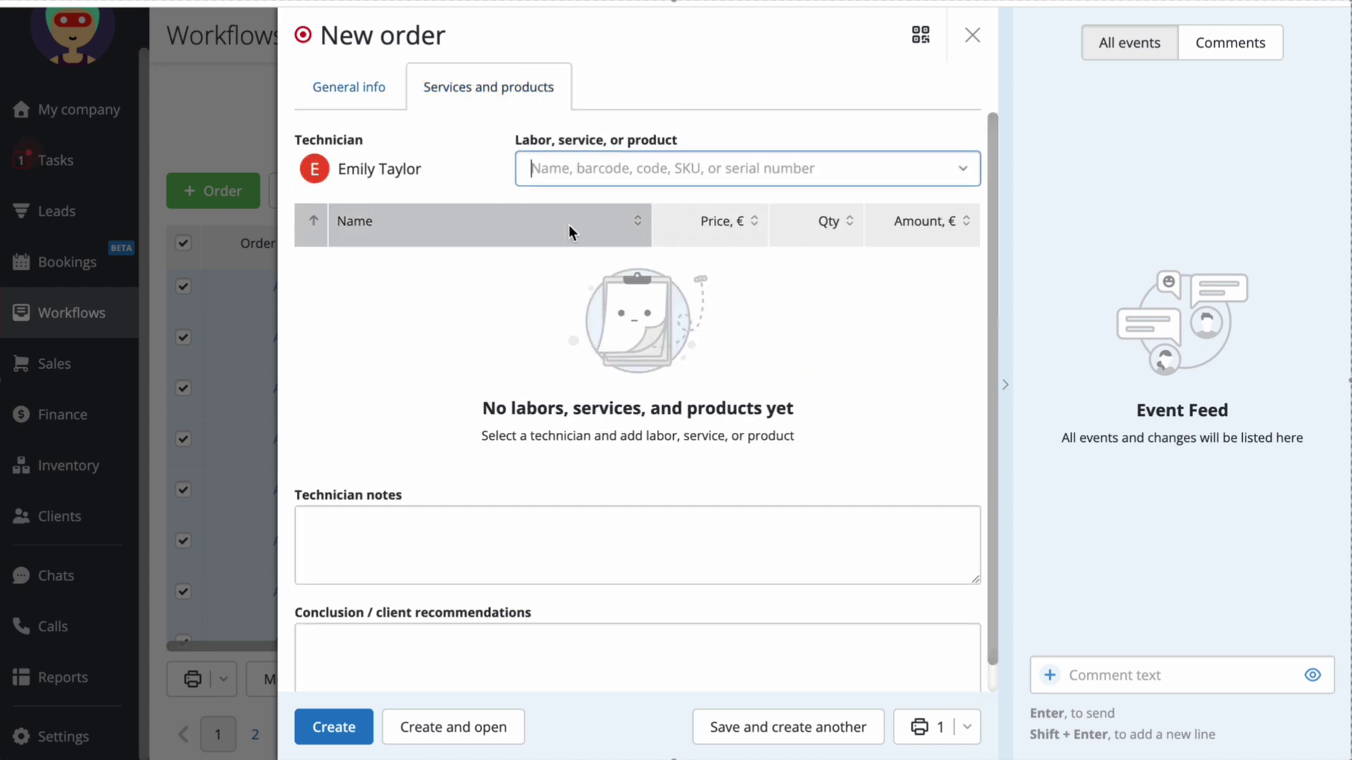
{"action": "left_click", "coordinate": [608, 175]}
{"action": "left_click", "coordinate": [581, 280]}
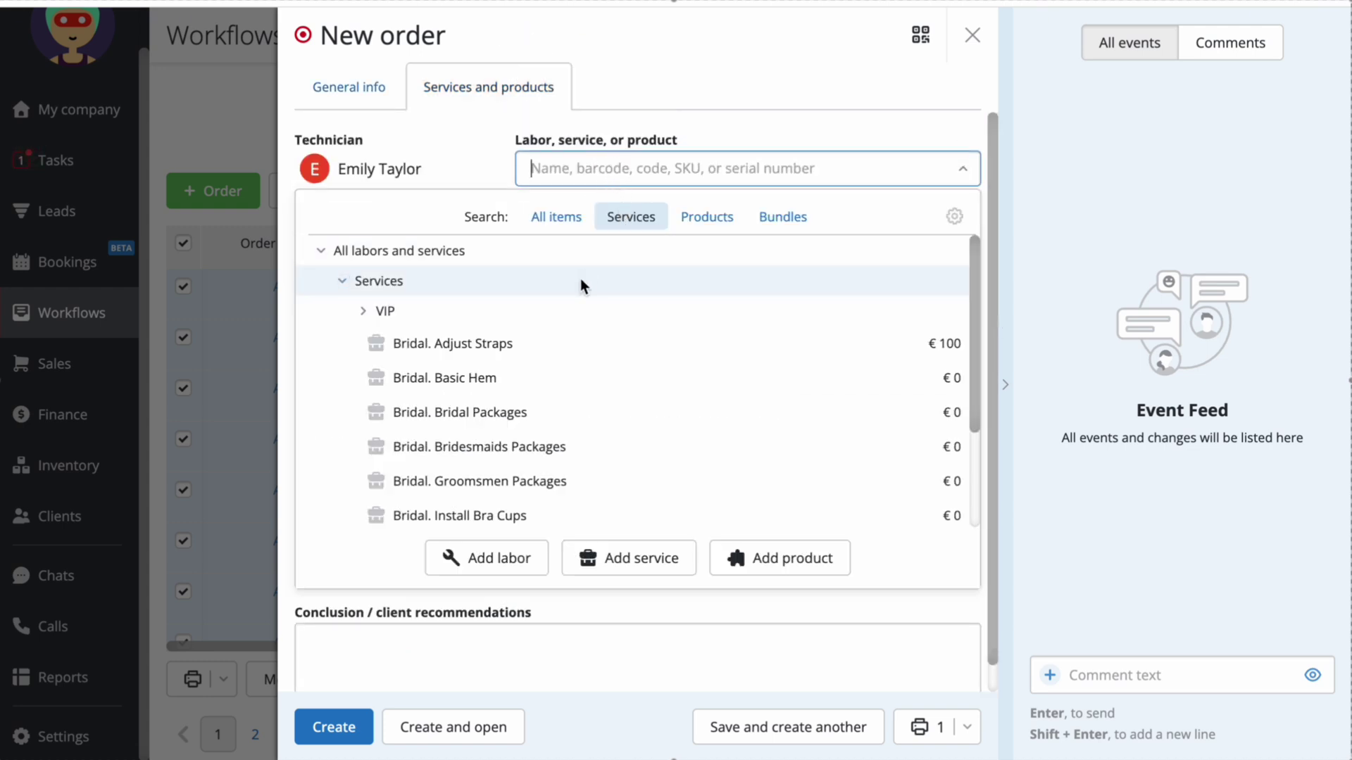
{"action": "scroll", "coordinate": [581, 281], "scroll_direction": "down", "scroll_amount": 3}
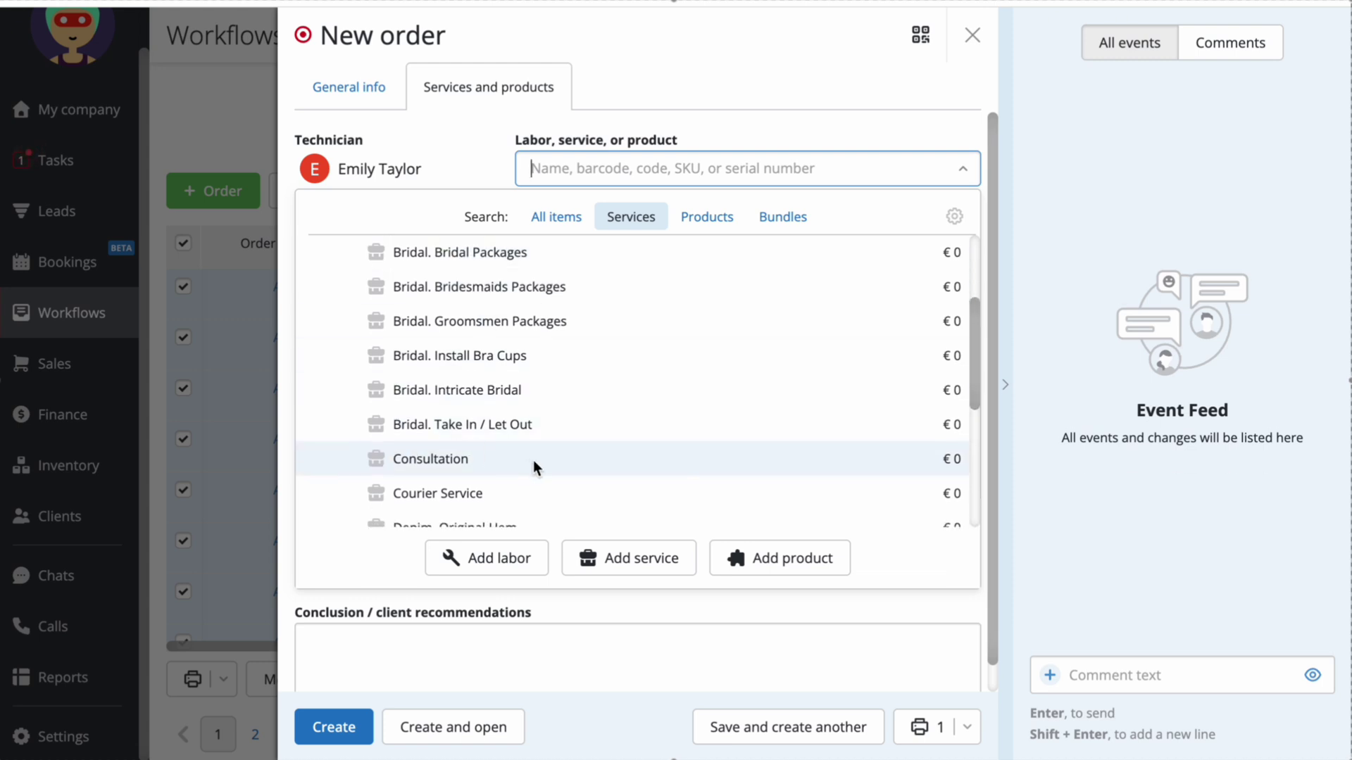
{"action": "type", "text": "consu"}
{"action": "left_click", "coordinate": [547, 314]}
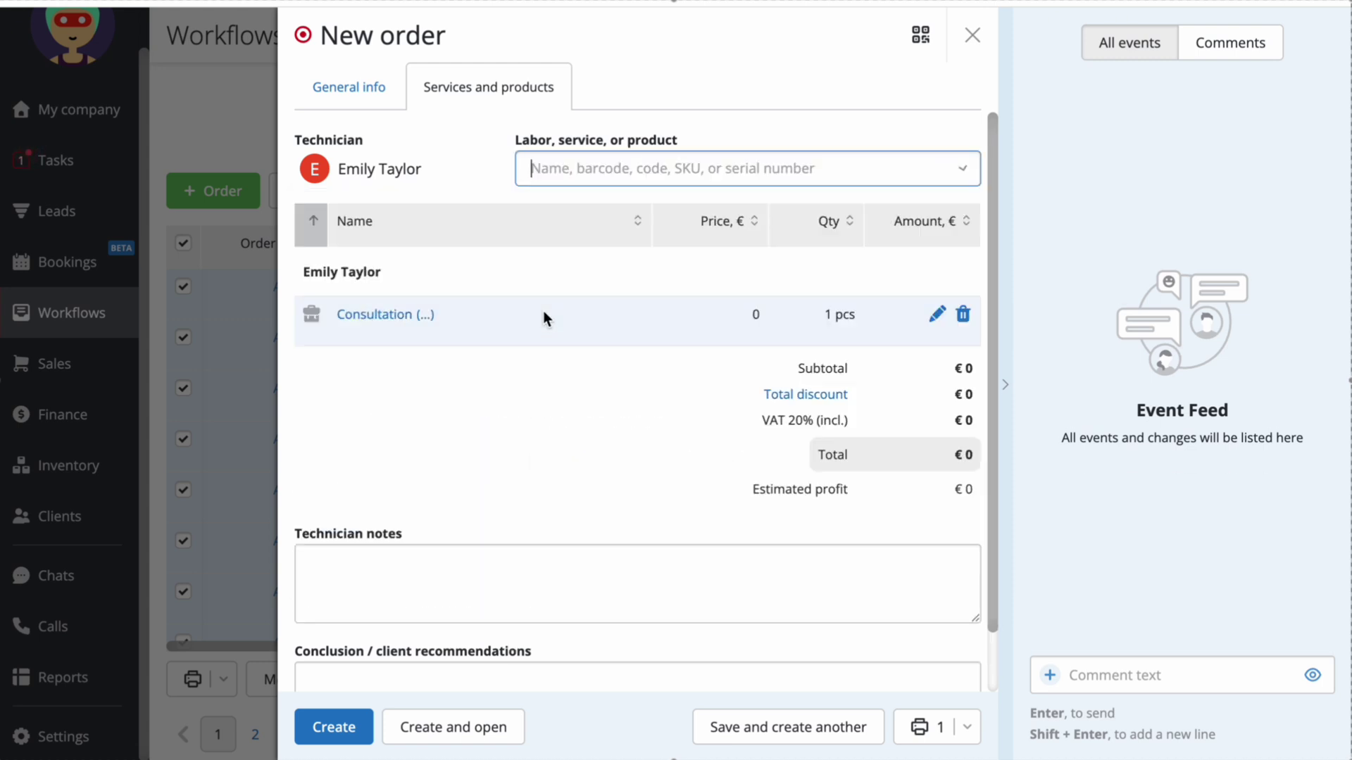
Step: Create a service titled "New Service Test" with unit price 100 €, include it in the labor and service list, and save it to the order
{"action": "left_click", "coordinate": [655, 171]}
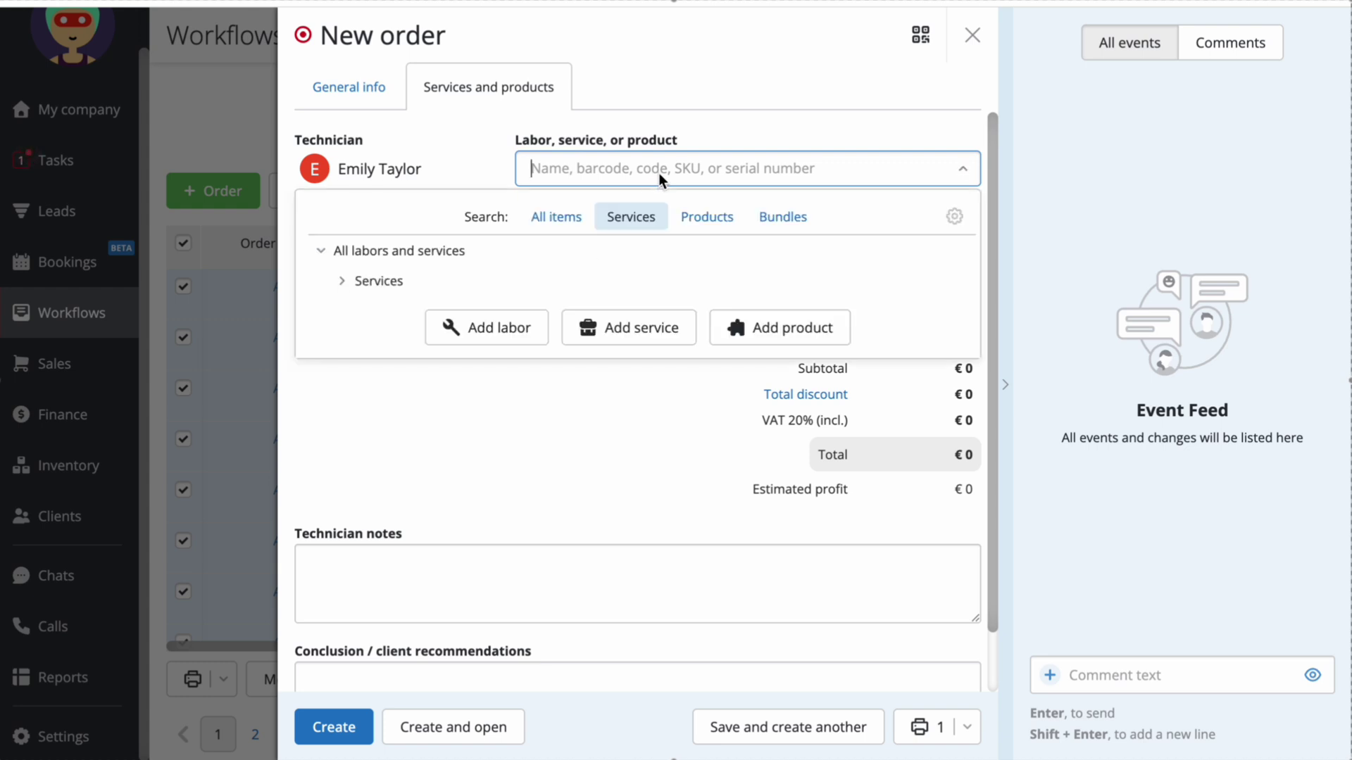
{"action": "left_click", "coordinate": [638, 330]}
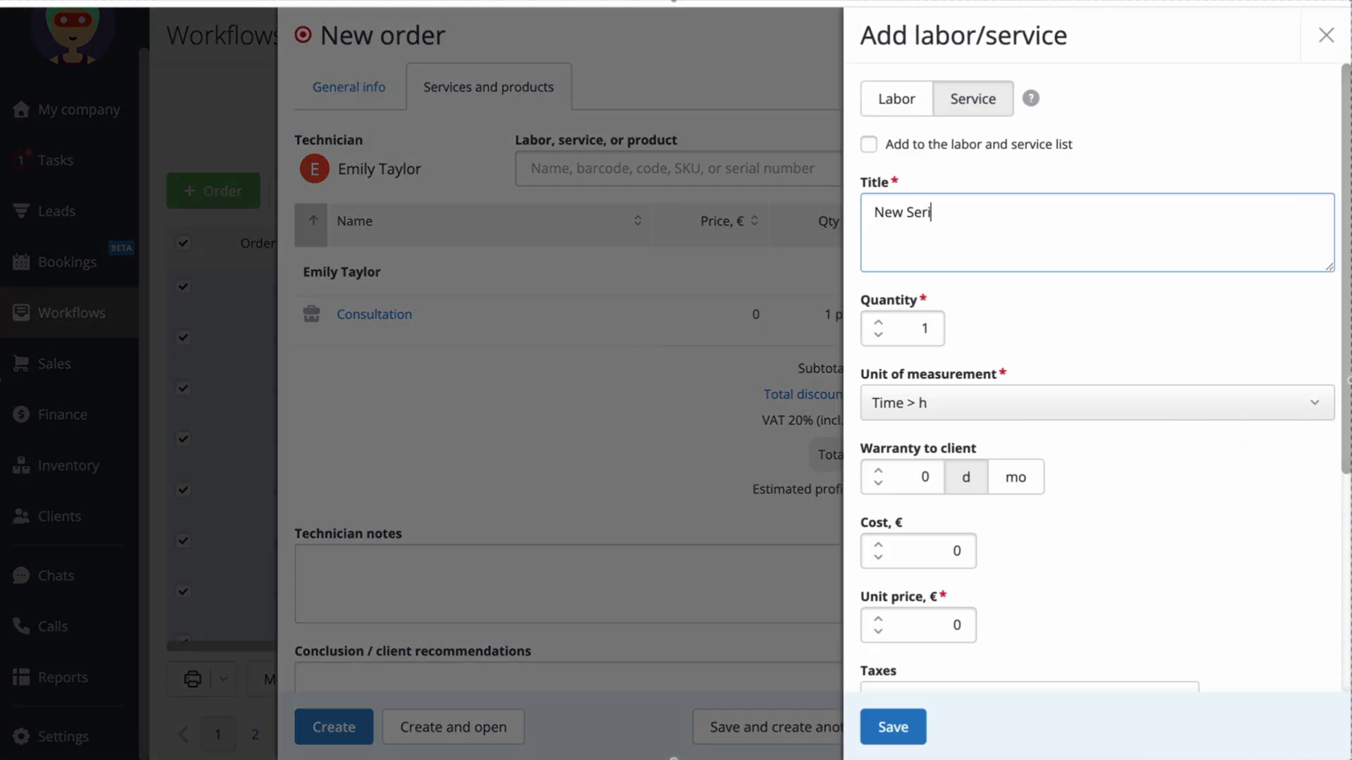
{"action": "type", "text": "New Service Test"}
{"action": "left_click", "coordinate": [926, 624]}
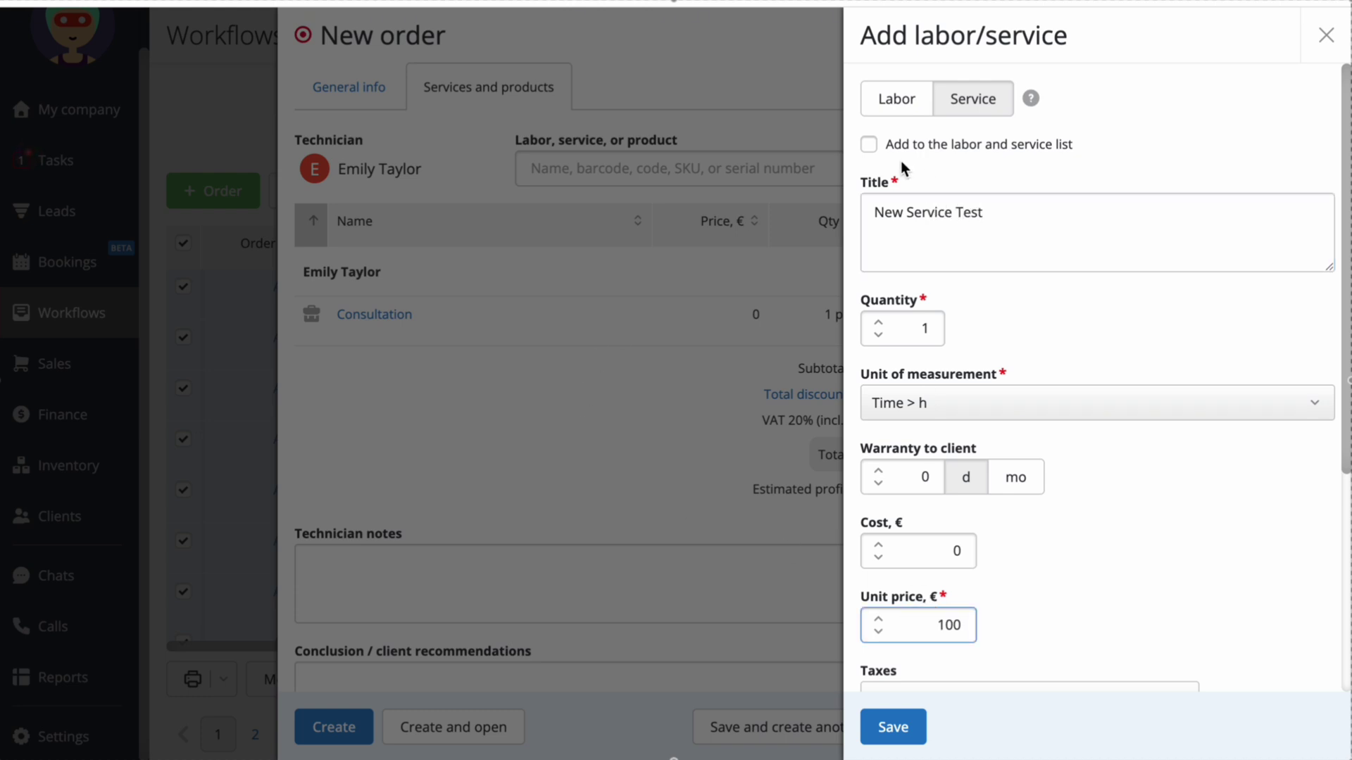
{"action": "left_click", "coordinate": [867, 145]}
{"action": "left_click", "coordinate": [876, 725]}
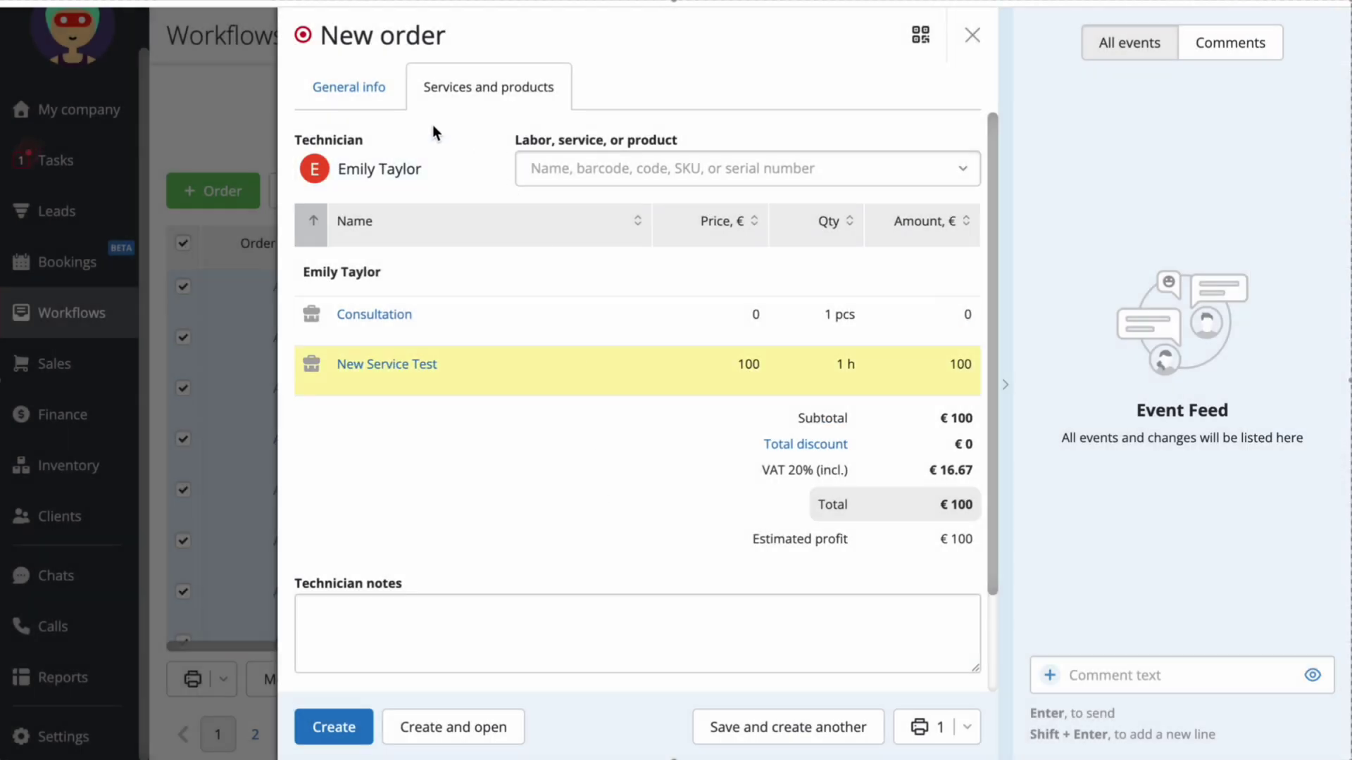
Step: Return to the order's general info and set the prepayment to 30 €
{"action": "left_click", "coordinate": [380, 95]}
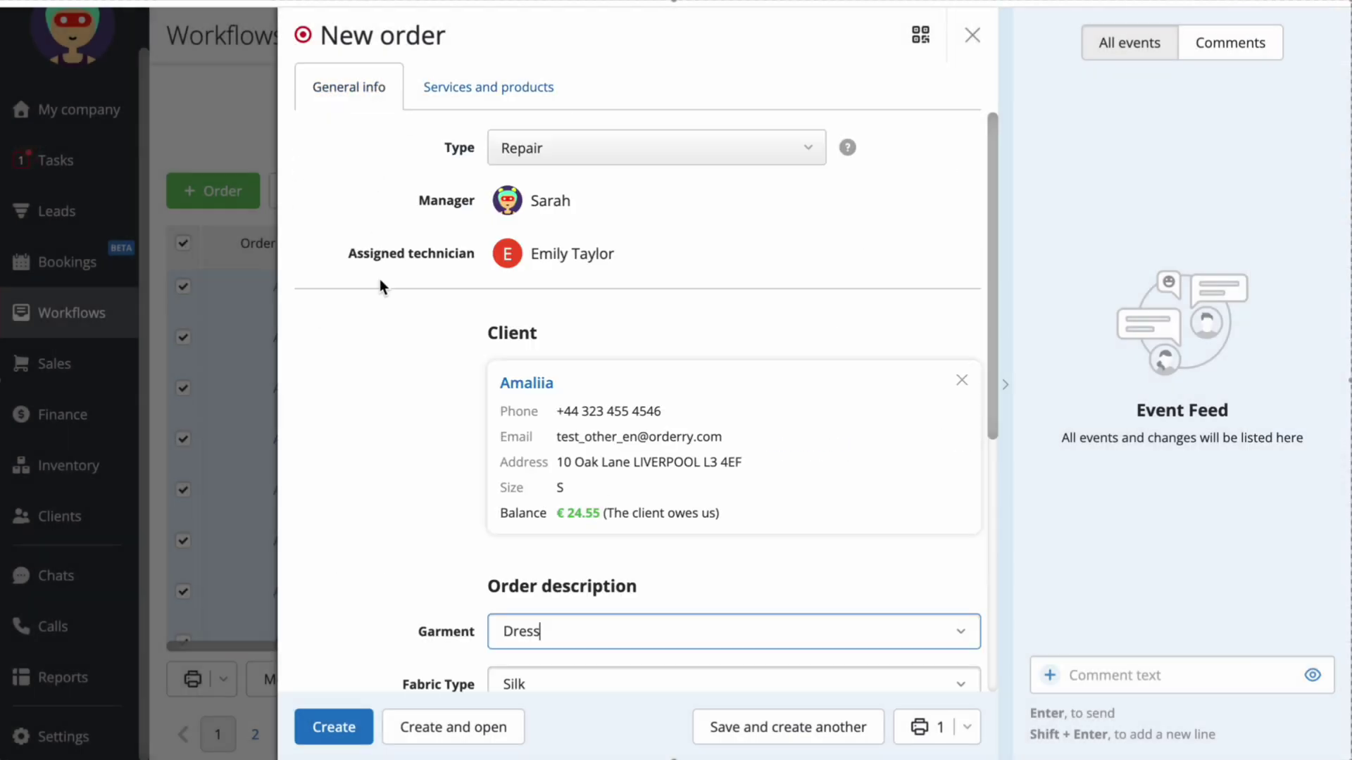
{"action": "scroll", "coordinate": [392, 341], "scroll_direction": "down", "scroll_amount": 8}
{"action": "left_click", "coordinate": [540, 655]}
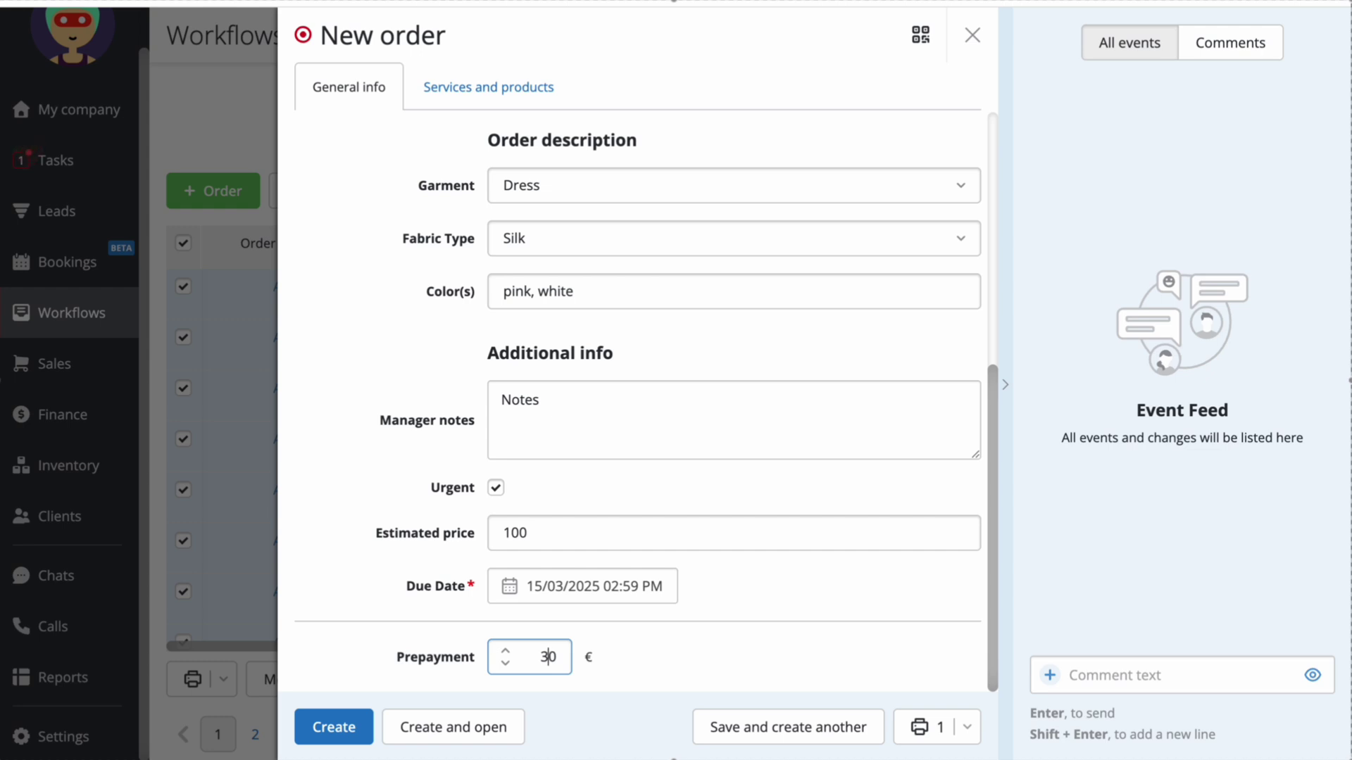
Step: Choose Order Form instead of Estimate as the document to print with the new order
{"action": "left_click", "coordinate": [950, 731]}
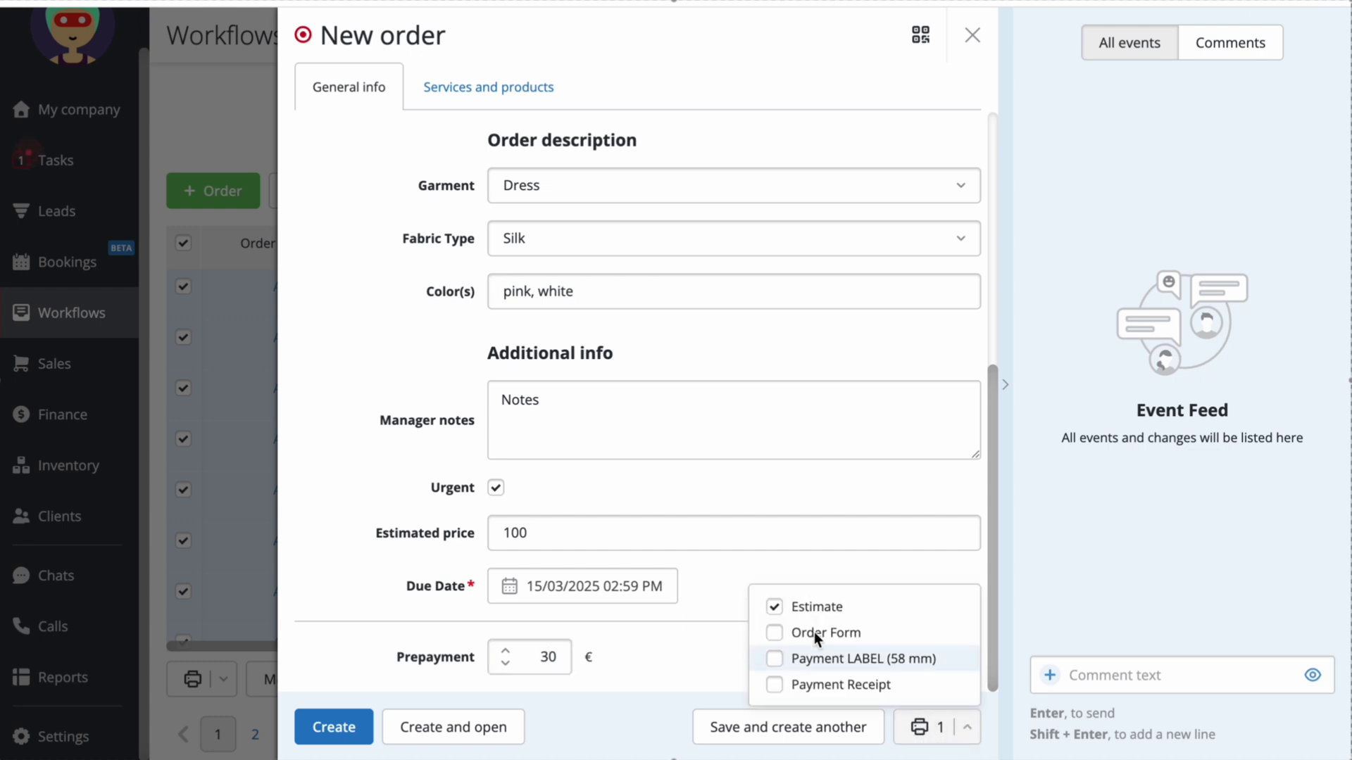
{"action": "left_click", "coordinate": [774, 607]}
{"action": "left_click", "coordinate": [774, 633]}
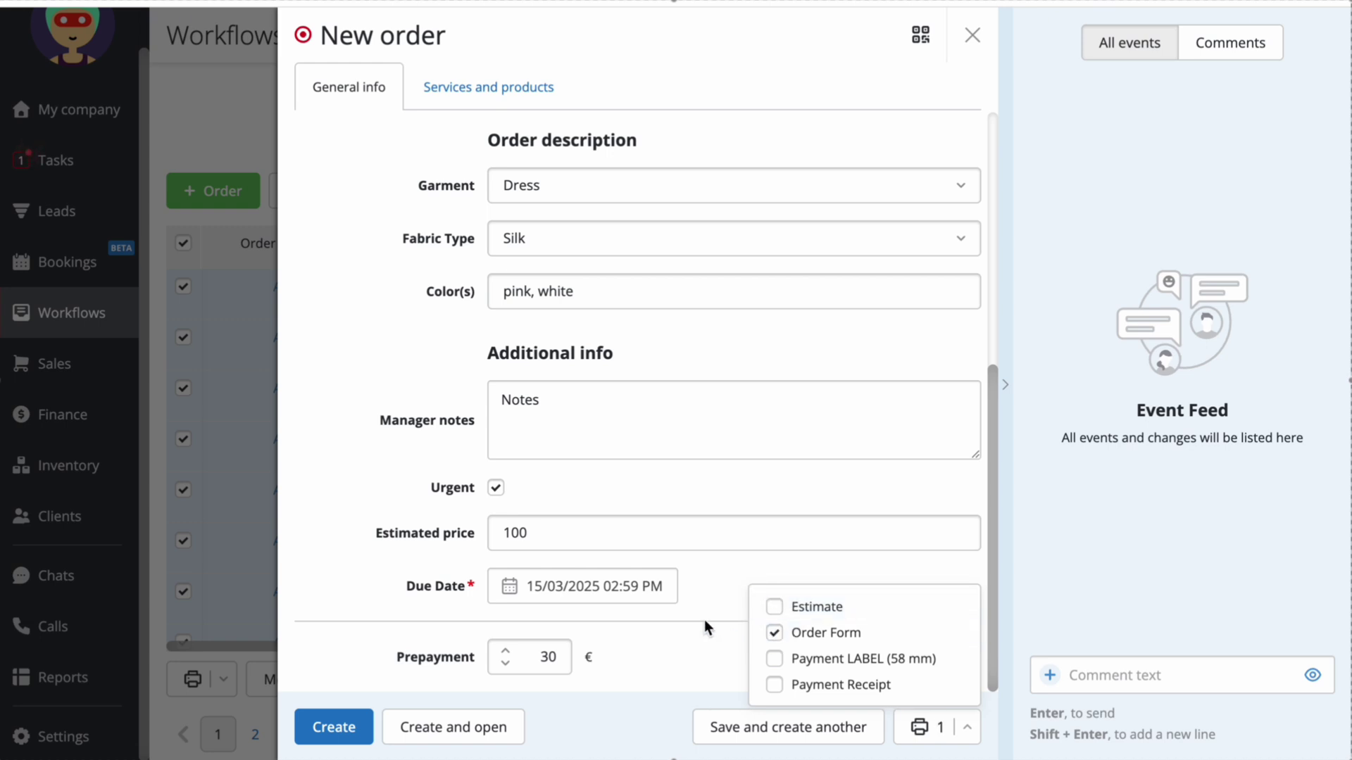
Step: Create the order and record its 30 € prepayment as a cashless payment to the Squre cashbox
{"action": "left_click", "coordinate": [334, 729]}
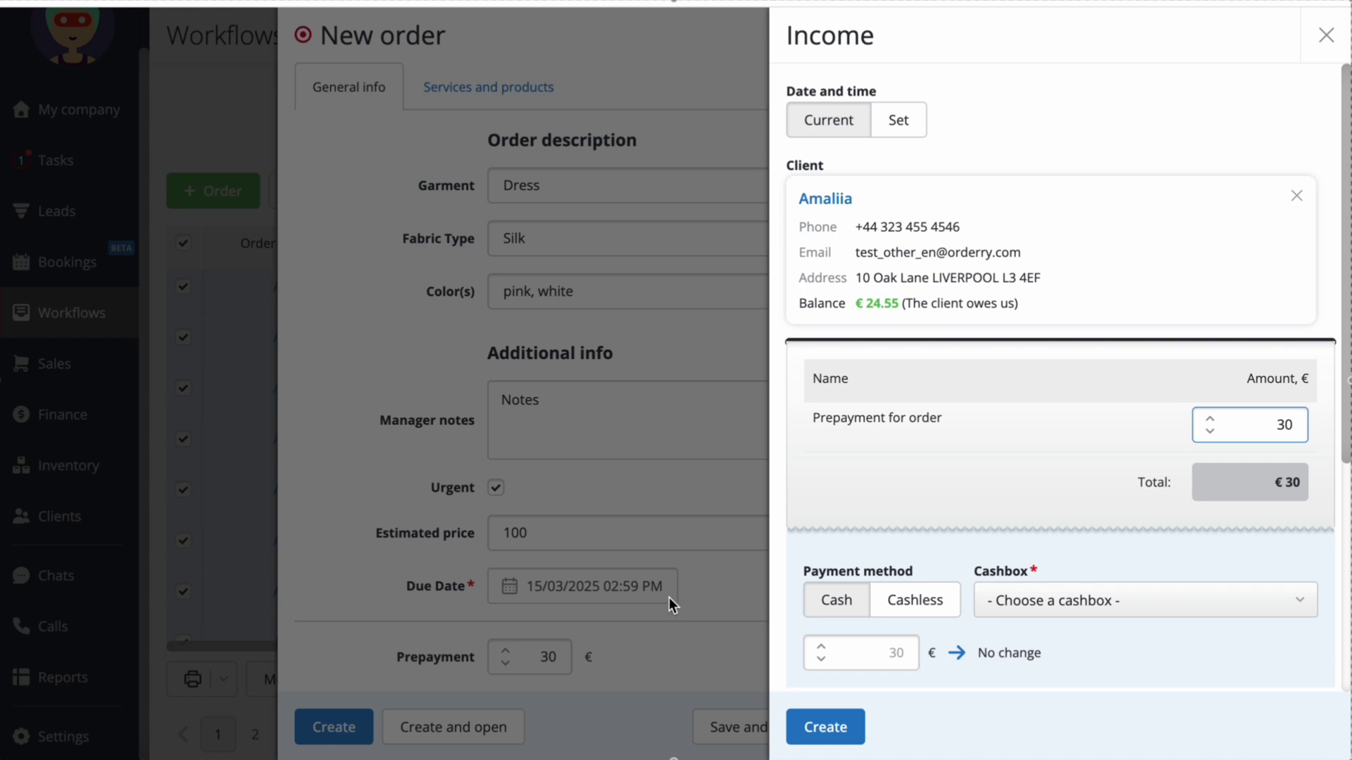
{"action": "scroll", "coordinate": [1015, 510], "scroll_direction": "down", "scroll_amount": 2}
{"action": "left_click", "coordinate": [1007, 466]}
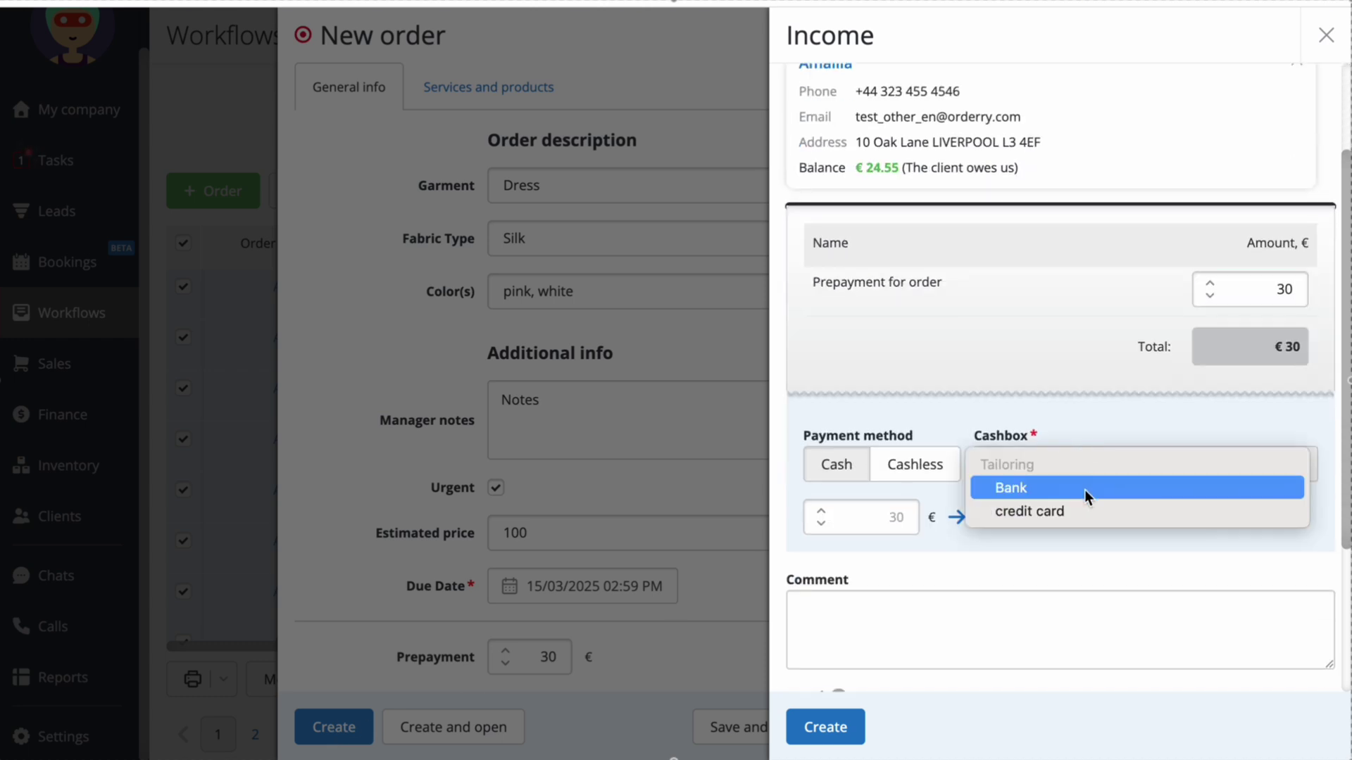
{"action": "left_click", "coordinate": [1084, 511]}
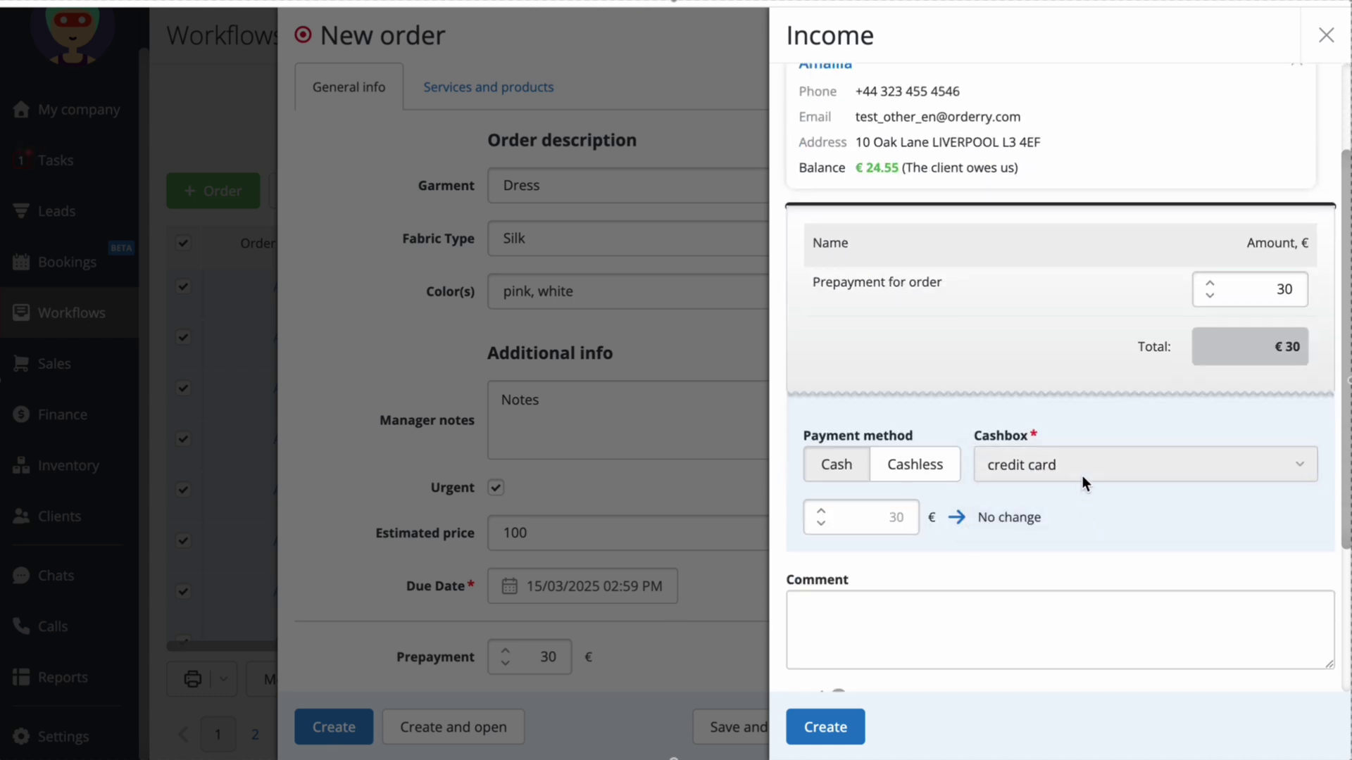
{"action": "left_click", "coordinate": [1080, 470]}
{"action": "left_click", "coordinate": [1075, 464]}
{"action": "left_click", "coordinate": [915, 465]}
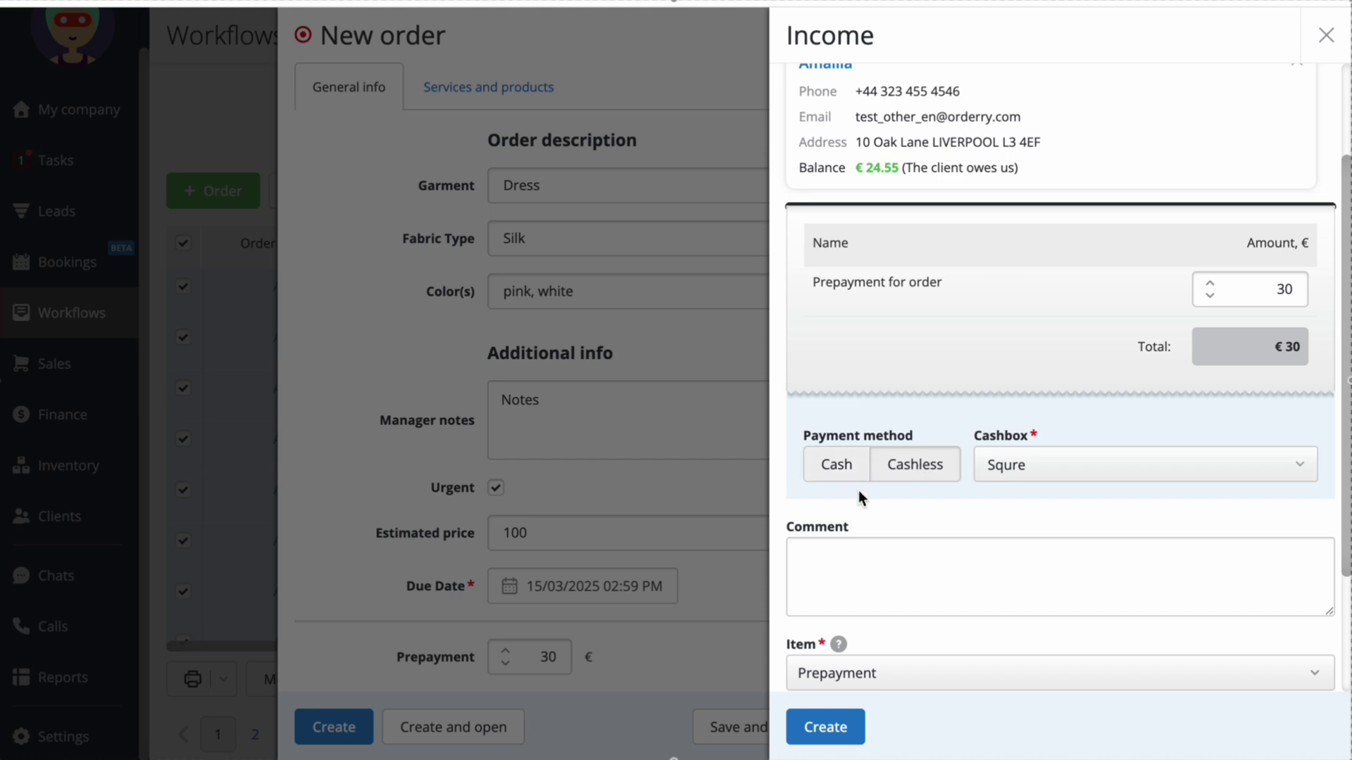
{"action": "left_click", "coordinate": [809, 735]}
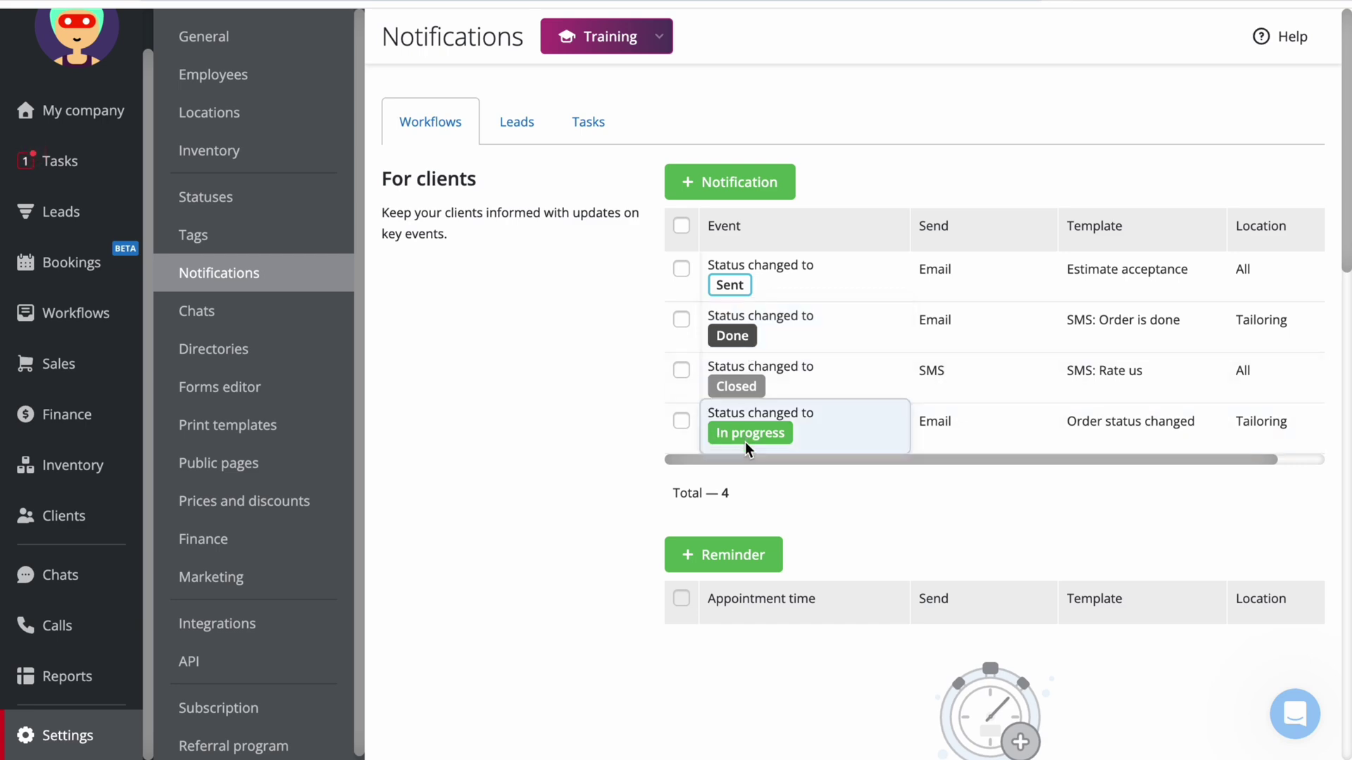
Step: Review the configured workflow notifications for clients, managers and technicians
{"action": "scroll", "coordinate": [1182, 454], "scroll_direction": "down", "scroll_amount": 5}
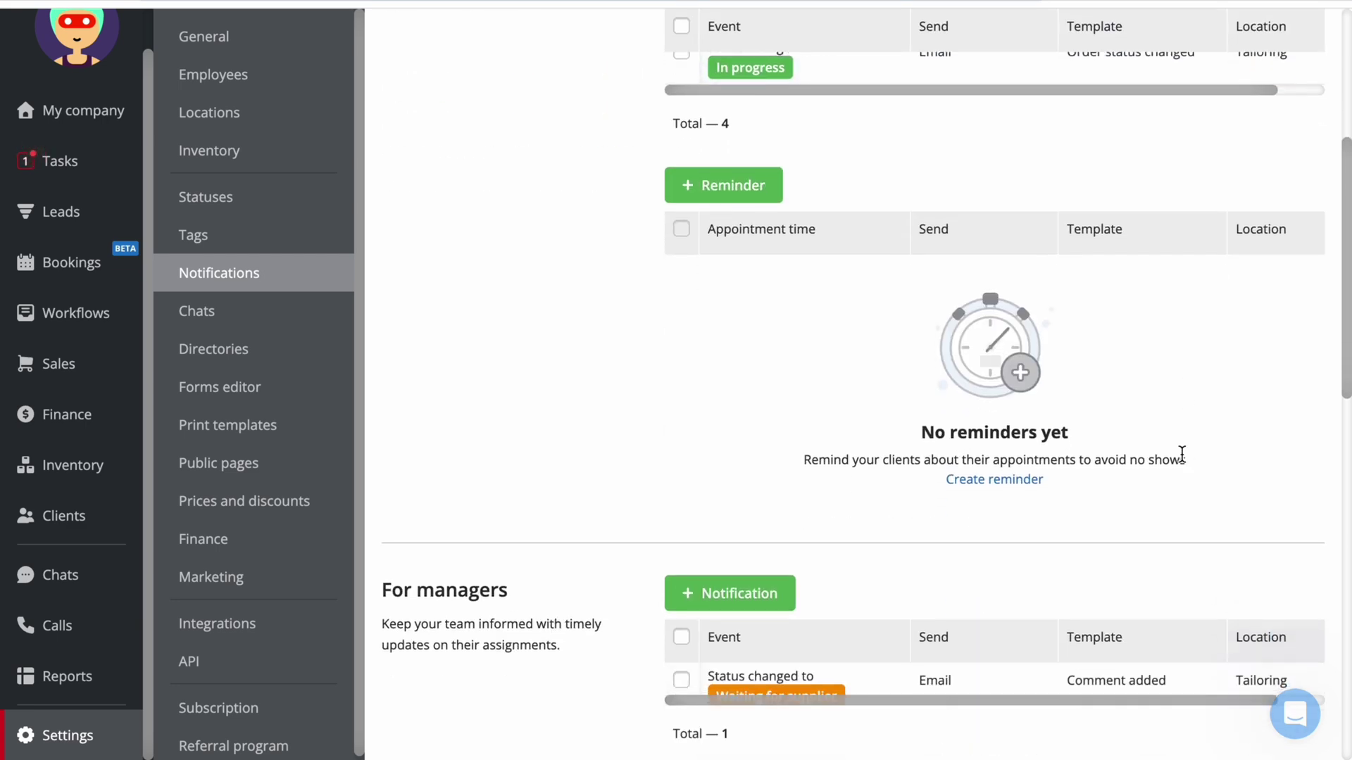
{"action": "scroll", "coordinate": [1181, 454], "scroll_direction": "down", "scroll_amount": 5}
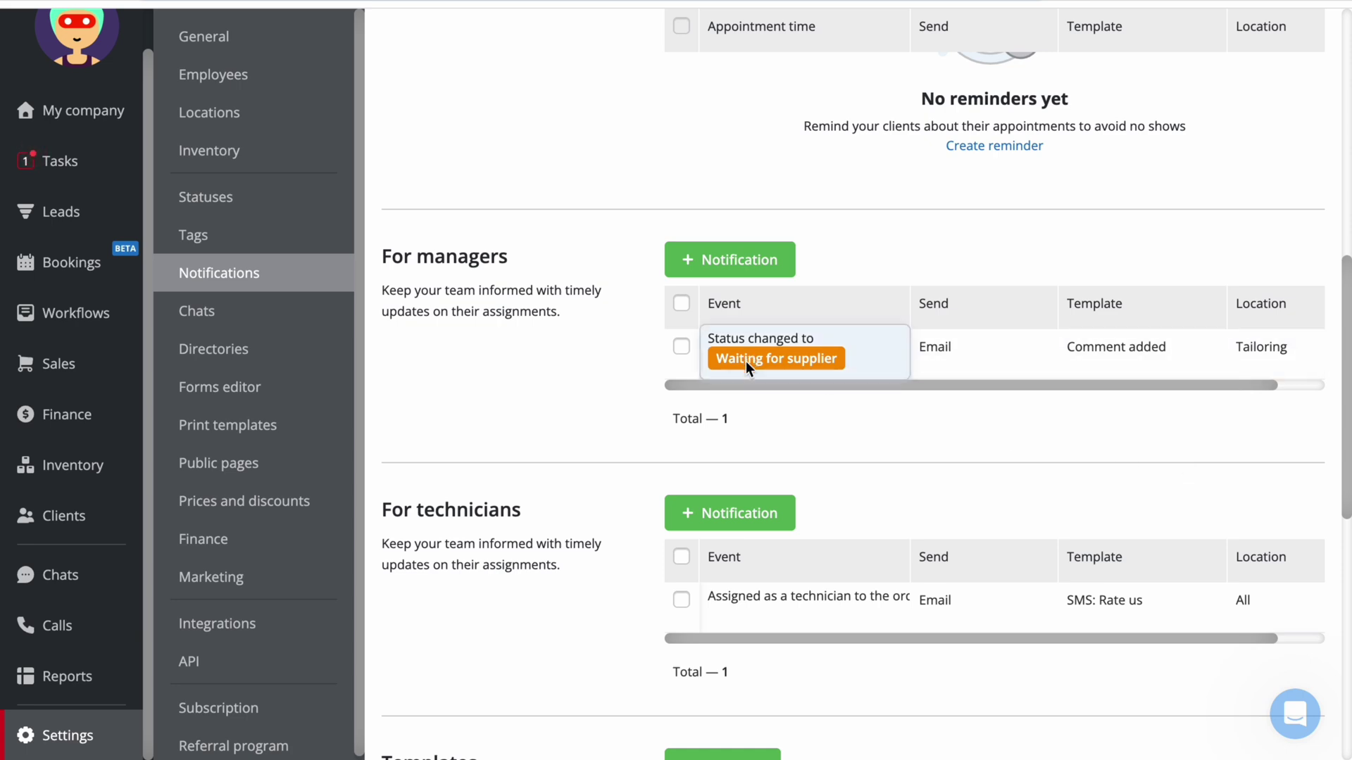
{"action": "scroll", "coordinate": [531, 420], "scroll_direction": "down", "scroll_amount": 4}
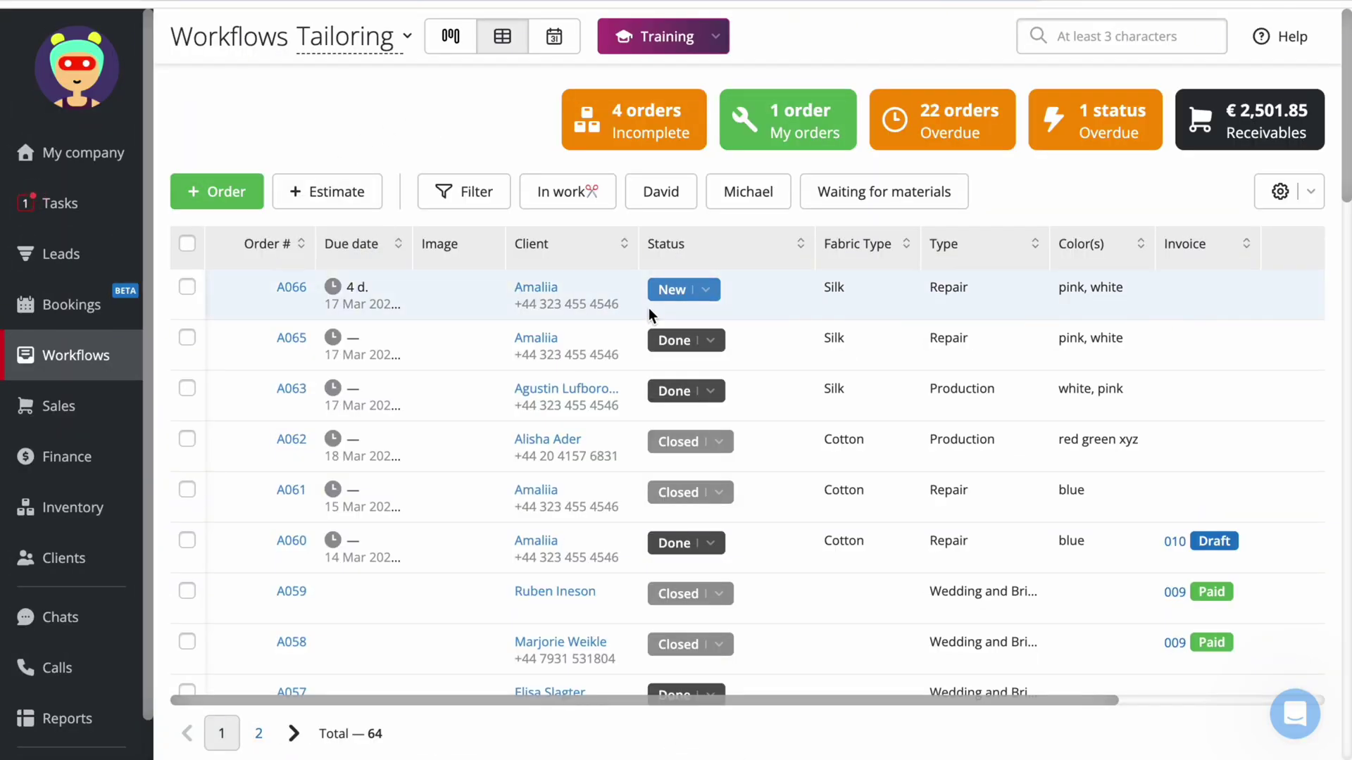
Step: Change the newest order's status to In progress from the Workflows order list
{"action": "left_click", "coordinate": [707, 292]}
{"action": "left_click", "coordinate": [763, 456]}
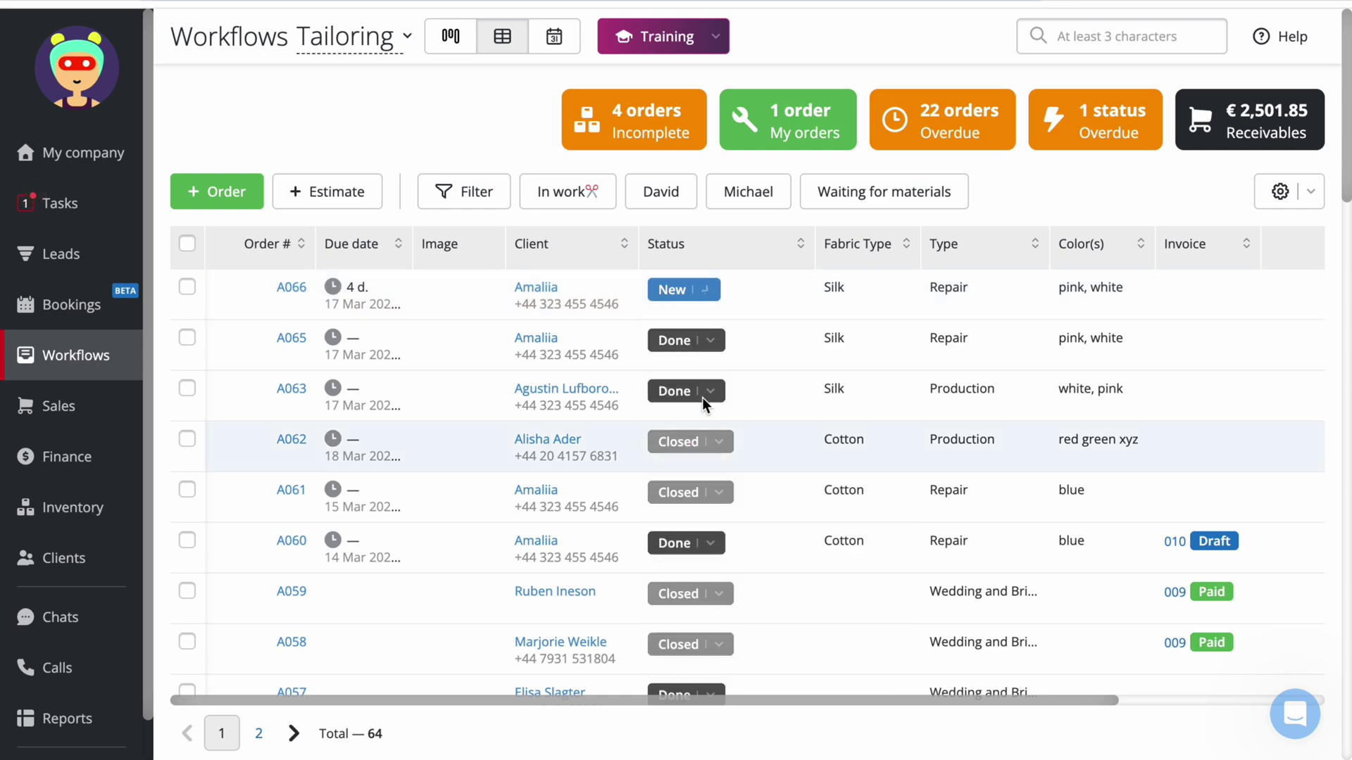
Step: Open the newest order, set its status to Waiting for Approval and collapse its event feed
{"action": "left_click", "coordinate": [290, 291]}
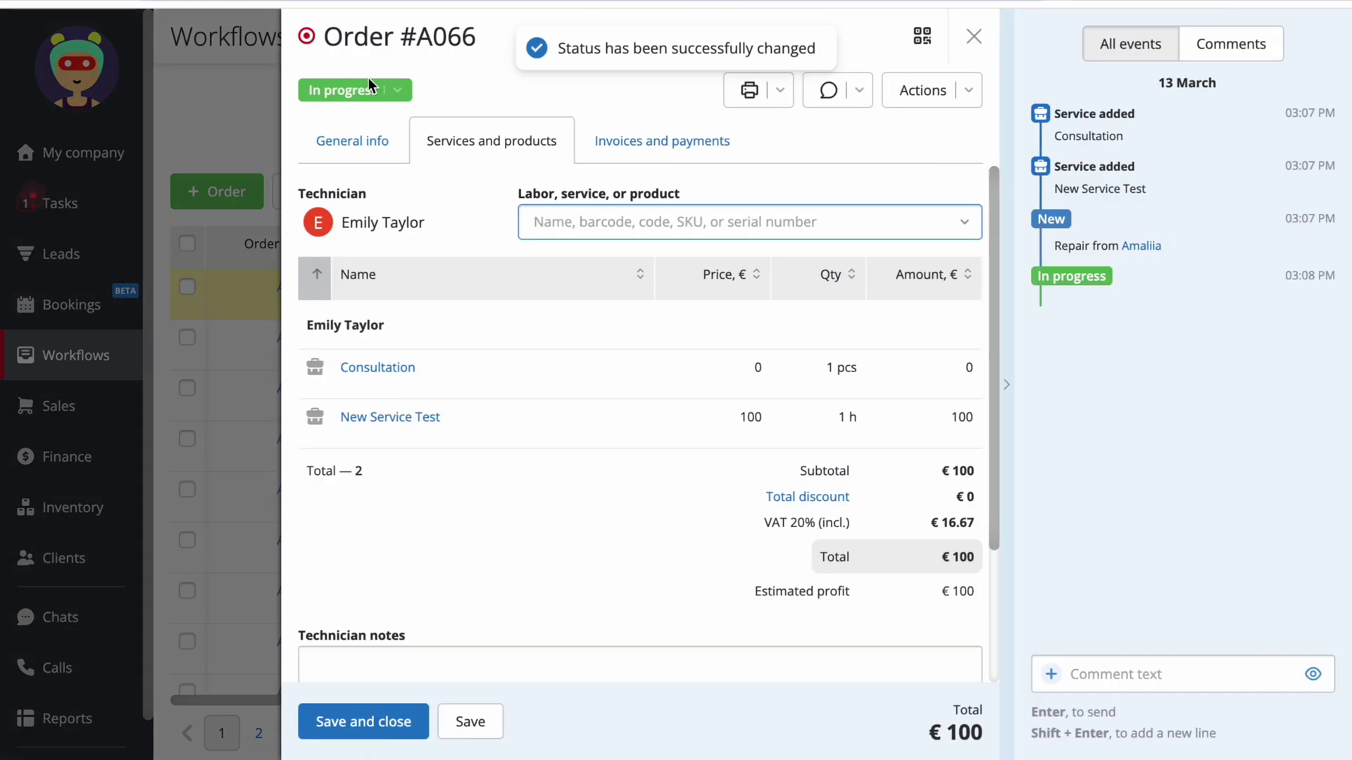
{"action": "left_click", "coordinate": [369, 87]}
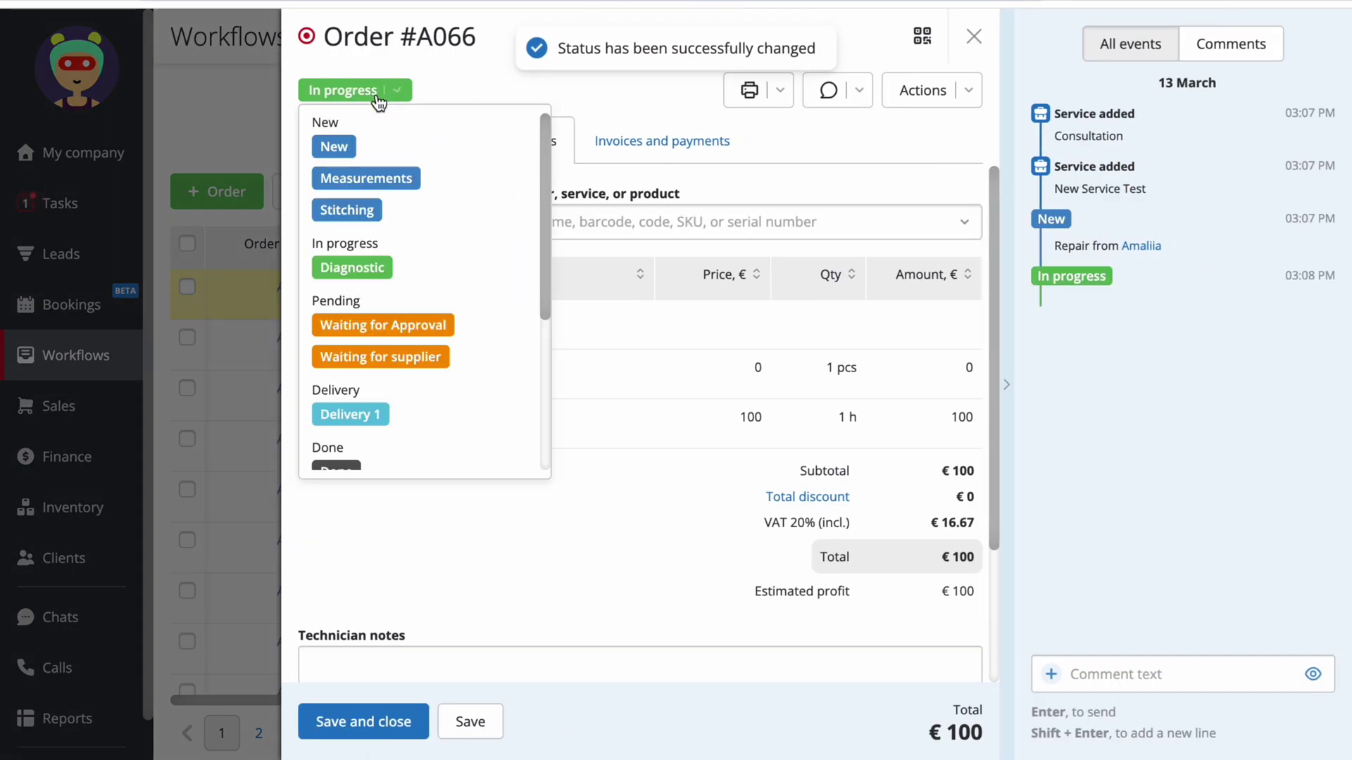
{"action": "left_click", "coordinate": [434, 329]}
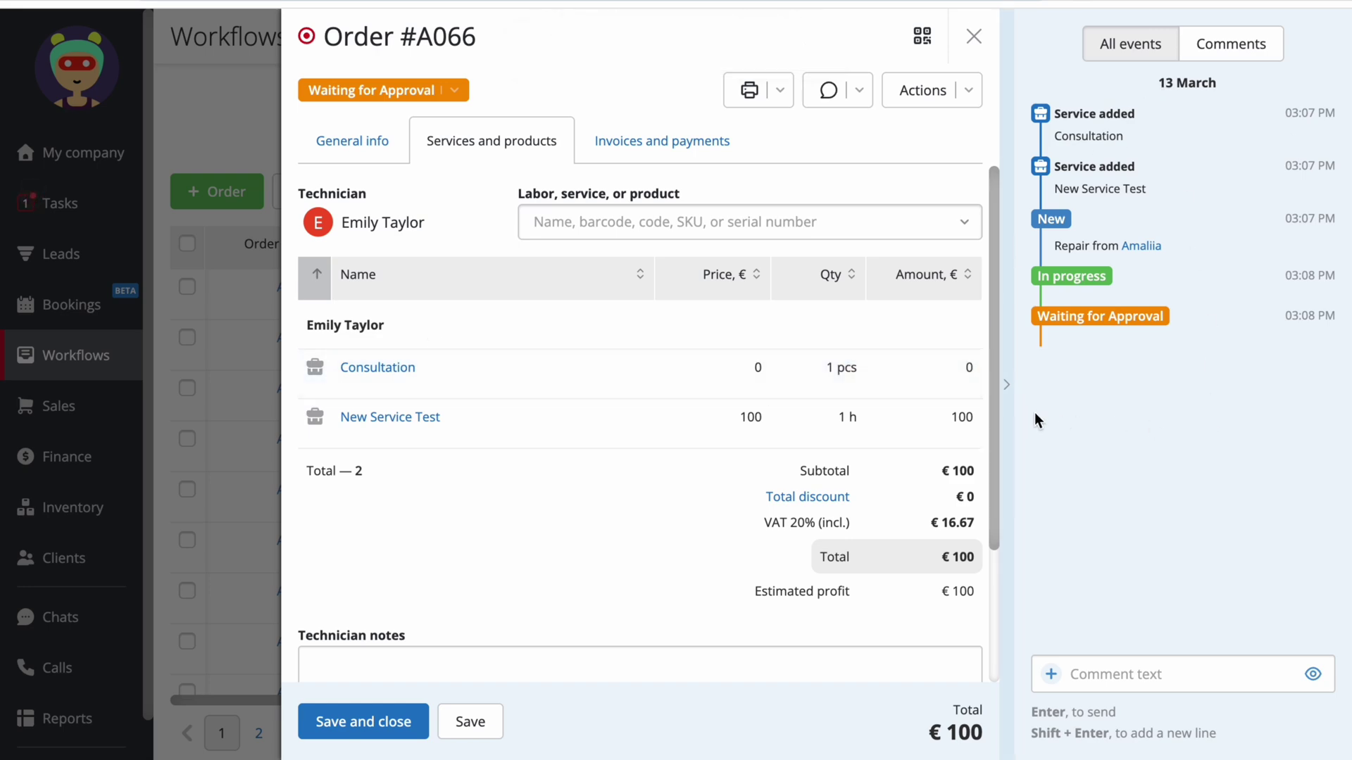
{"action": "left_click", "coordinate": [1000, 414]}
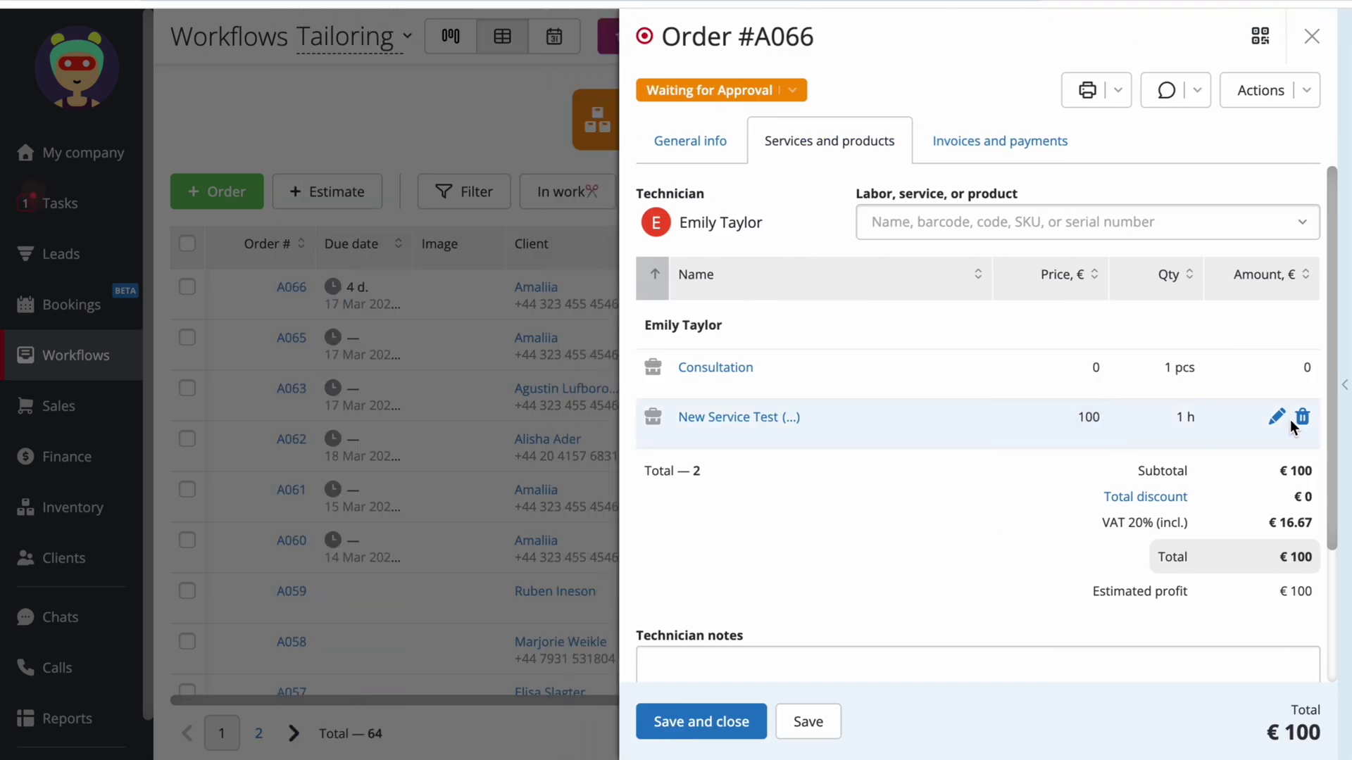
Step: Expand the order's event feed and post the comment "comments"
{"action": "left_click", "coordinate": [1337, 424]}
{"action": "left_click", "coordinate": [1134, 669]}
{"action": "type", "text": "c"}
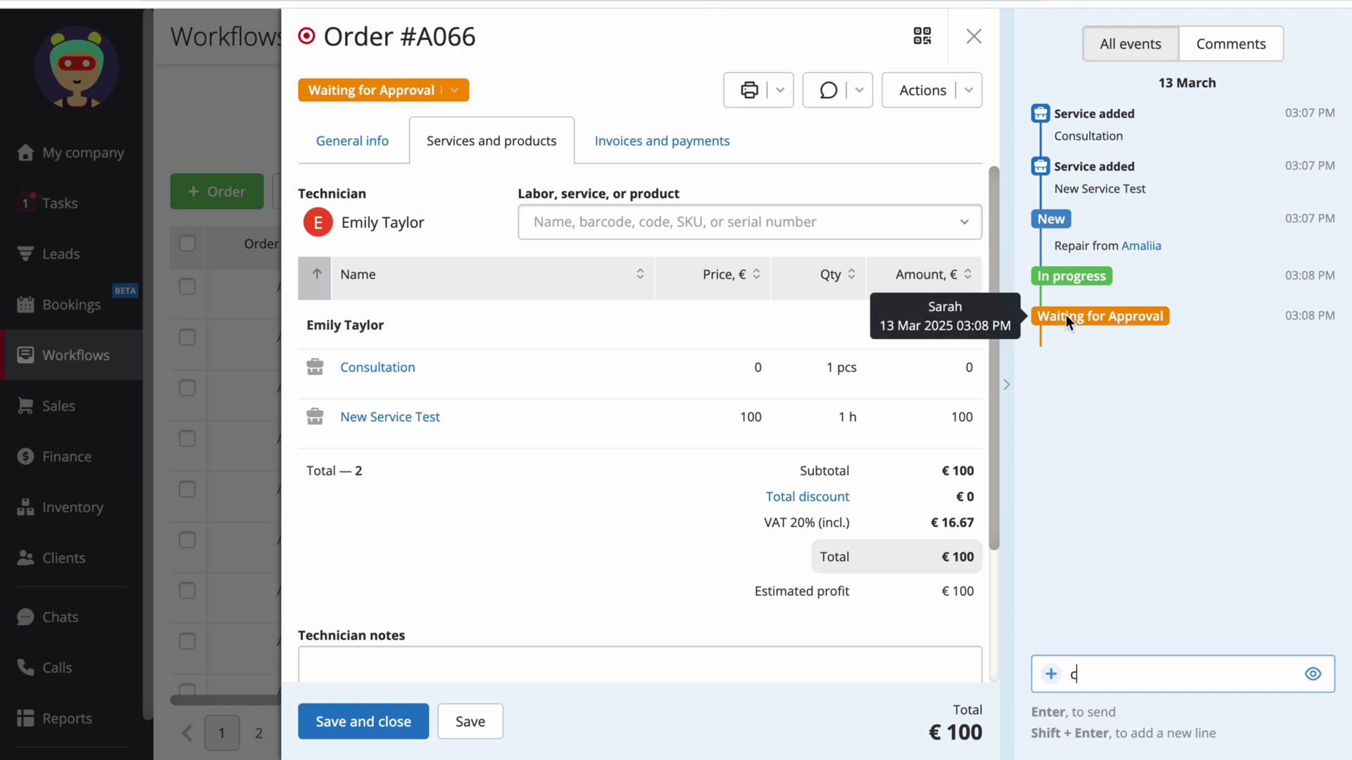
{"action": "mouse_move", "coordinate": [1048, 217]}
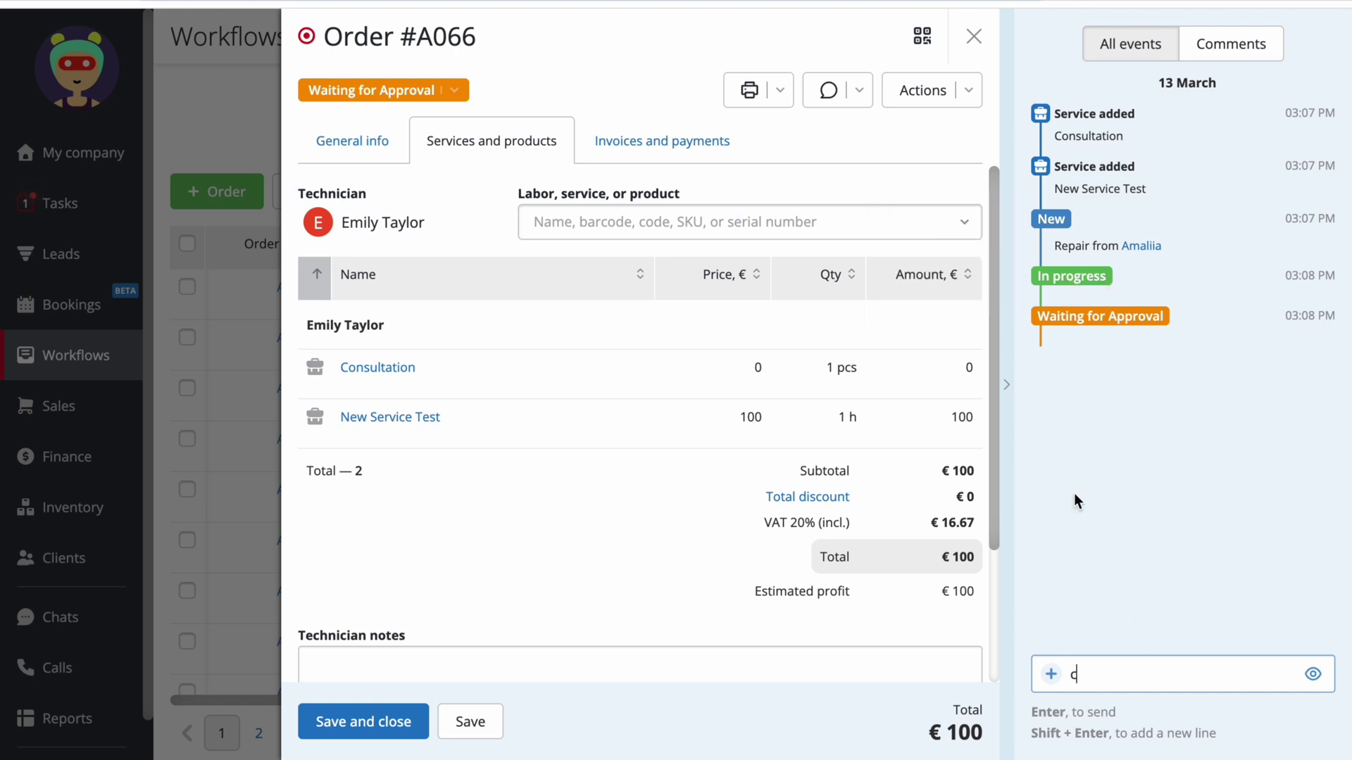
{"action": "type", "text": "omments"}
{"action": "key", "text": "Return"}
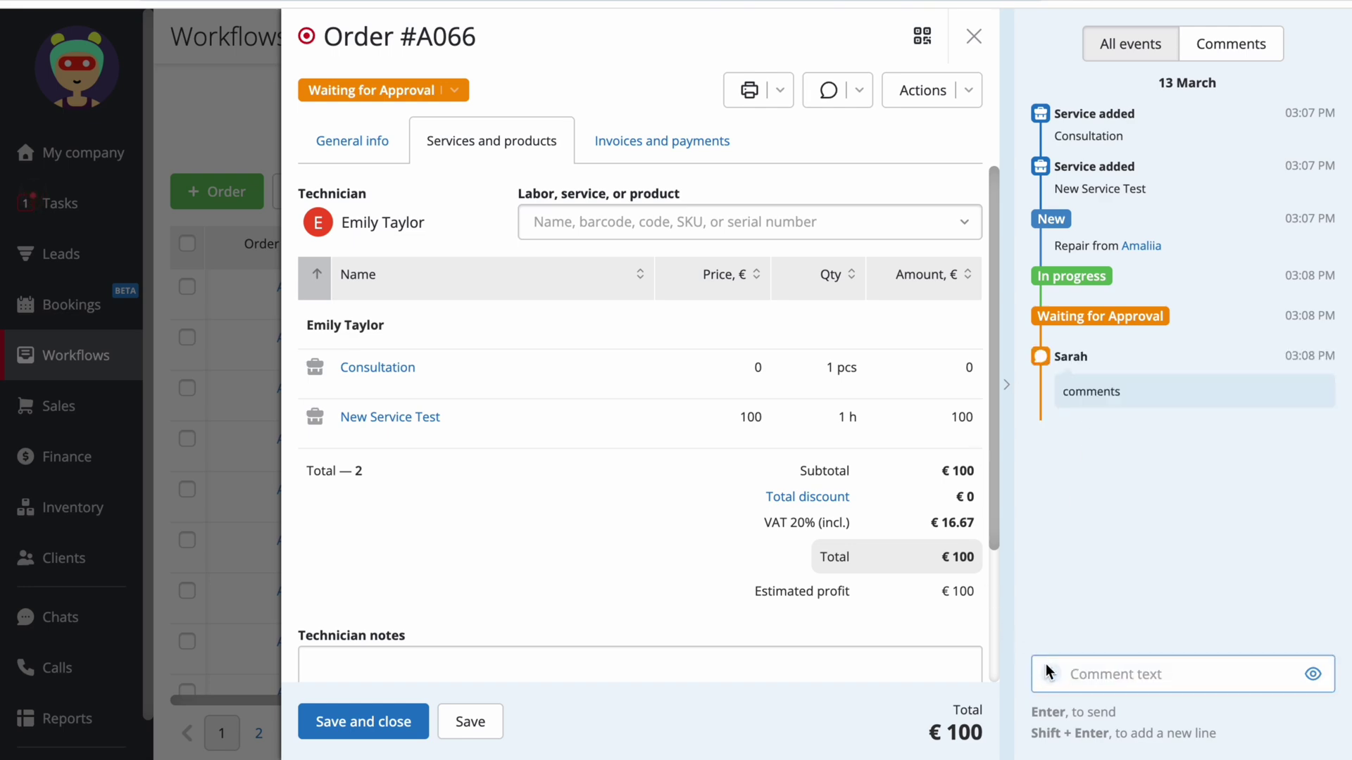
Step: Attach the file images.jpg from the Desktop folder to the order's event feed
{"action": "left_click", "coordinate": [1050, 665]}
{"action": "left_click", "coordinate": [1118, 629]}
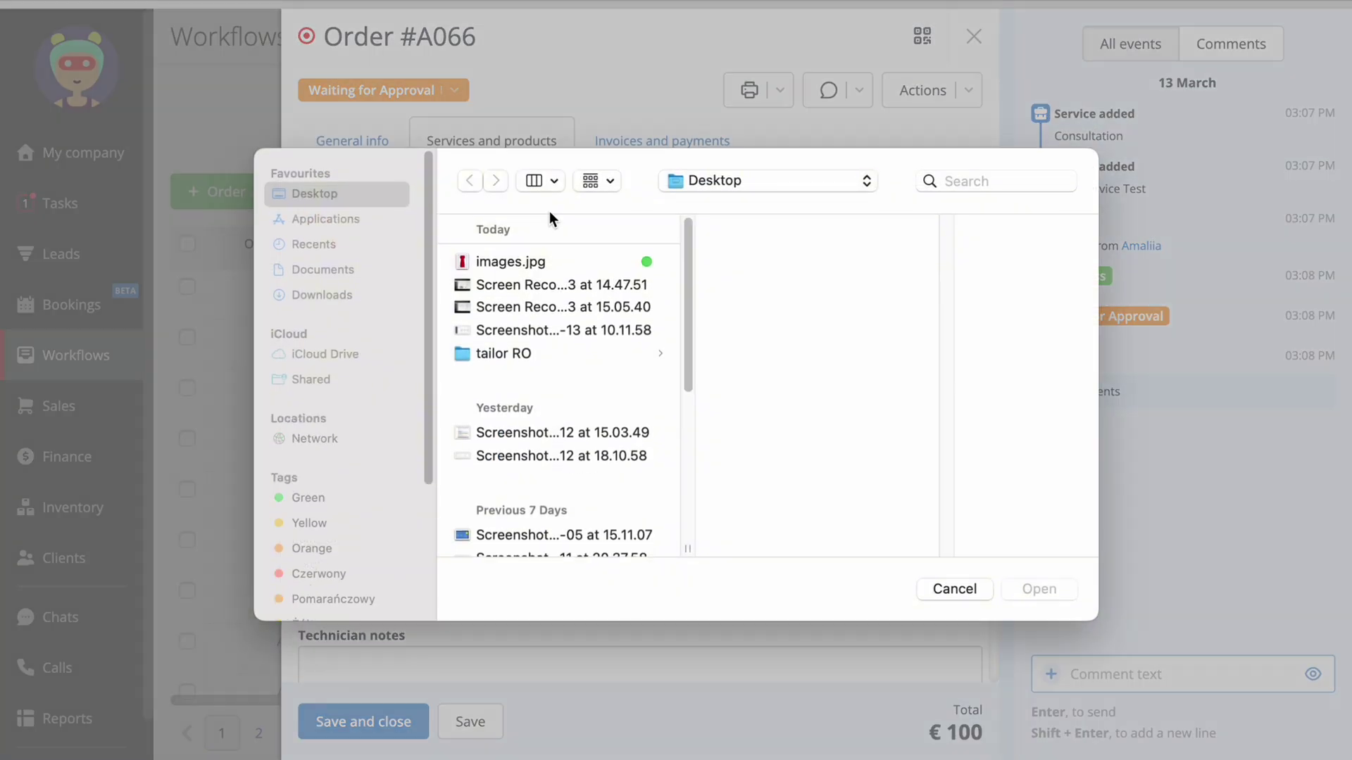
{"action": "double_click", "coordinate": [548, 268]}
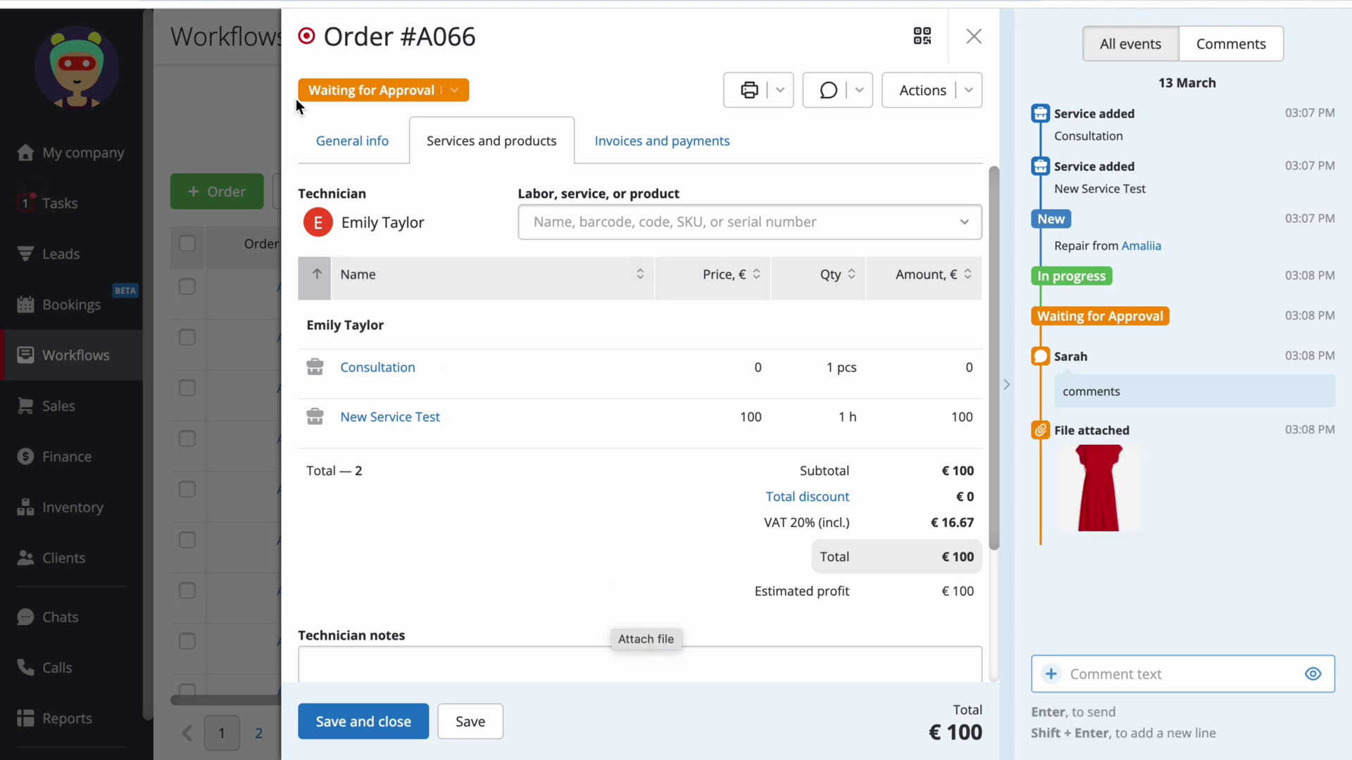
Step: Set the open order's status to Done
{"action": "left_click", "coordinate": [350, 92]}
{"action": "scroll", "coordinate": [357, 289], "scroll_direction": "down", "scroll_amount": 3}
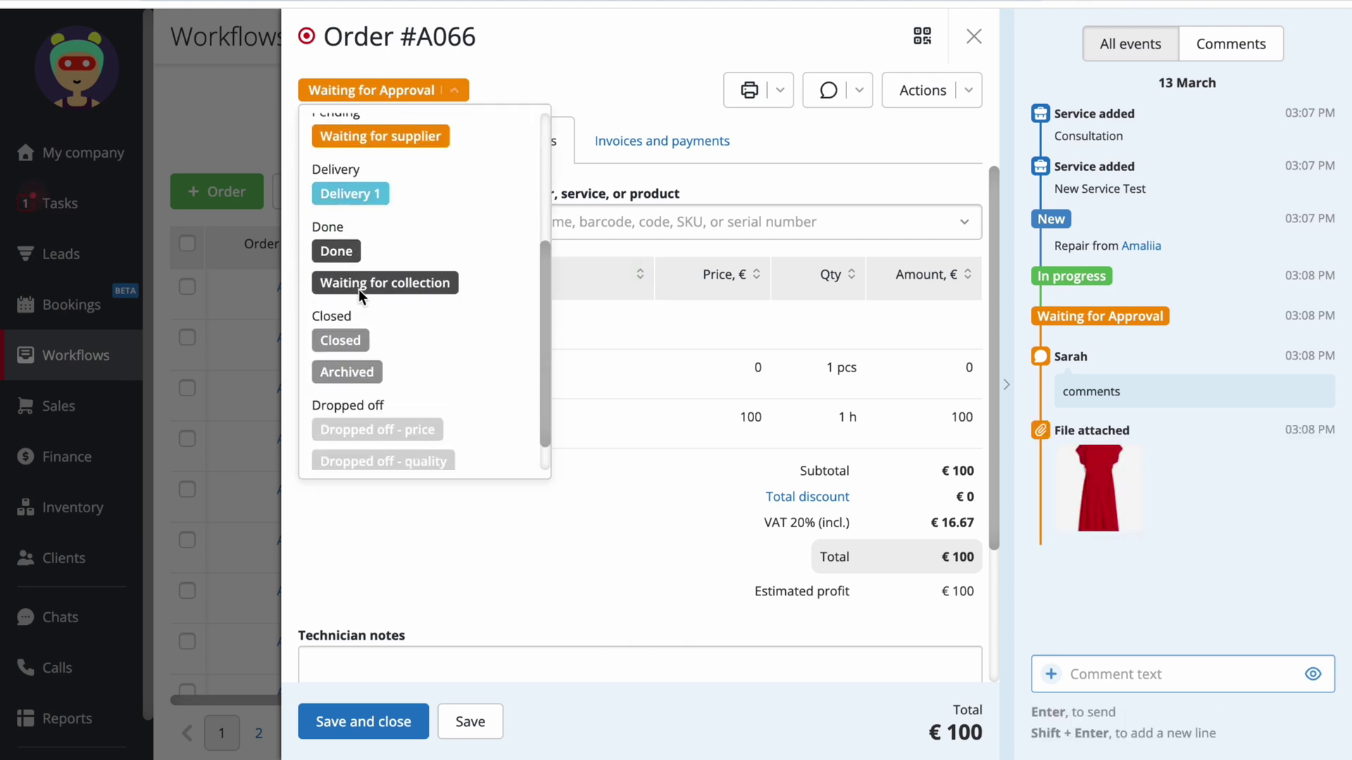
{"action": "left_click", "coordinate": [396, 255]}
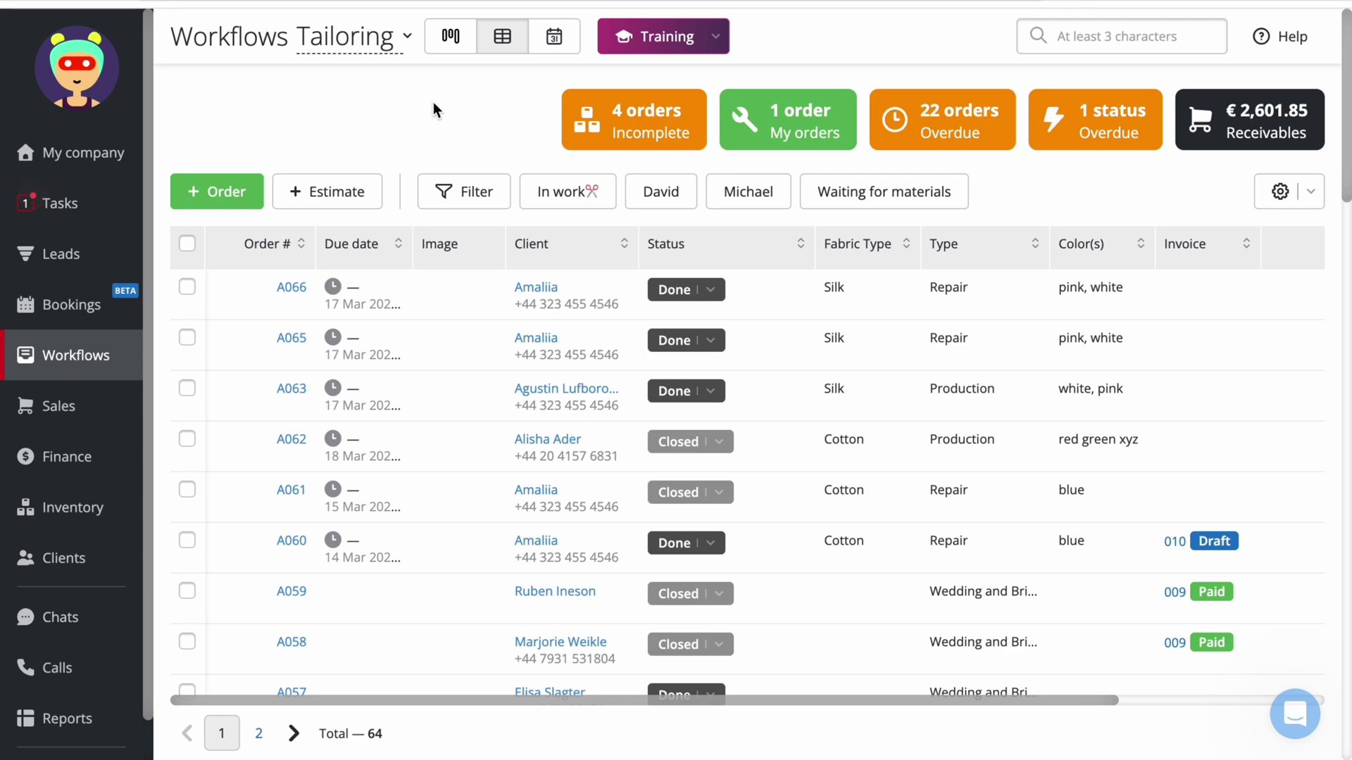
Step: Look up the newest order by its barcode number and choose Closed as its status
{"action": "left_click", "coordinate": [1129, 36]}
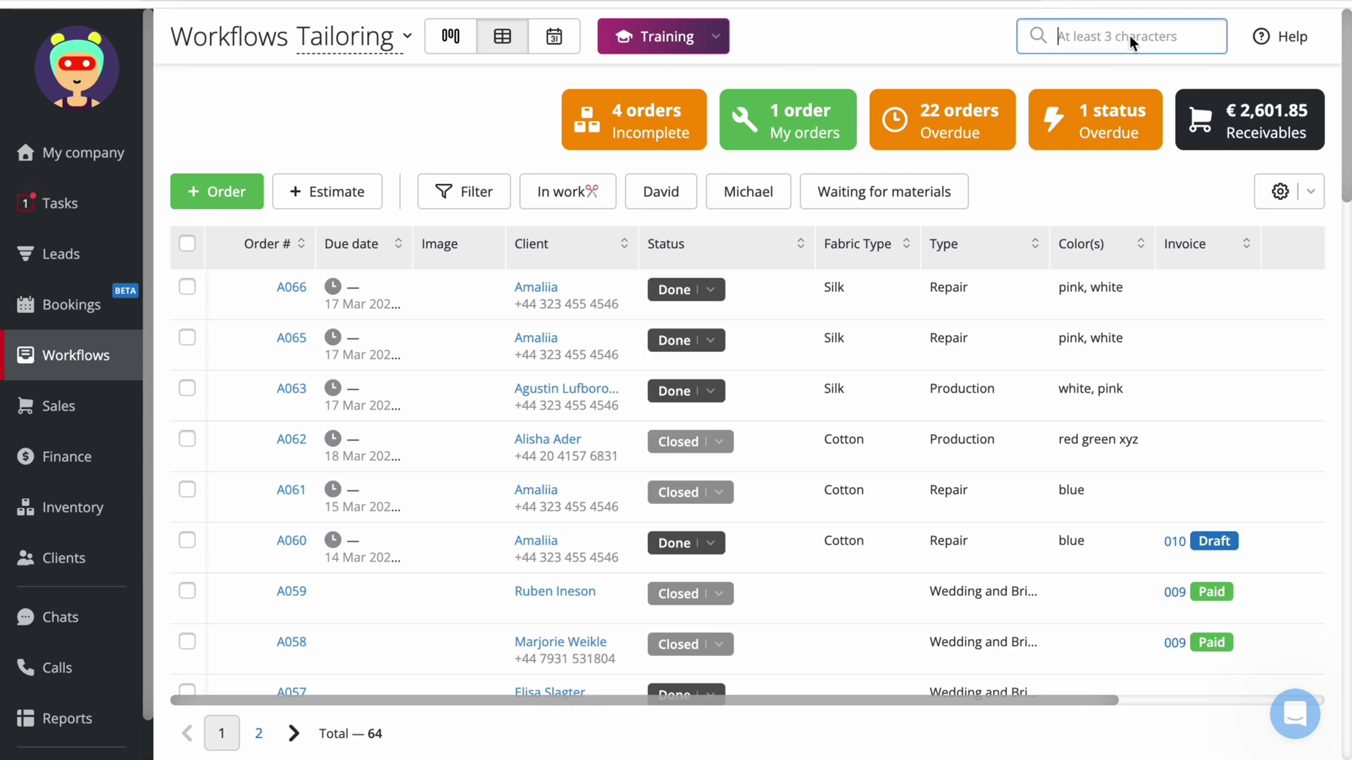
{"action": "type", "text": "2000000003719"}
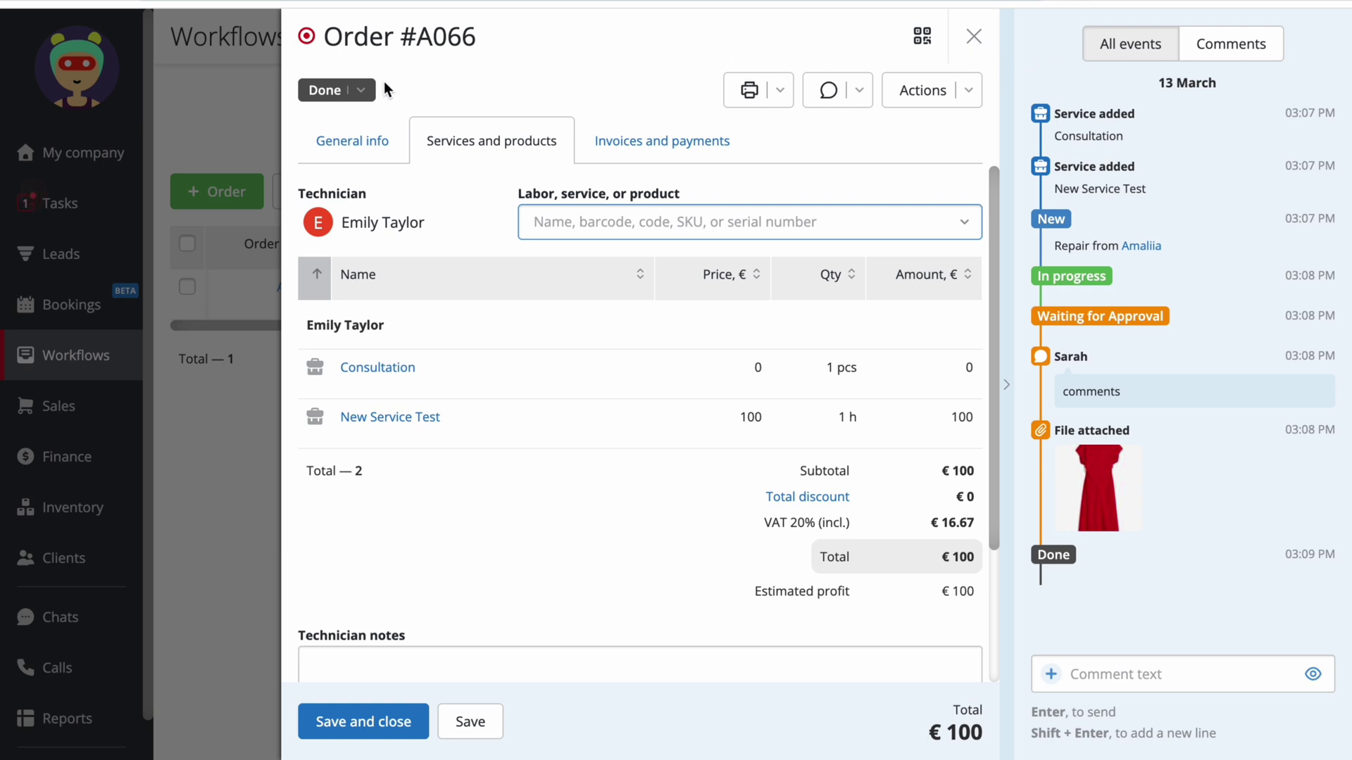
{"action": "left_click", "coordinate": [343, 93]}
{"action": "scroll", "coordinate": [362, 263], "scroll_direction": "down", "scroll_amount": 3}
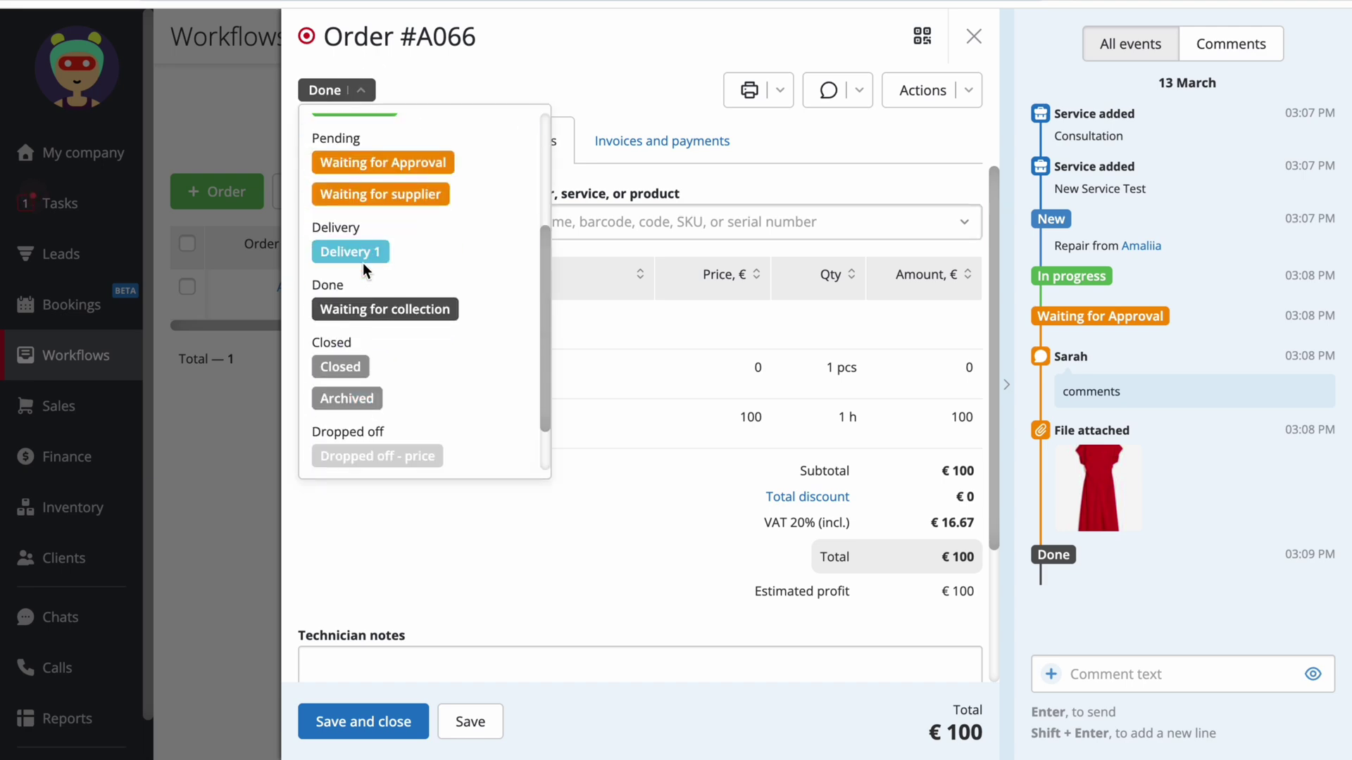
{"action": "left_click", "coordinate": [362, 371]}
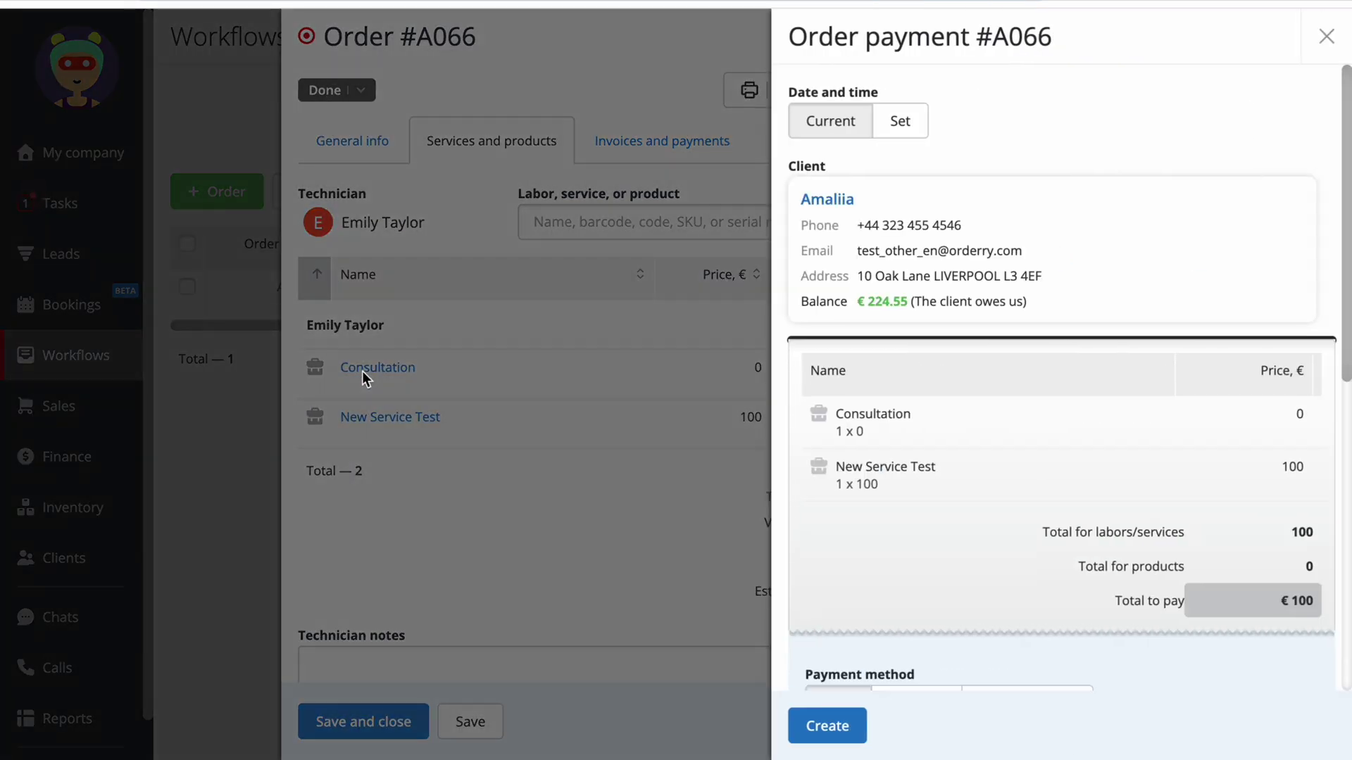
Step: Record the order's €100 payment as cashless to the Squre cashbox and return to the order list
{"action": "scroll", "coordinate": [927, 523], "scroll_direction": "down", "scroll_amount": 8}
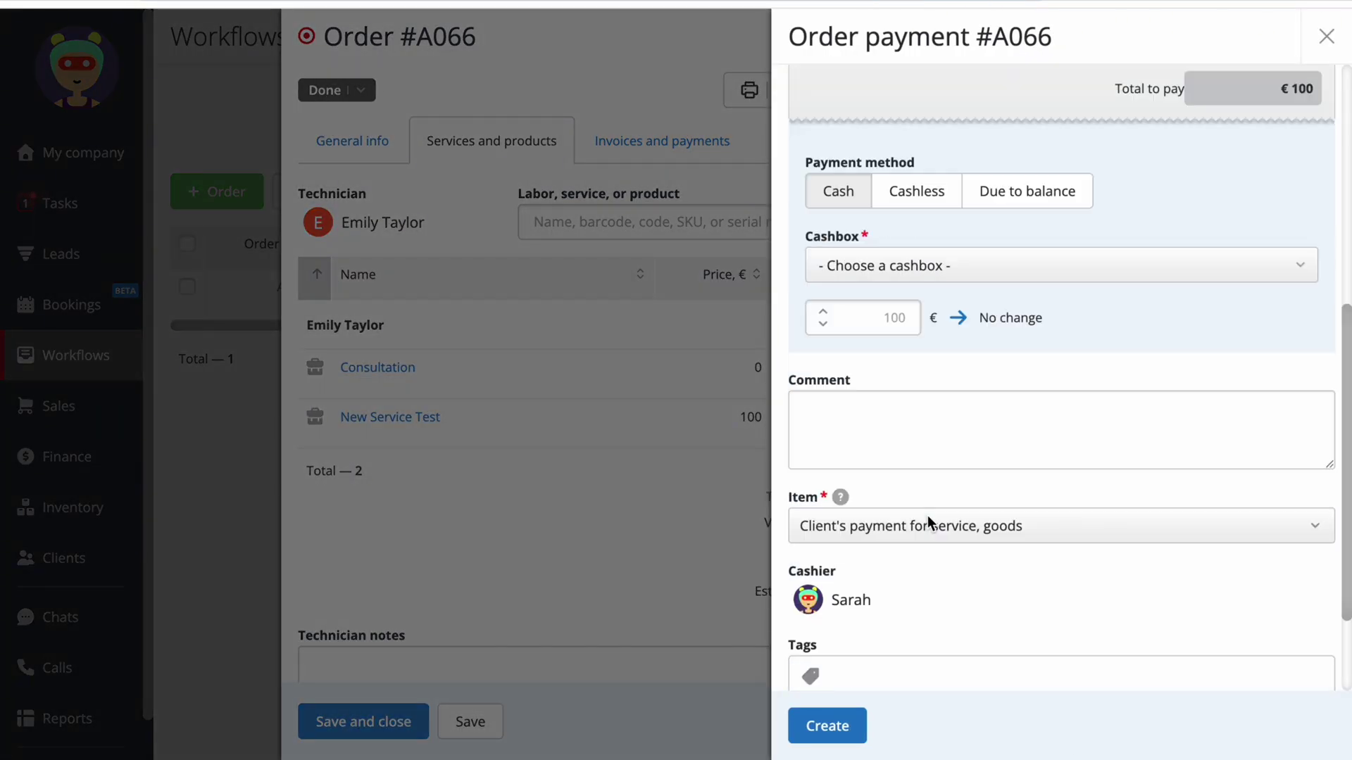
{"action": "scroll", "coordinate": [897, 261], "scroll_direction": "up", "scroll_amount": 1}
{"action": "left_click", "coordinate": [897, 257]}
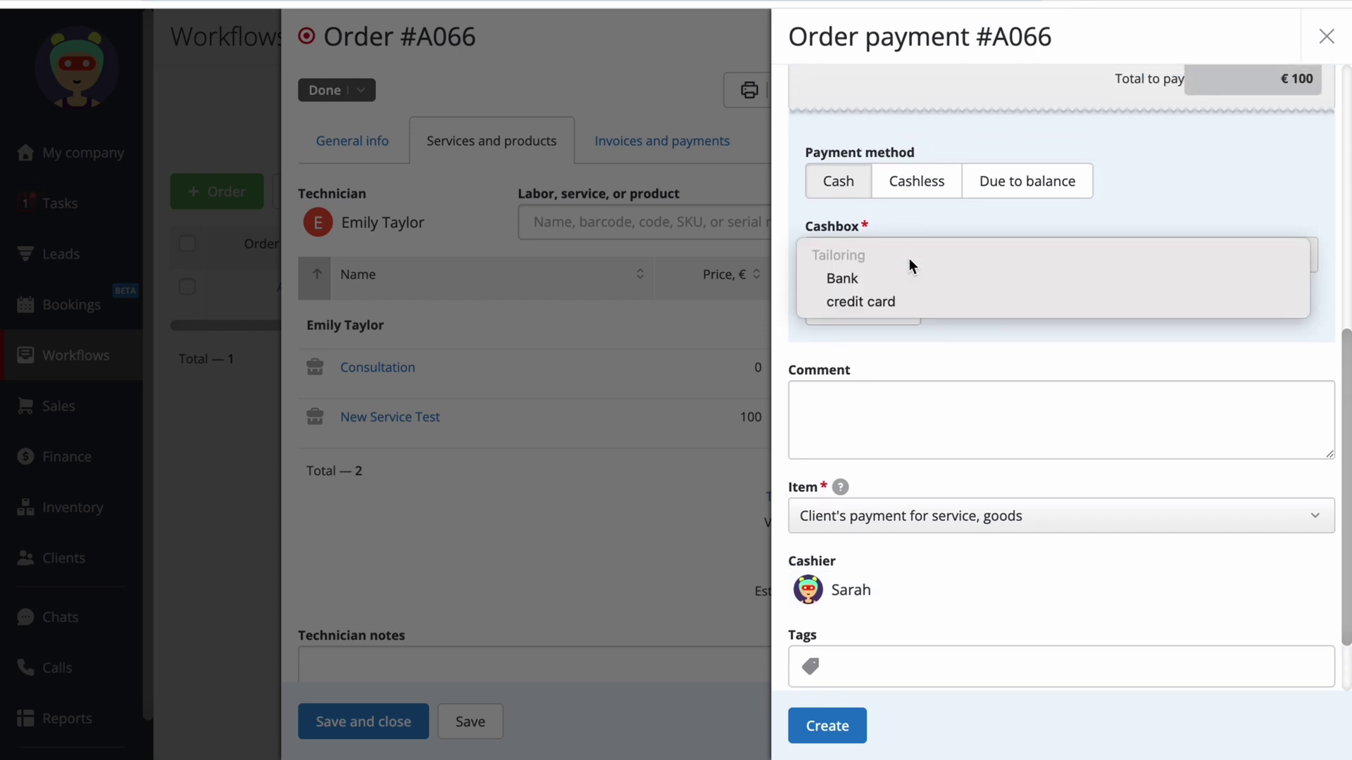
{"action": "left_click", "coordinate": [915, 211]}
{"action": "left_click", "coordinate": [917, 187]}
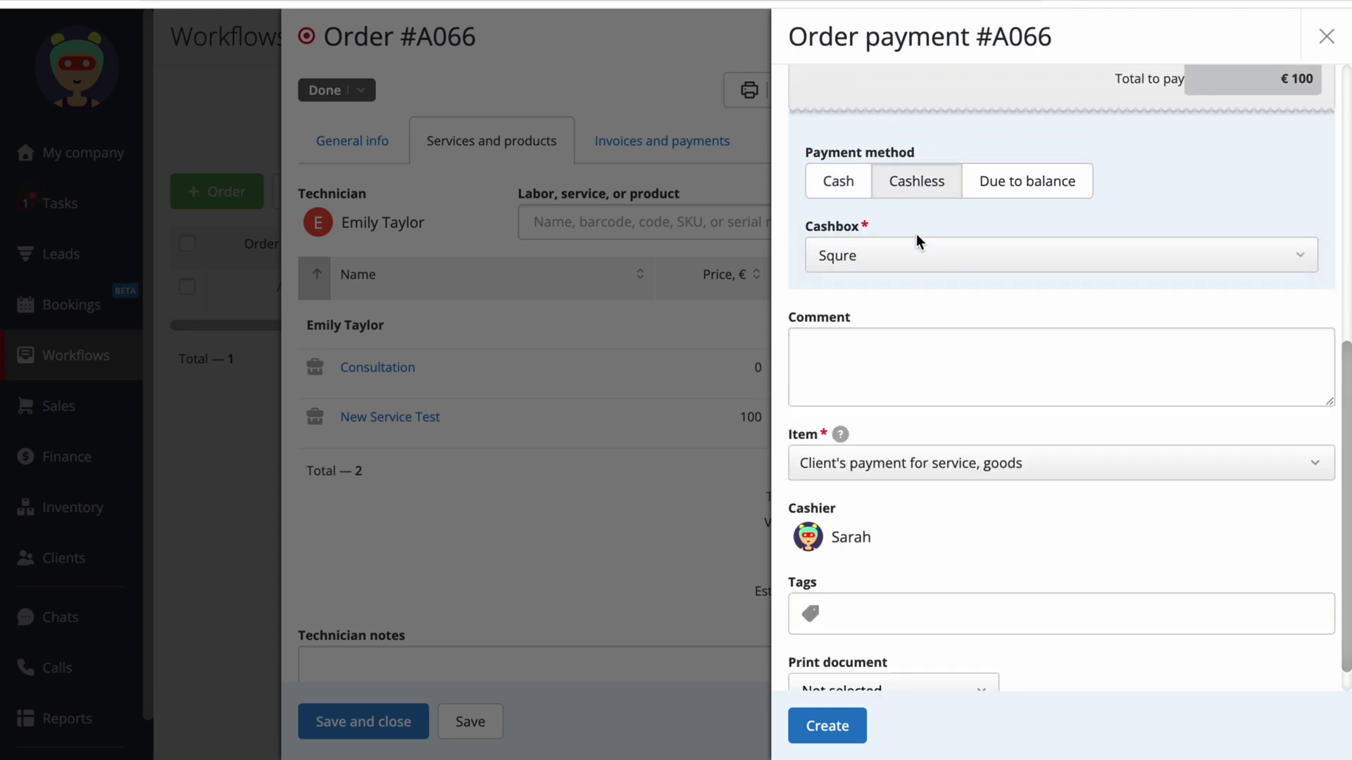
{"action": "left_click", "coordinate": [915, 242]}
{"action": "left_click", "coordinate": [817, 725]}
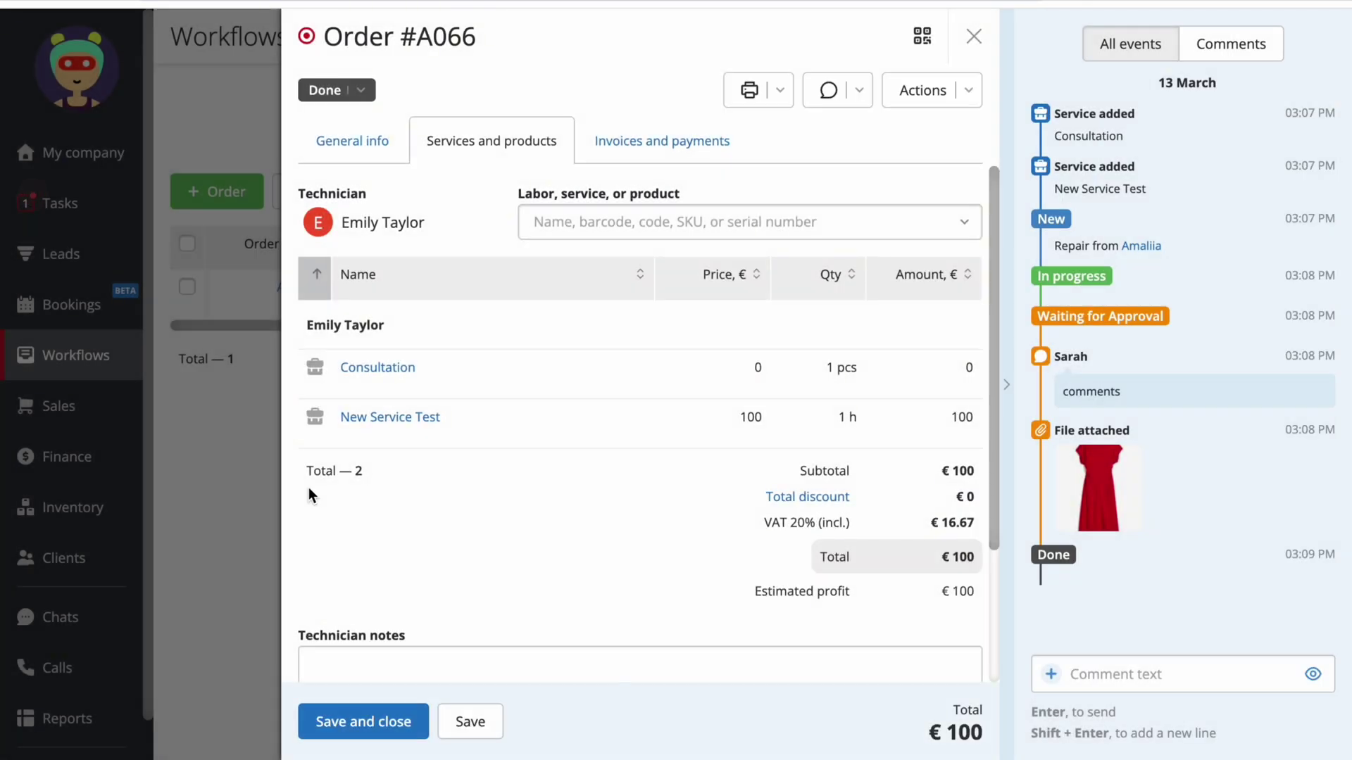
{"action": "left_click", "coordinate": [248, 458]}
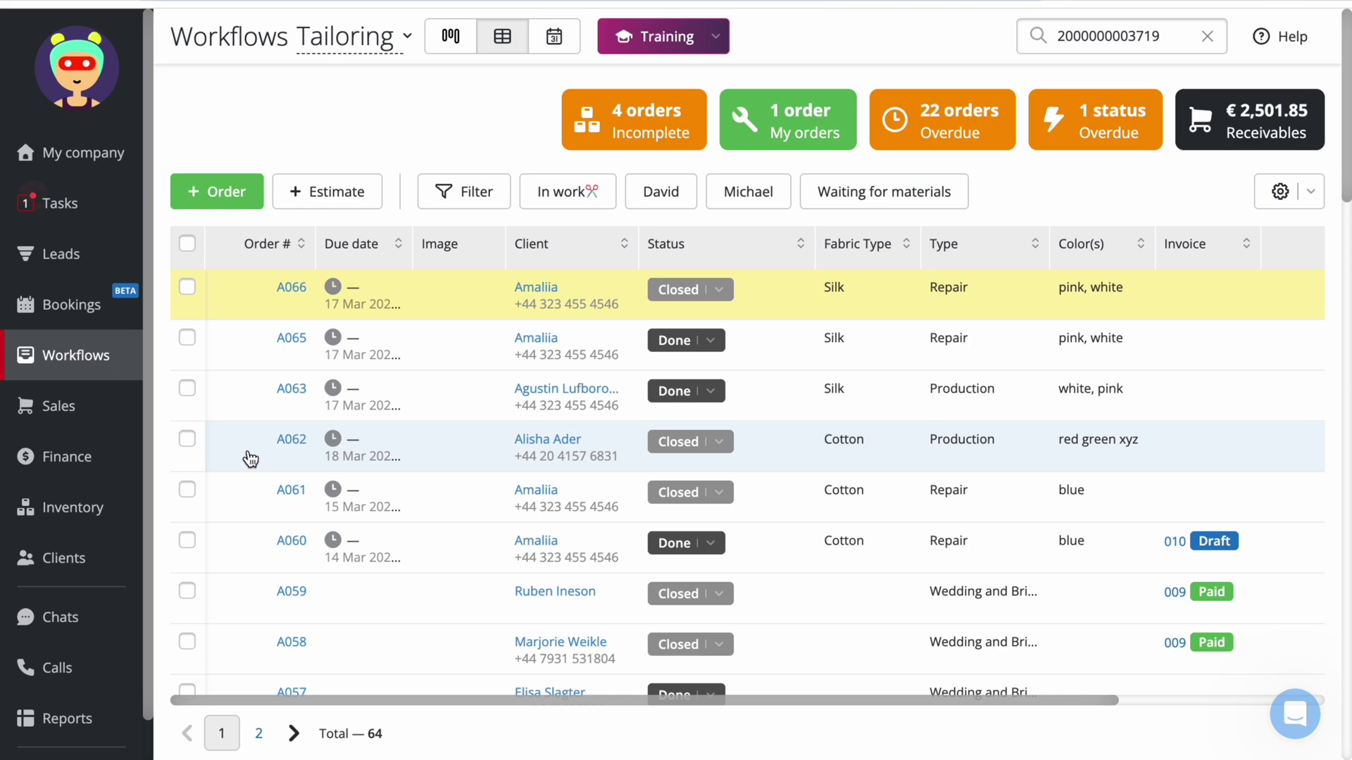
Step: Open the lower Diagnostic order that has no invoice and create a cash invoice in it for one Test Service at €50
{"action": "scroll", "coordinate": [286, 289], "scroll_direction": "down", "scroll_amount": 10}
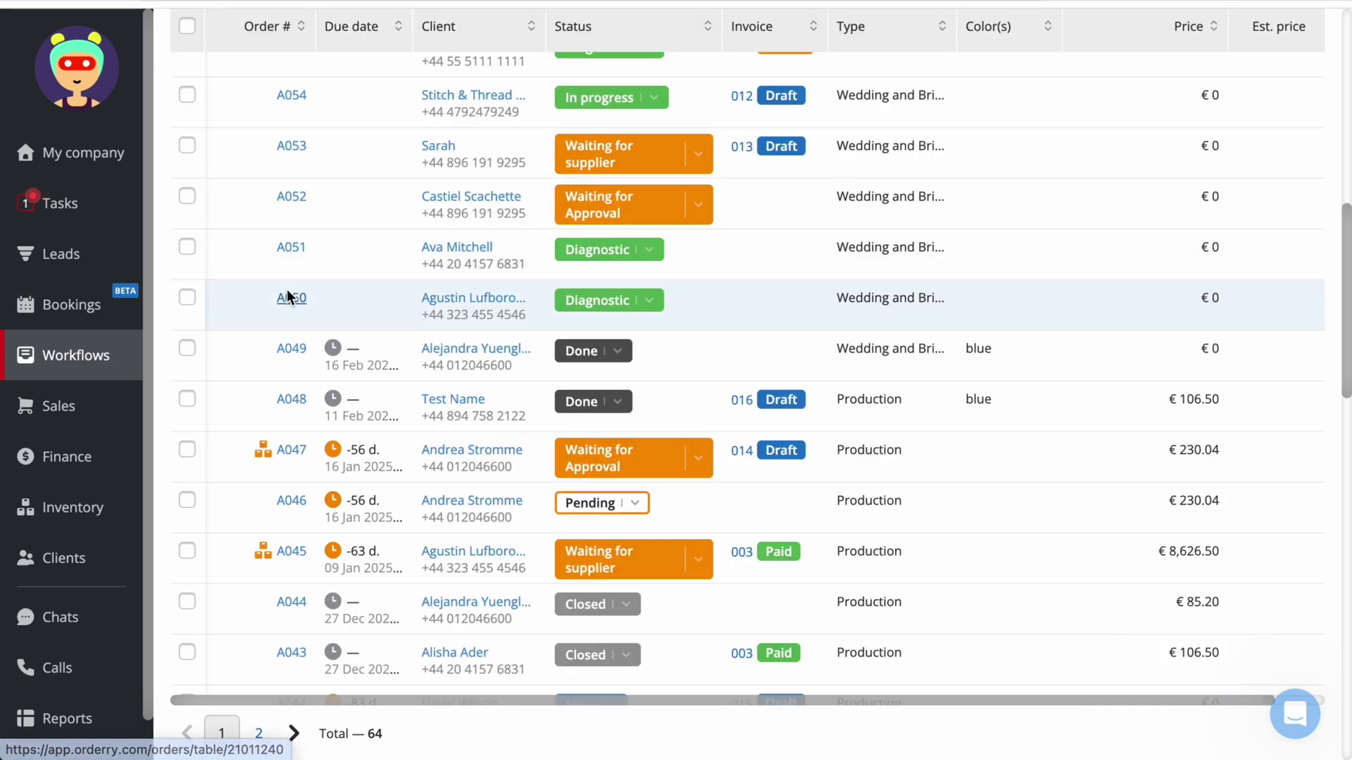
{"action": "left_click", "coordinate": [285, 291]}
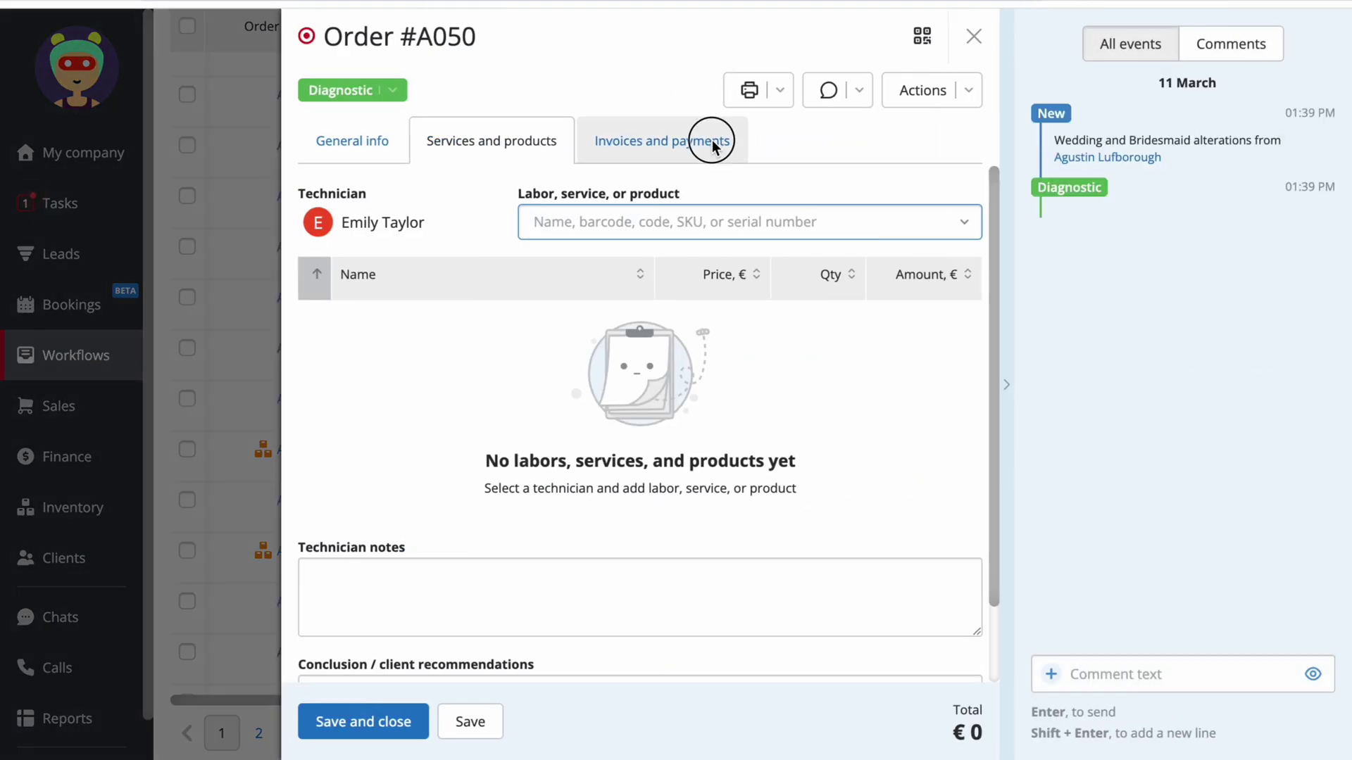
{"action": "left_click", "coordinate": [711, 141]}
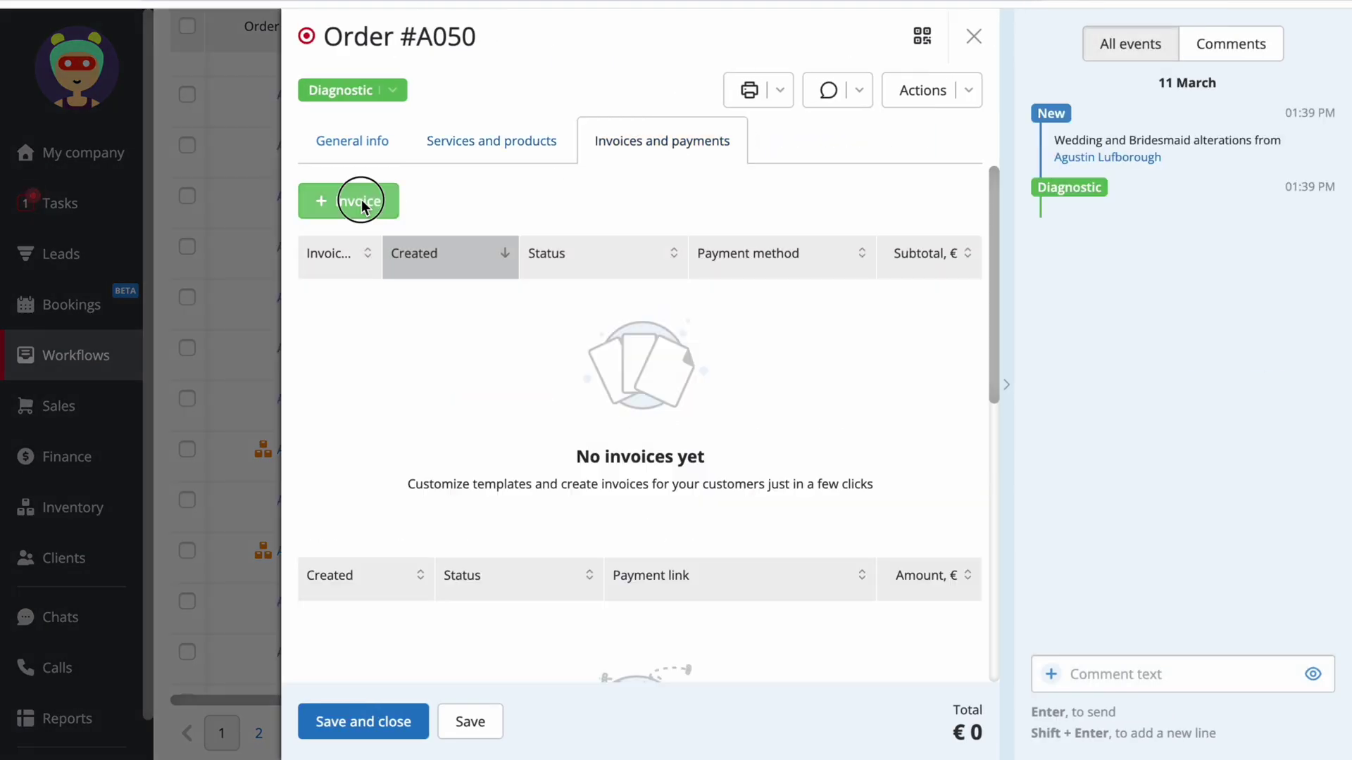
{"action": "left_click", "coordinate": [362, 201]}
{"action": "scroll", "coordinate": [1055, 340], "scroll_direction": "down", "scroll_amount": 4}
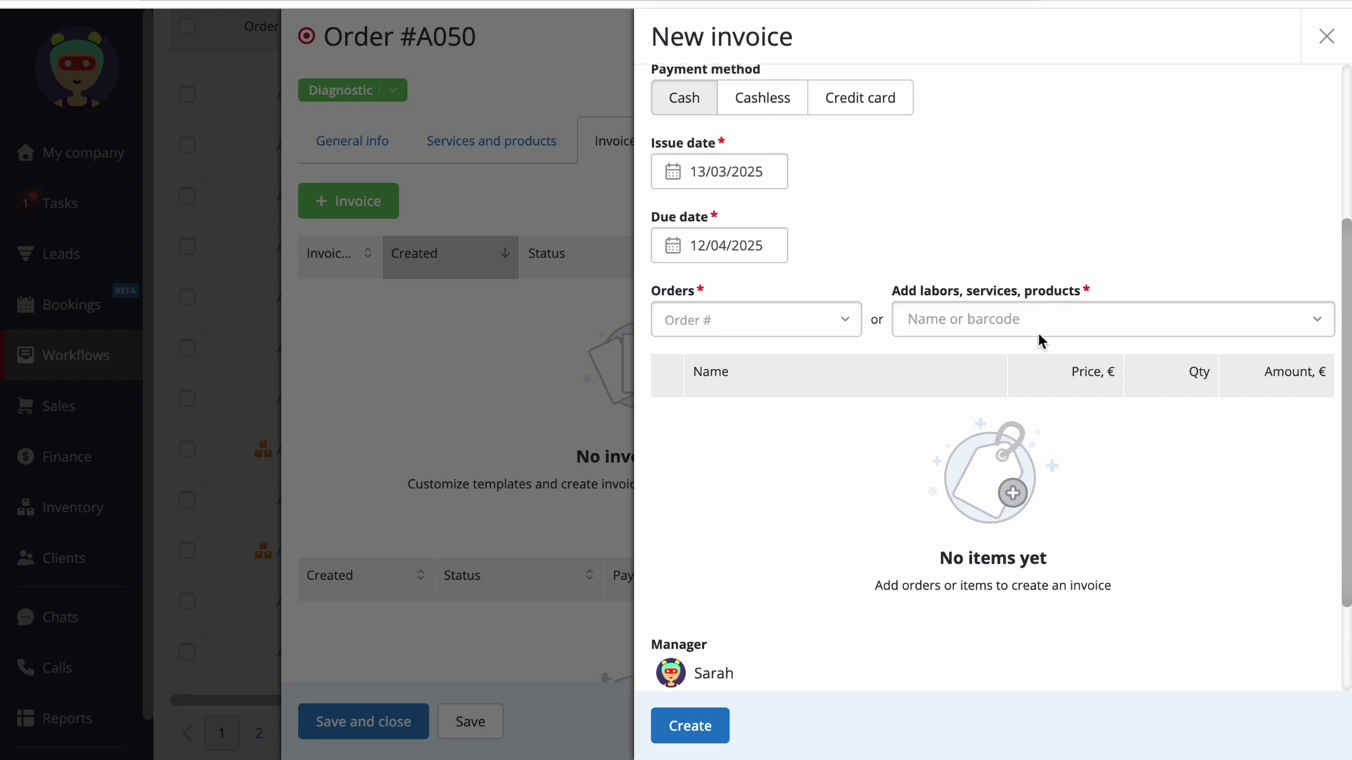
{"action": "left_click", "coordinate": [1031, 315]}
{"action": "left_click", "coordinate": [941, 438]}
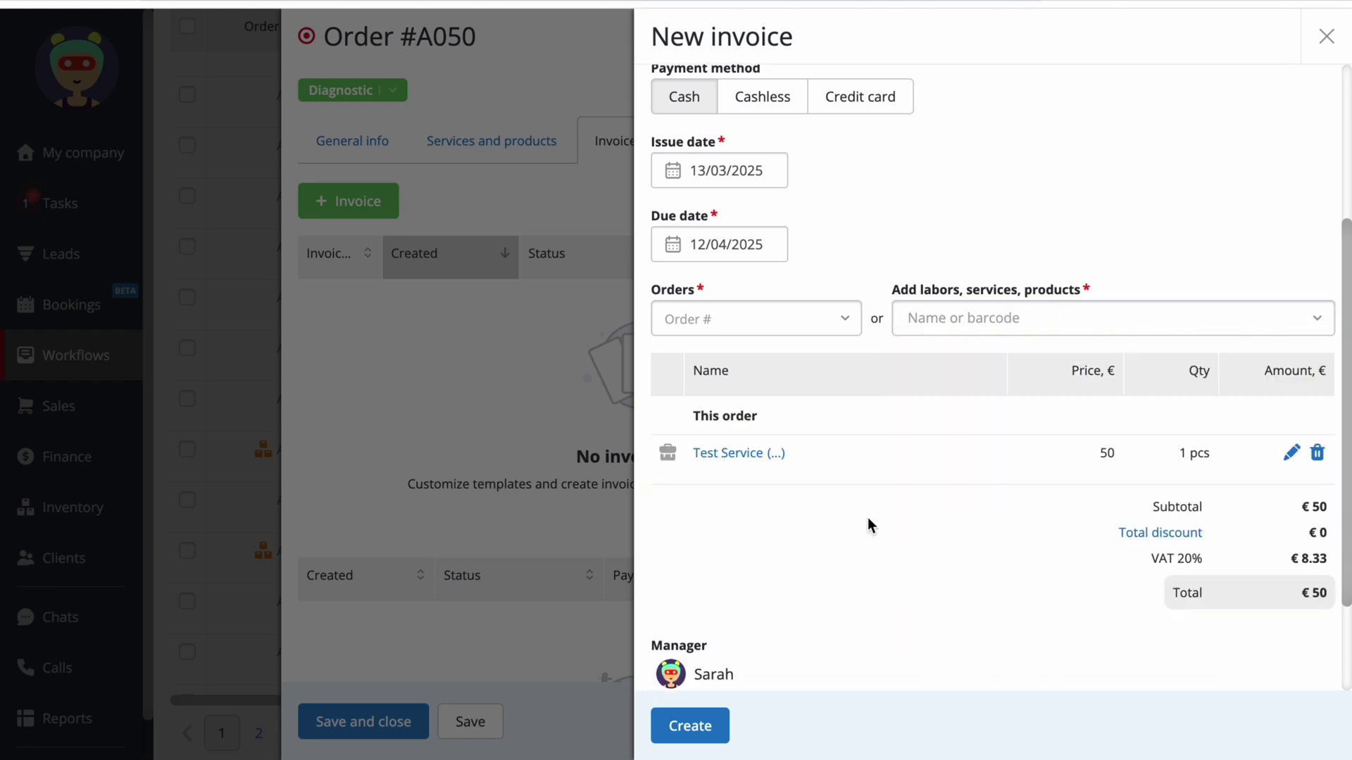
{"action": "left_click", "coordinate": [683, 725]}
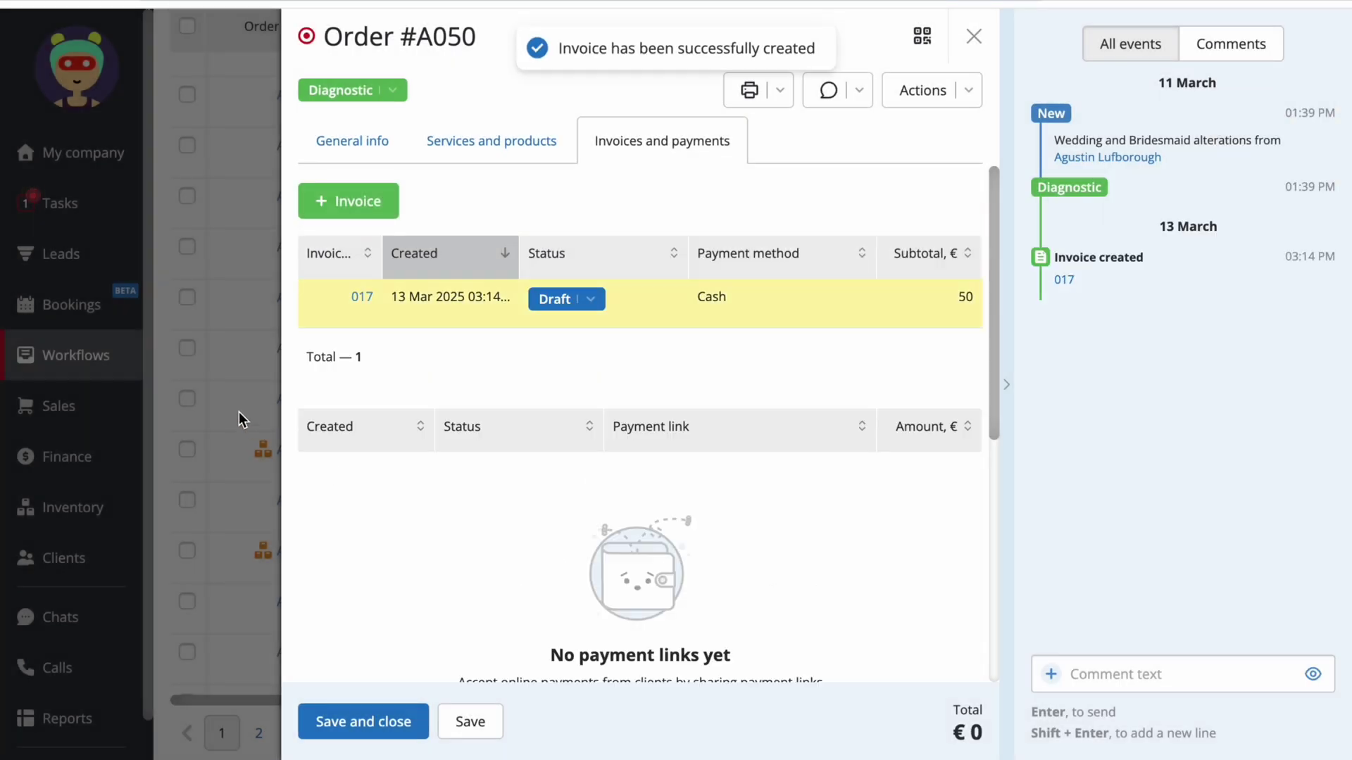
{"action": "left_click", "coordinate": [236, 410]}
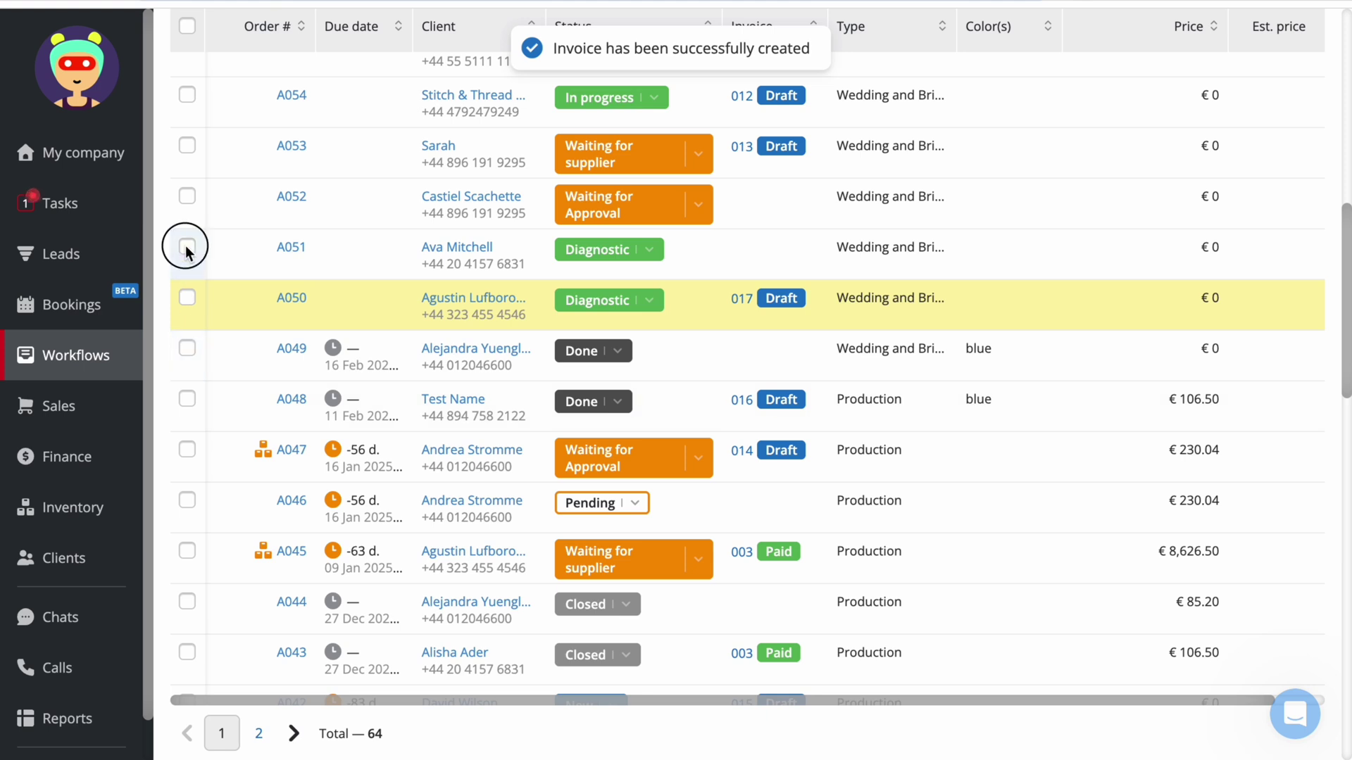
Step: Select the orders directly above and below the newly invoiced one, view the available bulk actions, and clear the selection
{"action": "left_click", "coordinate": [188, 247]}
{"action": "left_click", "coordinate": [188, 346]}
{"action": "left_click", "coordinate": [314, 683]}
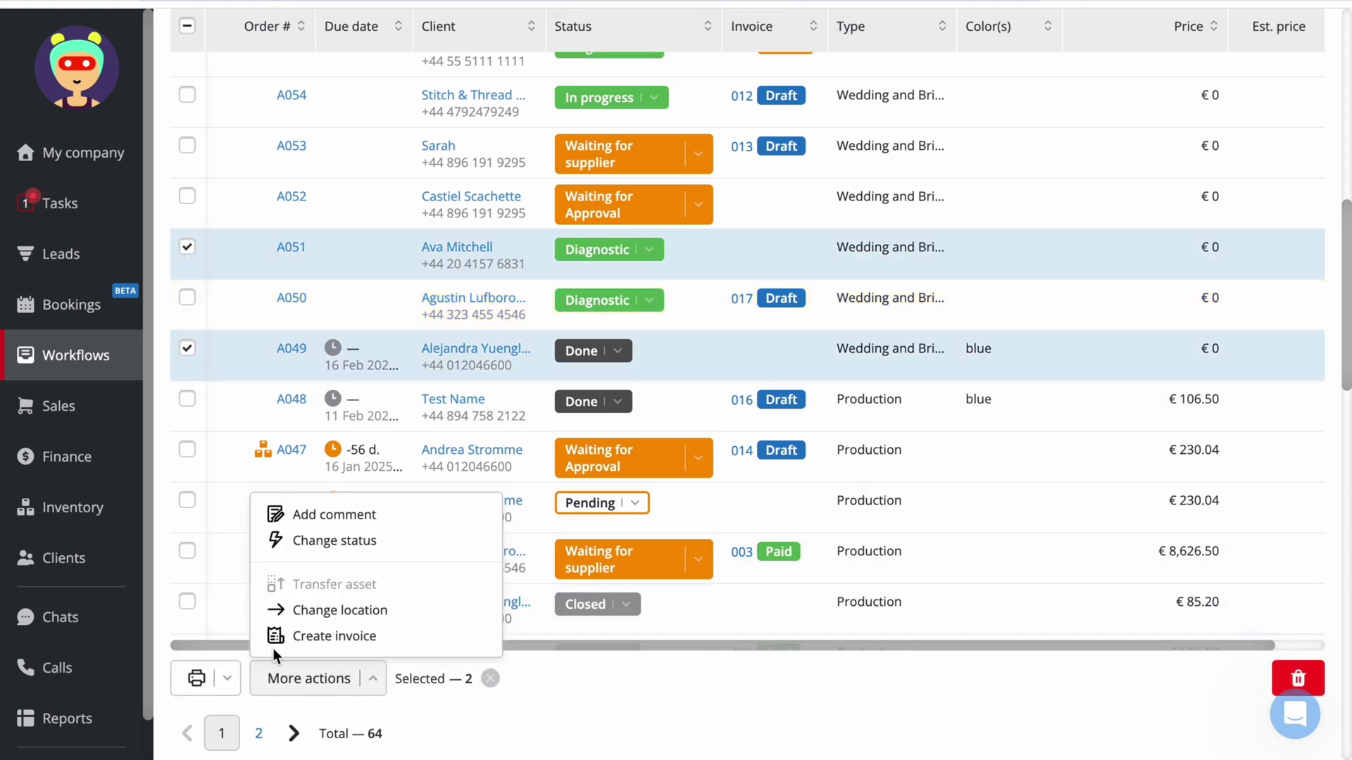
{"action": "left_click", "coordinate": [187, 347]}
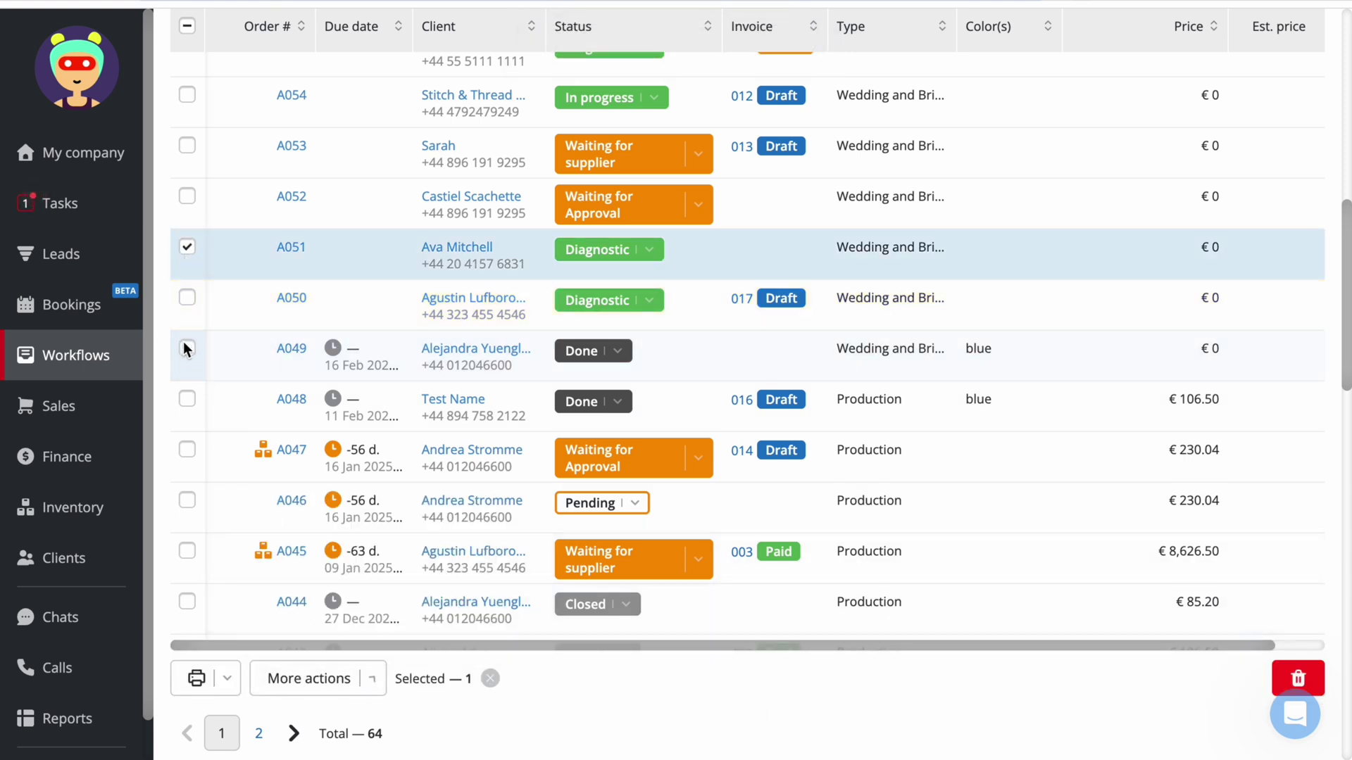
{"action": "left_click", "coordinate": [187, 247]}
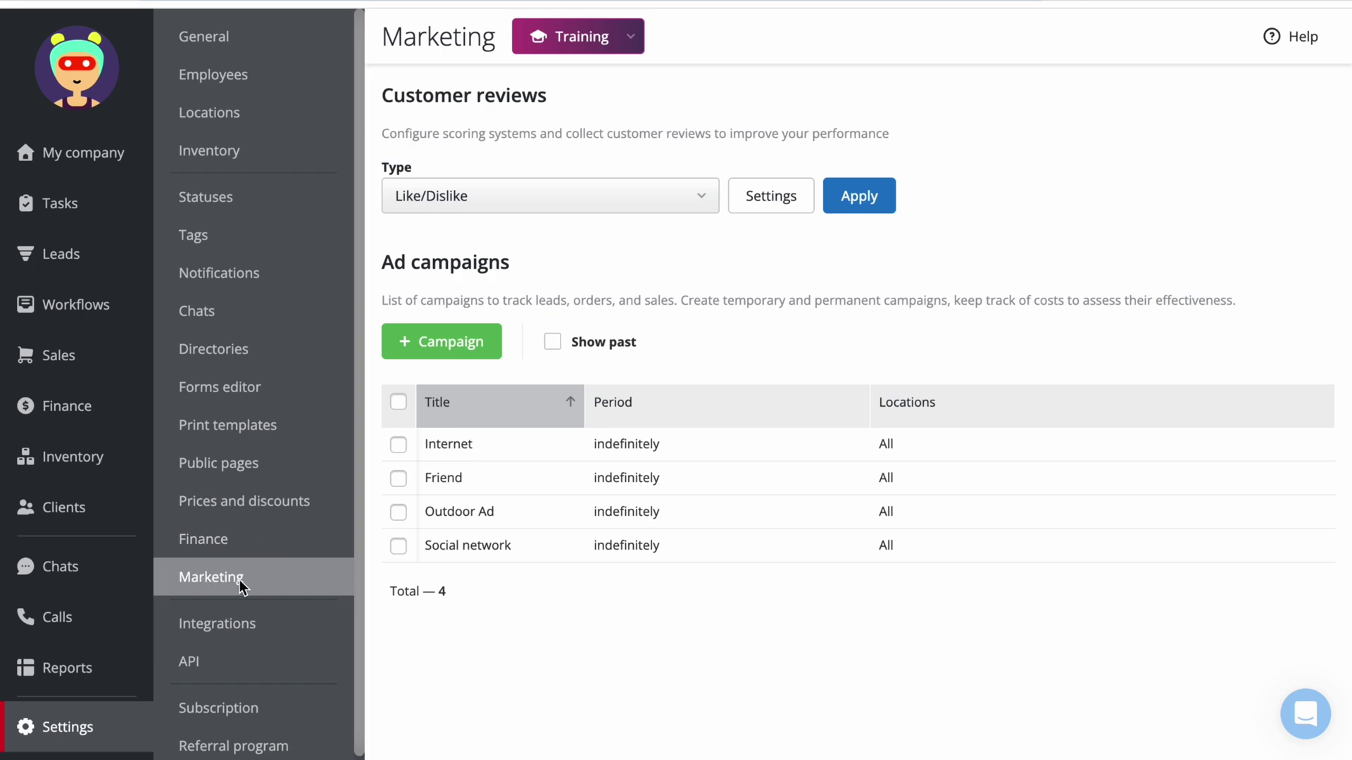
Step: Choose the 5-point scale for customer reviews in the Marketing settings and enable Answer to the score in its configuration
{"action": "left_click", "coordinate": [621, 205]}
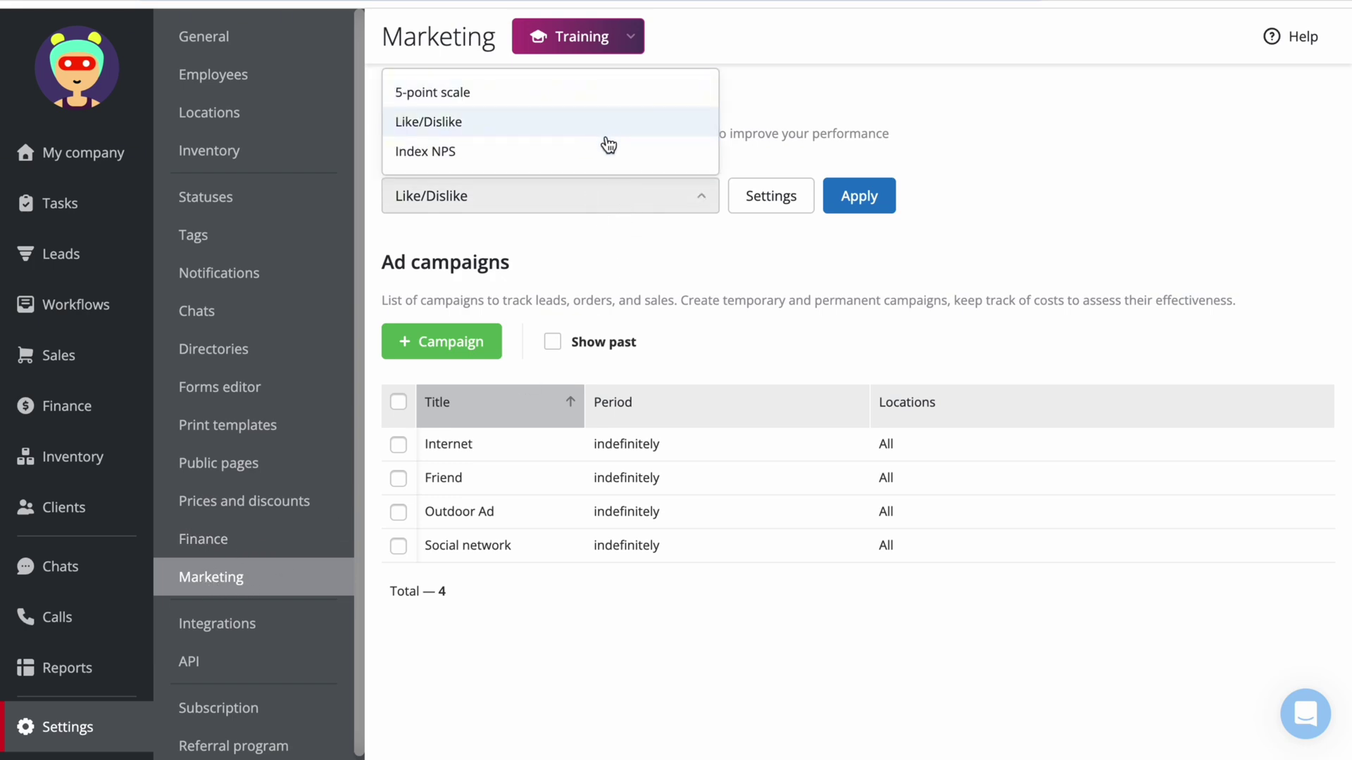
{"action": "left_click", "coordinate": [610, 99]}
{"action": "left_click", "coordinate": [770, 200]}
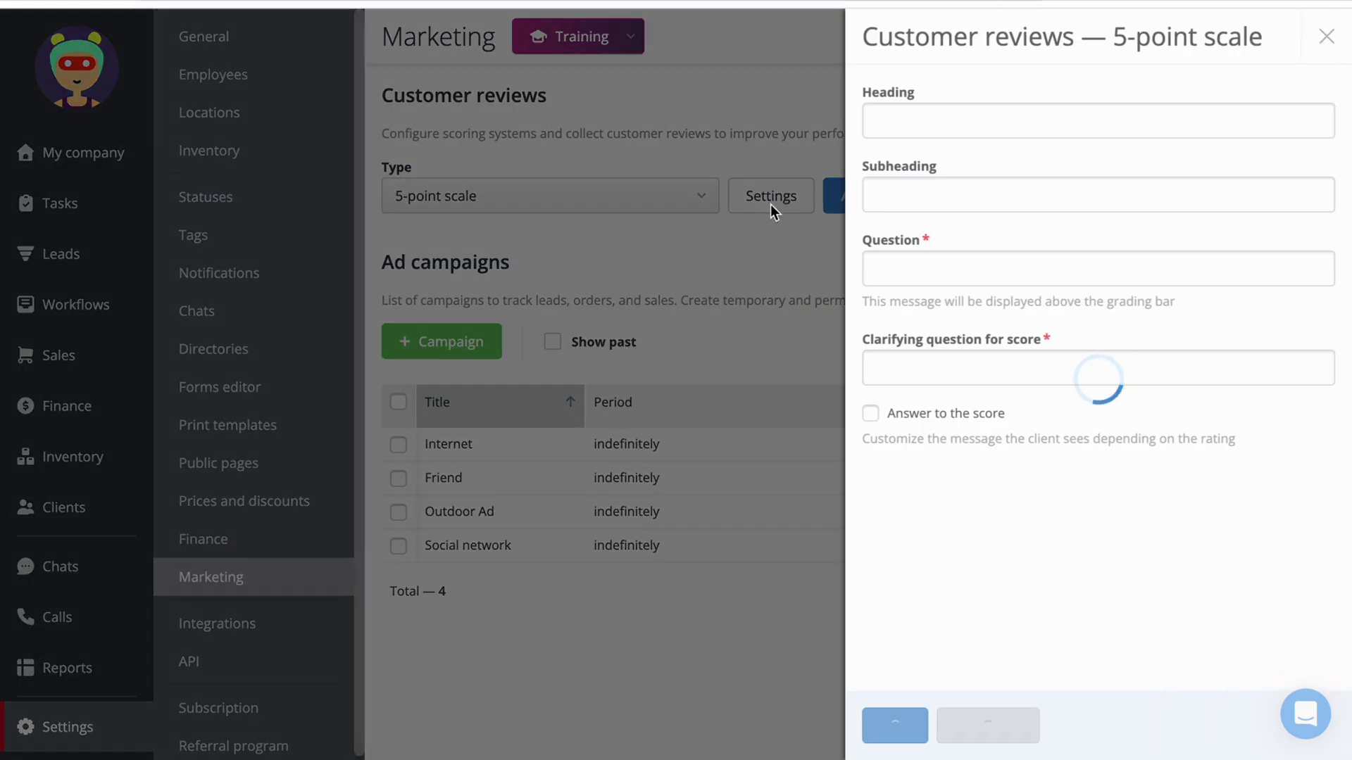
{"action": "left_click", "coordinate": [870, 415]}
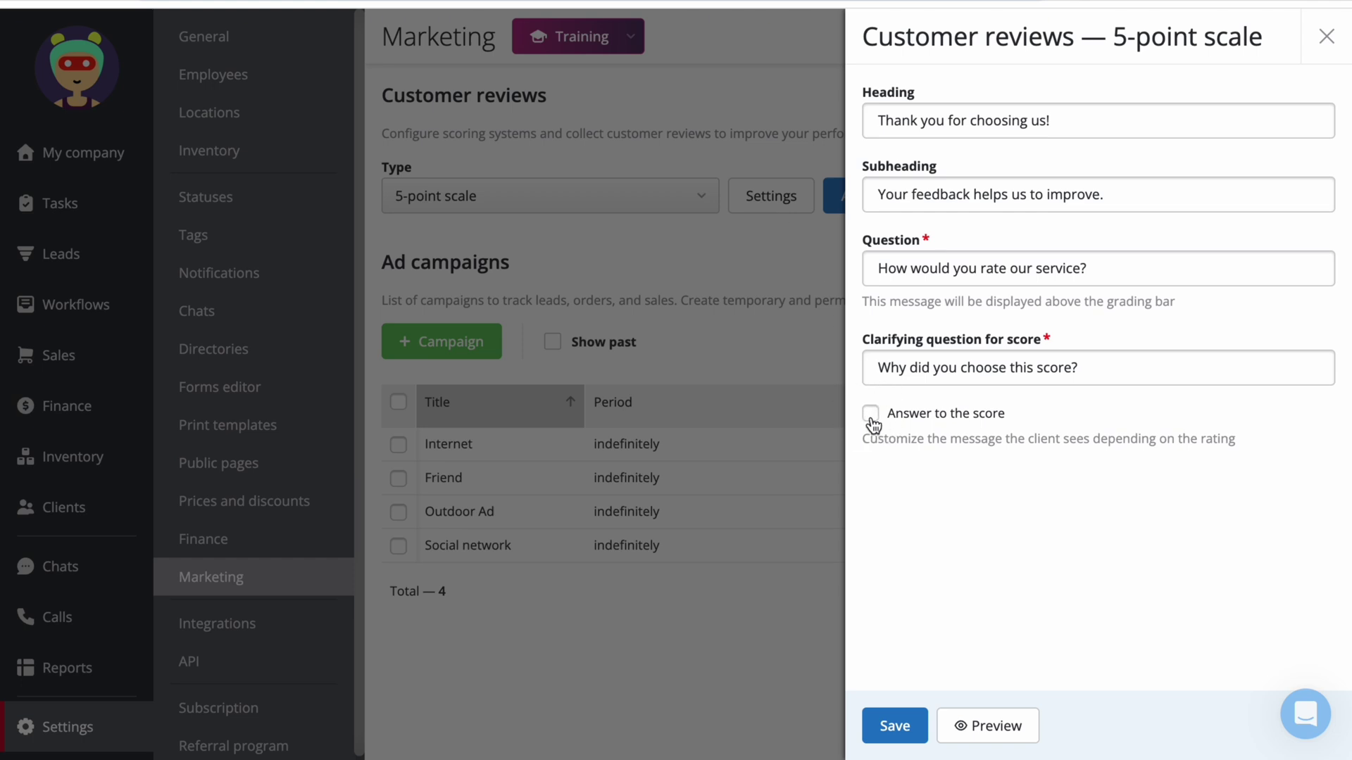
{"action": "left_click", "coordinate": [870, 415]}
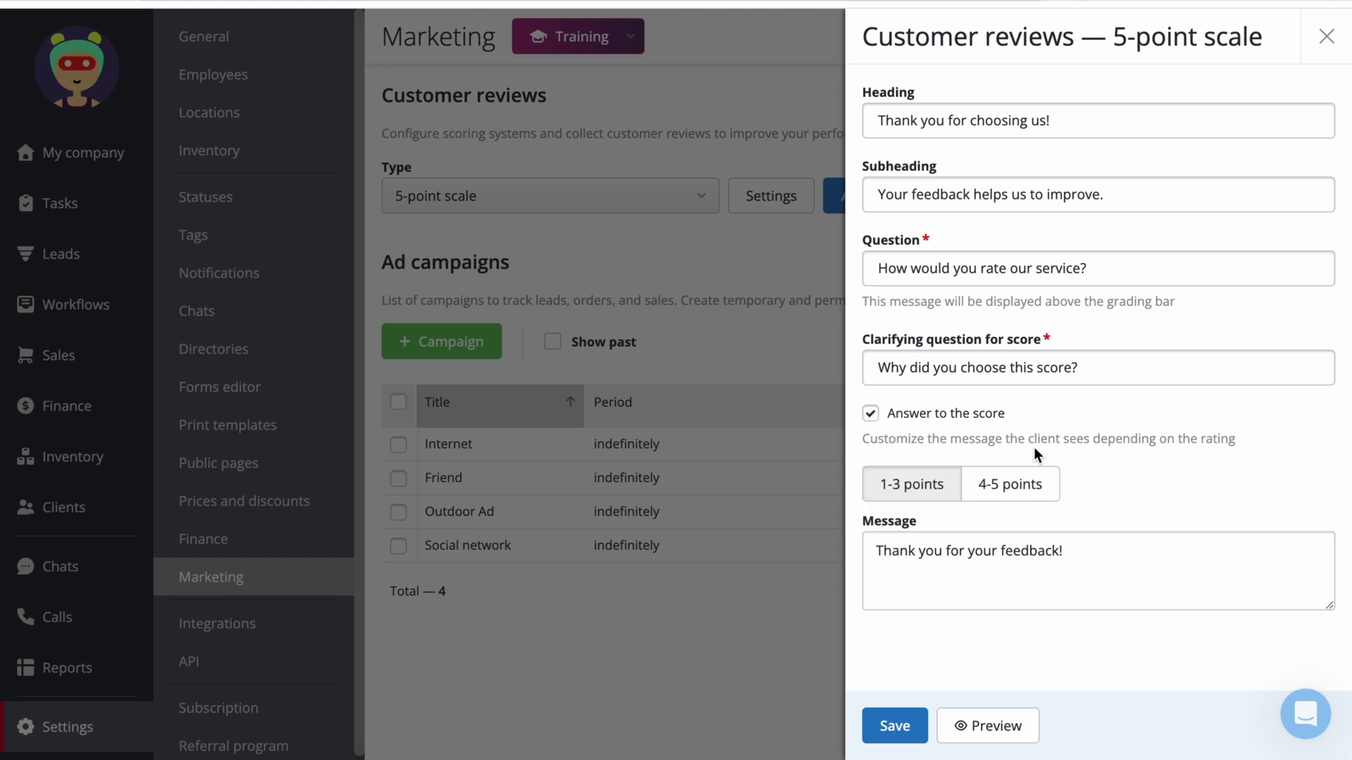
Step: Review the reply messages for 4-5 points and 1-3 points, and save the 5-point scale settings
{"action": "left_click", "coordinate": [1011, 491]}
{"action": "left_click_drag", "start_coordinate": [1115, 571], "coordinate": [986, 573]}
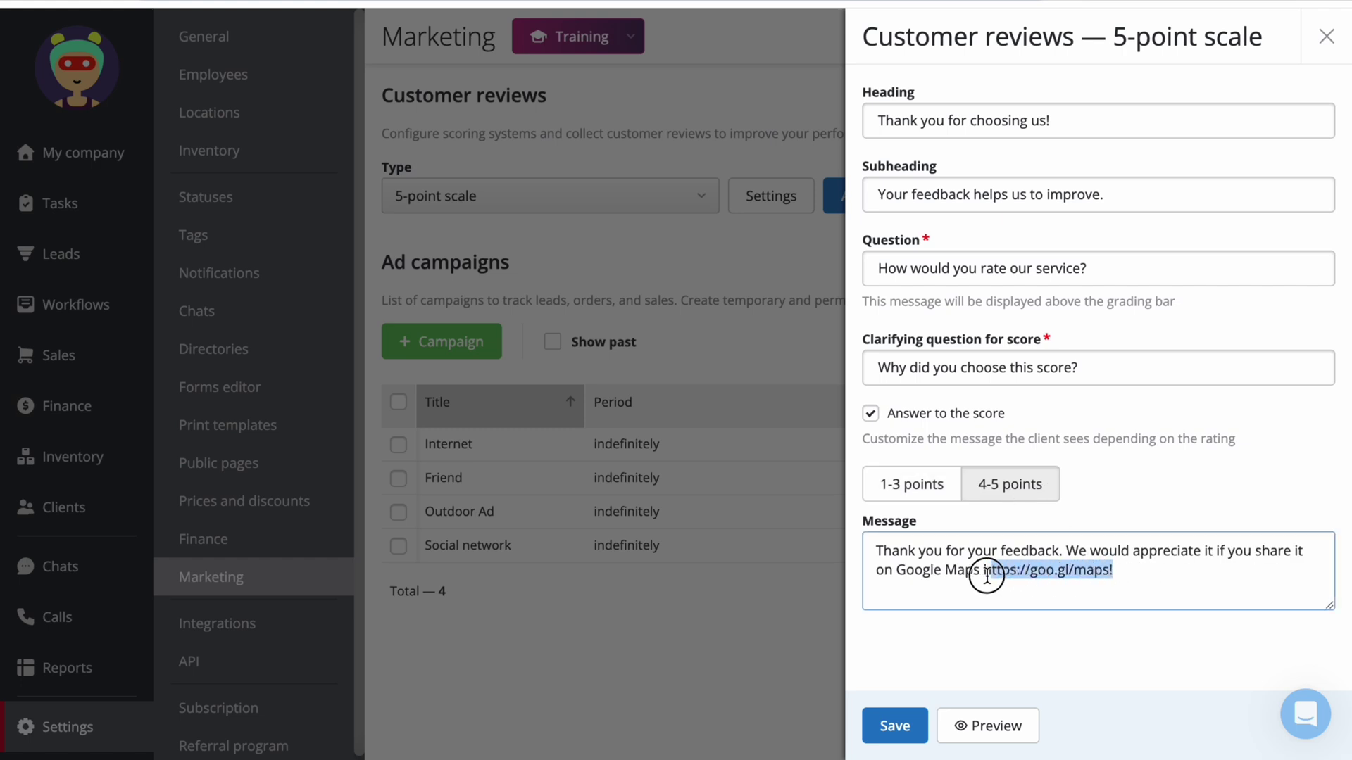
{"action": "left_click", "coordinate": [1166, 479]}
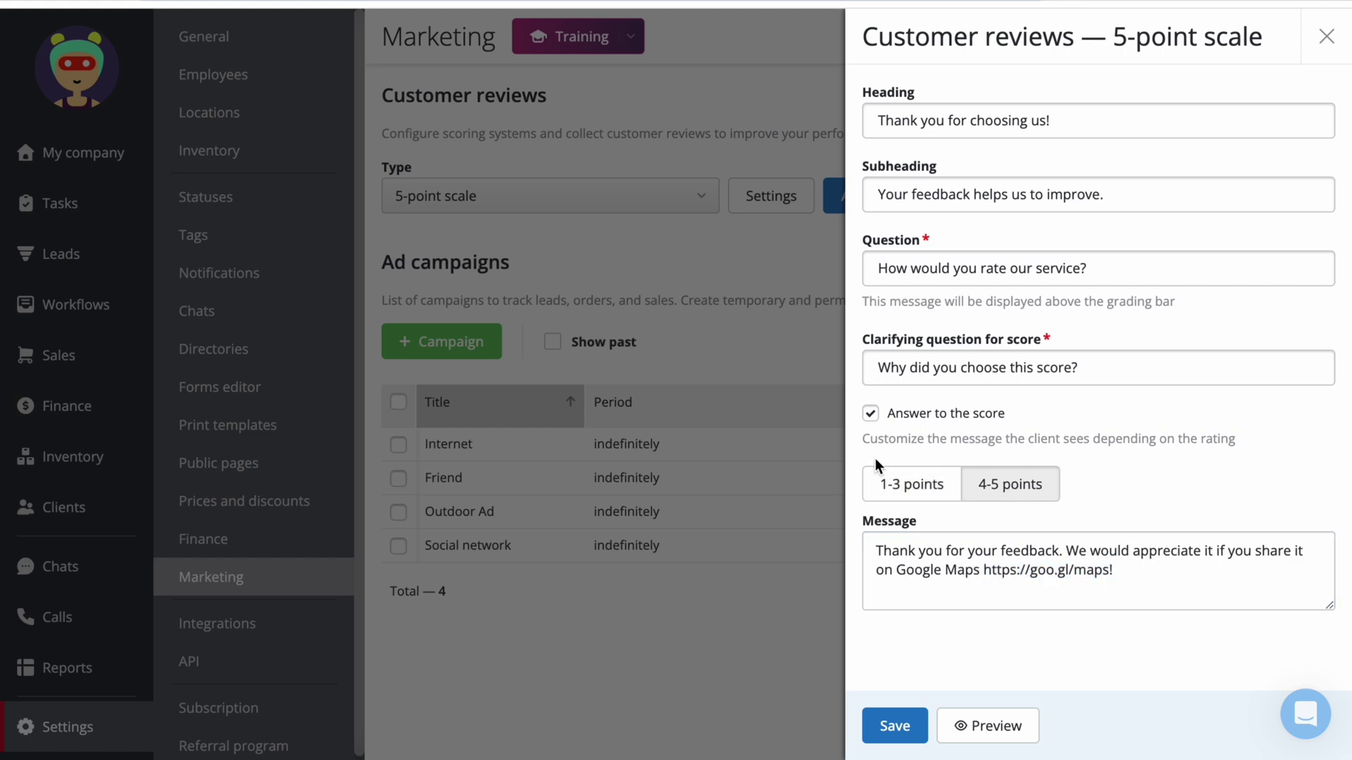
{"action": "left_click", "coordinate": [907, 497]}
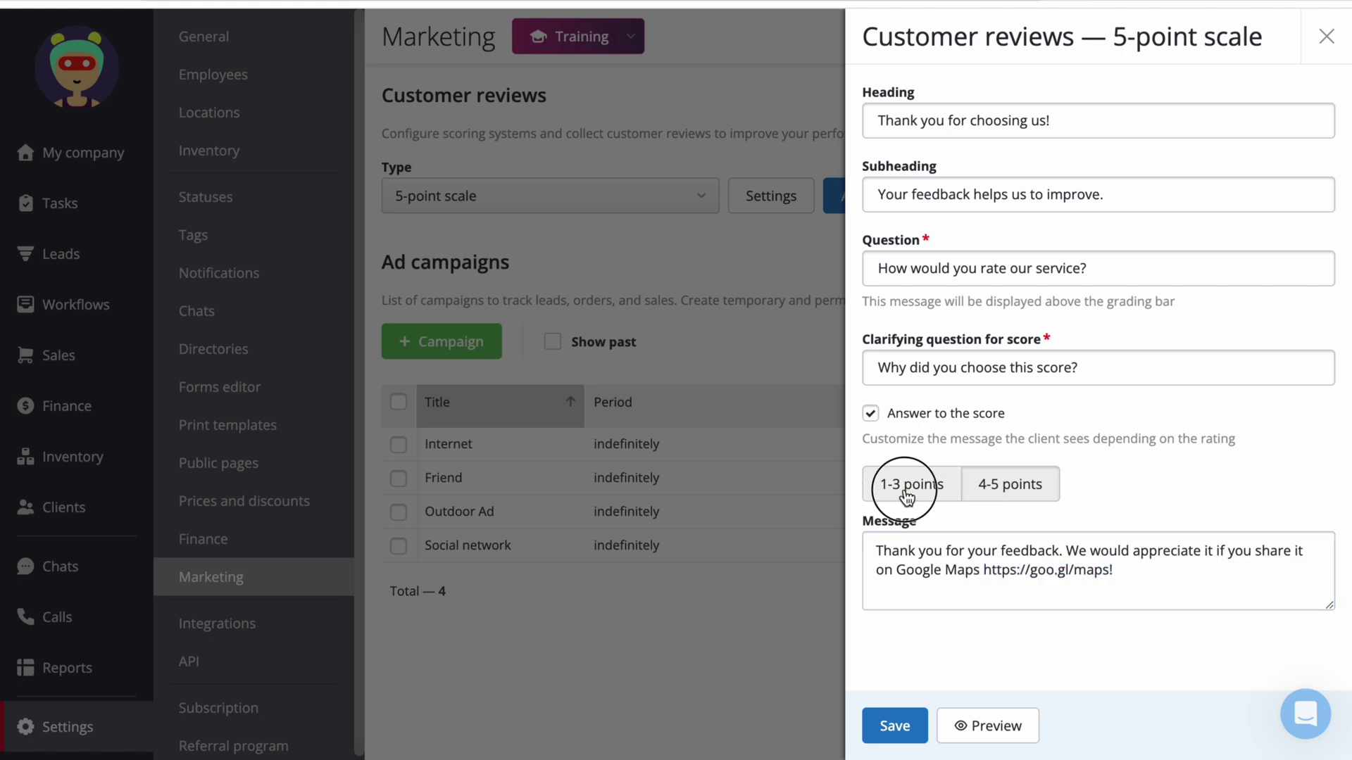
{"action": "left_click", "coordinate": [1147, 557]}
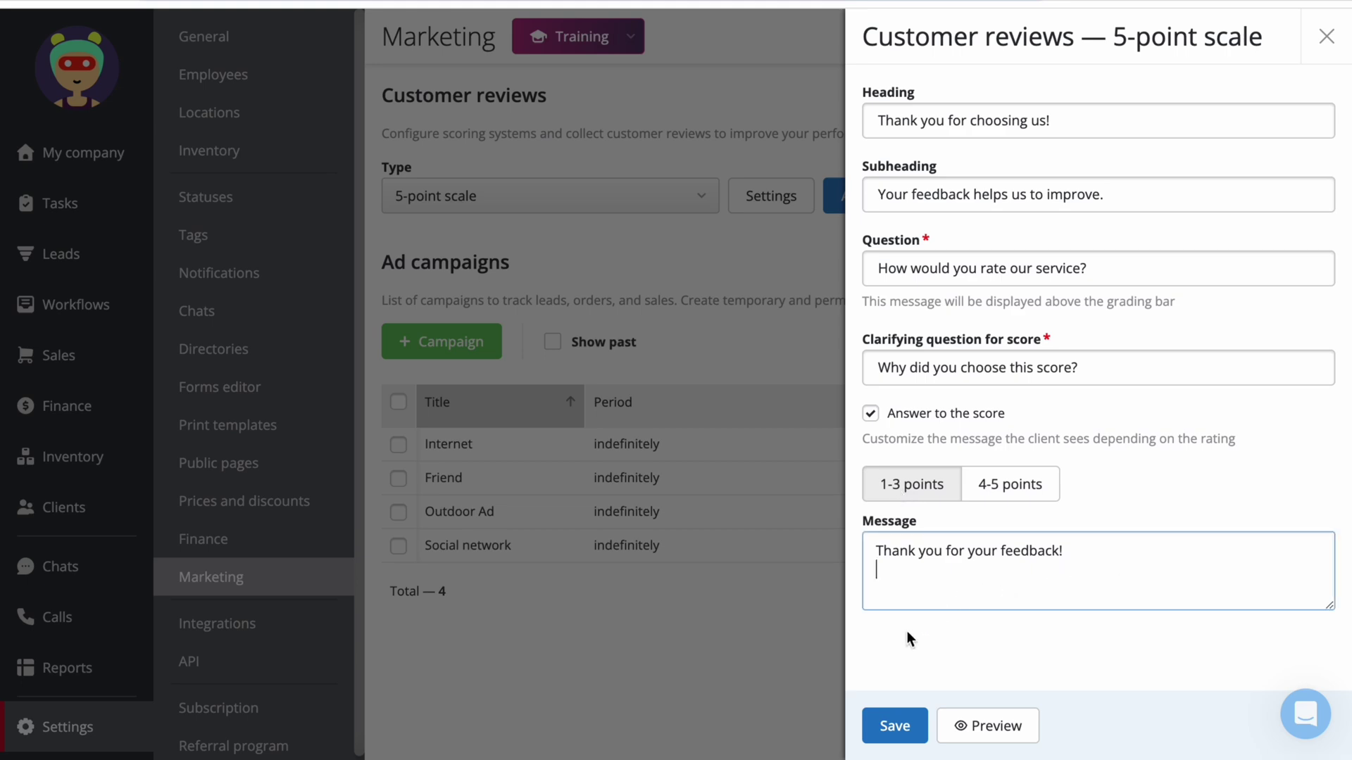
{"action": "left_click", "coordinate": [894, 722]}
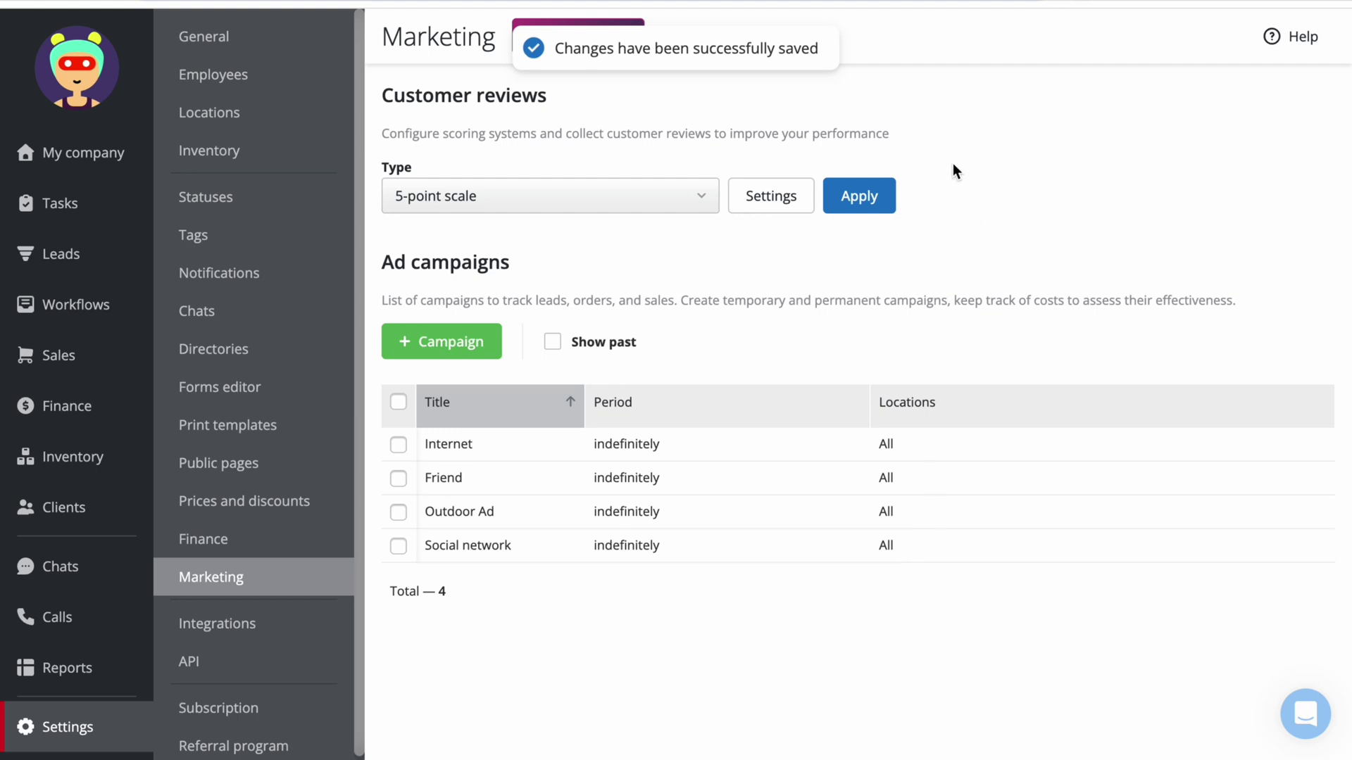
Step: Review the client notification triggers, including the rate-us message for closed orders, and the message templates in the Notifications settings
{"action": "left_click", "coordinate": [252, 287]}
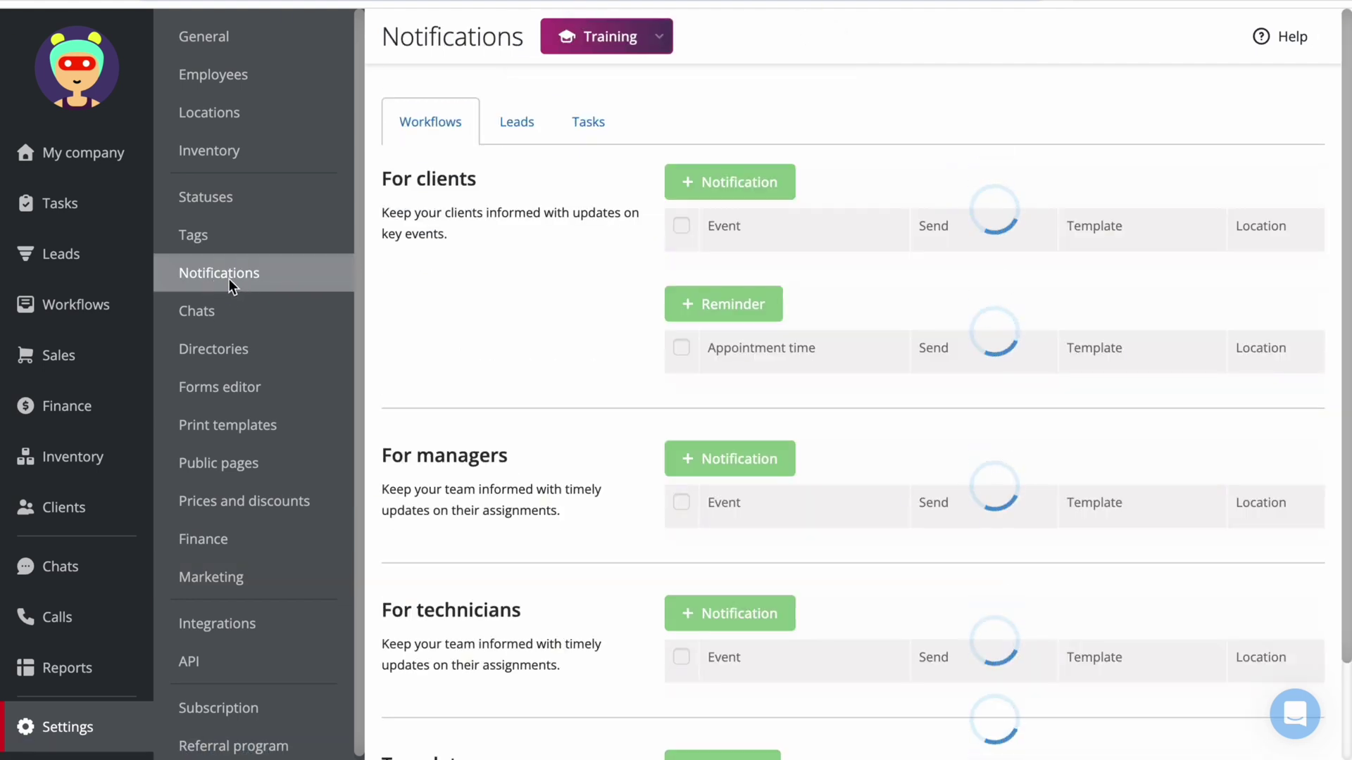
{"action": "scroll", "coordinate": [585, 274], "scroll_direction": "down", "scroll_amount": 1}
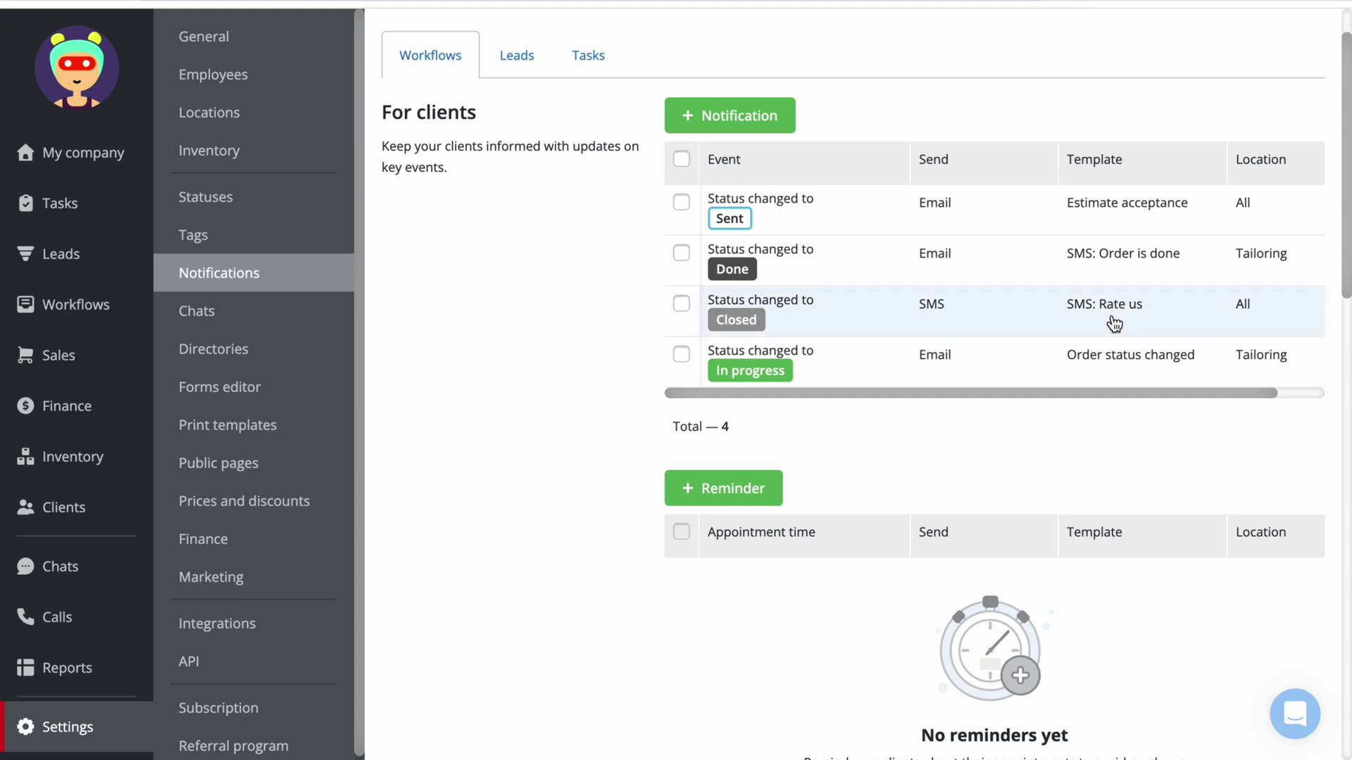
{"action": "scroll", "coordinate": [576, 328], "scroll_direction": "down", "scroll_amount": 3}
{"action": "scroll", "coordinate": [575, 321], "scroll_direction": "down", "scroll_amount": 12}
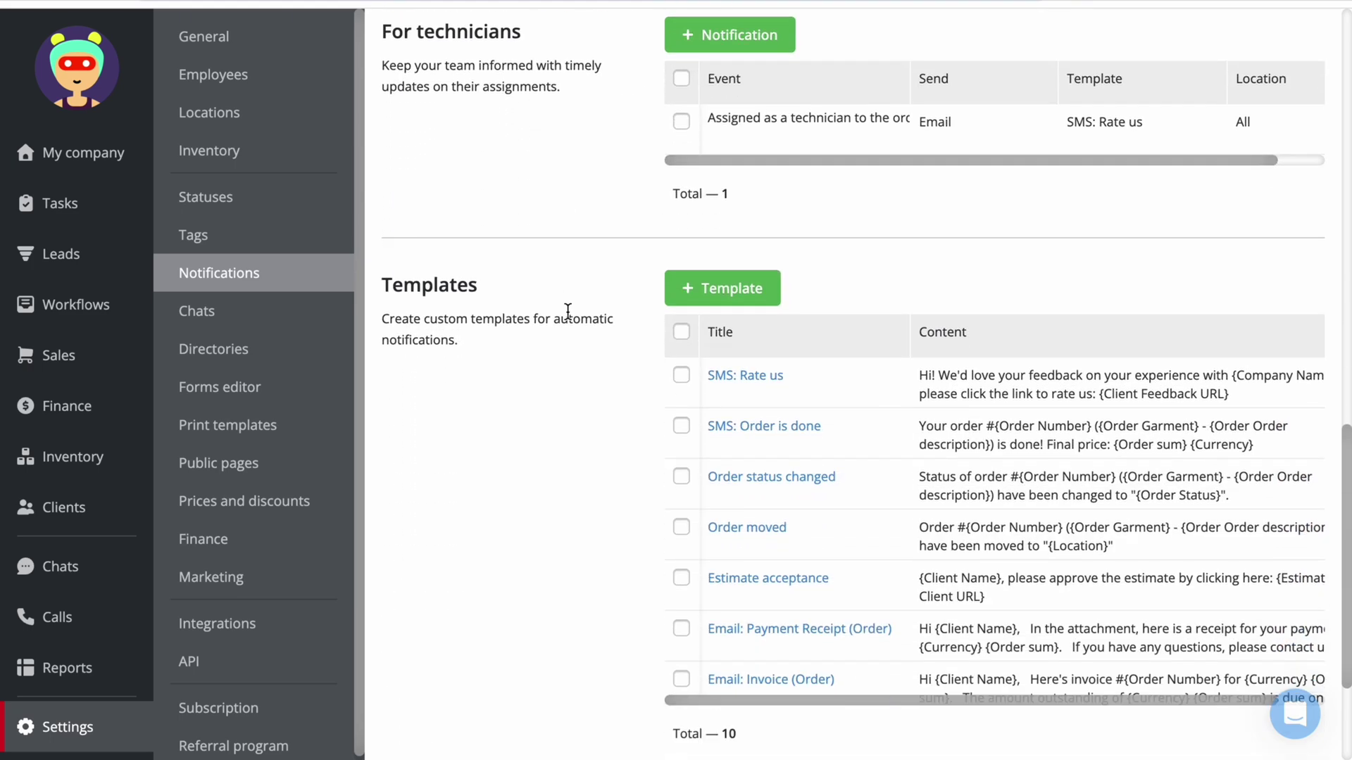
{"action": "left_click_drag", "start_coordinate": [1100, 317], "coordinate": [1246, 320]}
{"action": "left_click", "coordinate": [1246, 320]}
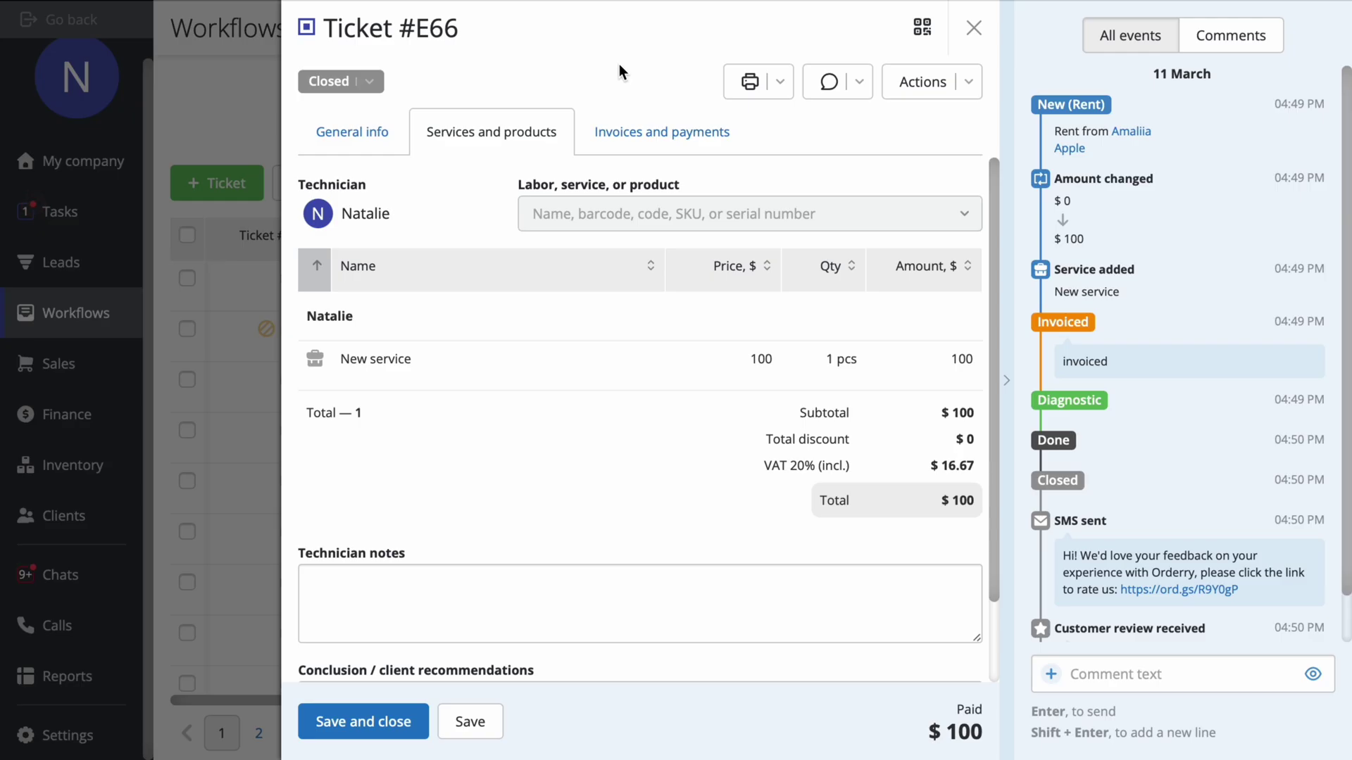
Step: Open the feedback link from the review-request SMS in the closed ticket's event feed and examine the customer review entry
{"action": "left_click", "coordinate": [1172, 588]}
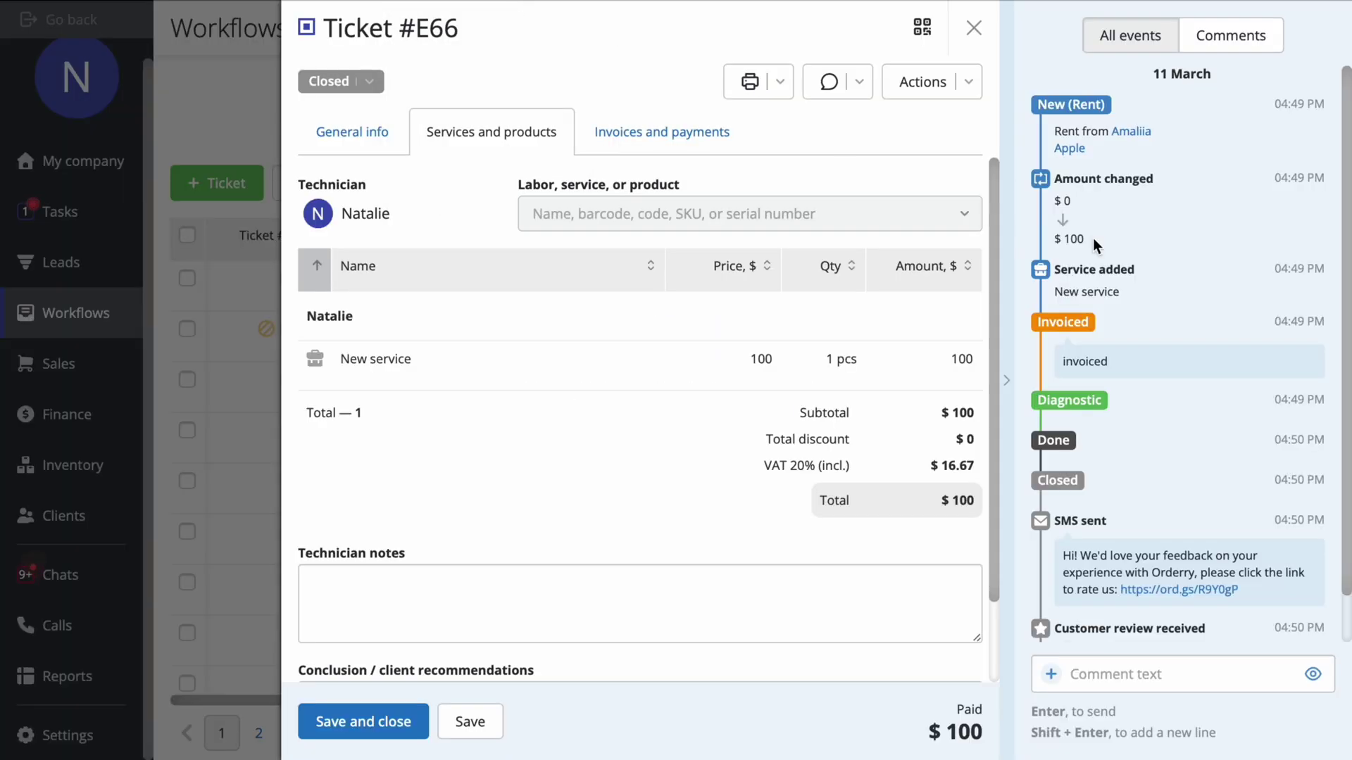
{"action": "scroll", "coordinate": [1092, 238], "scroll_direction": "down", "scroll_amount": 1}
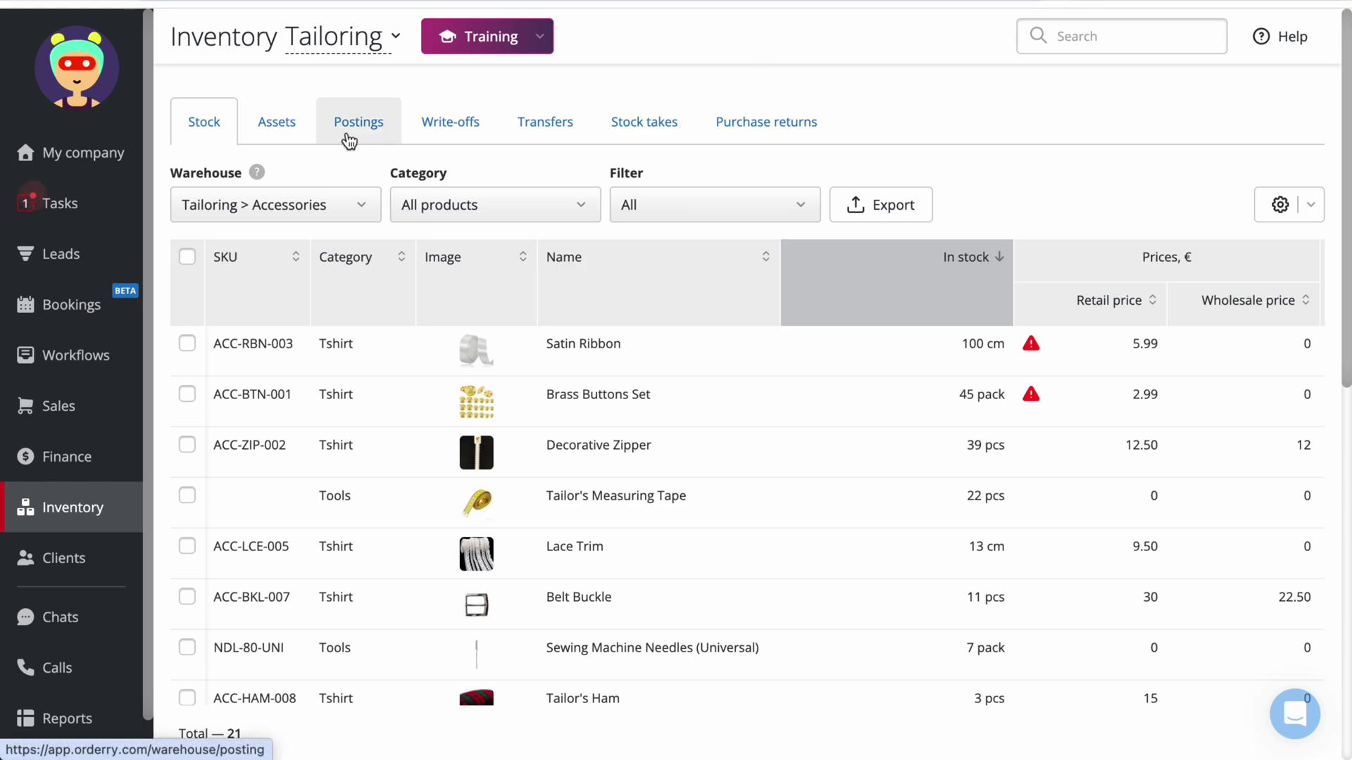
Step: Start a new inventory posting for the Tailoring location with Fabric Haven Supplies as the supplier
{"action": "left_click", "coordinate": [368, 132]}
{"action": "left_click", "coordinate": [260, 179]}
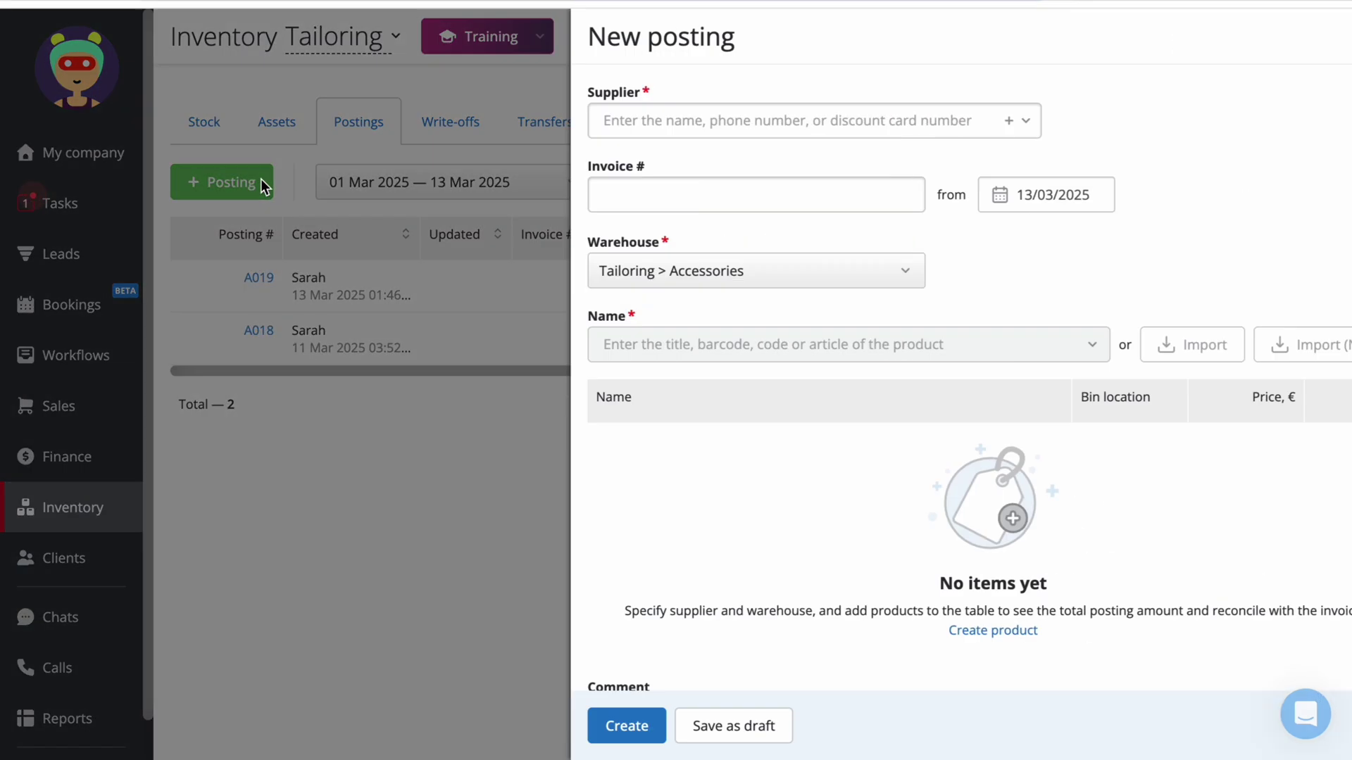
{"action": "left_click", "coordinate": [737, 122]}
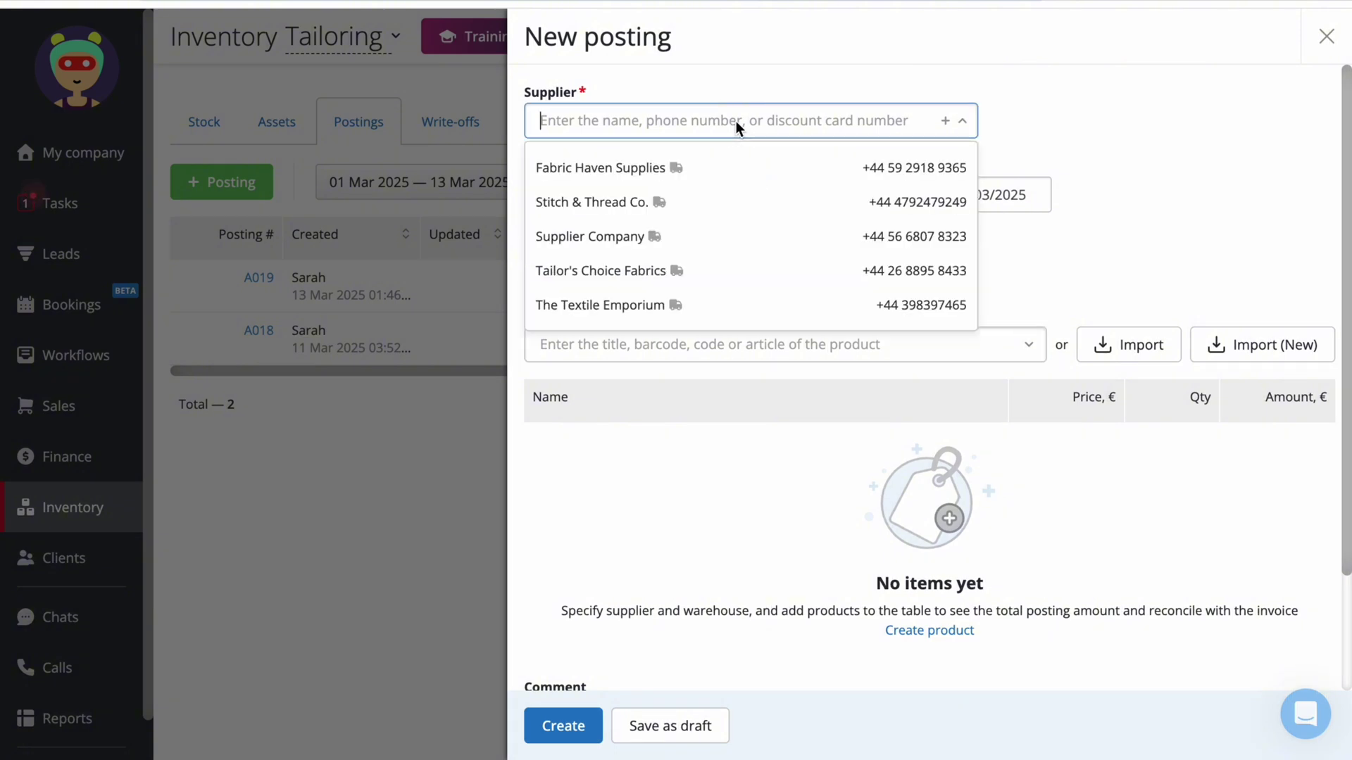
{"action": "left_click", "coordinate": [736, 167]}
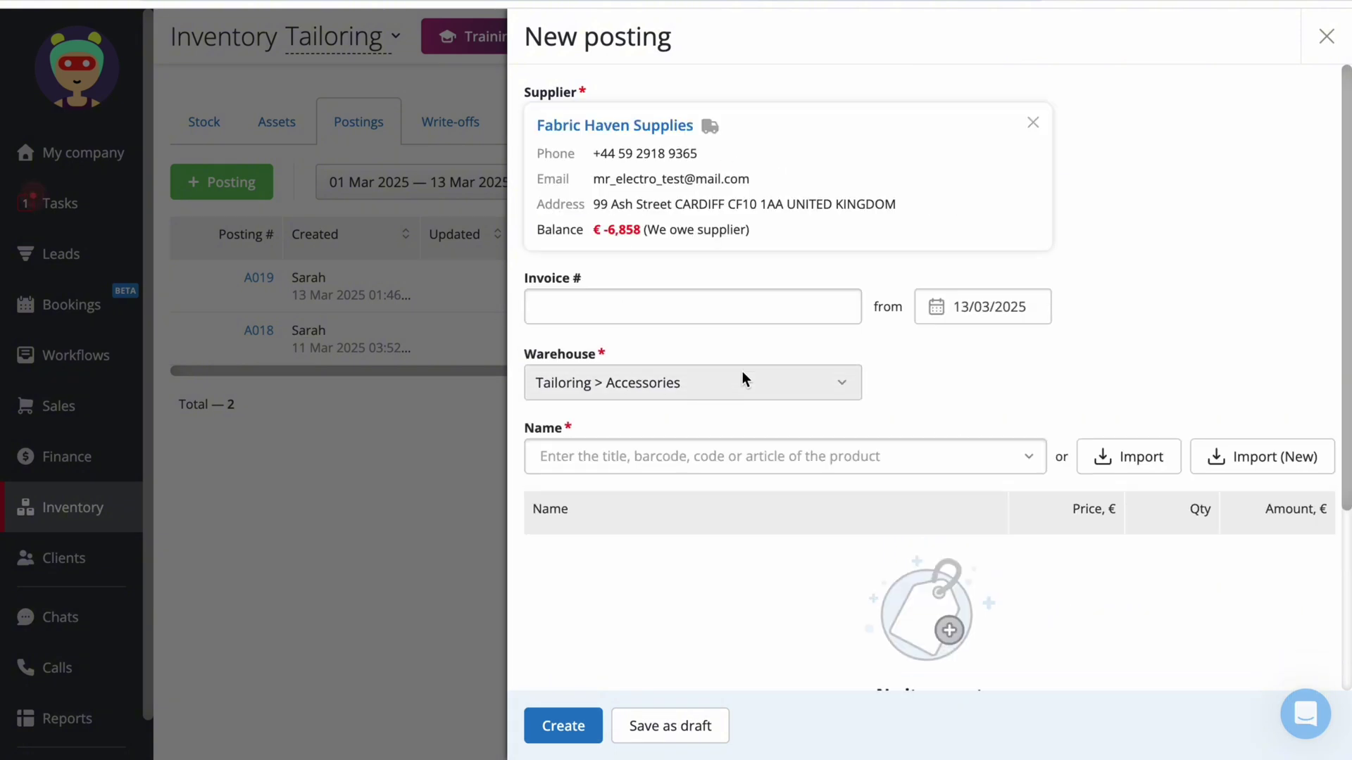
Step: Start a new product named Silk Fabric from the posting, in the Materials category, with metres as its unit of measurement
{"action": "left_click", "coordinate": [717, 457]}
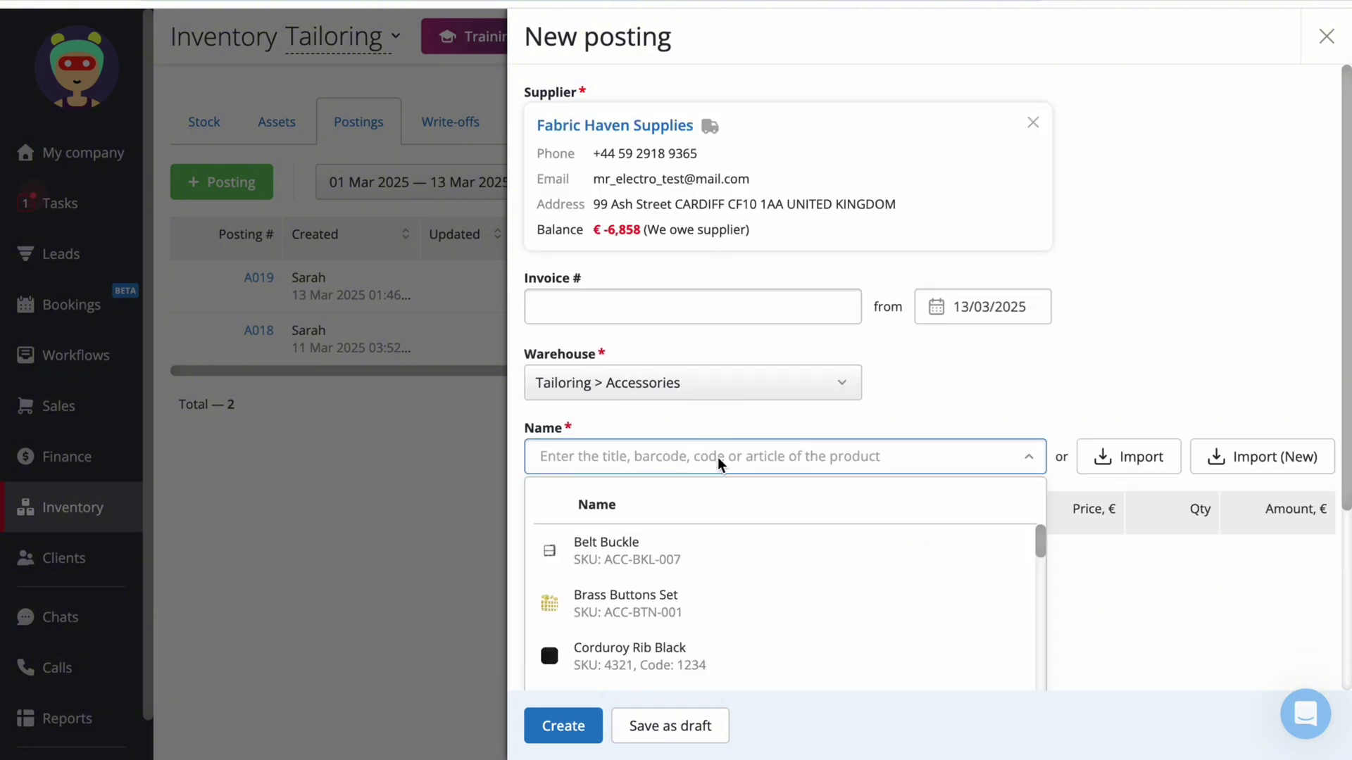
{"action": "type", "text": "Silk F"}
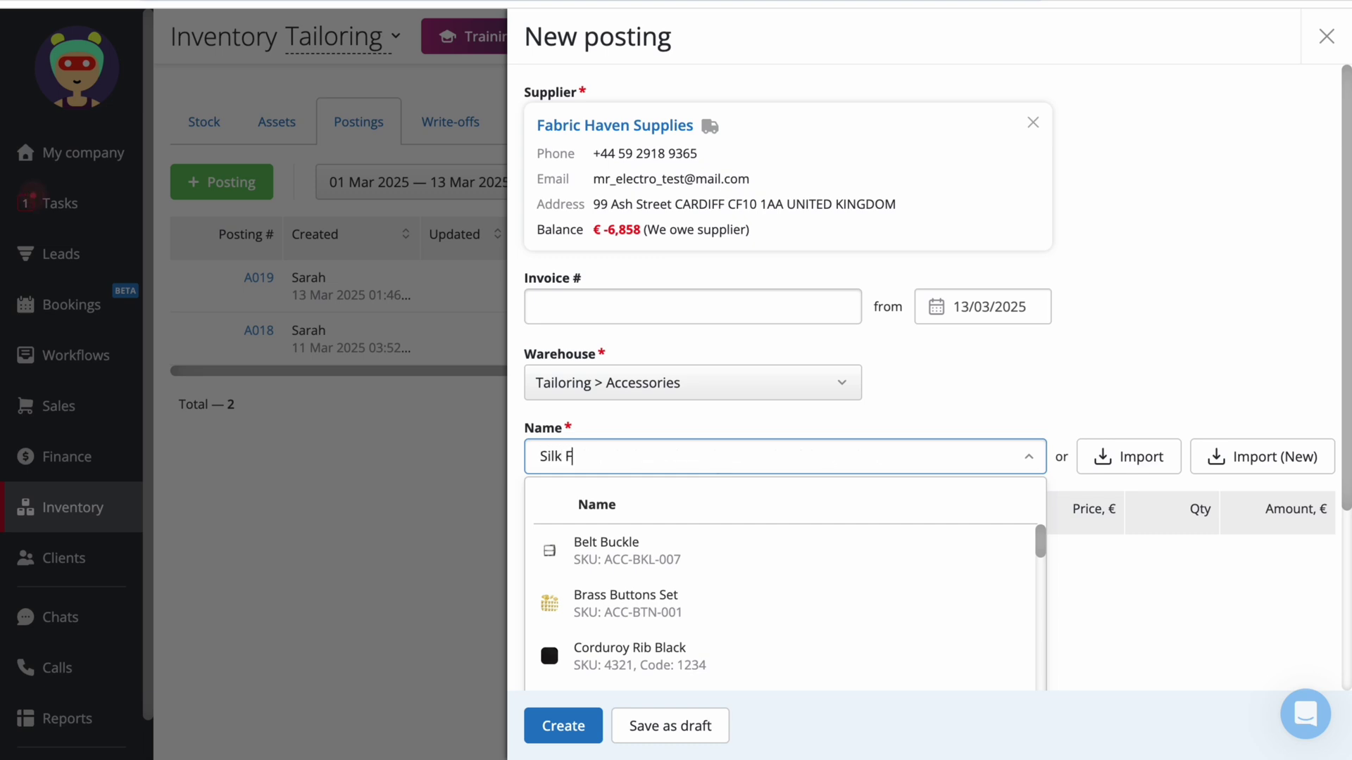
{"action": "type", "text": "abric"}
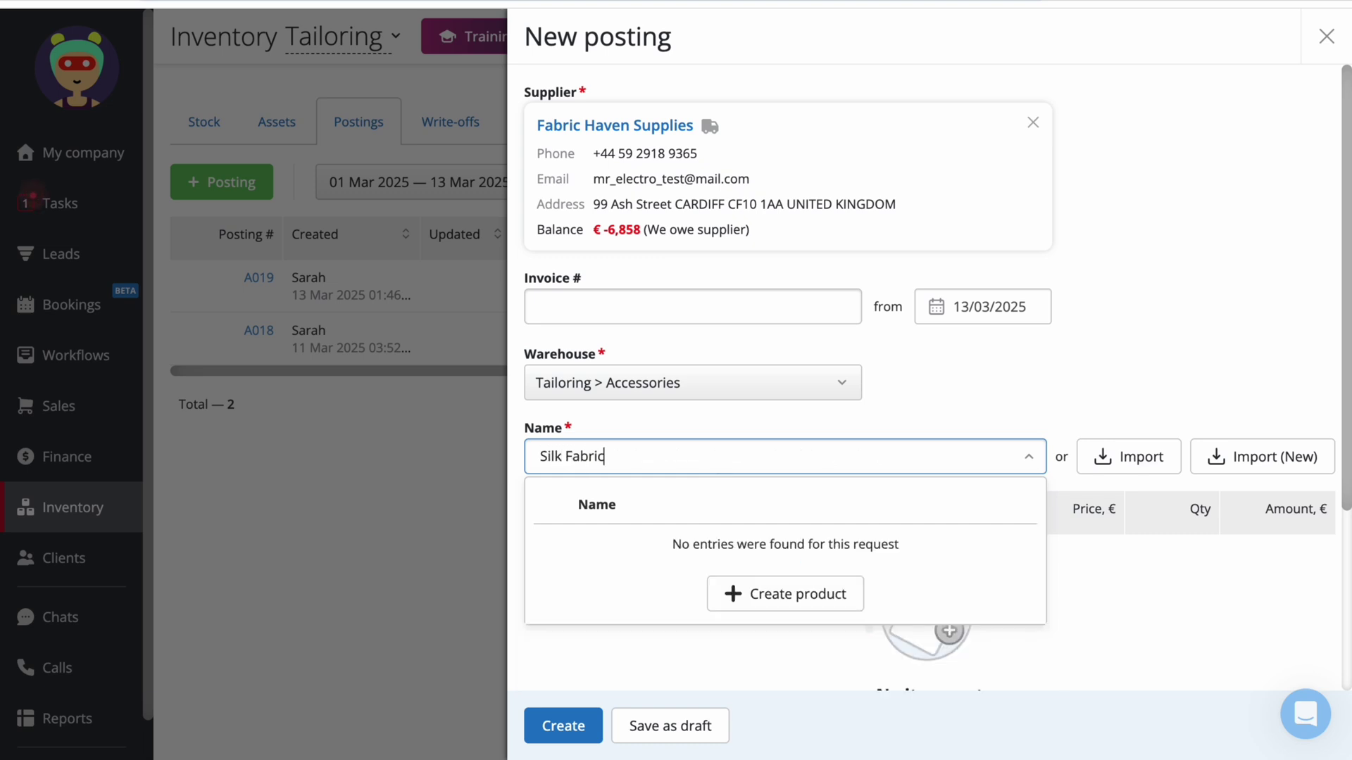
{"action": "left_click", "coordinate": [774, 607]}
{"action": "left_click", "coordinate": [918, 201]}
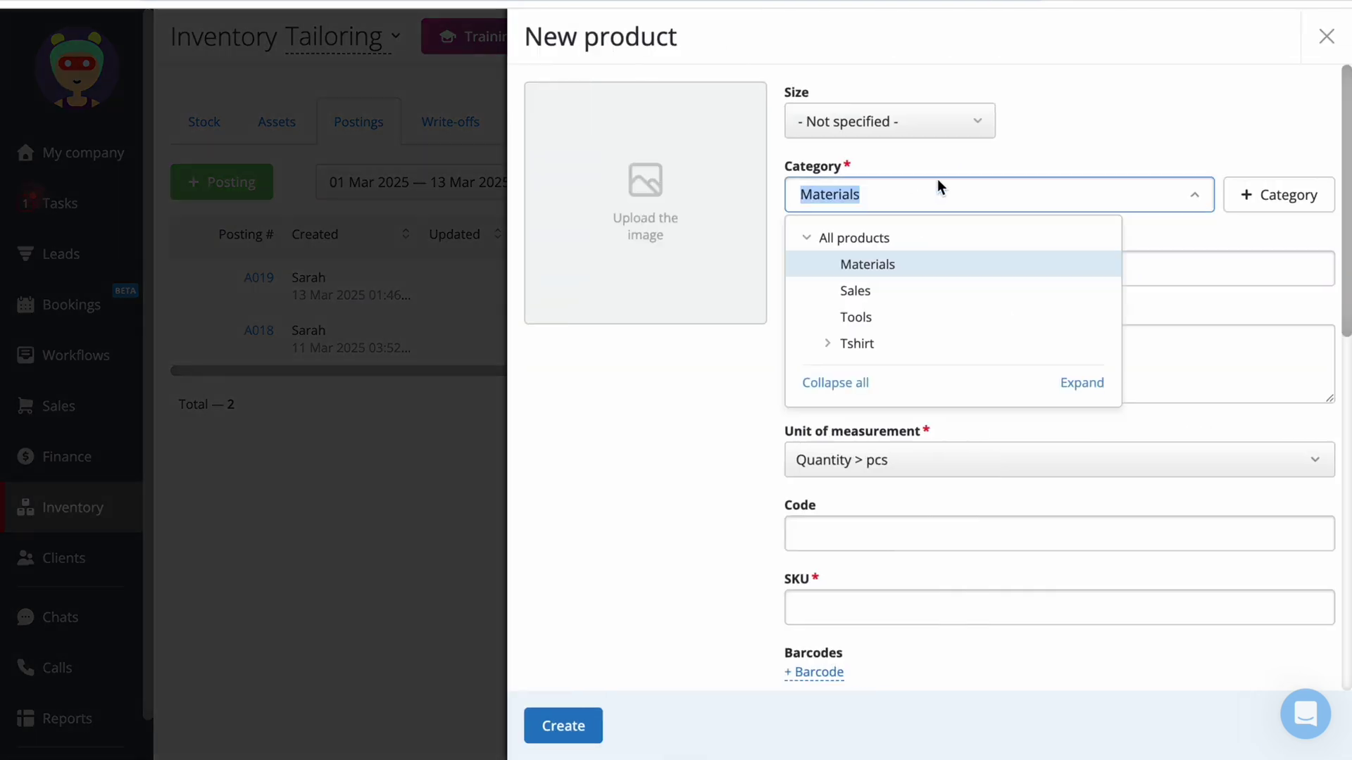
{"action": "left_click", "coordinate": [933, 192]}
{"action": "left_click", "coordinate": [901, 459]}
{"action": "left_click", "coordinate": [889, 529]}
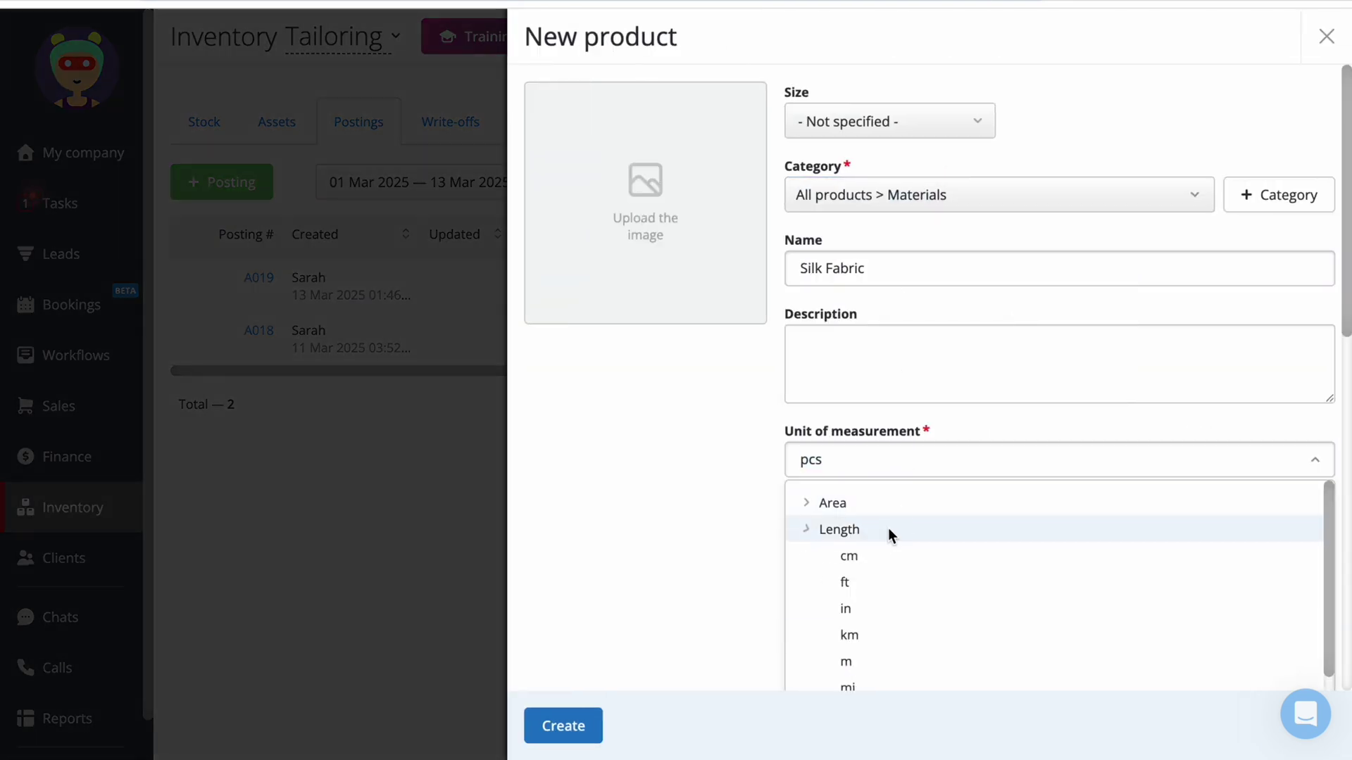
{"action": "left_click", "coordinate": [858, 662]}
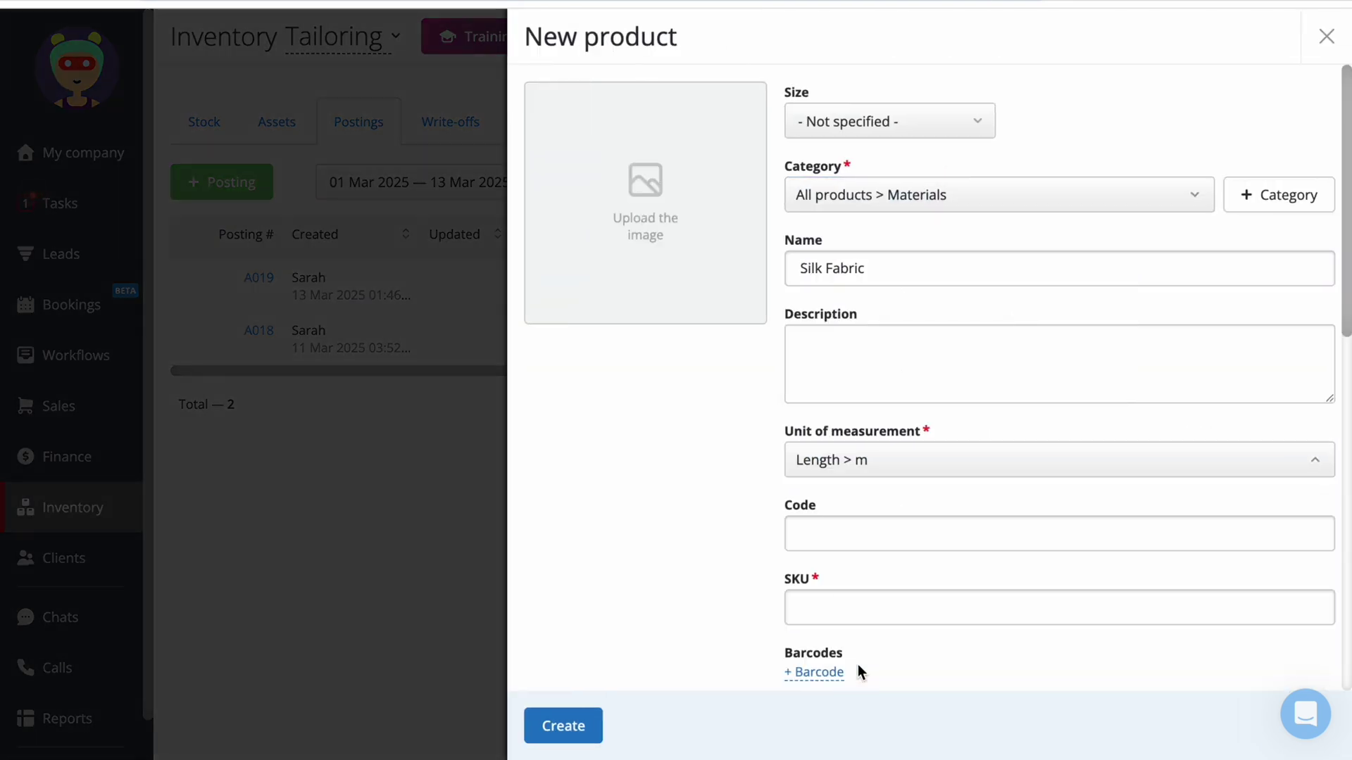
Step: Upload images-1.jpg as the product image, set the SKU to 34653632, and create the Silk Fabric product
{"action": "left_click", "coordinate": [644, 202]}
{"action": "double_click", "coordinate": [571, 269]}
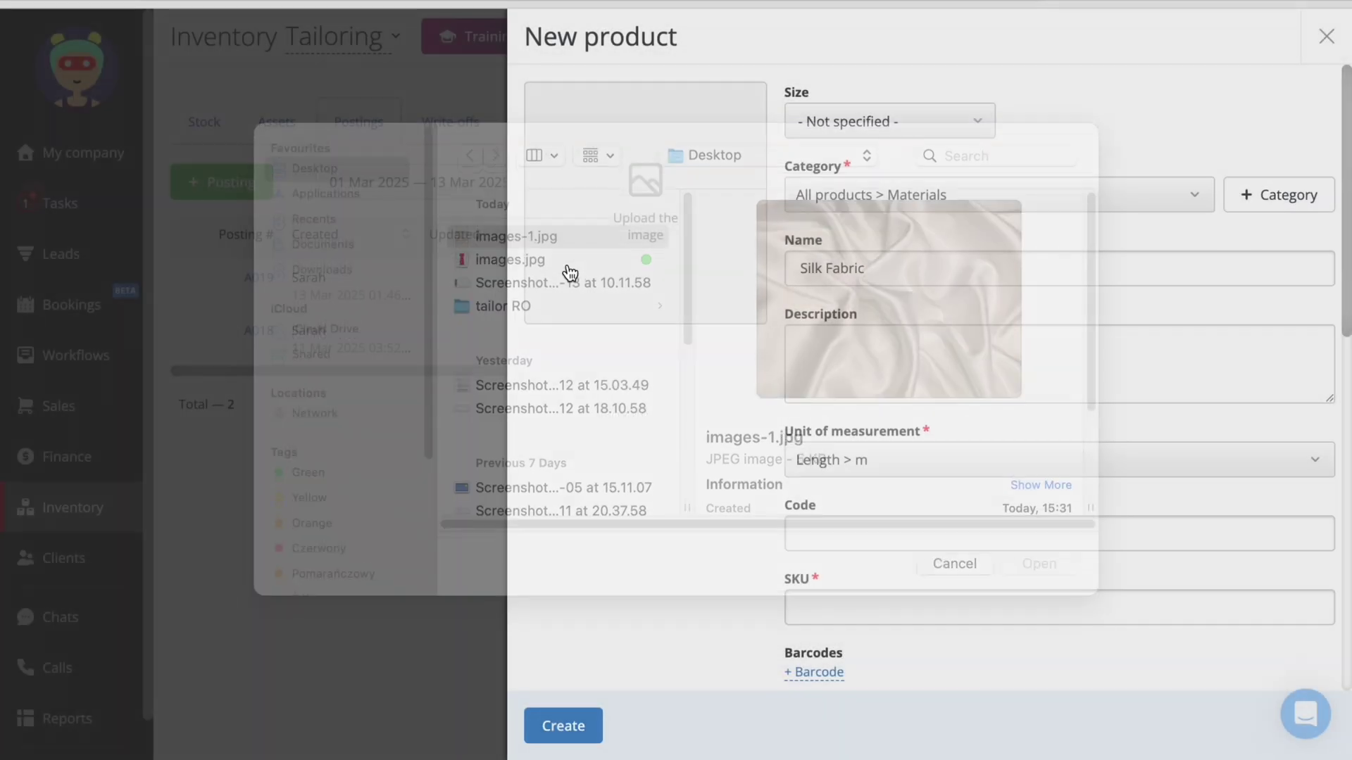
{"action": "left_click", "coordinate": [895, 354]}
{"action": "left_click", "coordinate": [848, 533]}
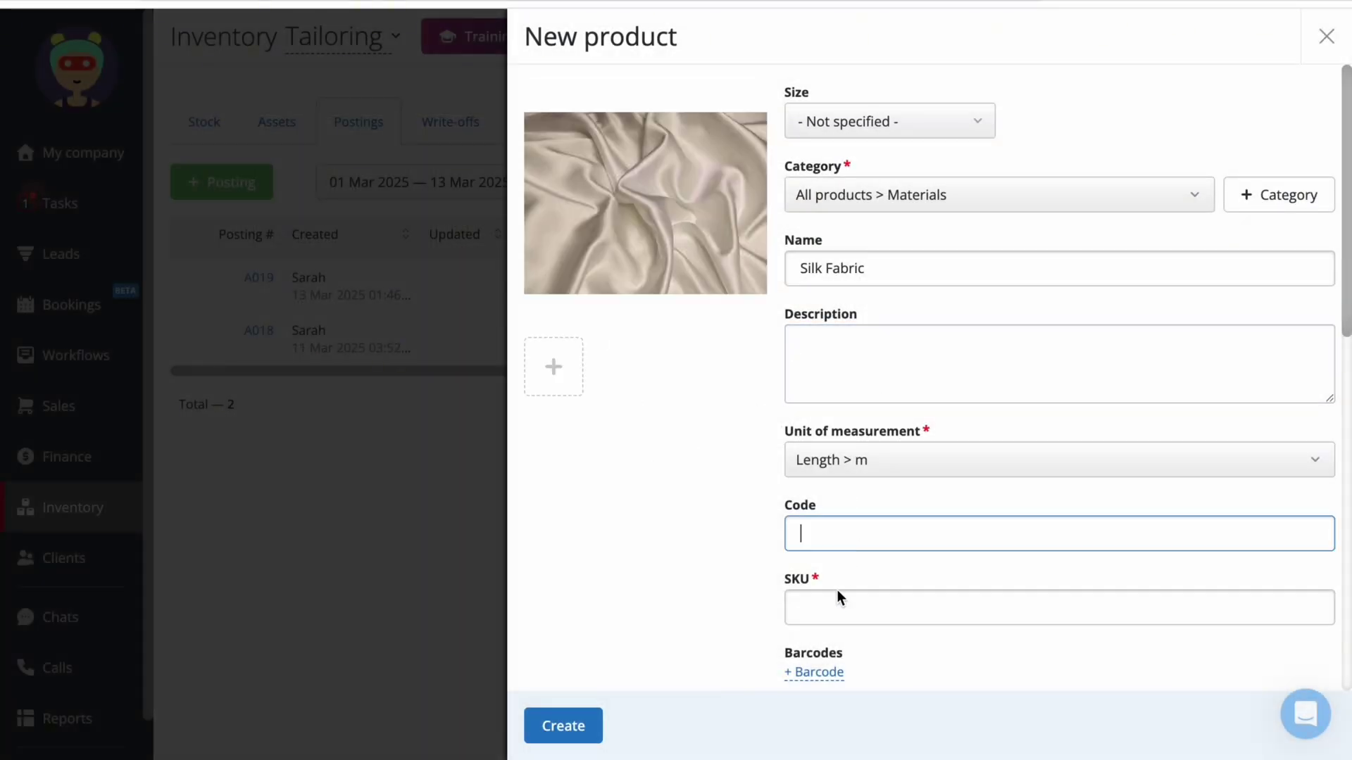
{"action": "left_click", "coordinate": [833, 605]}
{"action": "type", "text": "34653632"}
{"action": "left_click", "coordinate": [570, 739]}
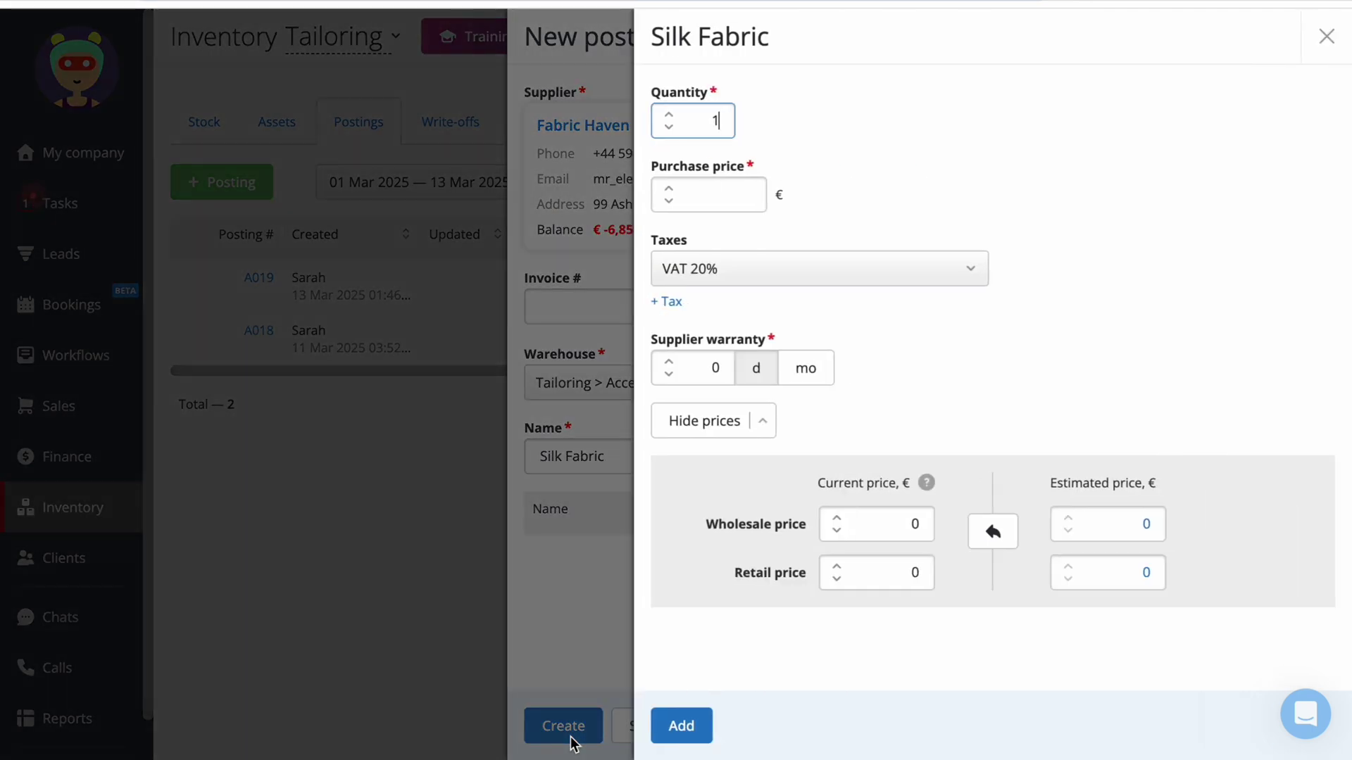
Step: Set Silk Fabric's posted quantity to 30 and its purchase price to €20
{"action": "key", "text": "BackSpace"}
{"action": "type", "text": "25"}
{"action": "type", "text": "0"}
{"action": "key", "text": "Tab"}
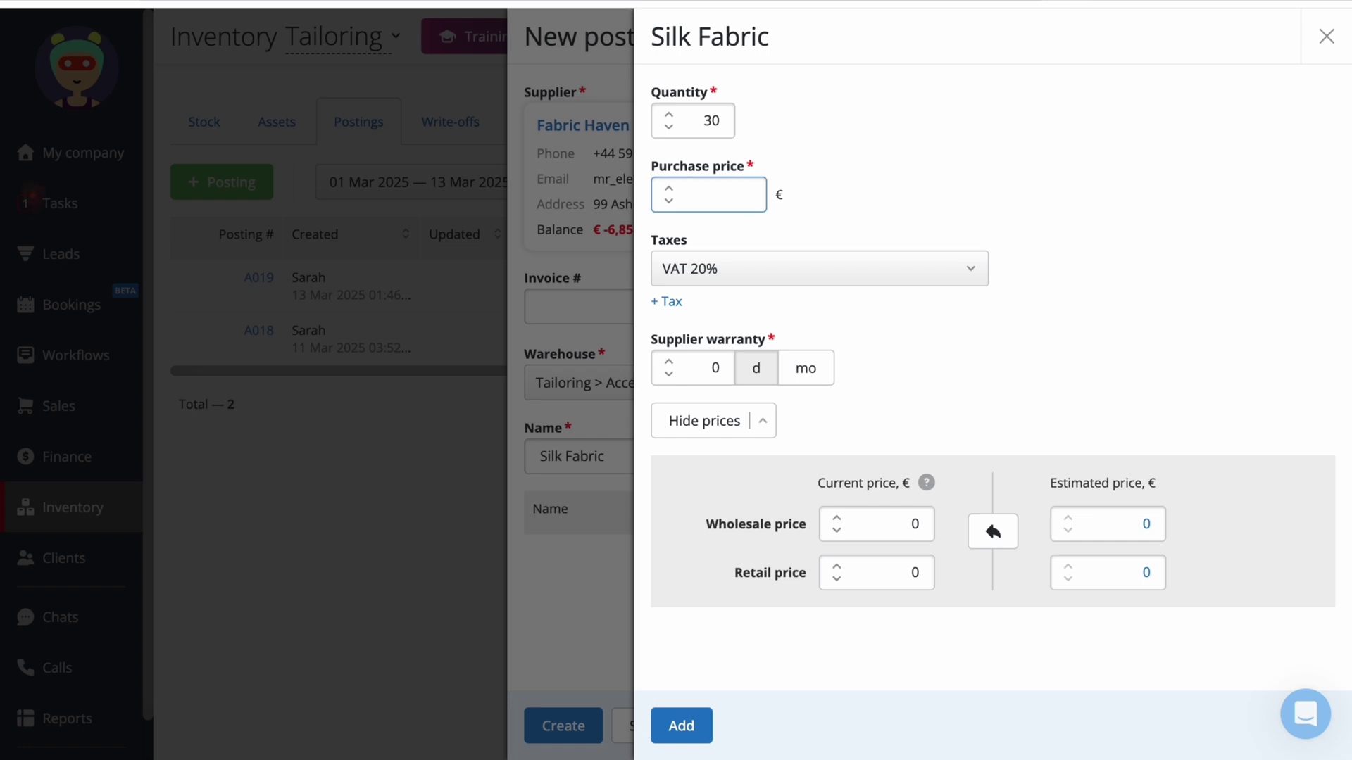
{"action": "type", "text": "20"}
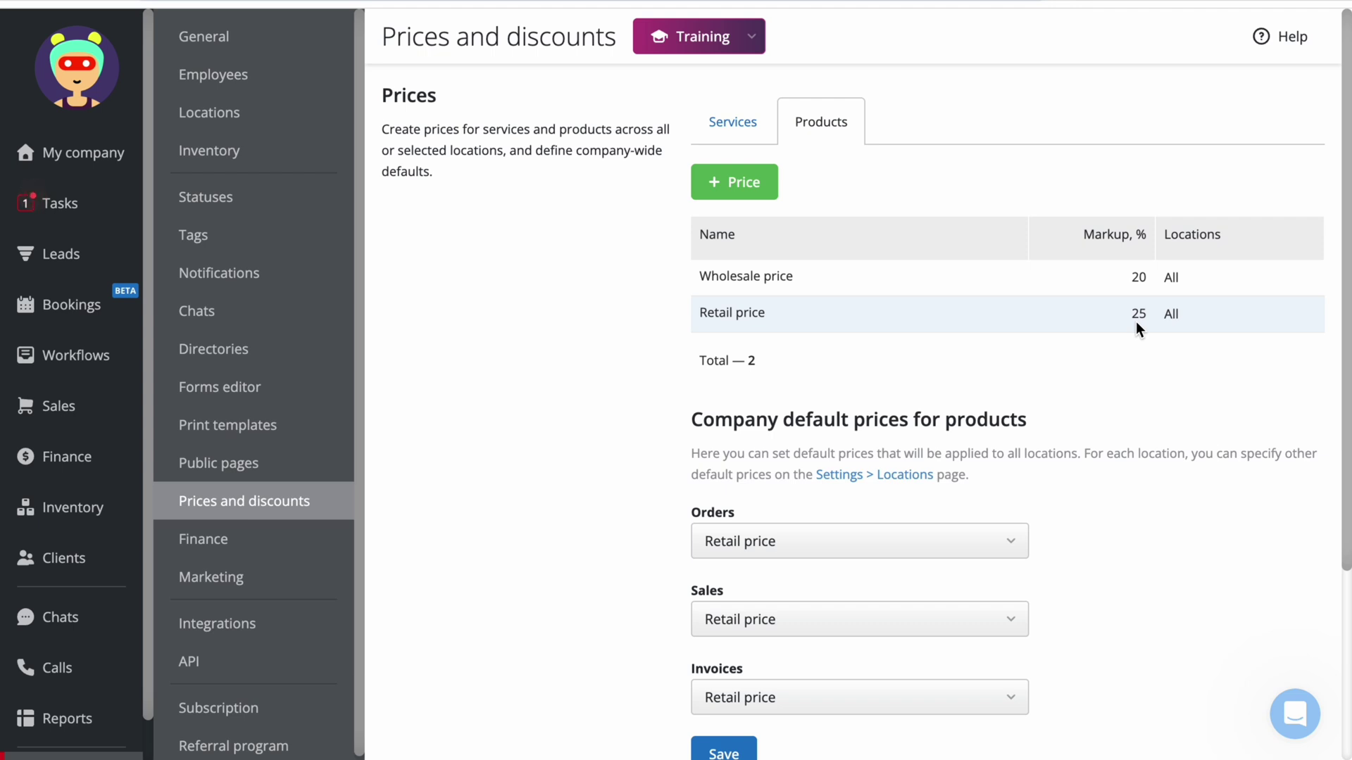
Step: Check the product markups in Prices and discounts, and add Silk Fabric to the posting with its estimated prices applied as current prices
{"action": "left_click", "coordinate": [895, 277]}
{"action": "left_click", "coordinate": [480, 120]}
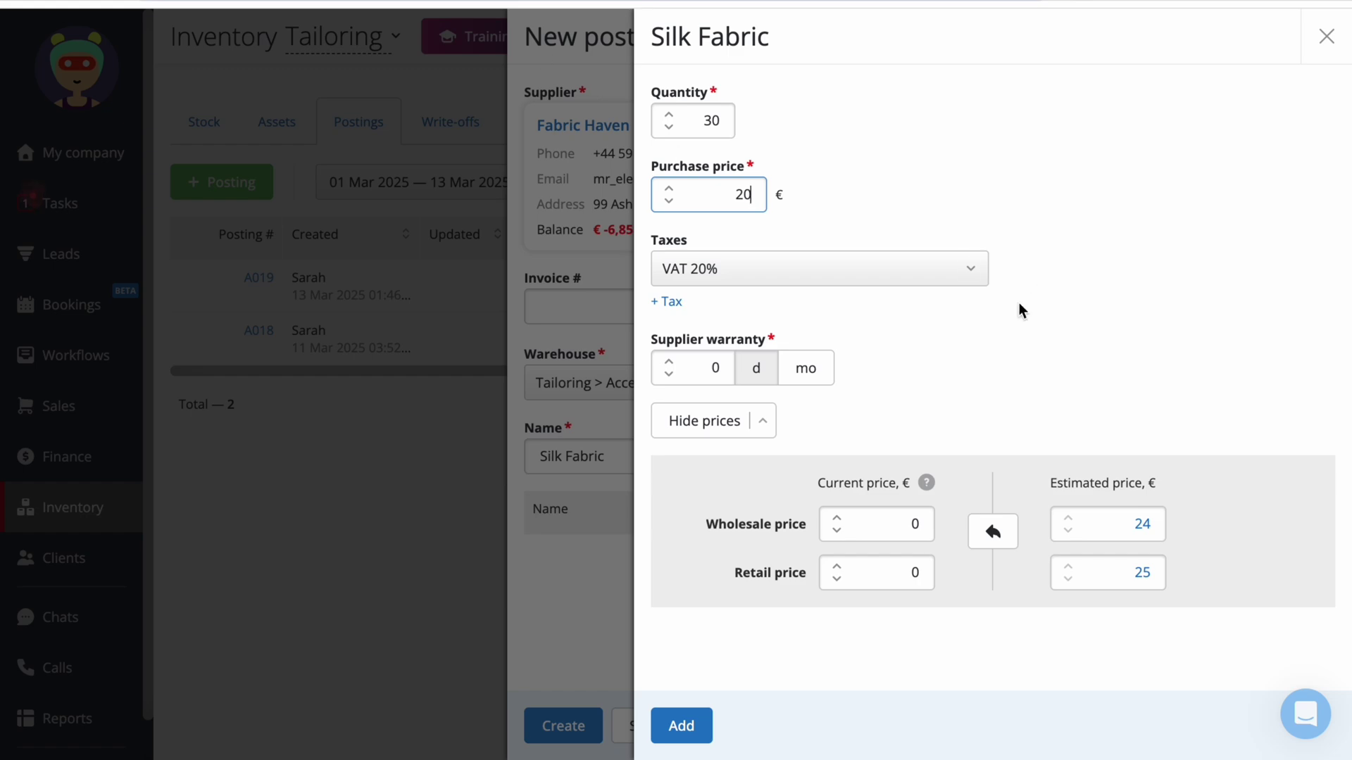
{"action": "left_click", "coordinate": [993, 532]}
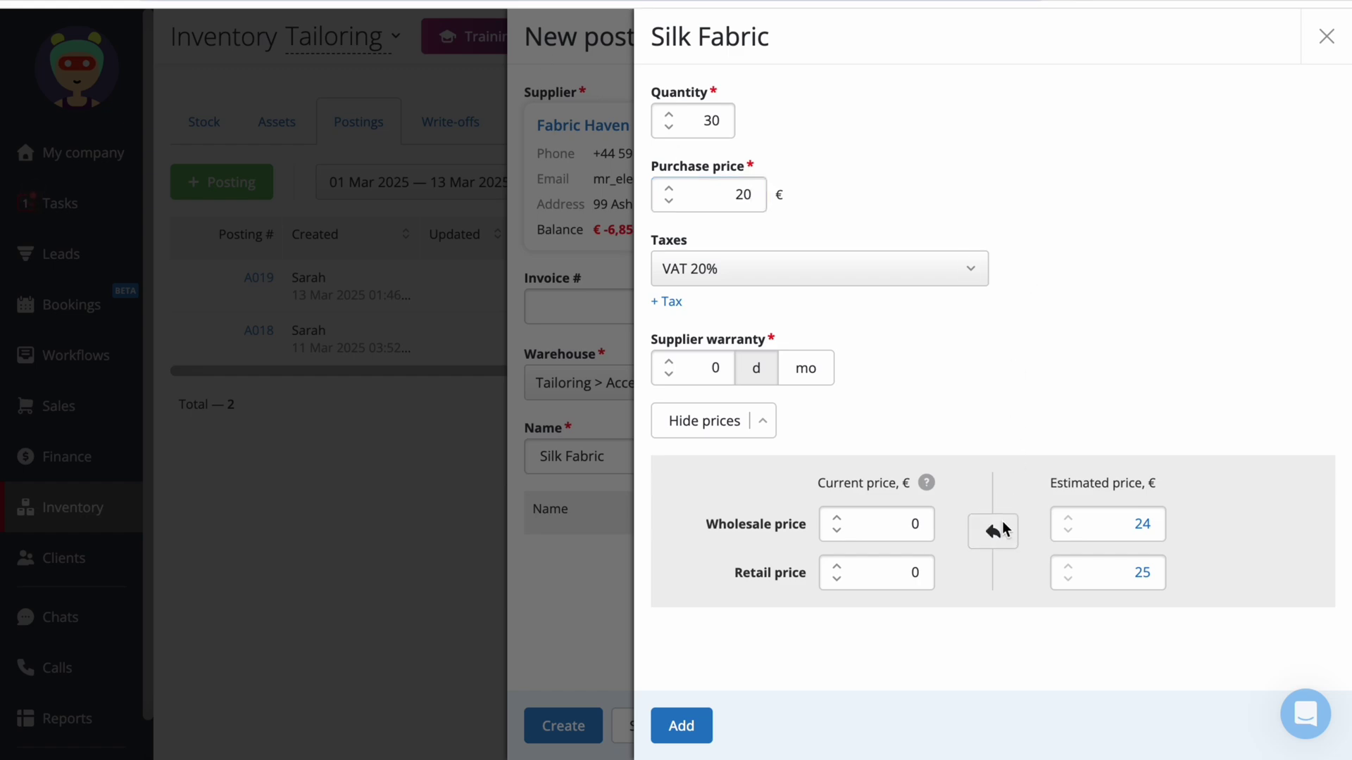
{"action": "left_click", "coordinate": [681, 725]}
Step: Find Decorative Zipper for the posting and enter a quantity of 10 with a purchase price of €10
{"action": "left_click", "coordinate": [677, 457]}
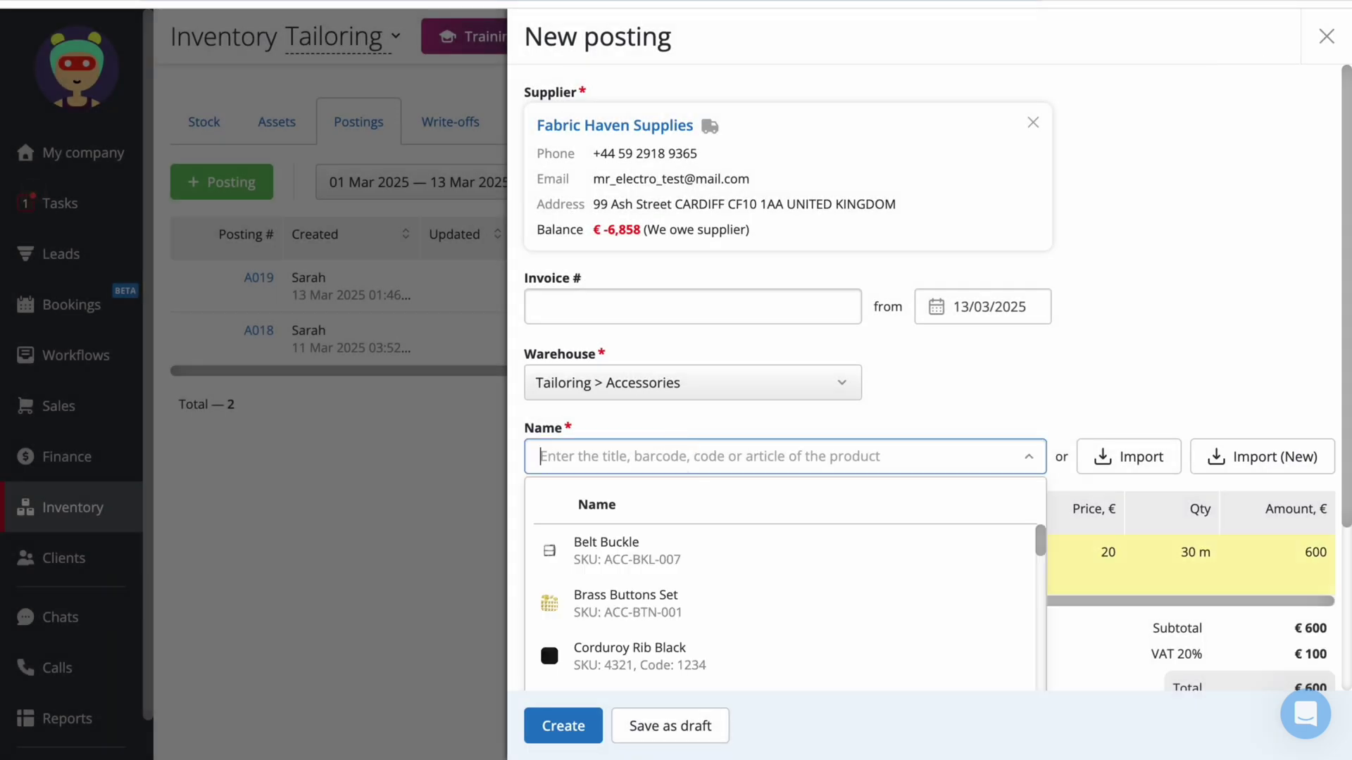
{"action": "type", "text": "zipper"}
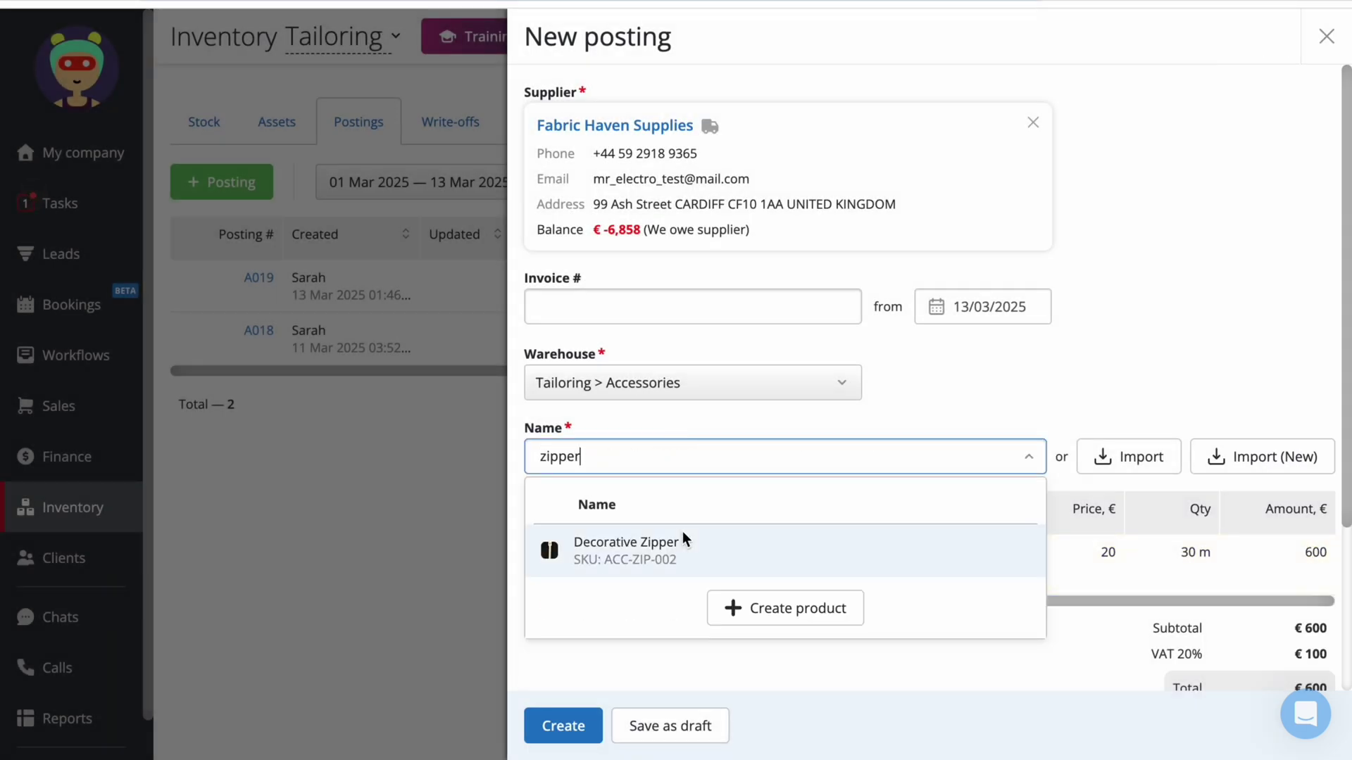
{"action": "left_click", "coordinate": [736, 556]}
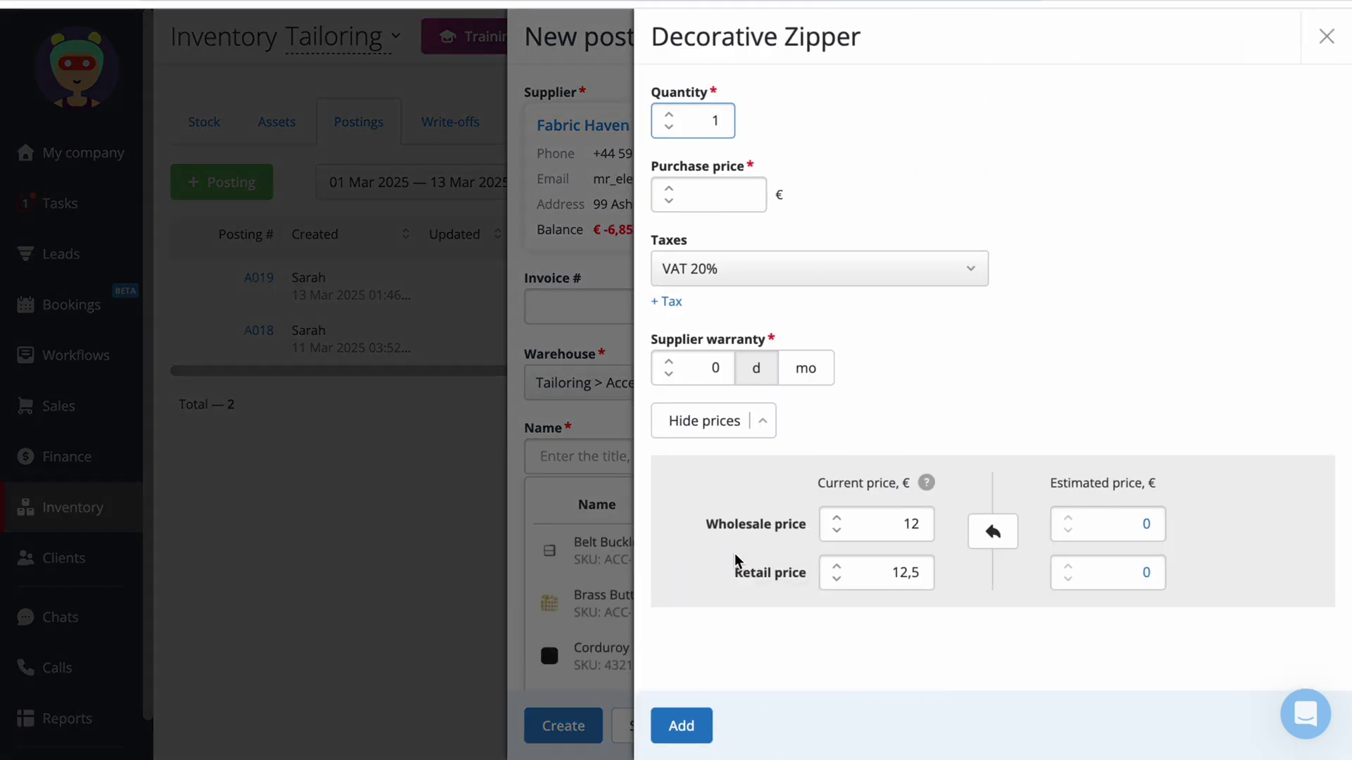
{"action": "type", "text": "0"}
{"action": "left_click", "coordinate": [750, 194]}
{"action": "type", "text": "10"}
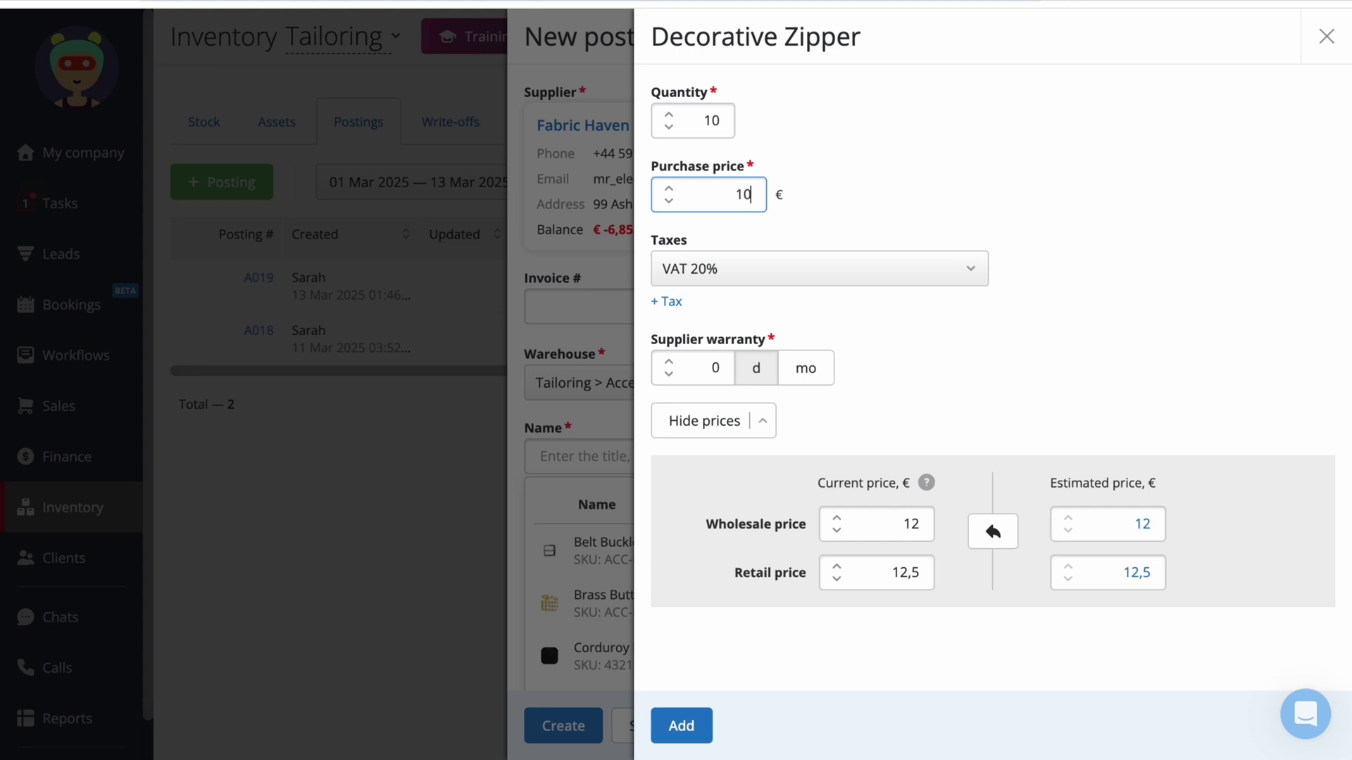
Step: Set the zipper's purchase price to €15, apply the estimated wholesale and retail prices, and add it to the posting
{"action": "key", "text": "BackSpace"}
{"action": "type", "text": "2"}
{"action": "key", "text": "BackSpace"}
{"action": "type", "text": "5"}
{"action": "left_click", "coordinate": [1007, 533]}
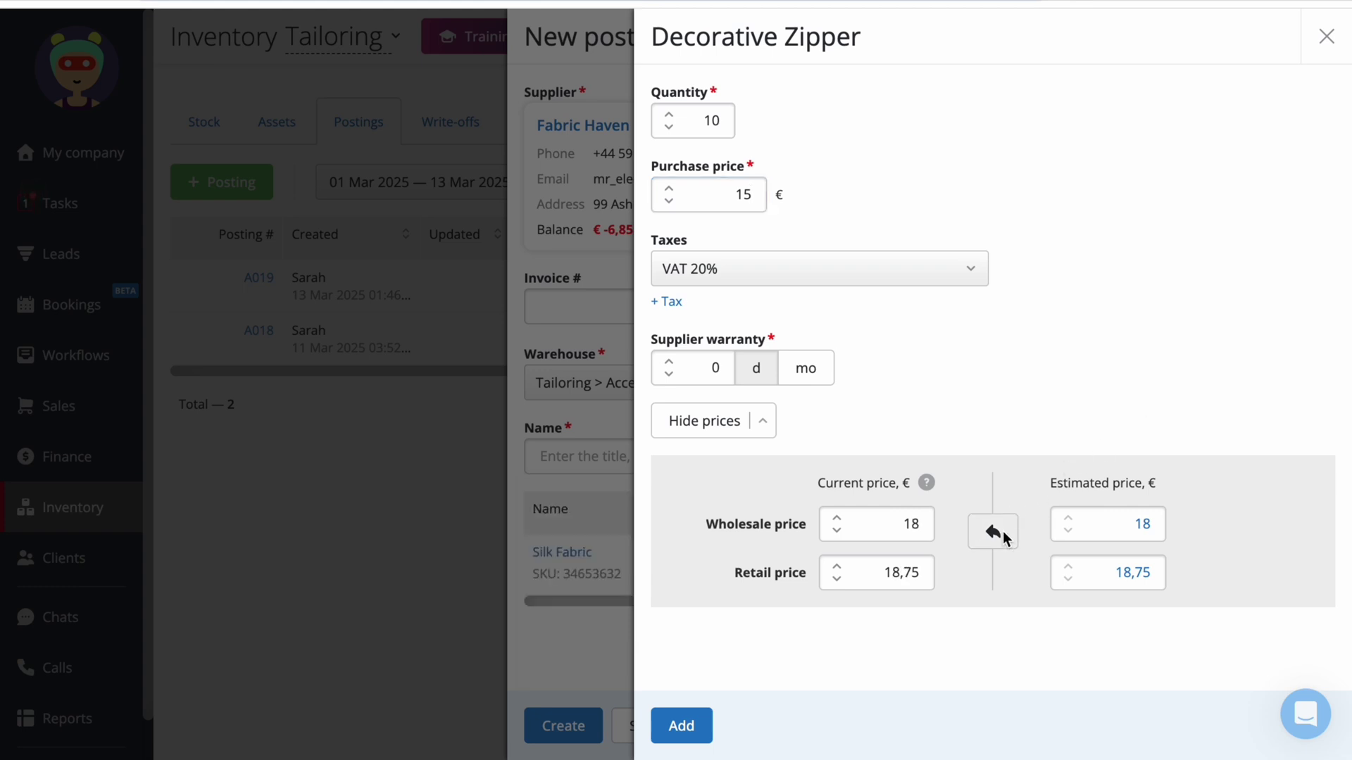
{"action": "left_click", "coordinate": [683, 725]}
Step: Create the posting with Pay from cashbox enabled, and create its €750 expense with the Due to balance payment method
{"action": "scroll", "coordinate": [640, 521], "scroll_direction": "down", "scroll_amount": 2}
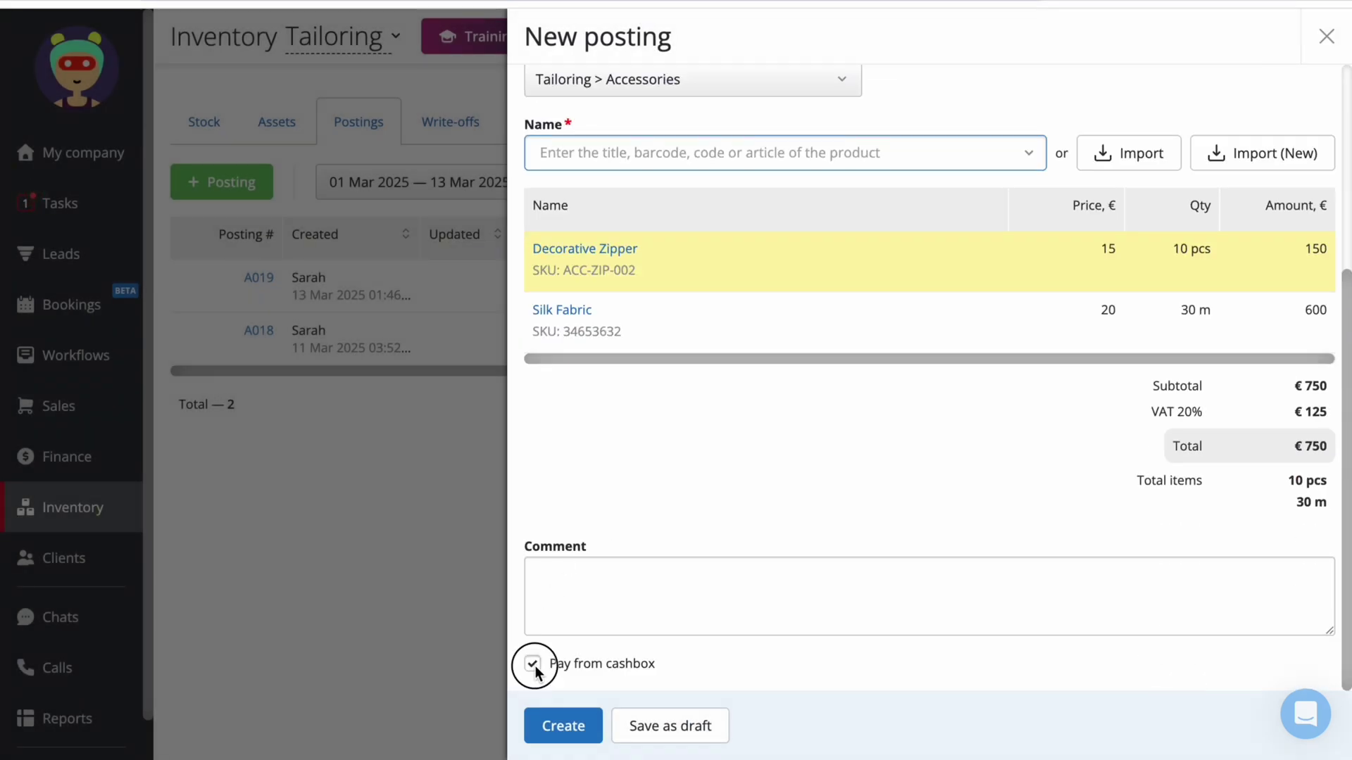
{"action": "scroll", "coordinate": [657, 490], "scroll_direction": "up", "scroll_amount": 2}
{"action": "scroll", "coordinate": [656, 484], "scroll_direction": "up", "scroll_amount": 2}
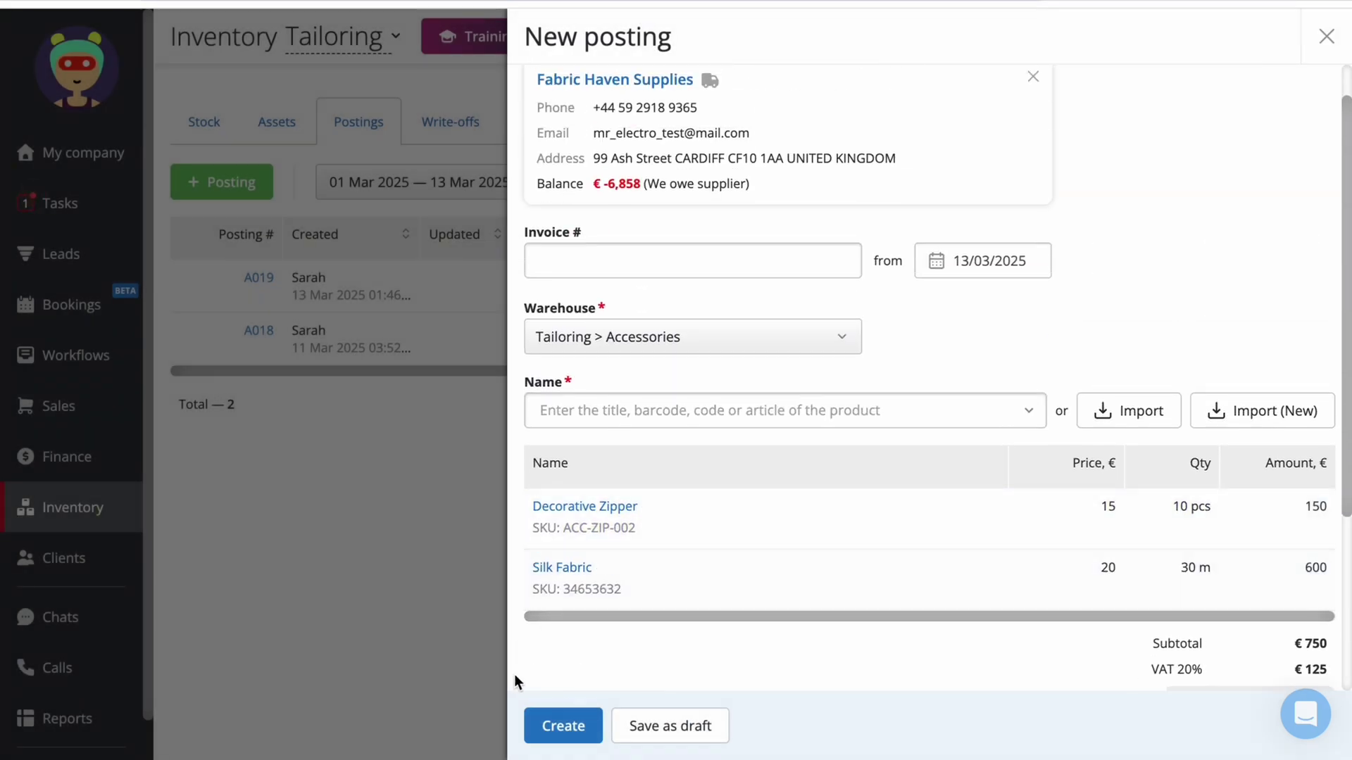
{"action": "left_click", "coordinate": [559, 728]}
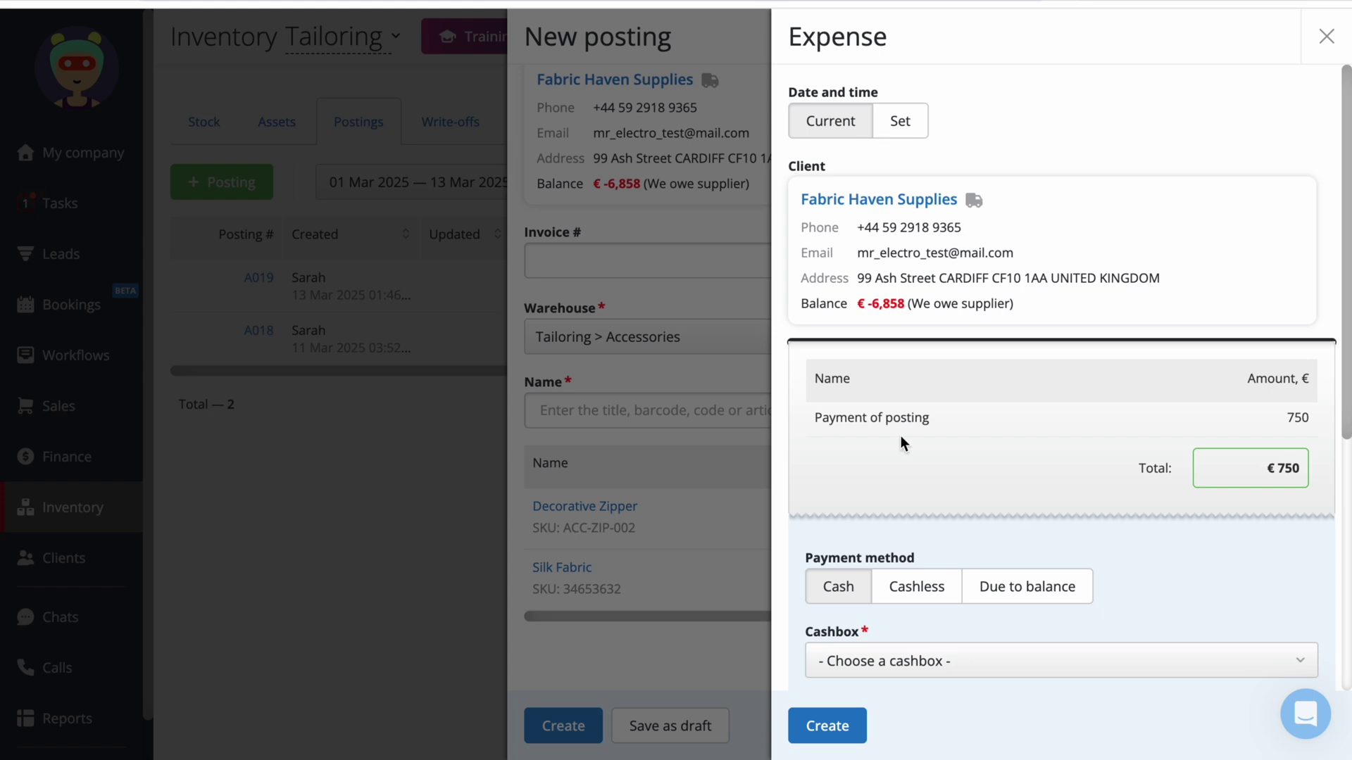
{"action": "left_click", "coordinate": [1006, 585]}
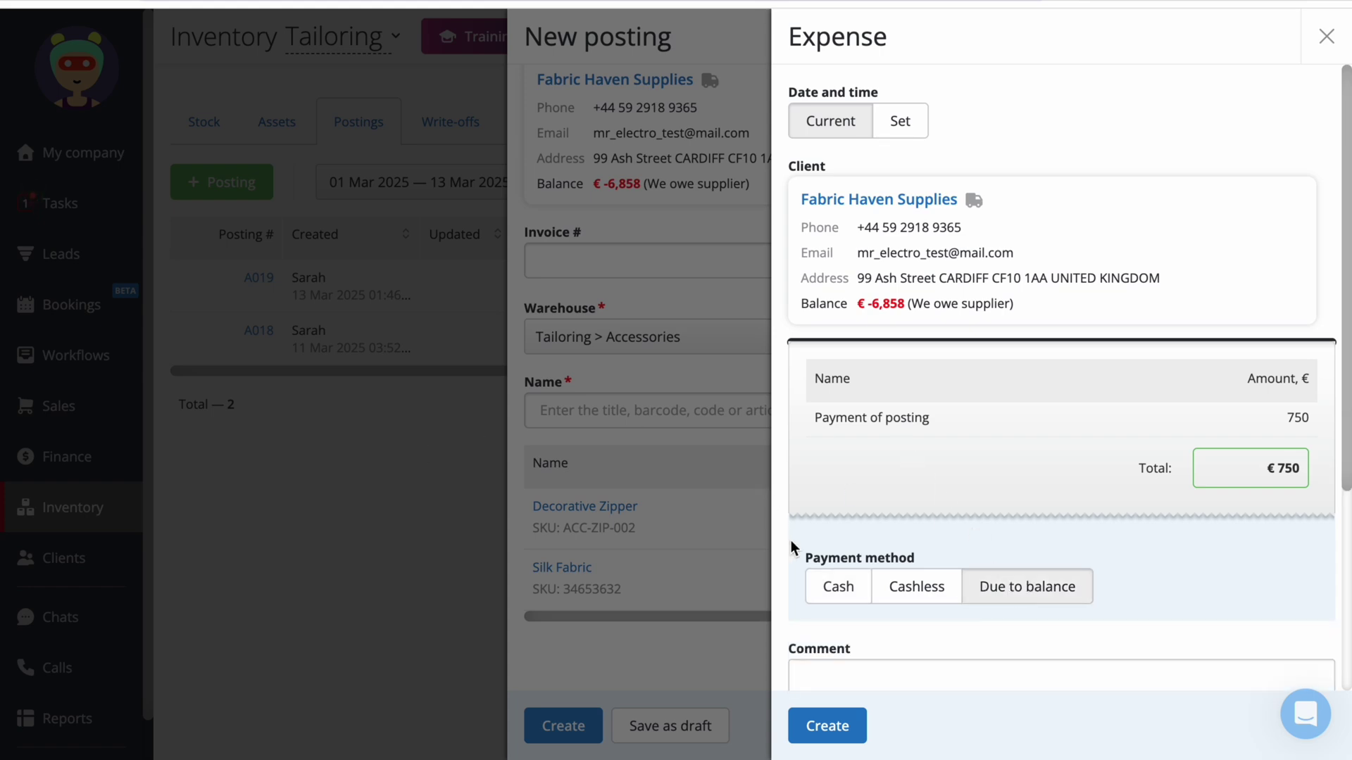
{"action": "scroll", "coordinate": [791, 539], "scroll_direction": "down", "scroll_amount": 5}
{"action": "left_click", "coordinate": [815, 724]}
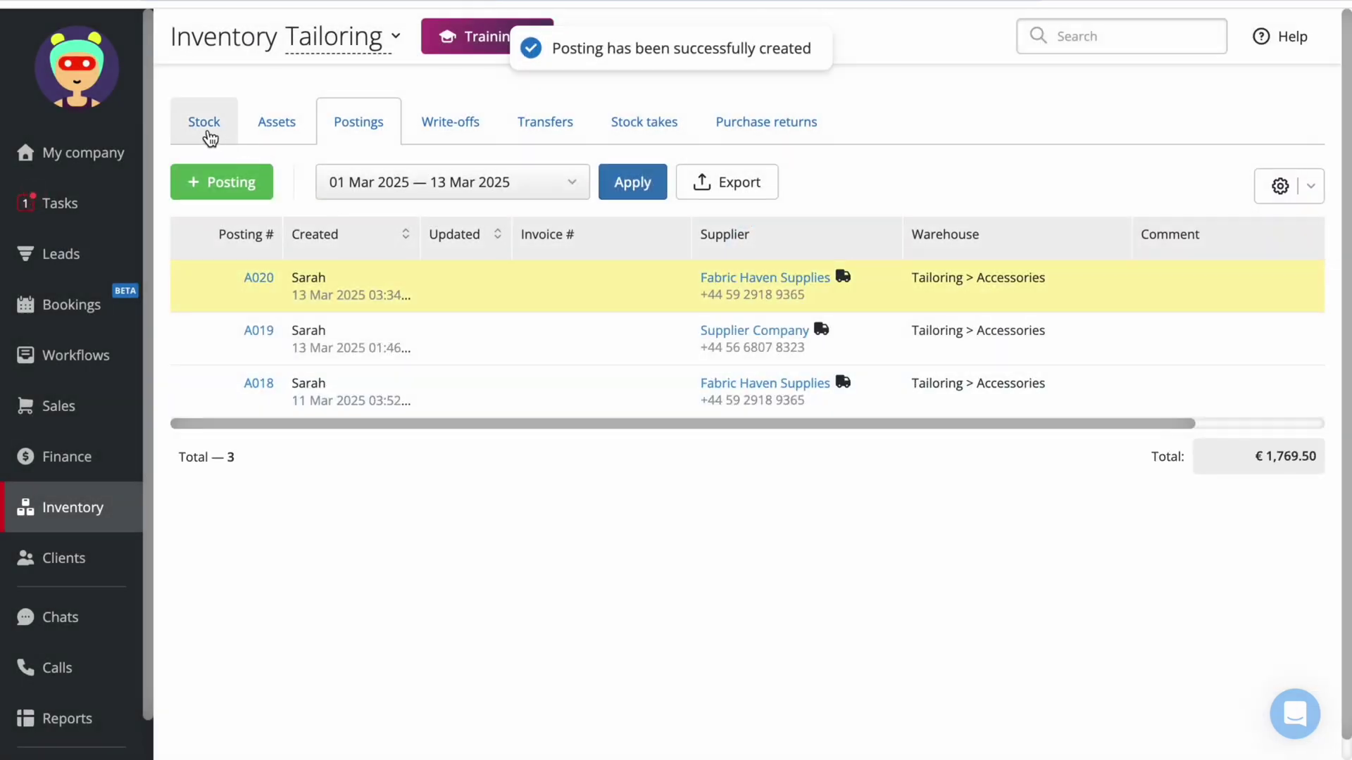
Step: Search the stock for Silk, open Silk Fabric, and examine its movement history and stock details
{"action": "left_click", "coordinate": [204, 123]}
{"action": "left_click", "coordinate": [1070, 40]}
{"action": "type", "text": "Silk"}
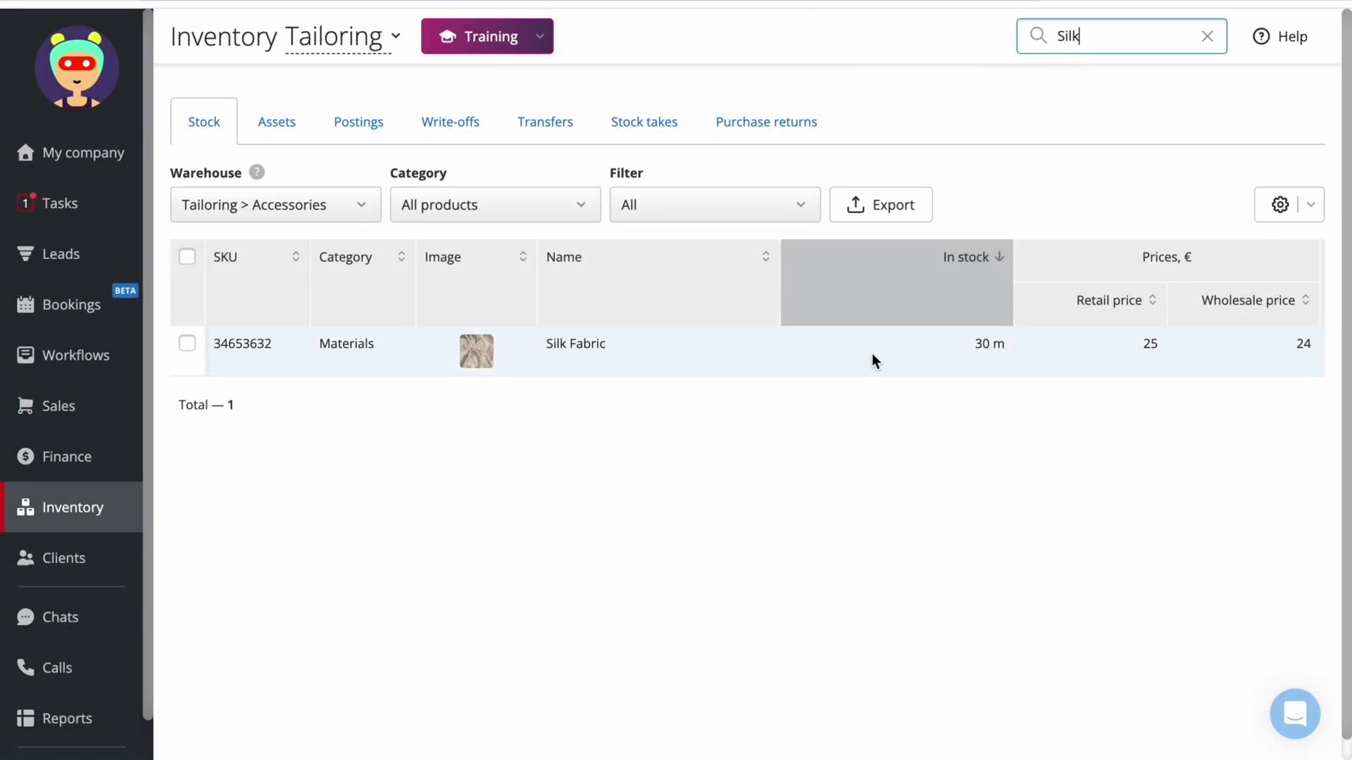
{"action": "left_click", "coordinate": [644, 359]}
{"action": "left_click", "coordinate": [740, 89]}
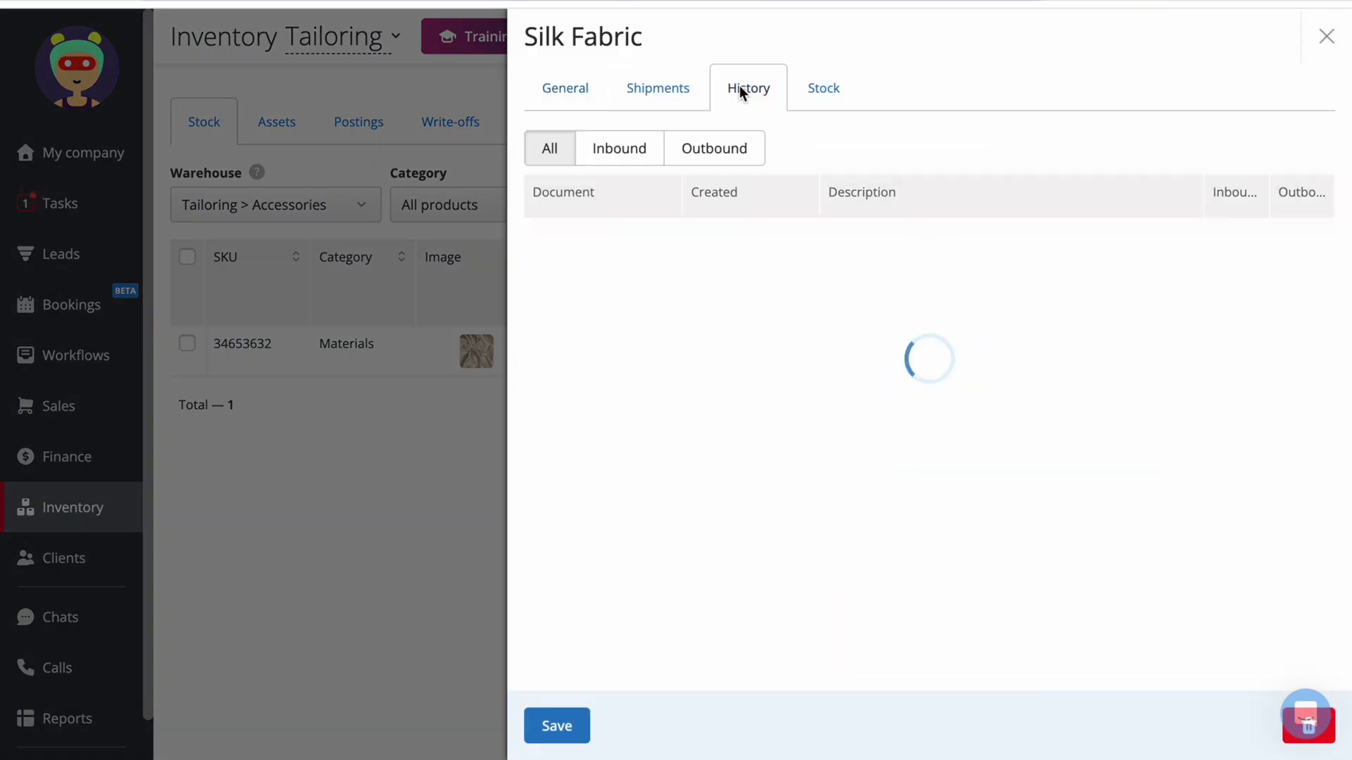
{"action": "left_click", "coordinate": [833, 99]}
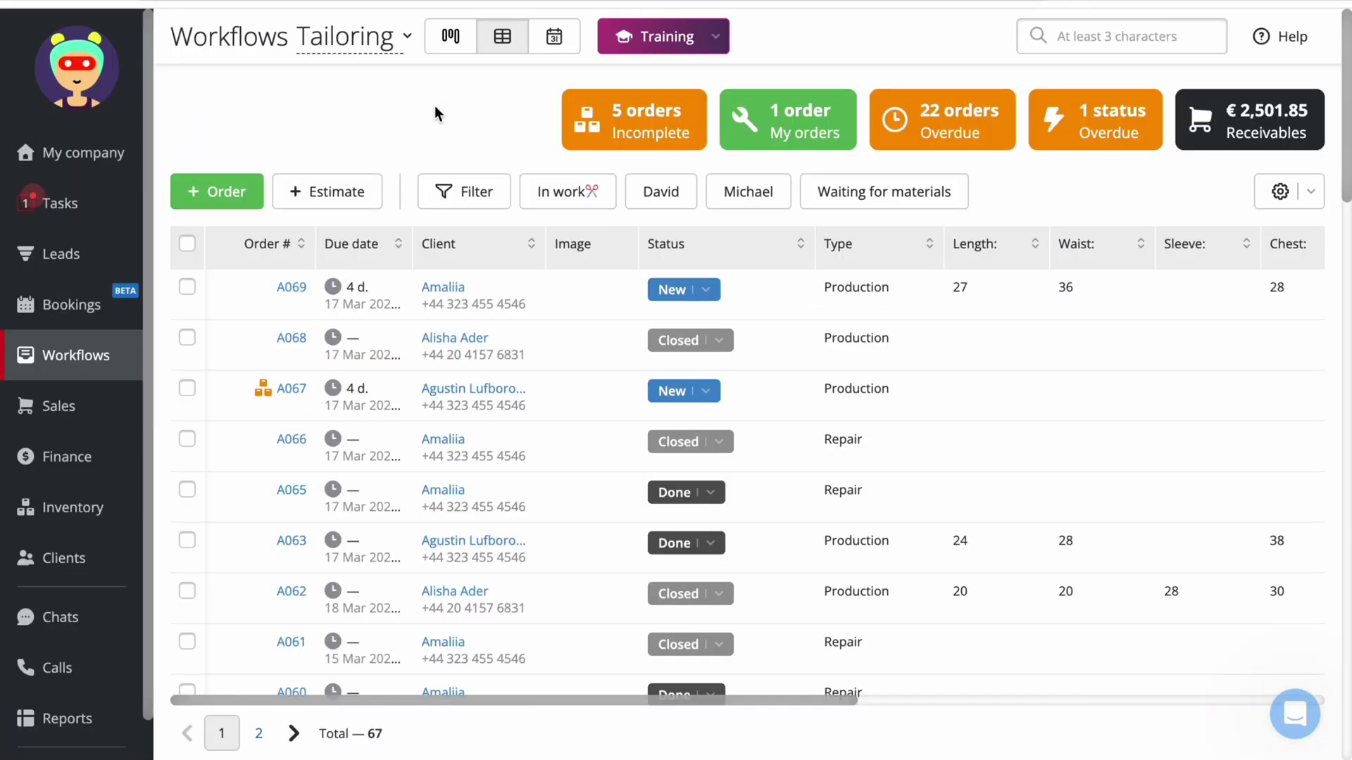
Step: Open a new order form, examine its production detail, measurement and general info fields, and close it without creating an order
{"action": "left_click", "coordinate": [219, 197]}
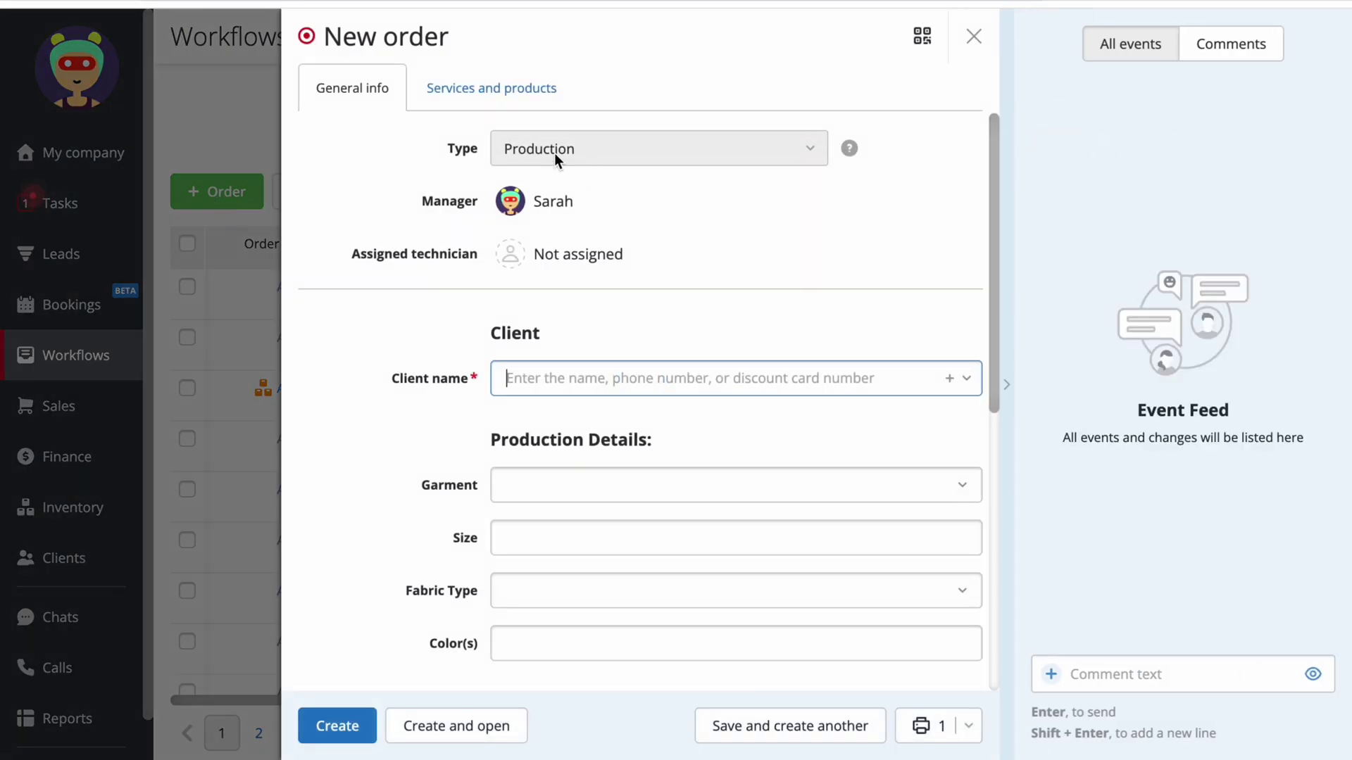
{"action": "scroll", "coordinate": [395, 332], "scroll_direction": "down", "scroll_amount": 5}
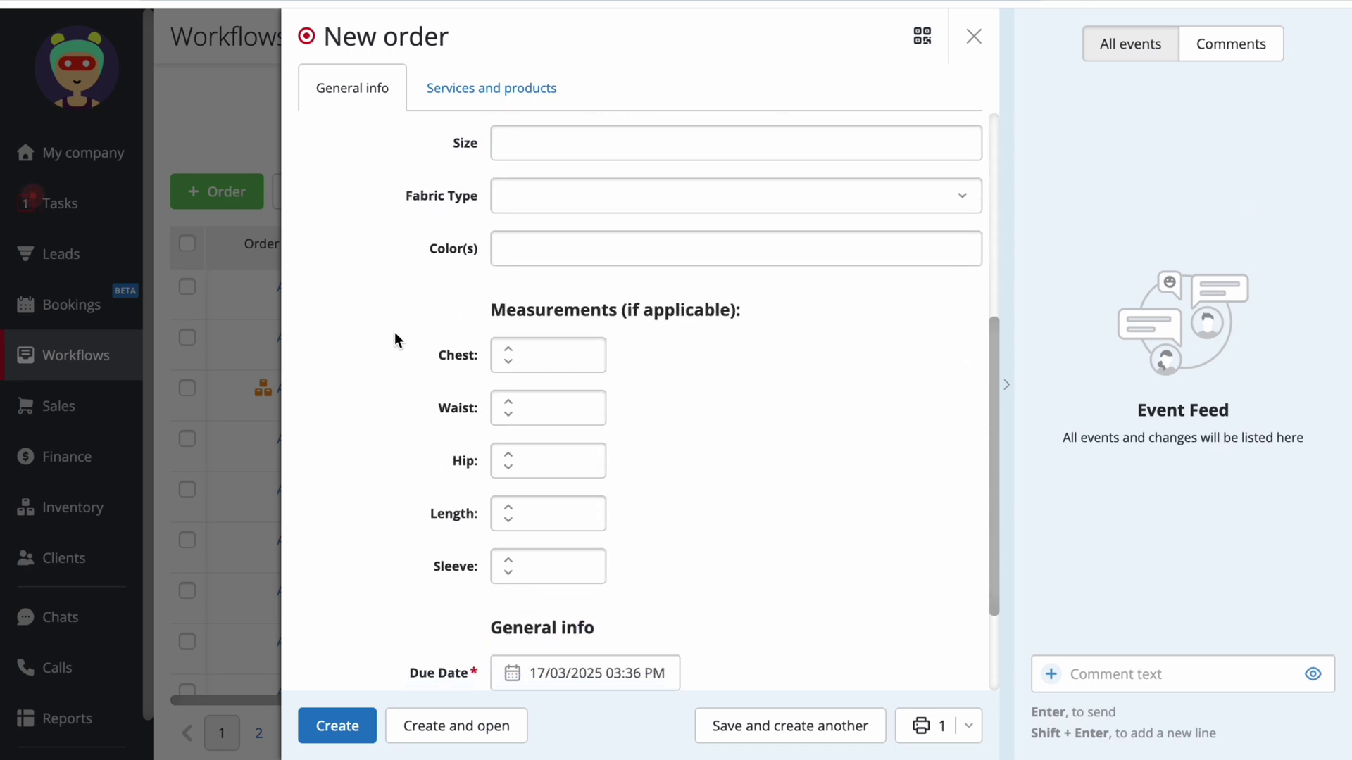
{"action": "scroll", "coordinate": [394, 331], "scroll_direction": "down", "scroll_amount": 1}
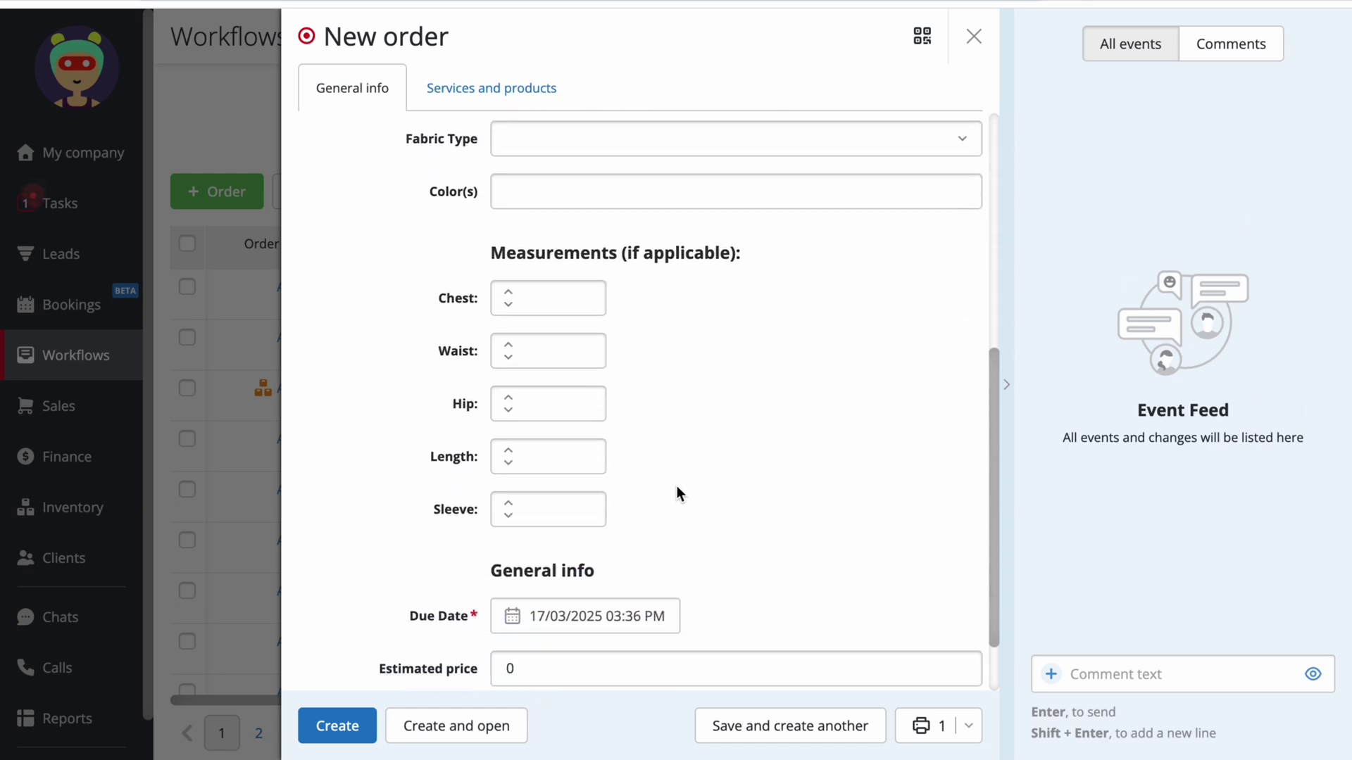
{"action": "scroll", "coordinate": [678, 486], "scroll_direction": "up", "scroll_amount": 3}
{"action": "left_click", "coordinate": [239, 137]}
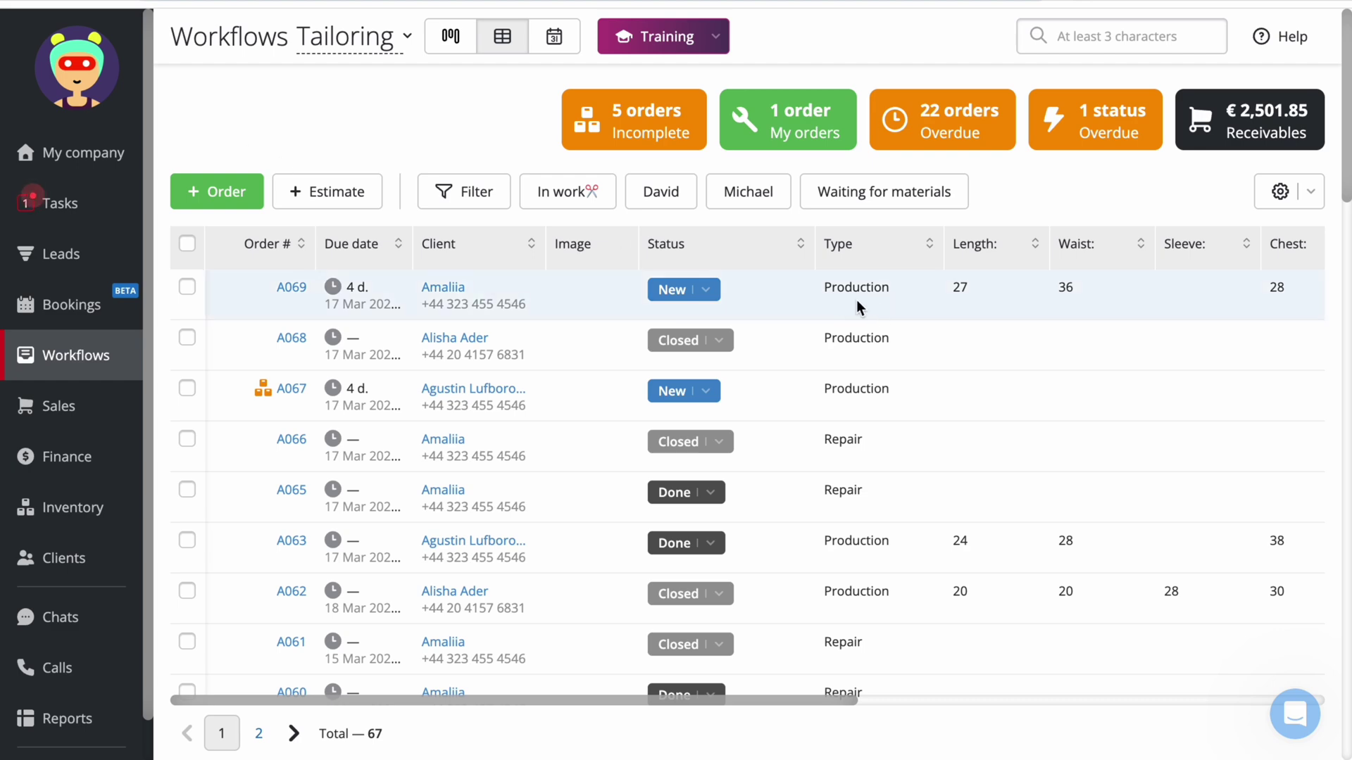
Step: Open the newest order in the list and add the Production service to its services and products
{"action": "left_click", "coordinate": [289, 295]}
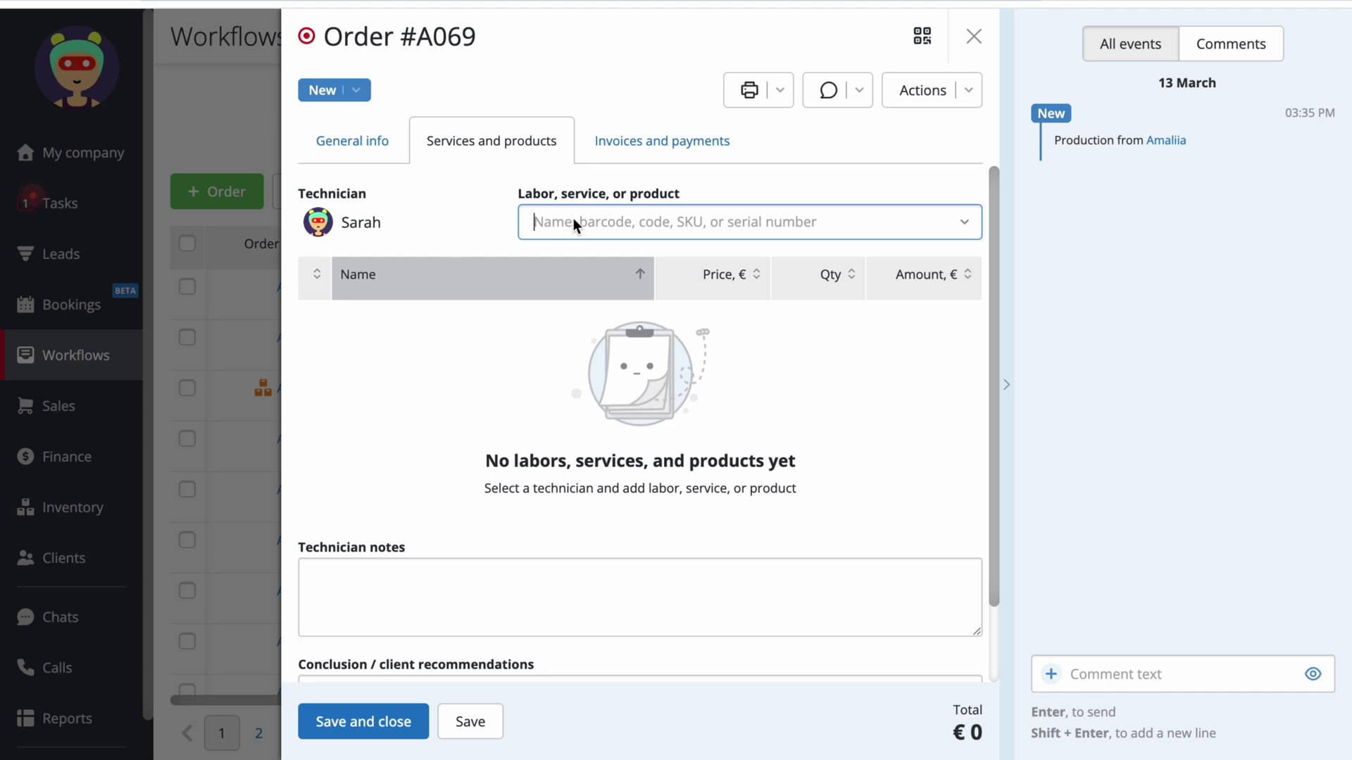
{"action": "type", "text": "prod"}
{"action": "left_click", "coordinate": [621, 268]}
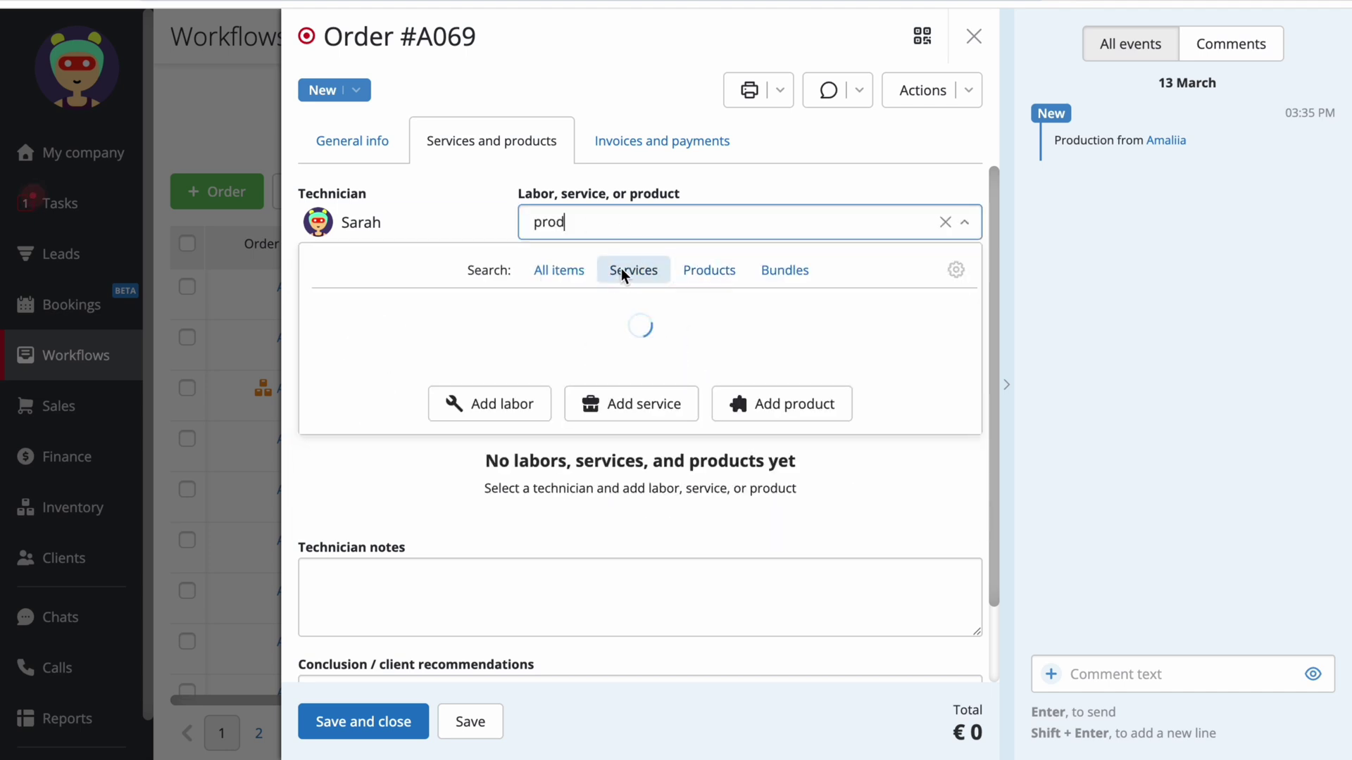
{"action": "left_click", "coordinate": [582, 368]}
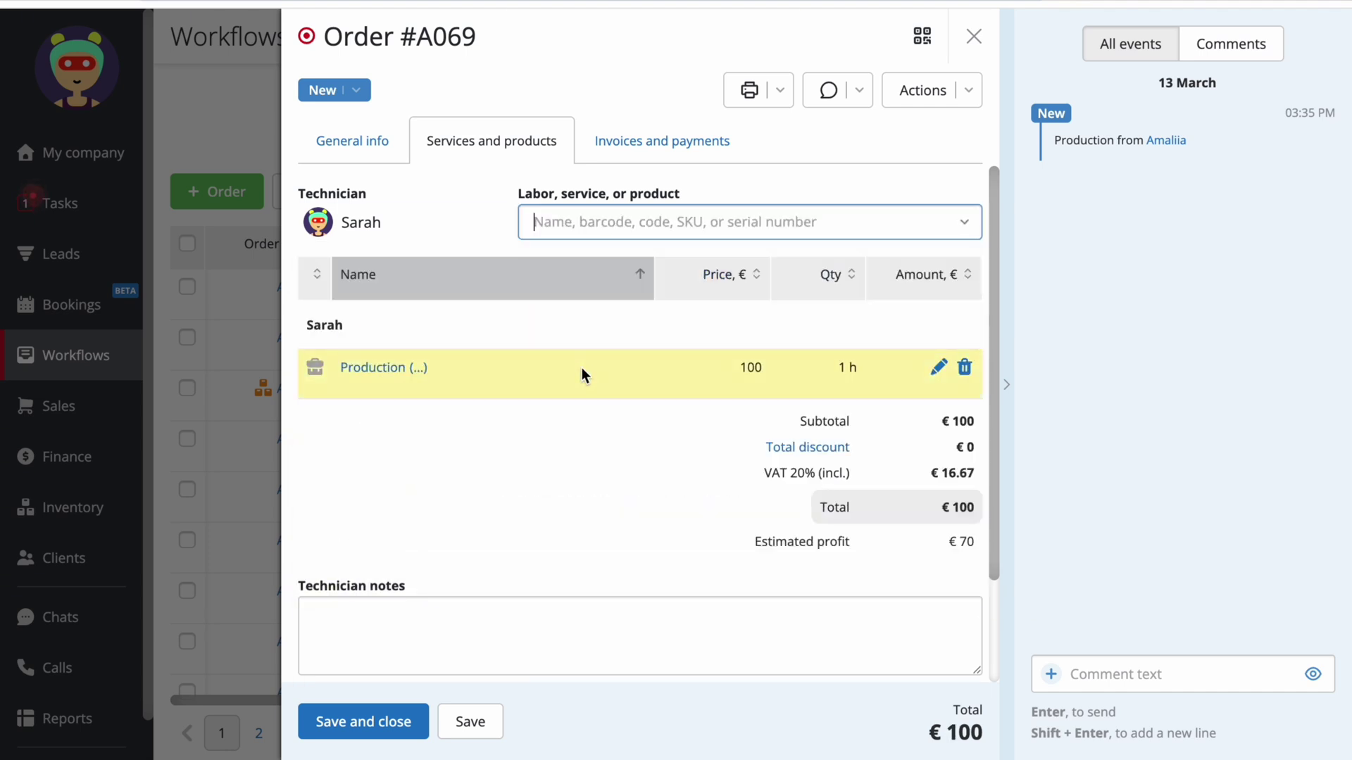
Step: Add 1 m of the product Silk Fabric to the order, deducted from the Tailoring / Accessories warehouse
{"action": "left_click", "coordinate": [666, 224]}
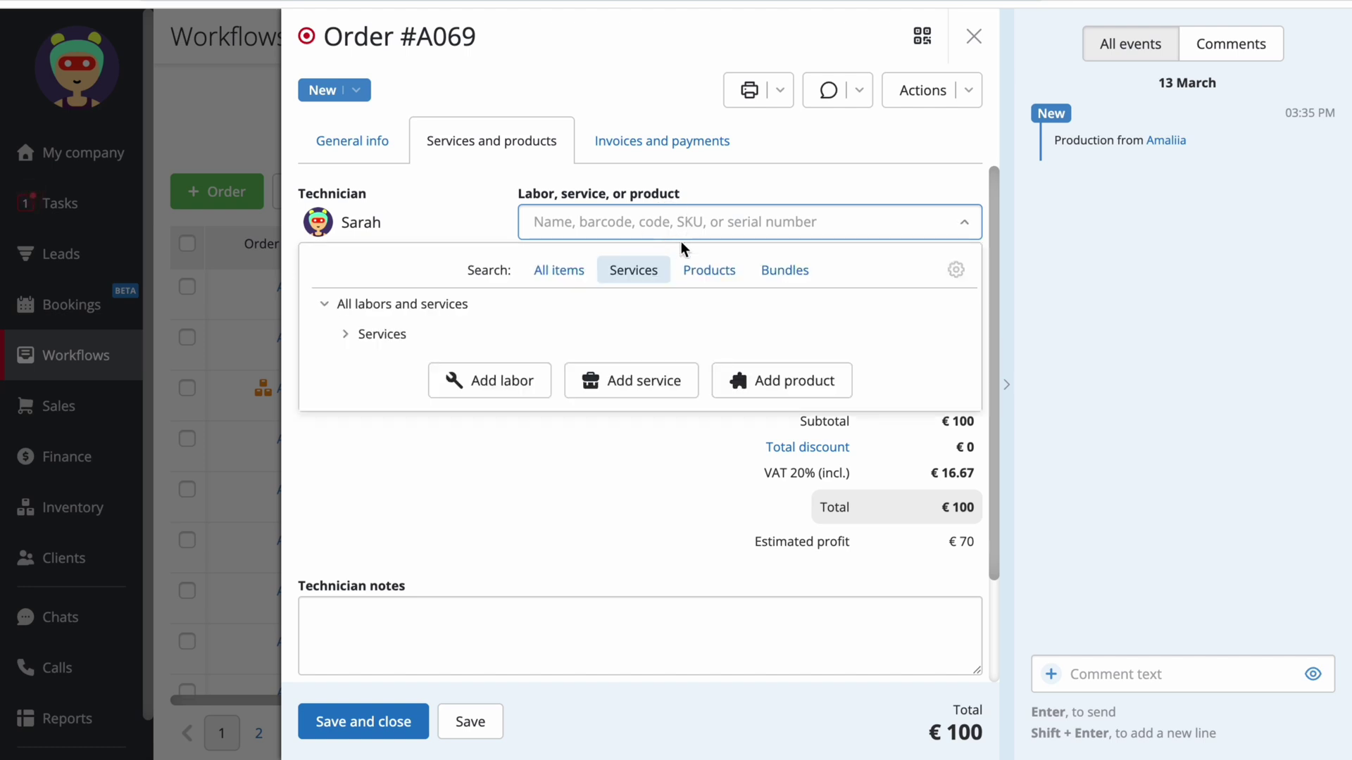
{"action": "left_click", "coordinate": [704, 279]}
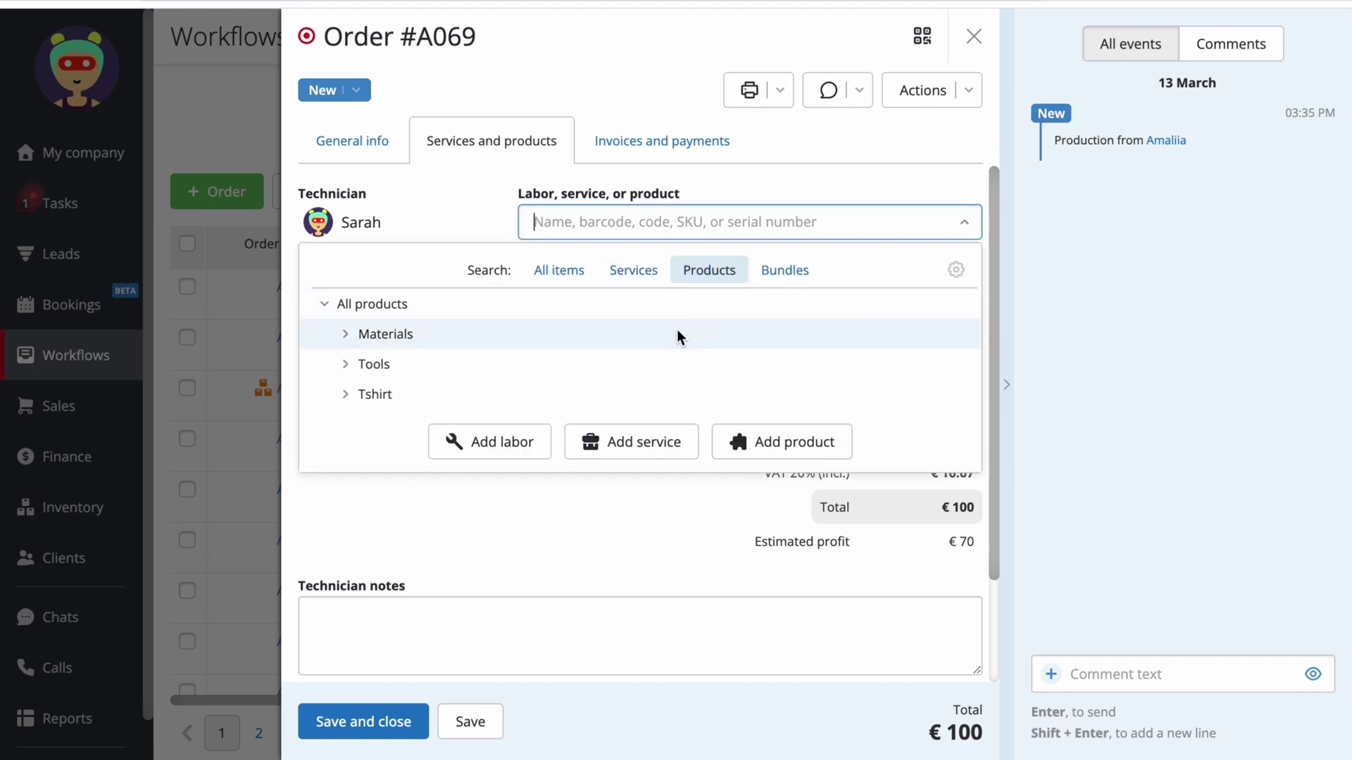
{"action": "type", "text": "silk"}
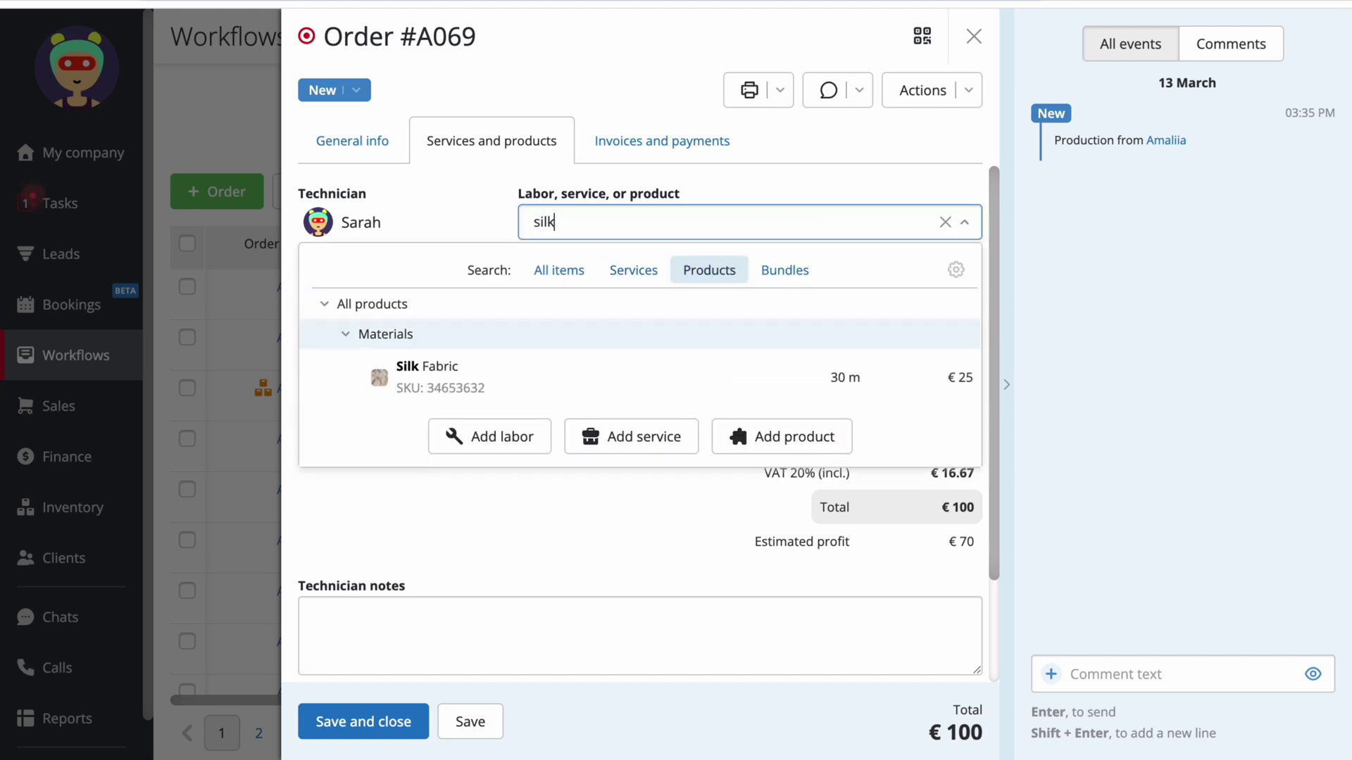
{"action": "left_click", "coordinate": [718, 395]}
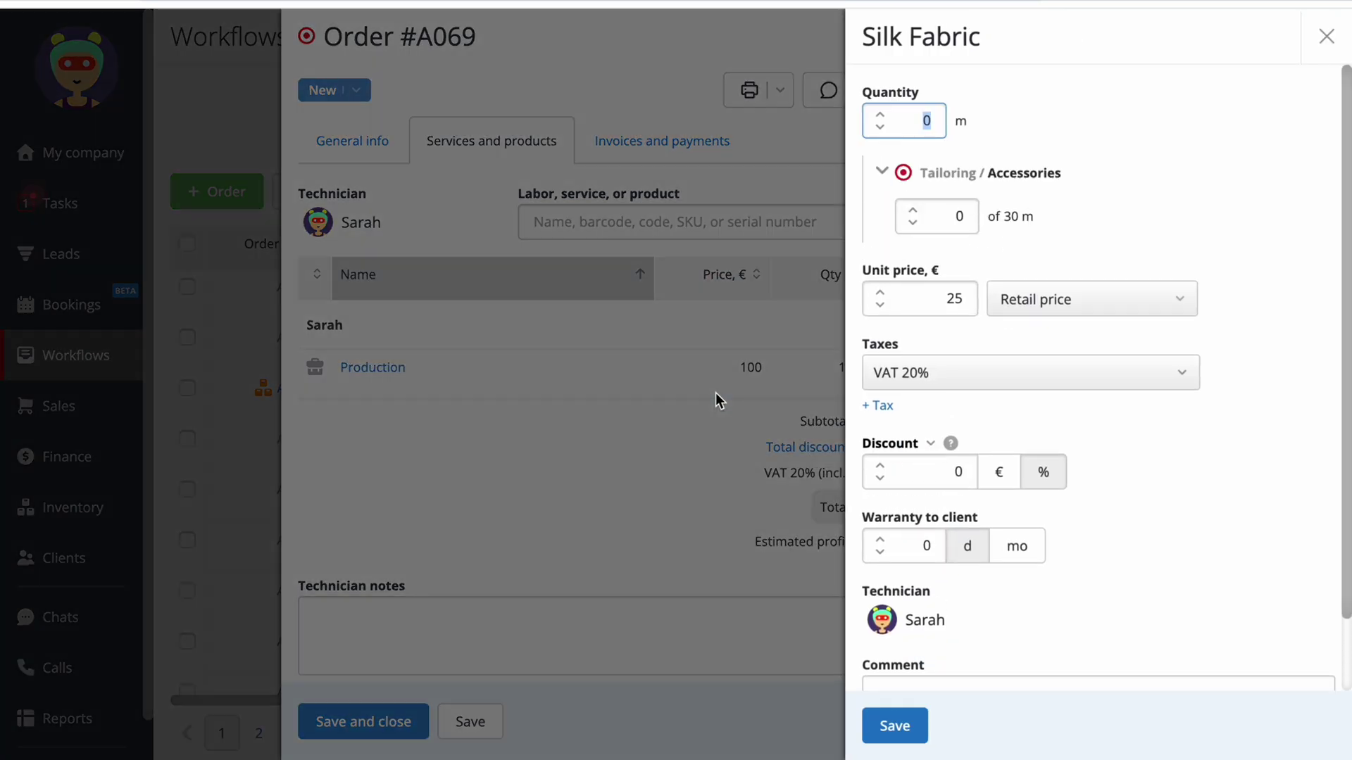
{"action": "type", "text": "1"}
{"action": "key", "text": "Tab"}
{"action": "type", "text": "1"}
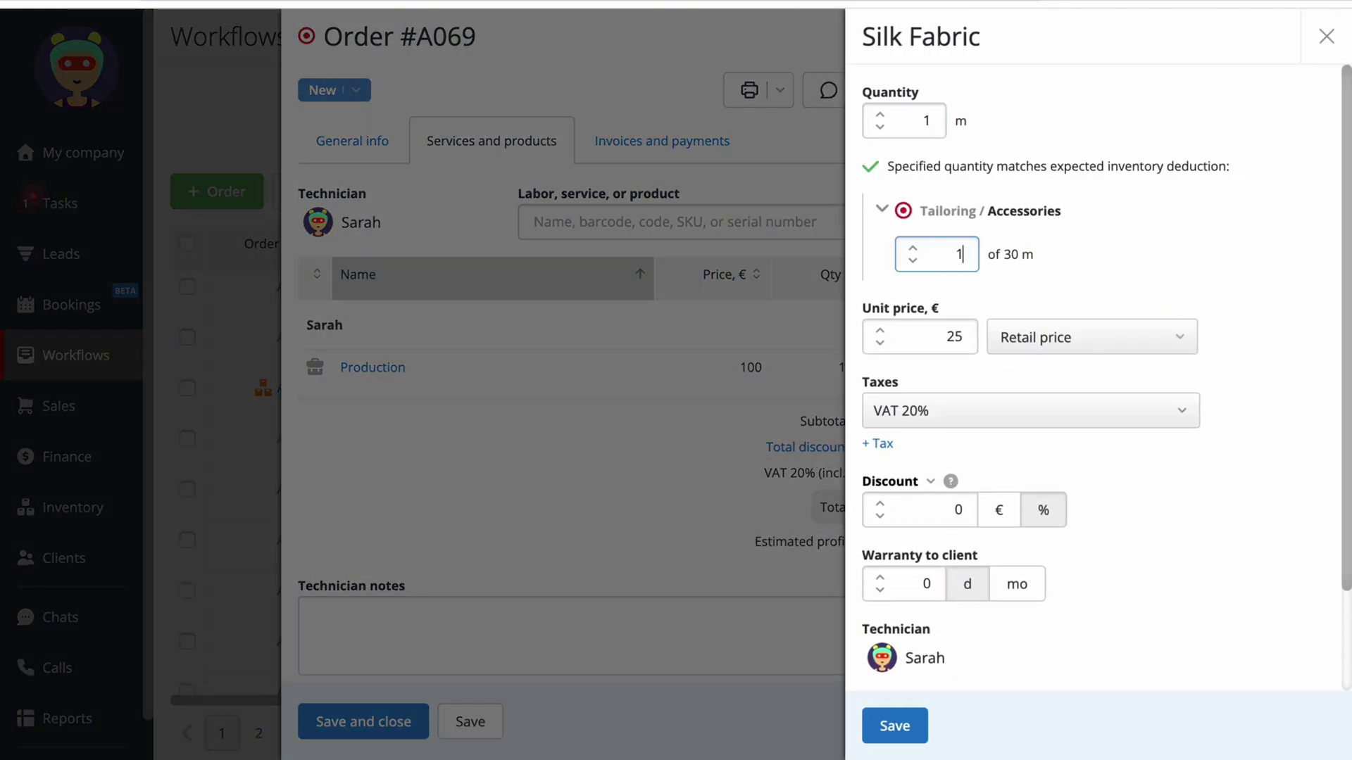
{"action": "left_click", "coordinate": [892, 726]}
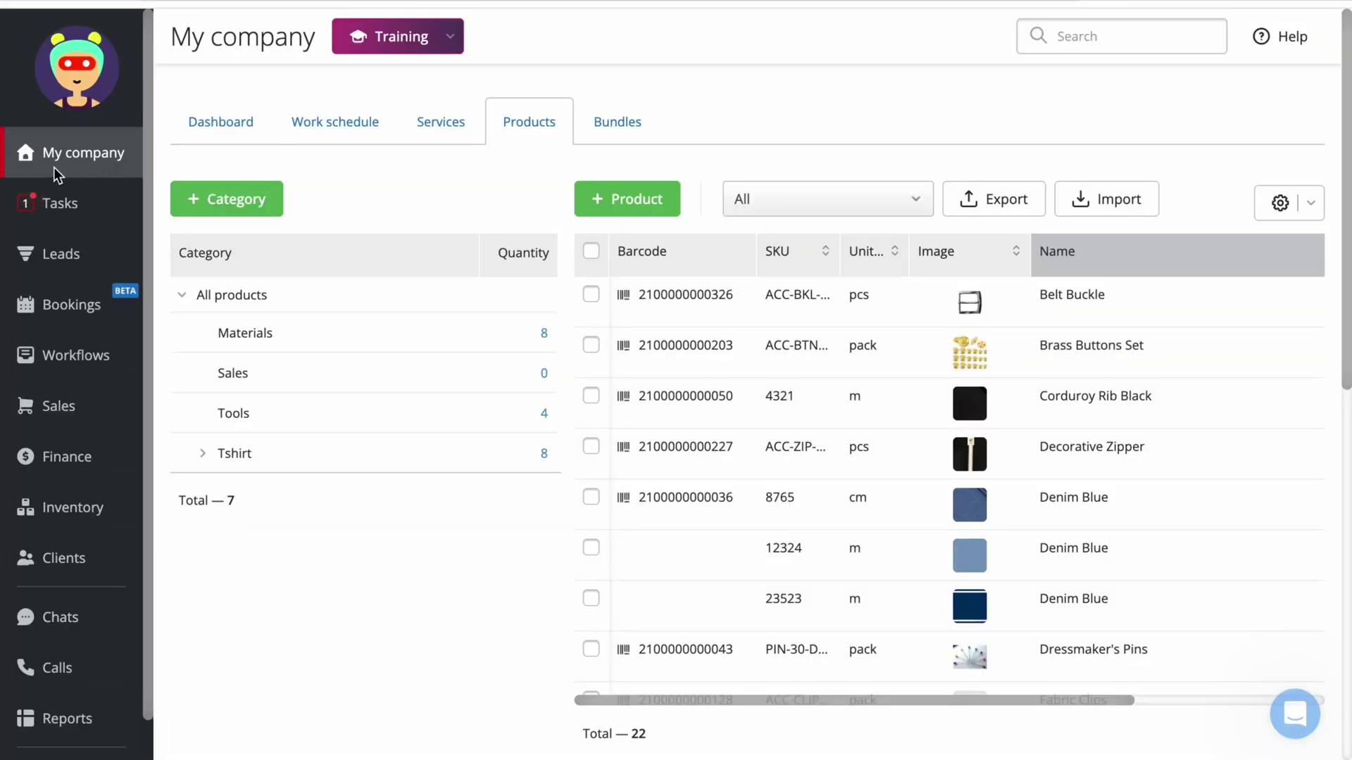
Step: Open the company's bundles, look at the new bundle form, and examine the items included in the Skirt bundle
{"action": "left_click", "coordinate": [601, 135]}
{"action": "left_click", "coordinate": [615, 196]}
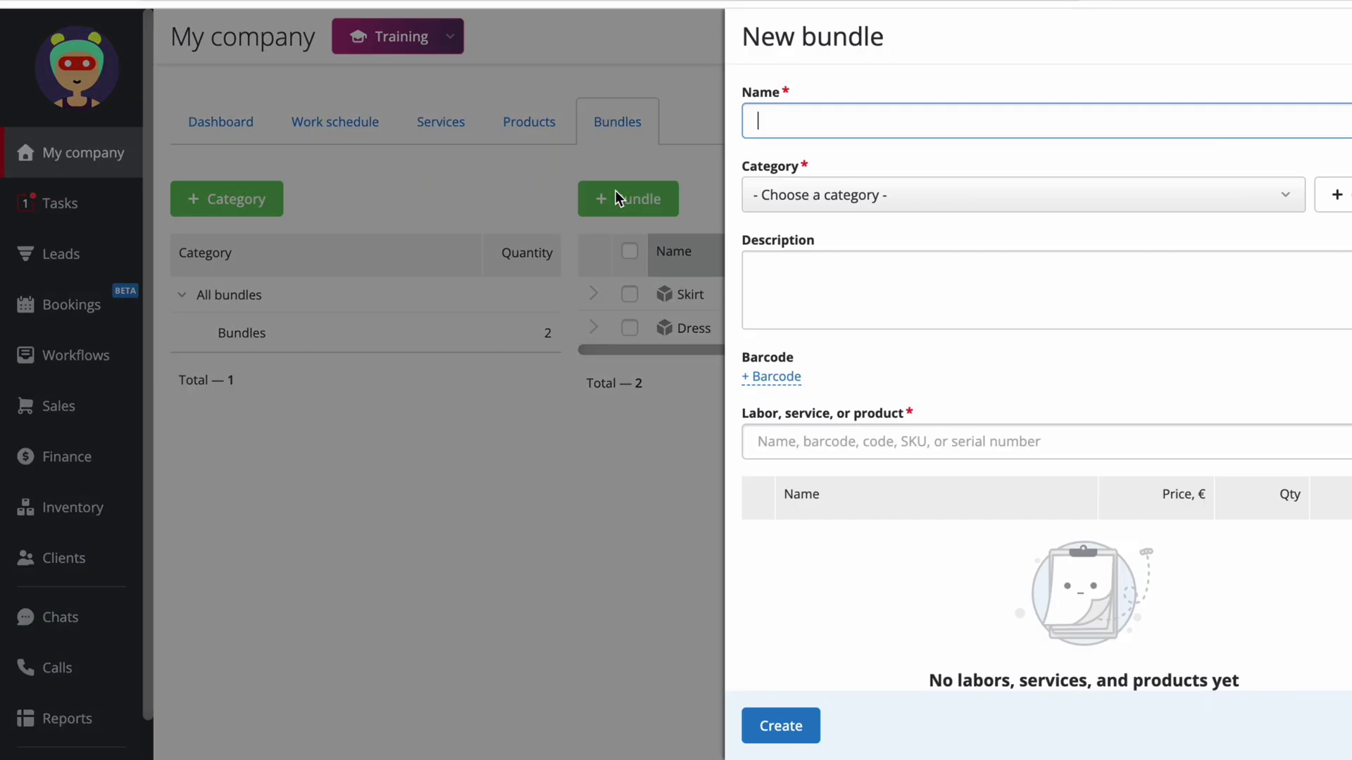
{"action": "left_click", "coordinate": [505, 185]}
{"action": "left_click", "coordinate": [592, 330]}
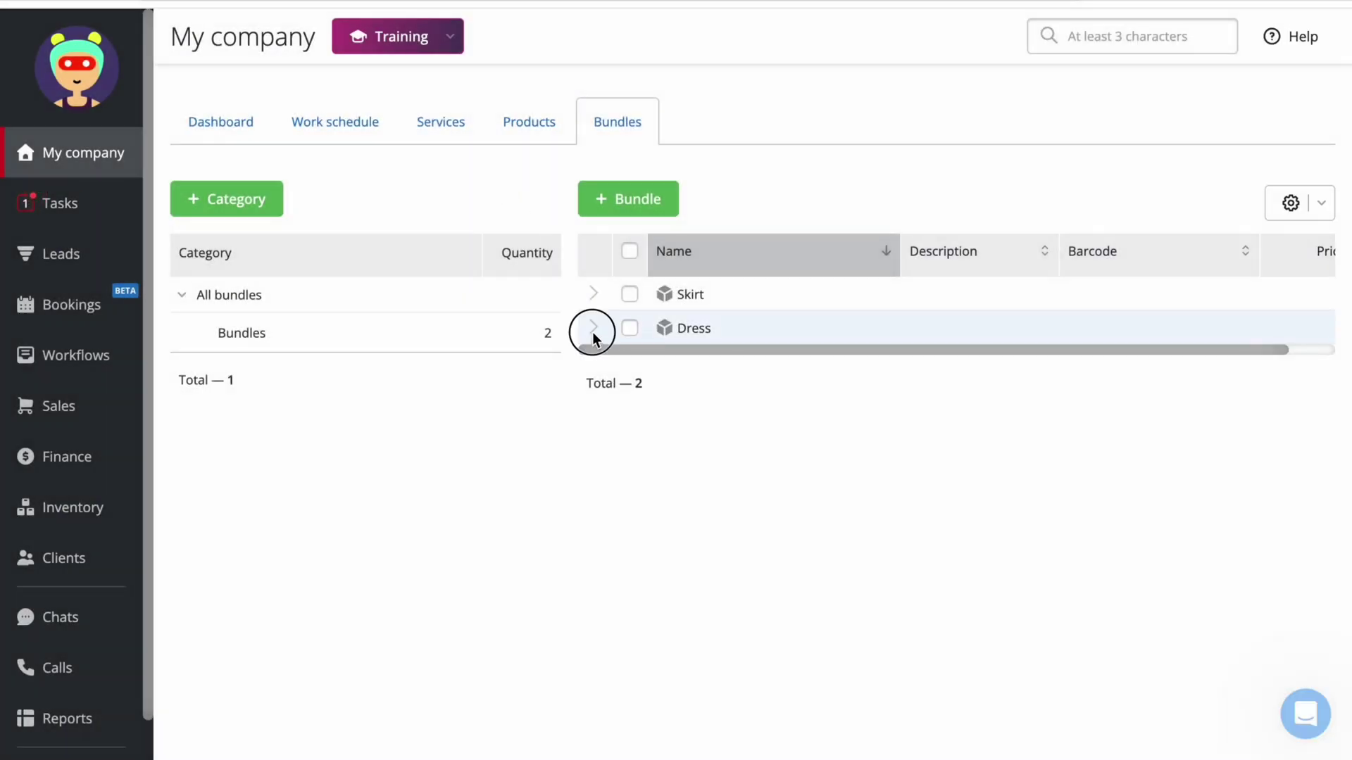
{"action": "left_click", "coordinate": [591, 328]}
{"action": "left_click", "coordinate": [594, 295]}
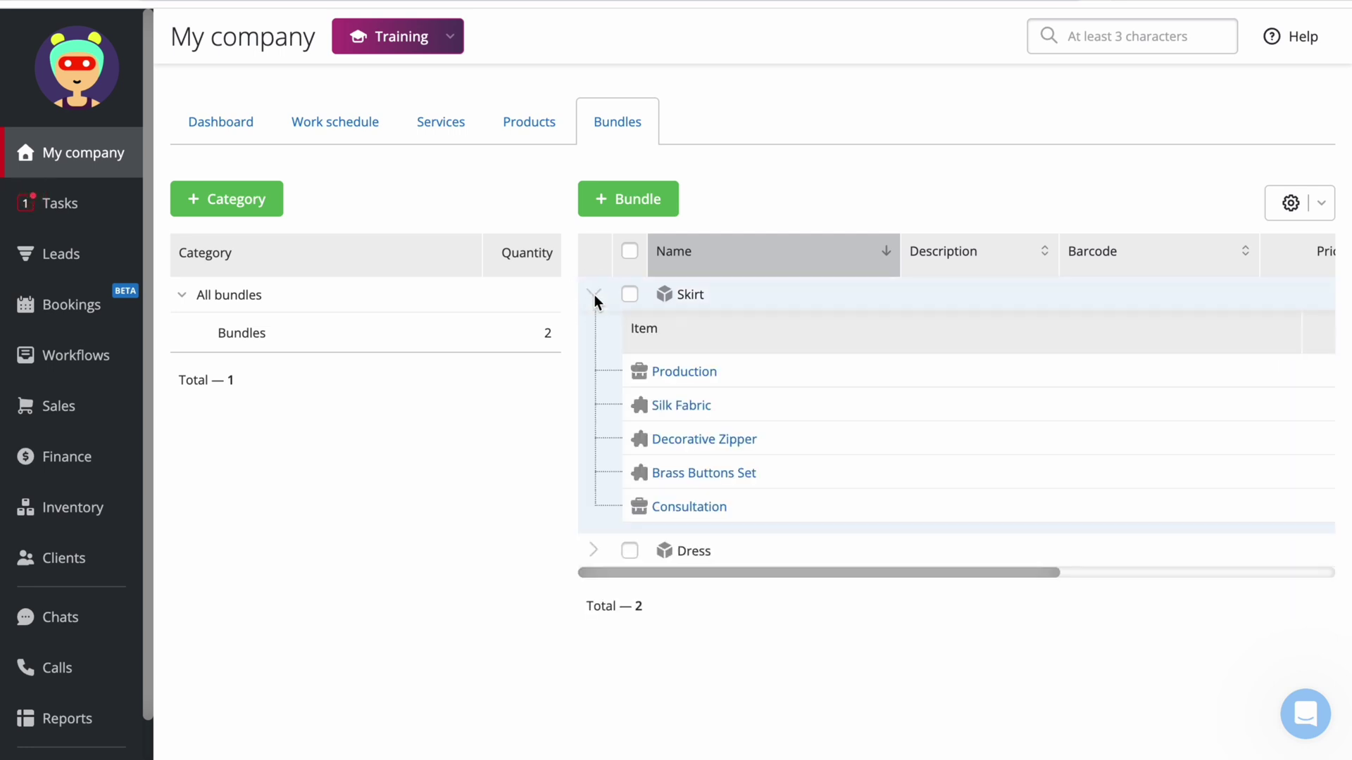
{"action": "scroll", "coordinate": [874, 377], "scroll_direction": "right", "scroll_amount": 5}
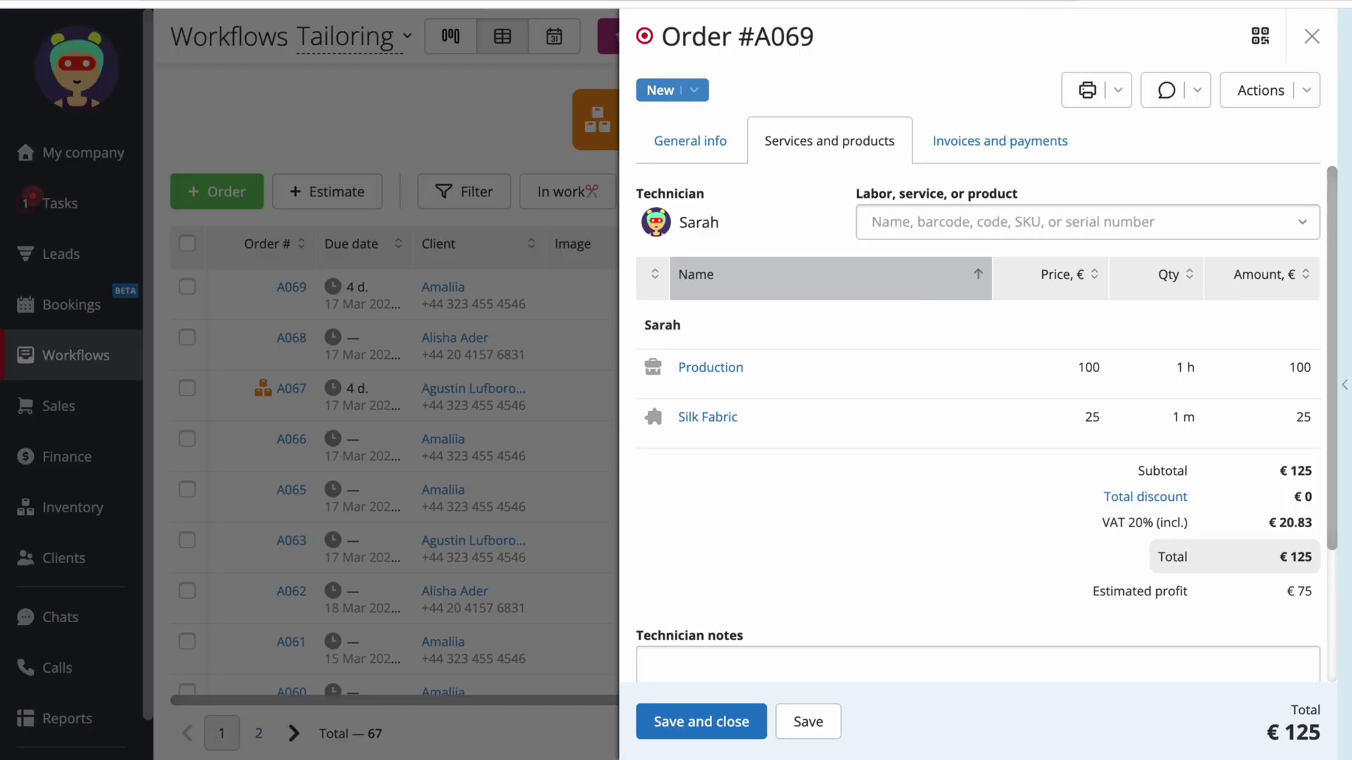
Step: Add the Skirt bundle to the order with a quantity of 10
{"action": "left_click", "coordinate": [990, 223]}
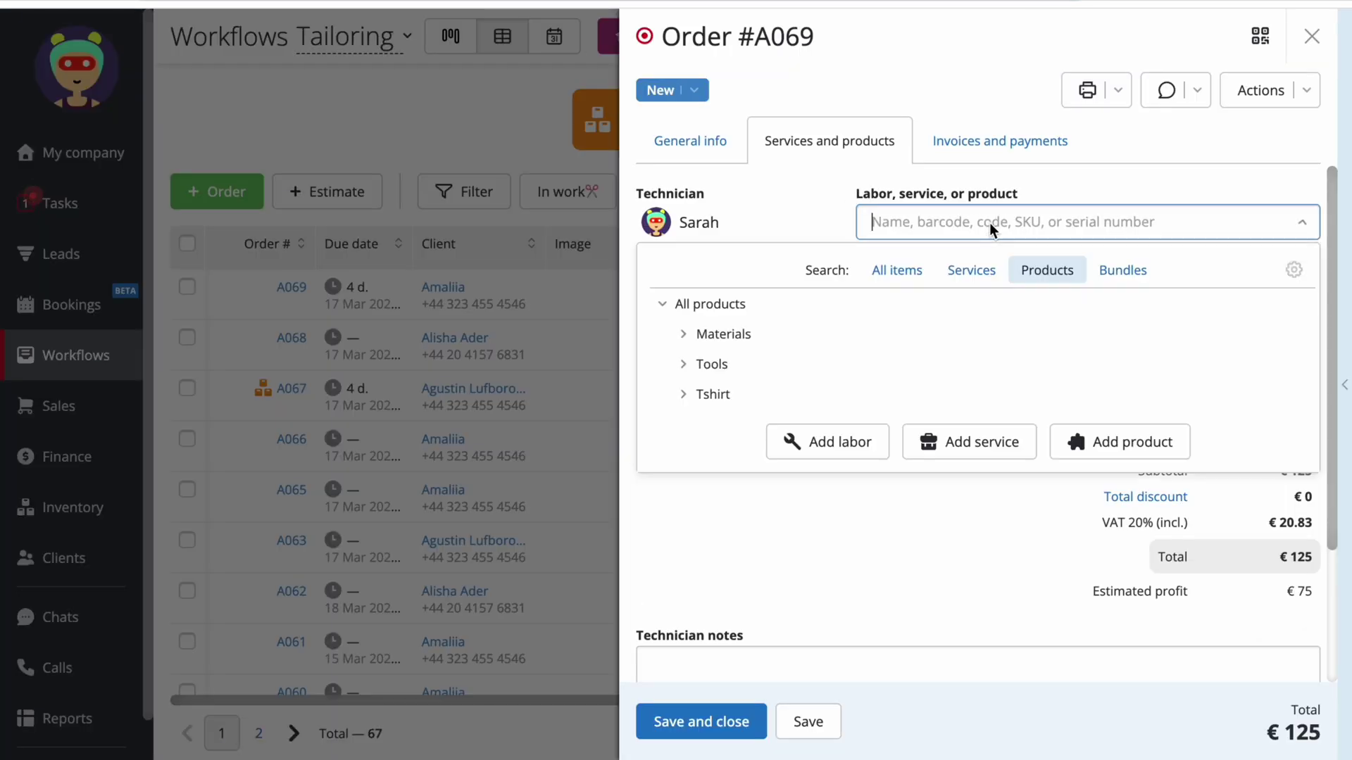
{"action": "left_click", "coordinate": [1117, 269]}
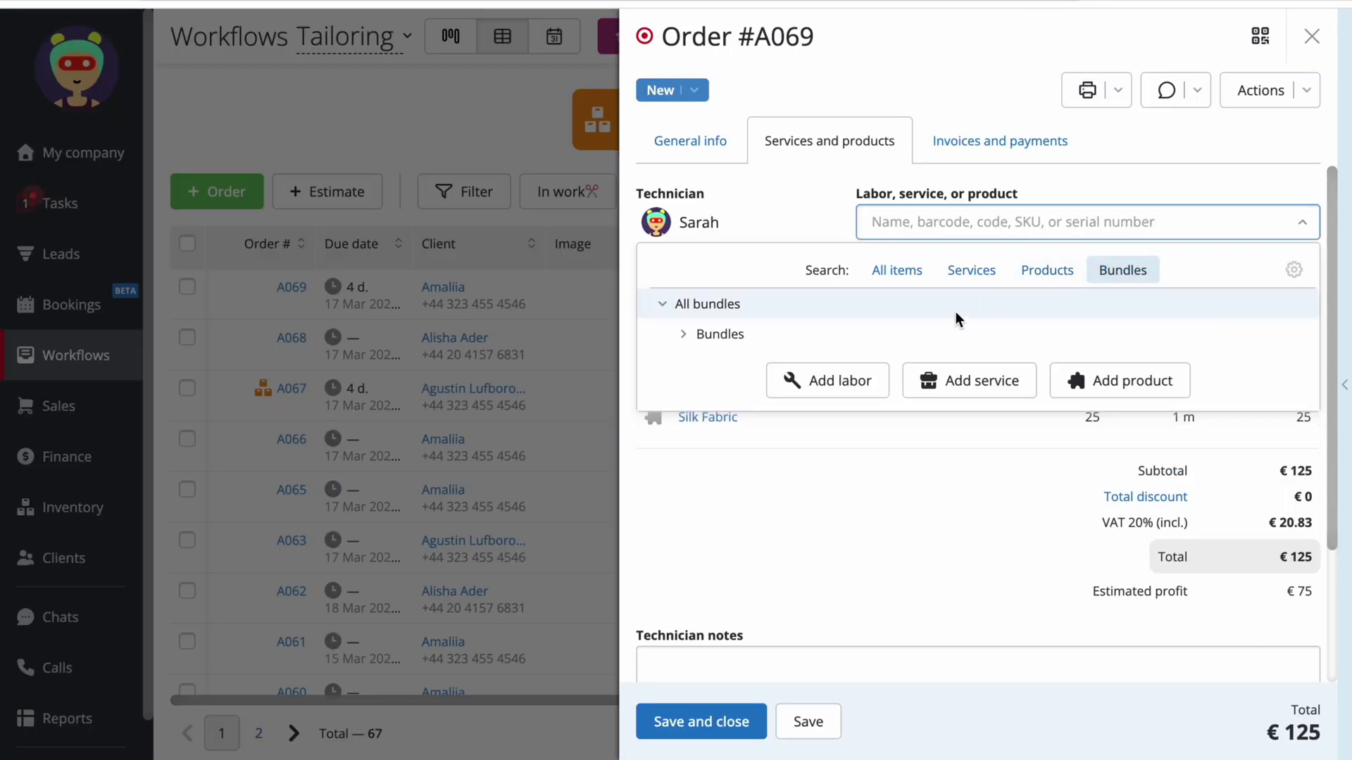
{"action": "left_click", "coordinate": [943, 325]}
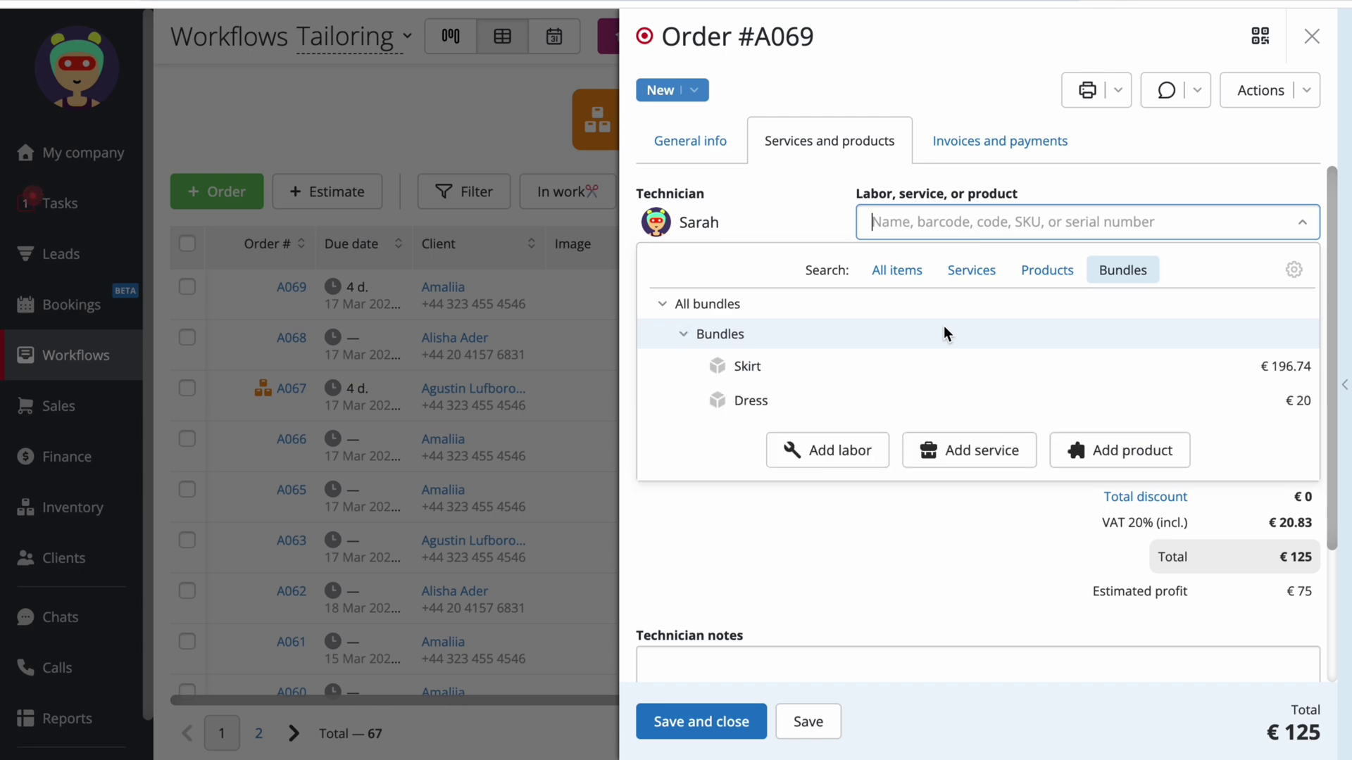
{"action": "left_click", "coordinate": [914, 368]}
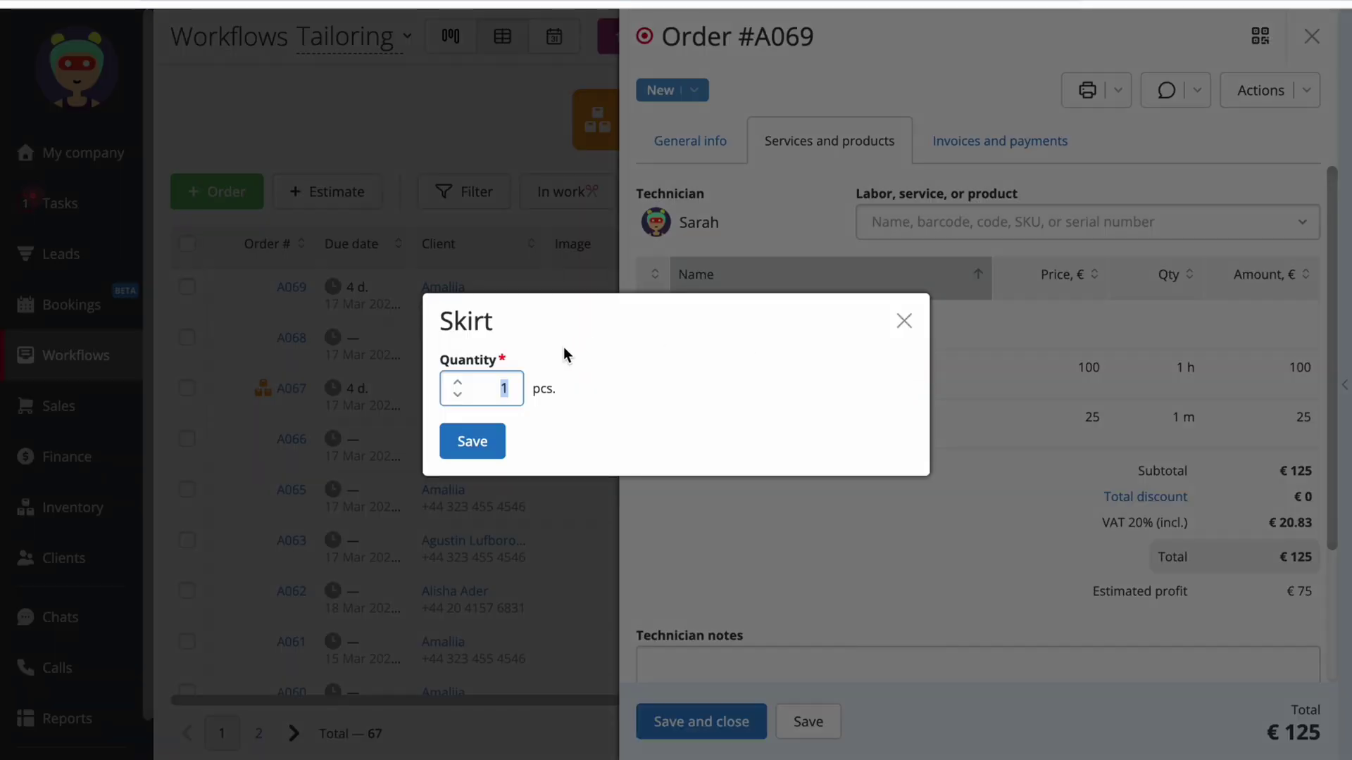
{"action": "type", "text": "10"}
{"action": "left_click", "coordinate": [473, 443]}
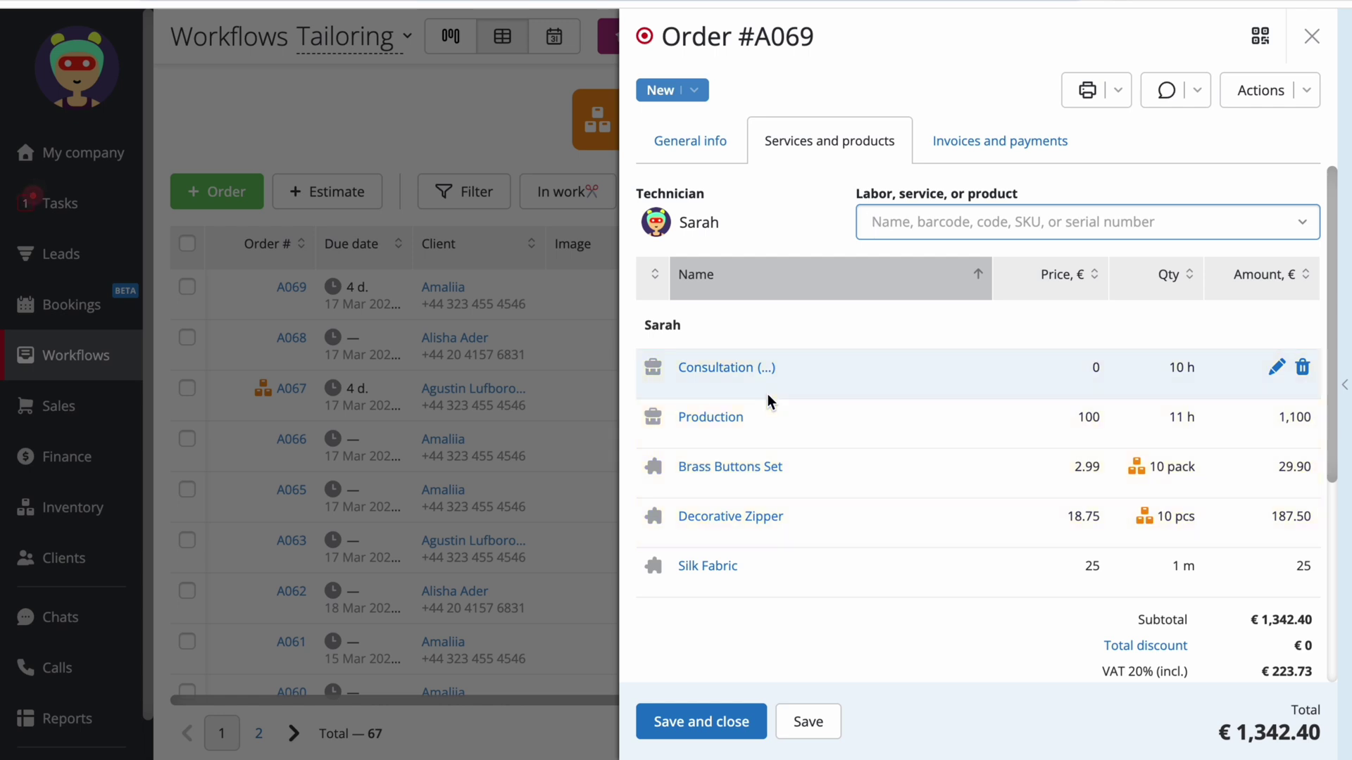
Step: Set the Consultation quantity in the order to 1 h
{"action": "left_click", "coordinate": [1180, 367]}
{"action": "type", "text": "1"}
{"action": "left_click", "coordinate": [1141, 335]}
Step: Set the Brass Buttons Set deduction from Tailoring / Accessories to 11 packs and save the item
{"action": "scroll", "coordinate": [1083, 416], "scroll_direction": "down", "scroll_amount": 1}
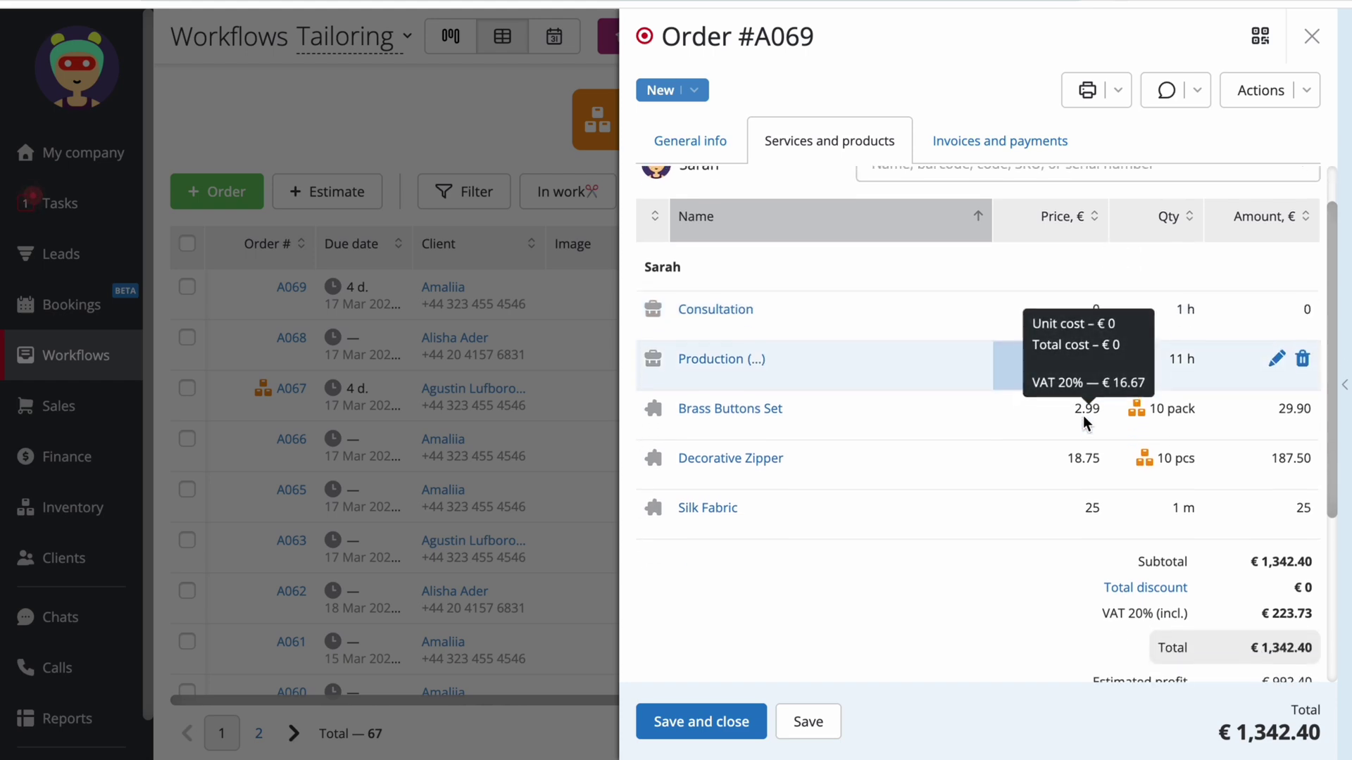
{"action": "left_click", "coordinate": [895, 428]}
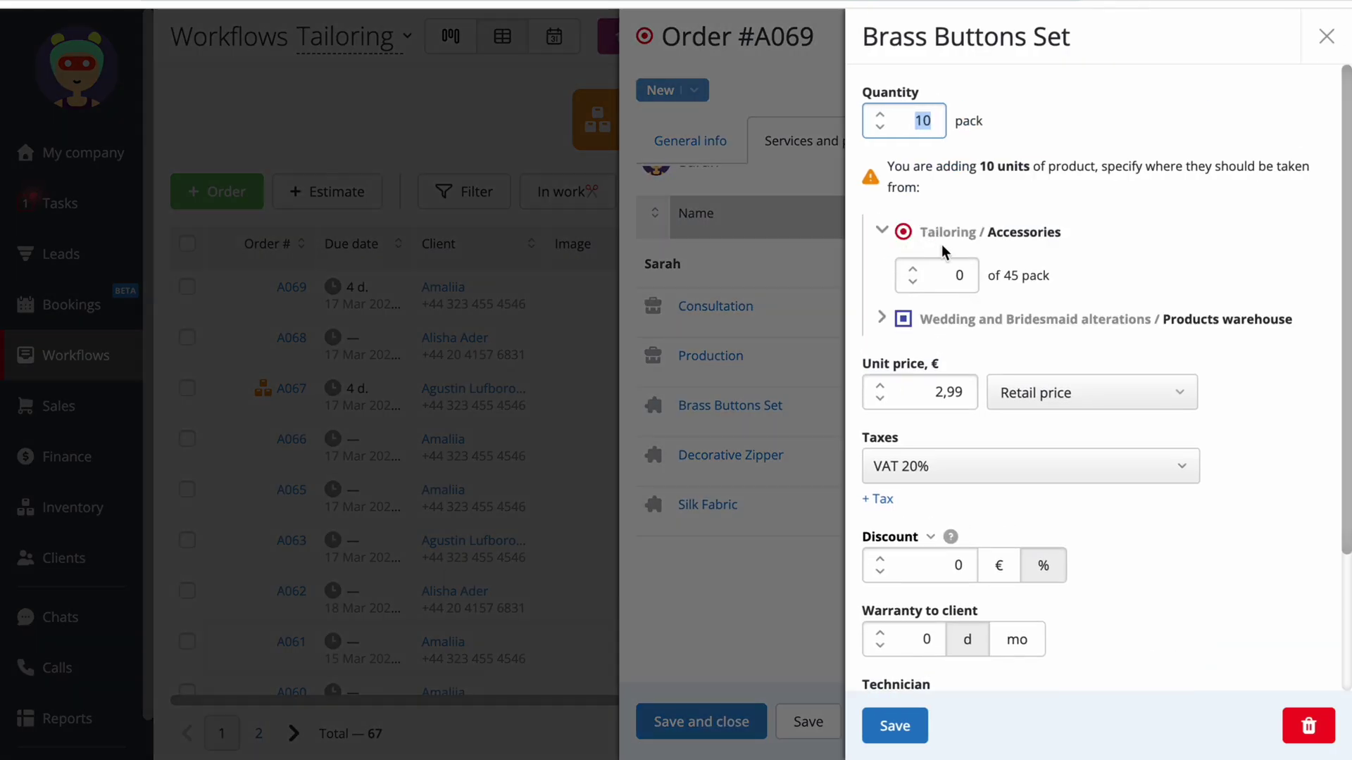
{"action": "left_click", "coordinate": [943, 262]}
{"action": "type", "text": "11"}
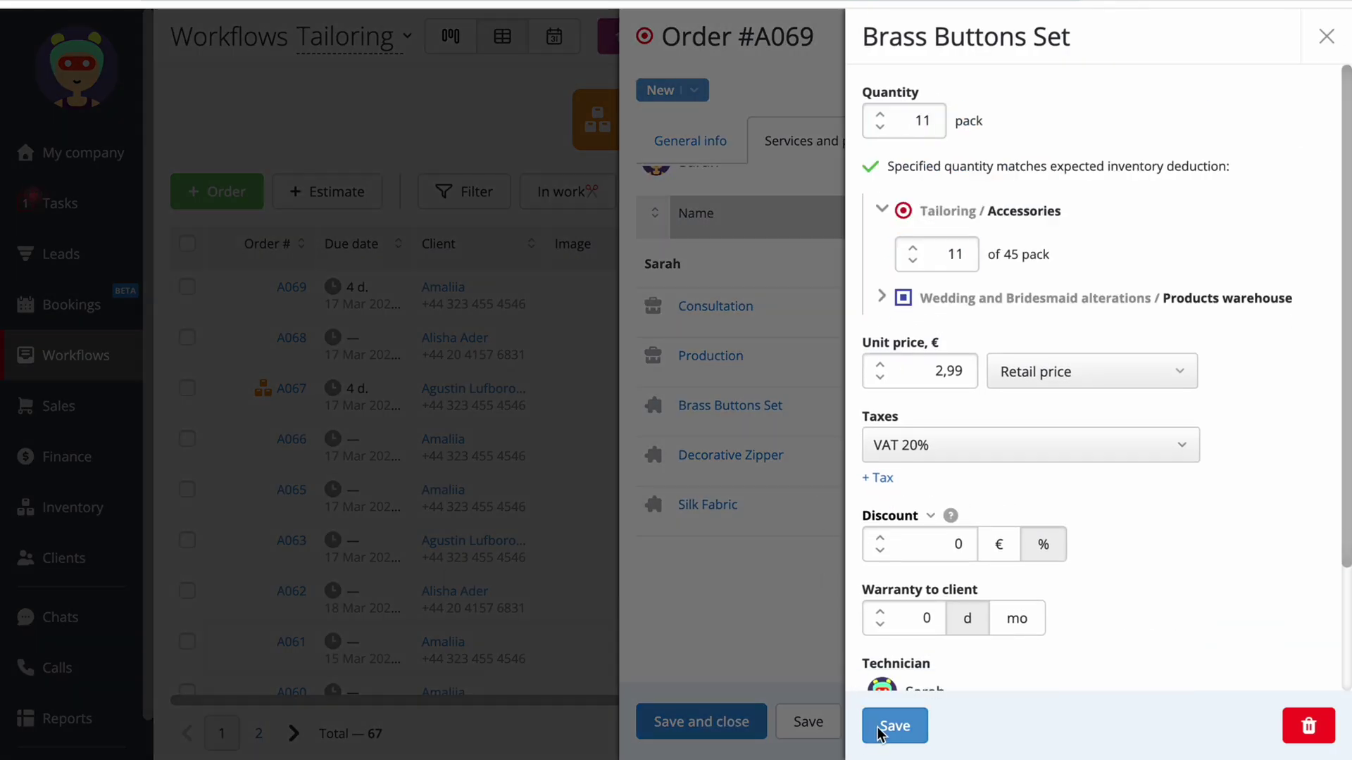
{"action": "left_click", "coordinate": [872, 725]}
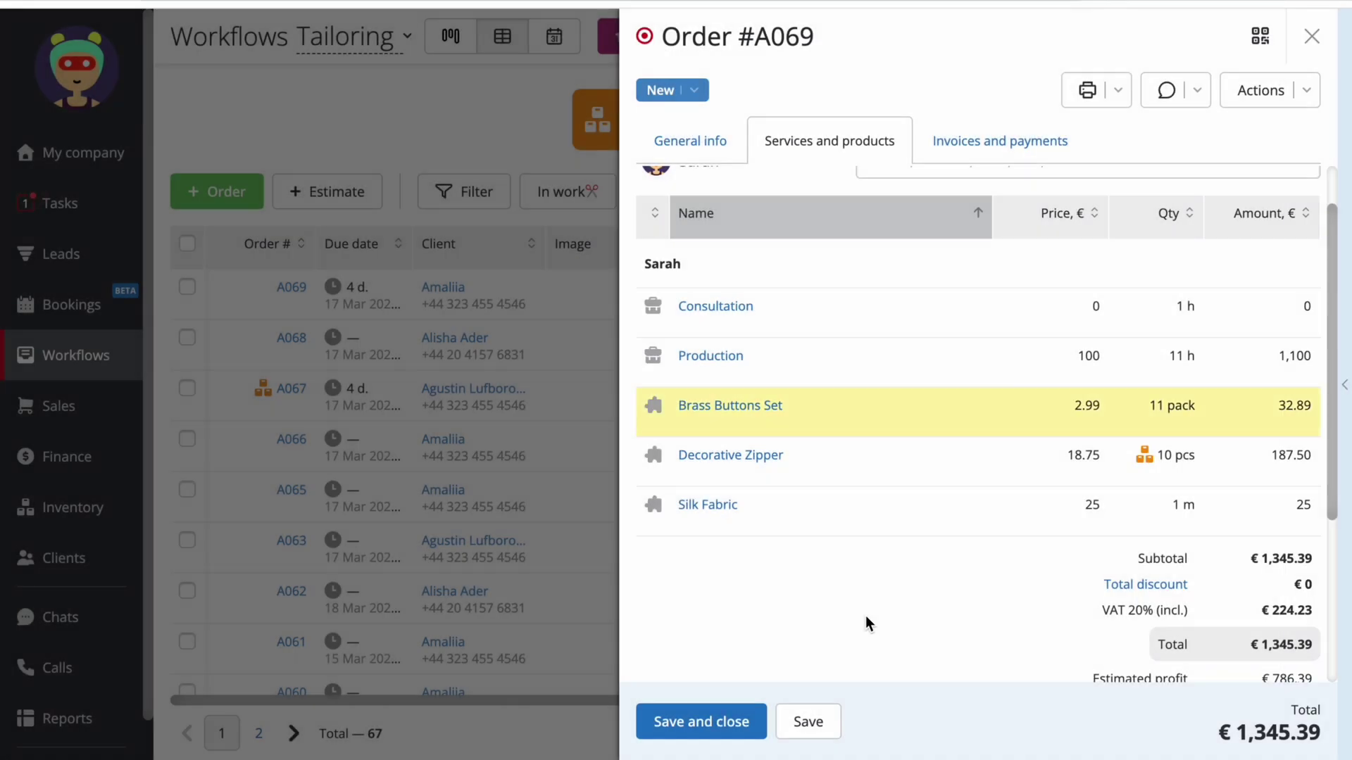
Step: Deduct the Decorative Zipper as 10 pcs from Tailoring / Accessories and 2 pcs from Tailoring / Products warehouse, and save it
{"action": "left_click", "coordinate": [969, 463]}
{"action": "left_click", "coordinate": [949, 310]}
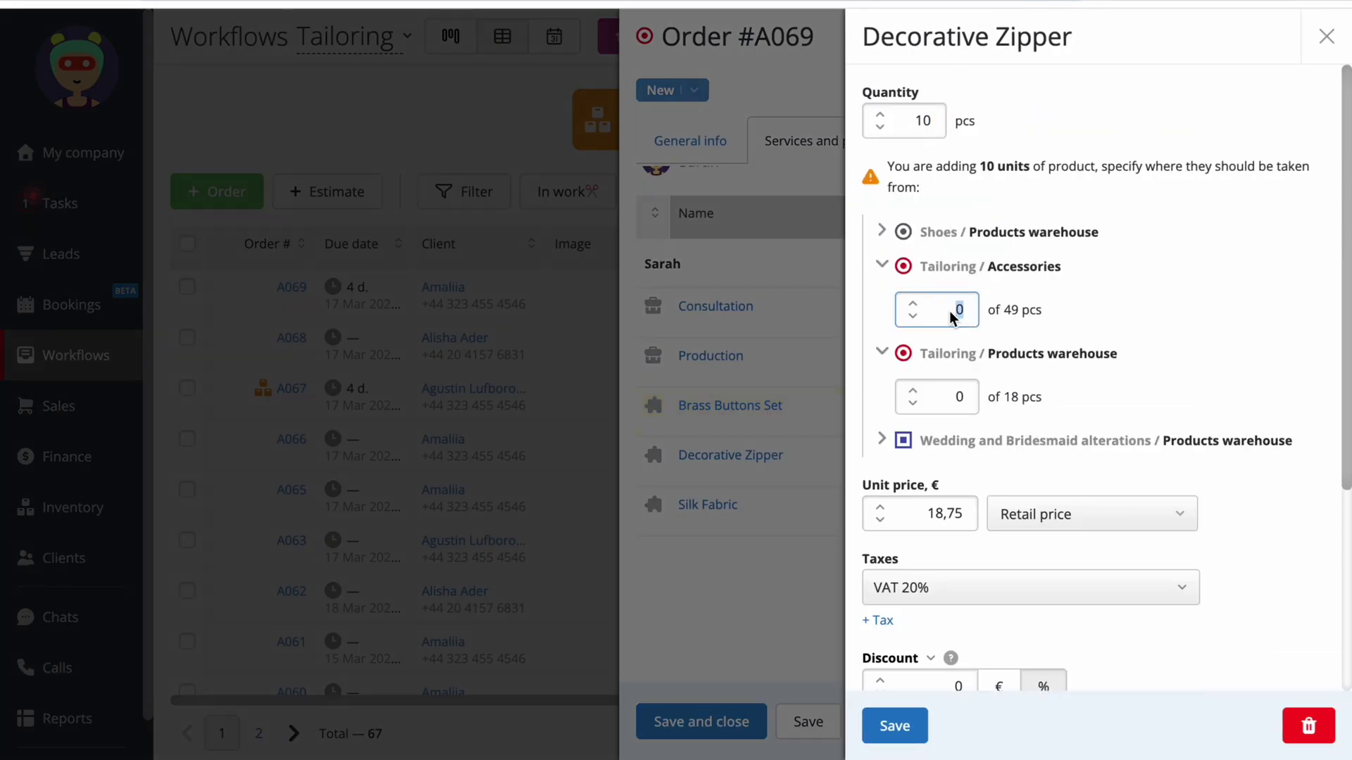
{"action": "type", "text": "10"}
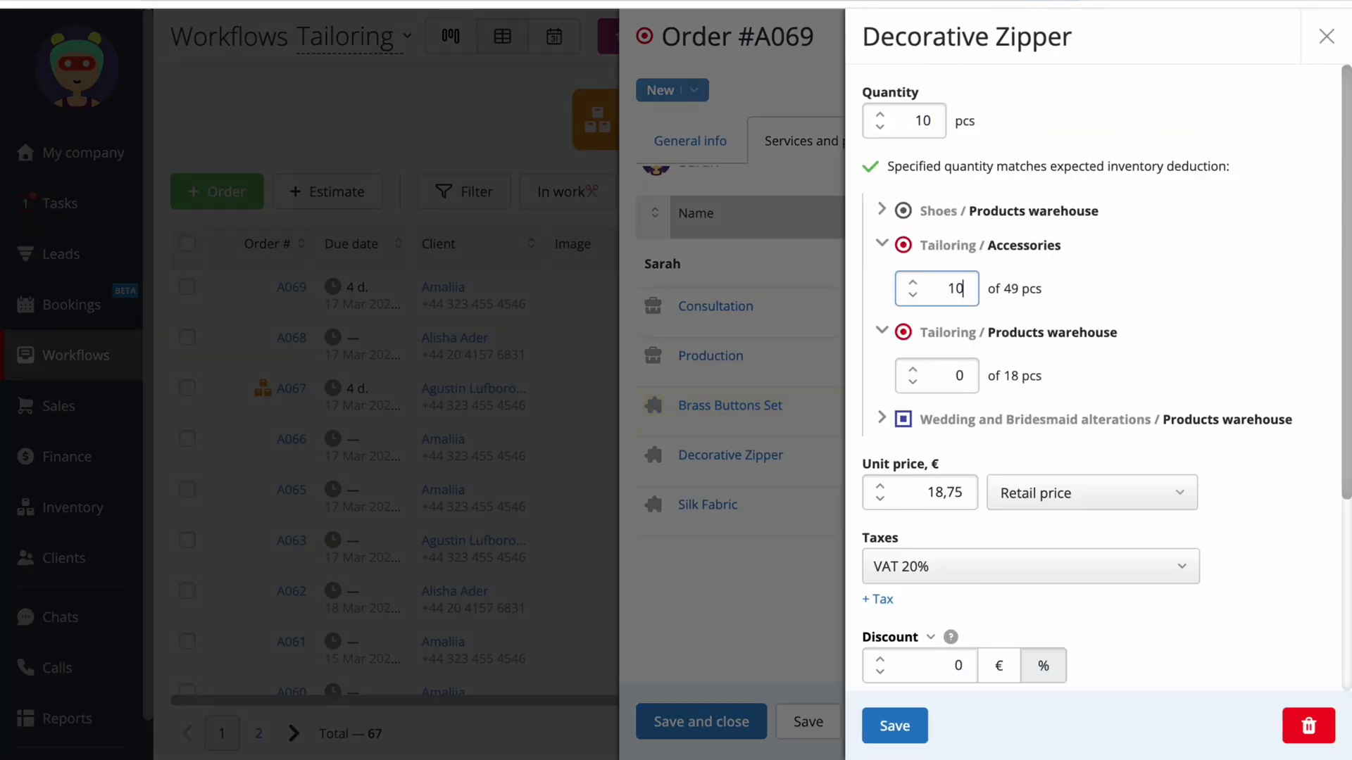
{"action": "left_click", "coordinate": [952, 378]}
{"action": "type", "text": "2"}
{"action": "left_click", "coordinate": [893, 725]}
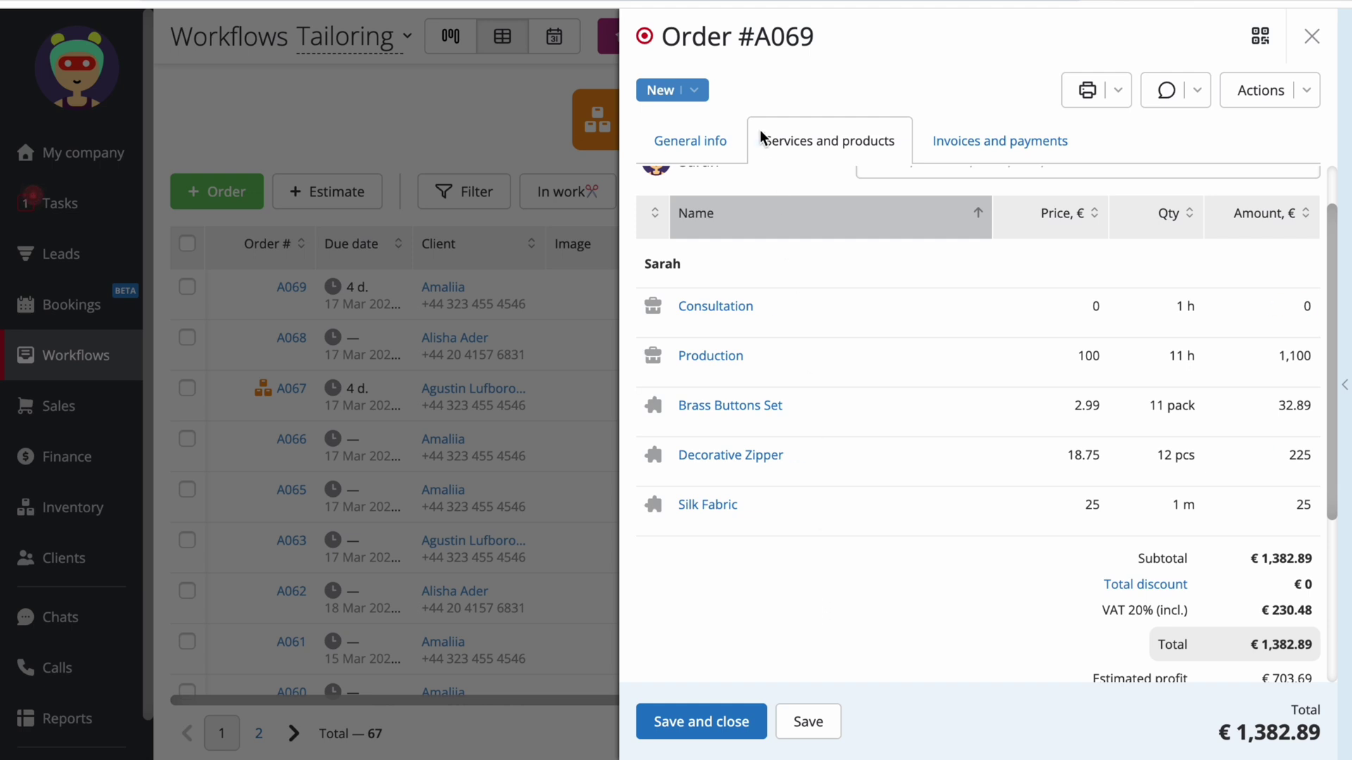
Step: Set the order's status to Done and move it on to a status in the Closed group
{"action": "left_click", "coordinate": [697, 94]}
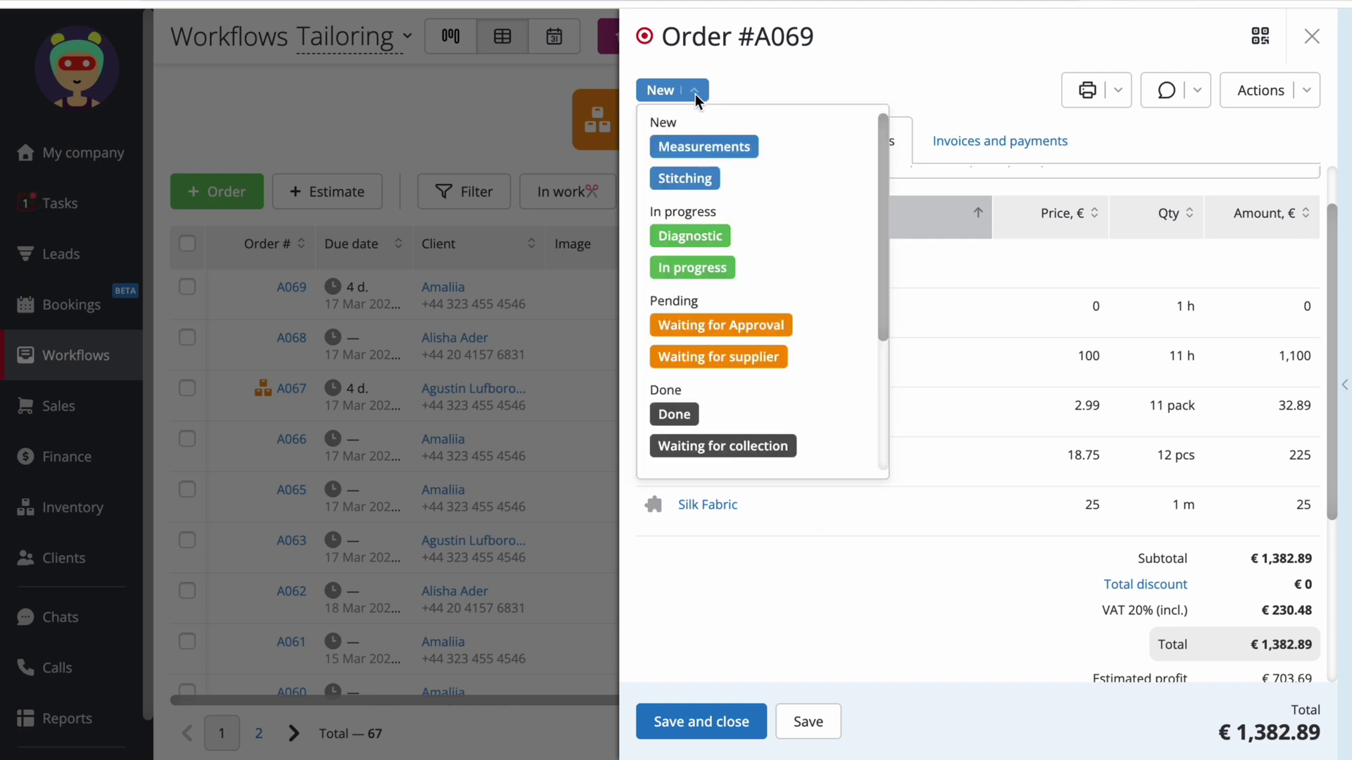
{"action": "scroll", "coordinate": [707, 338], "scroll_direction": "down", "scroll_amount": 1}
{"action": "left_click", "coordinate": [707, 345]}
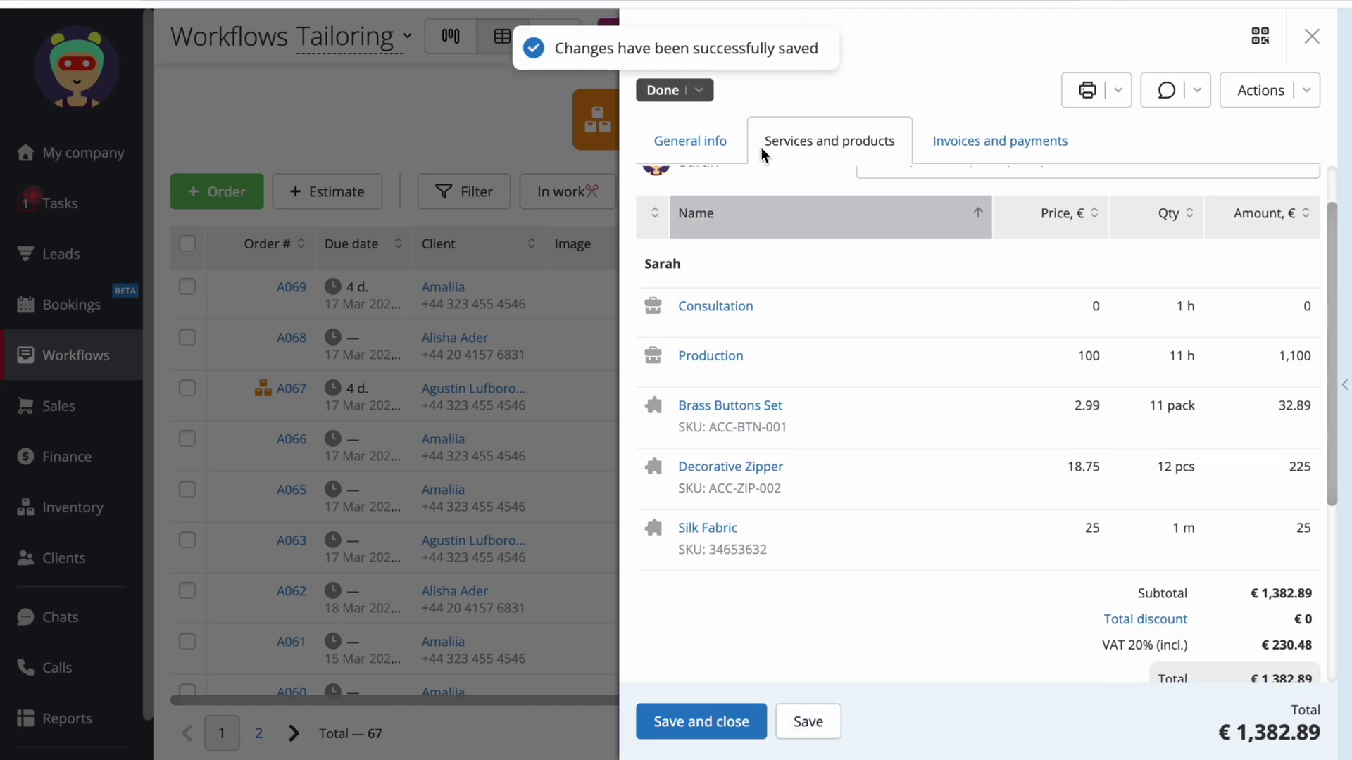
{"action": "left_click", "coordinate": [707, 91]}
{"action": "scroll", "coordinate": [708, 356], "scroll_direction": "down", "scroll_amount": 3}
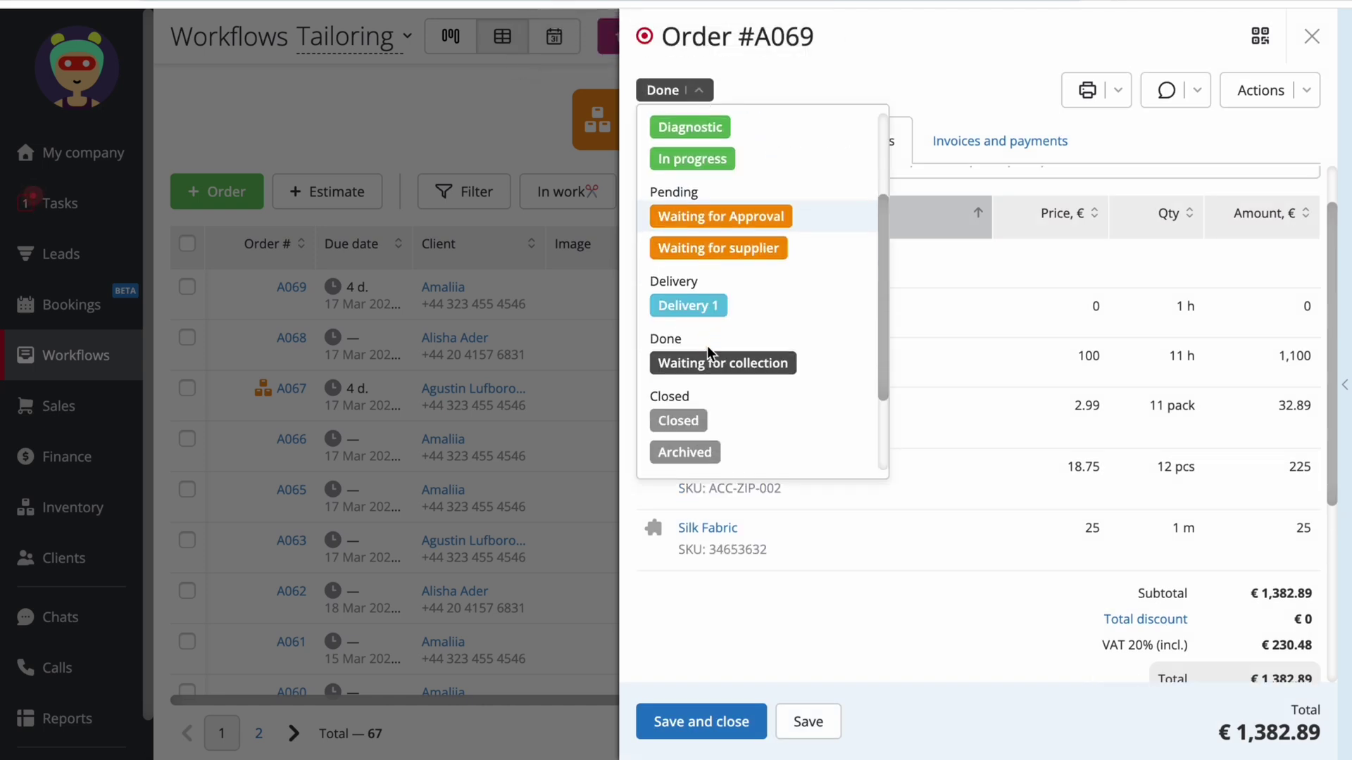
{"action": "left_click", "coordinate": [707, 387]}
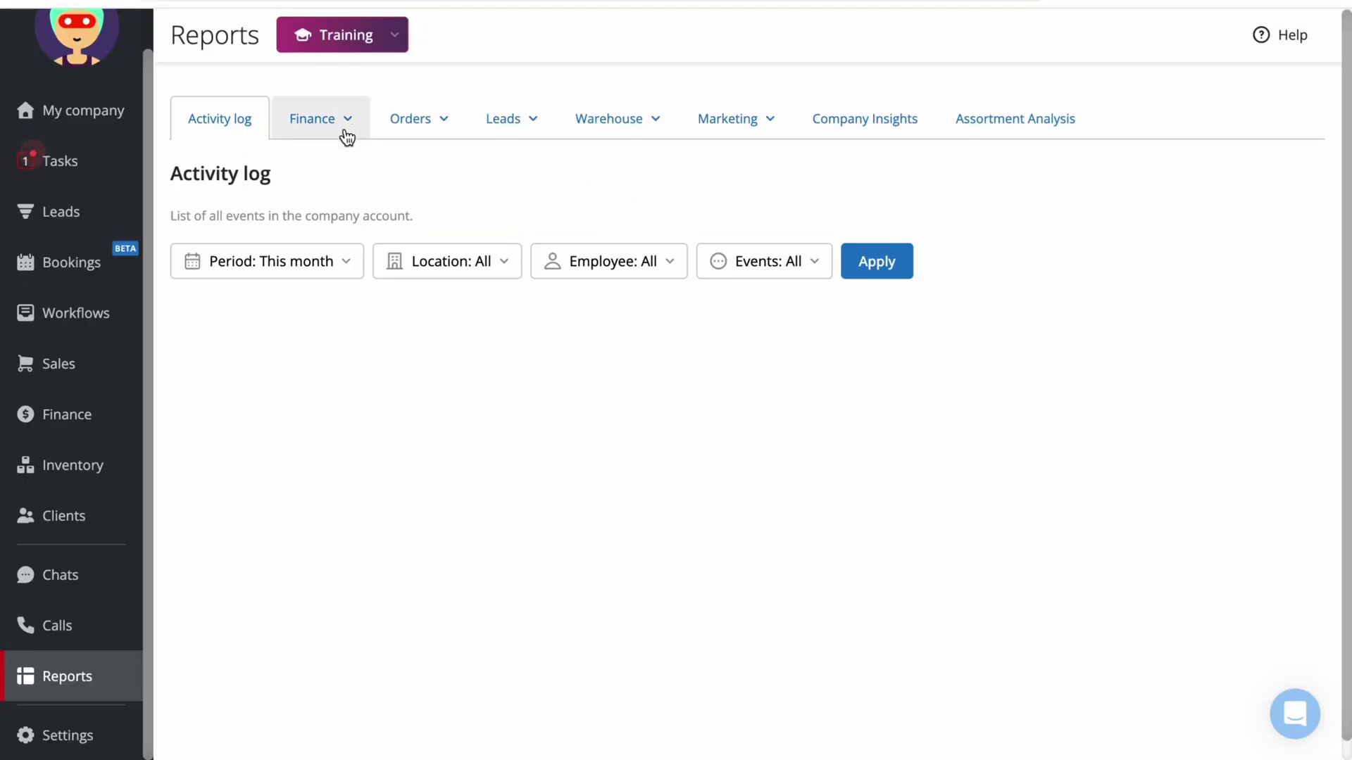
Step: Generate the Orders profit finance report for this month across all locations and types
{"action": "left_click", "coordinate": [346, 136]}
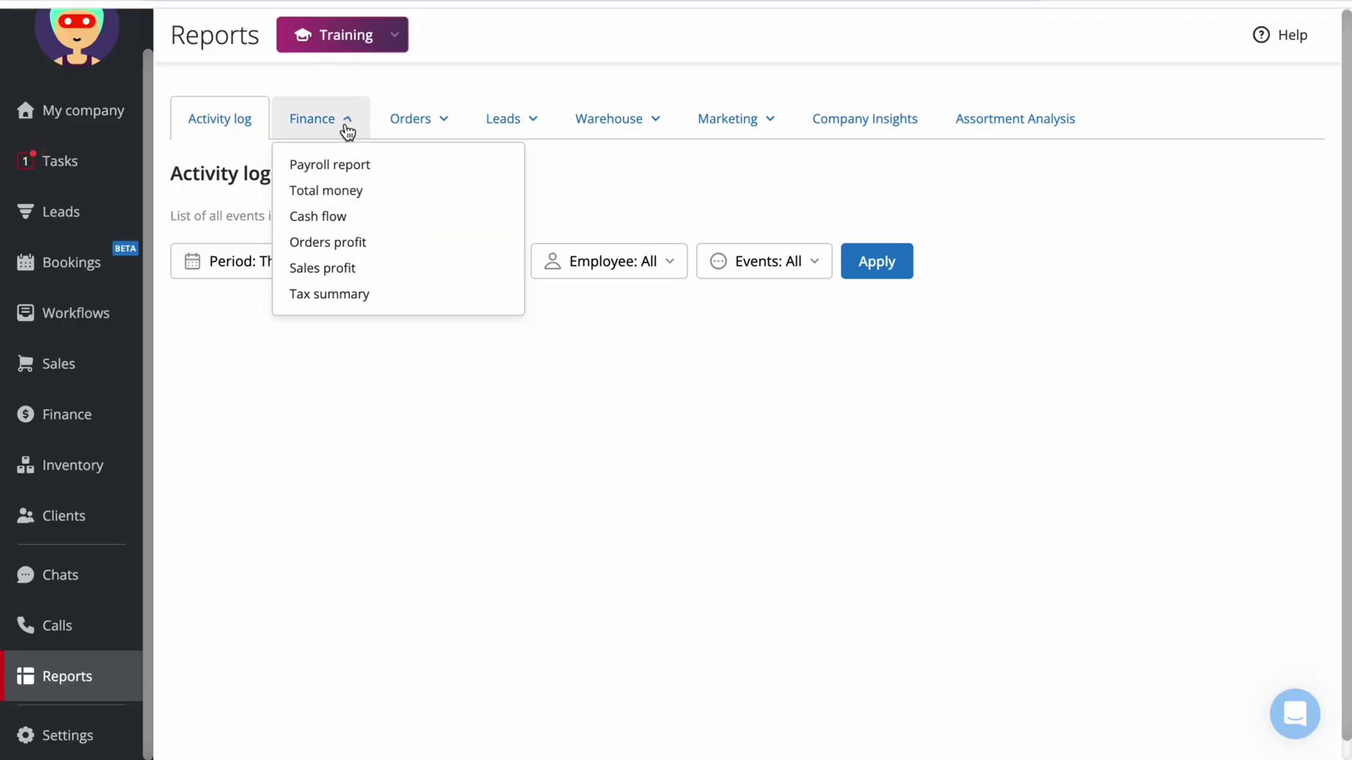
{"action": "left_click", "coordinate": [344, 242]}
{"action": "left_click", "coordinate": [701, 271]}
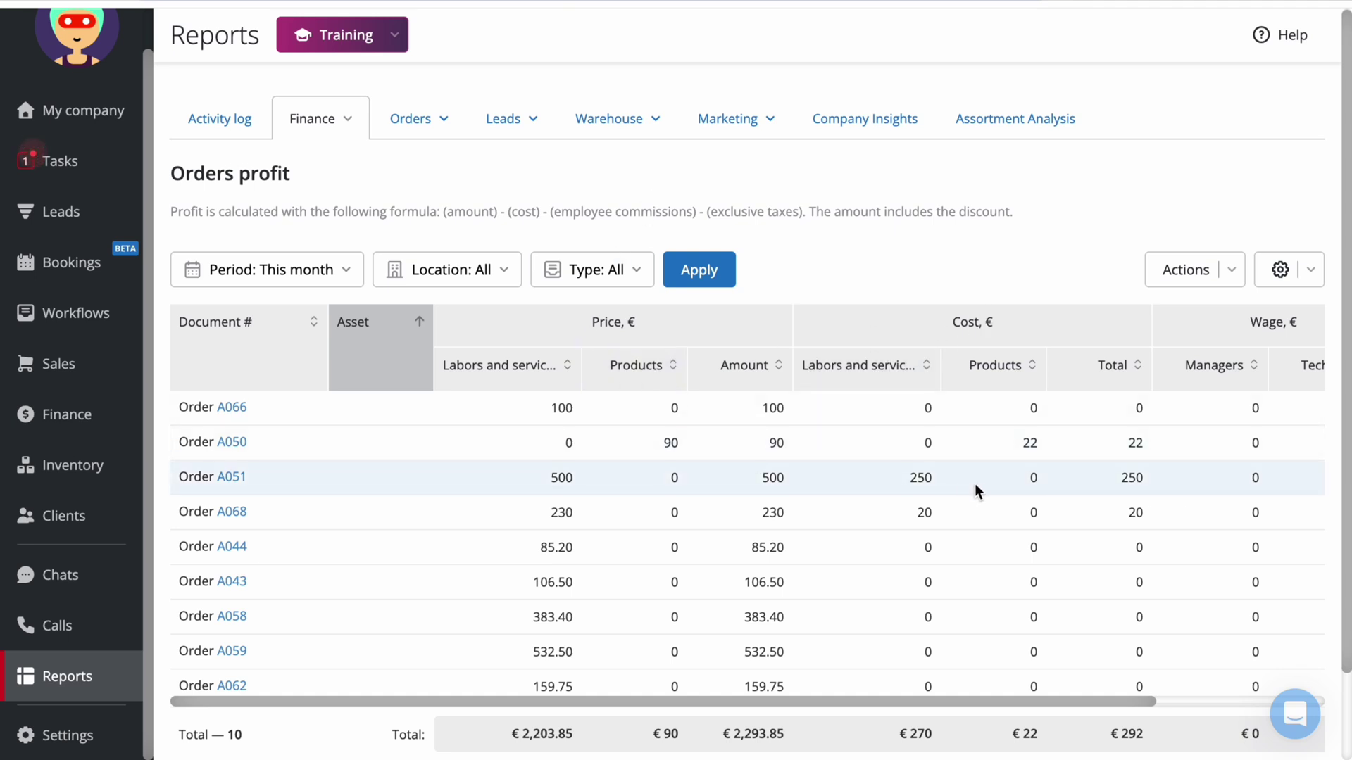
Step: Examine the Orders profit report's columns through to Profit, and highlight the (amount) - (cost) part of its formula
{"action": "scroll", "coordinate": [1063, 496], "scroll_direction": "right", "scroll_amount": 5}
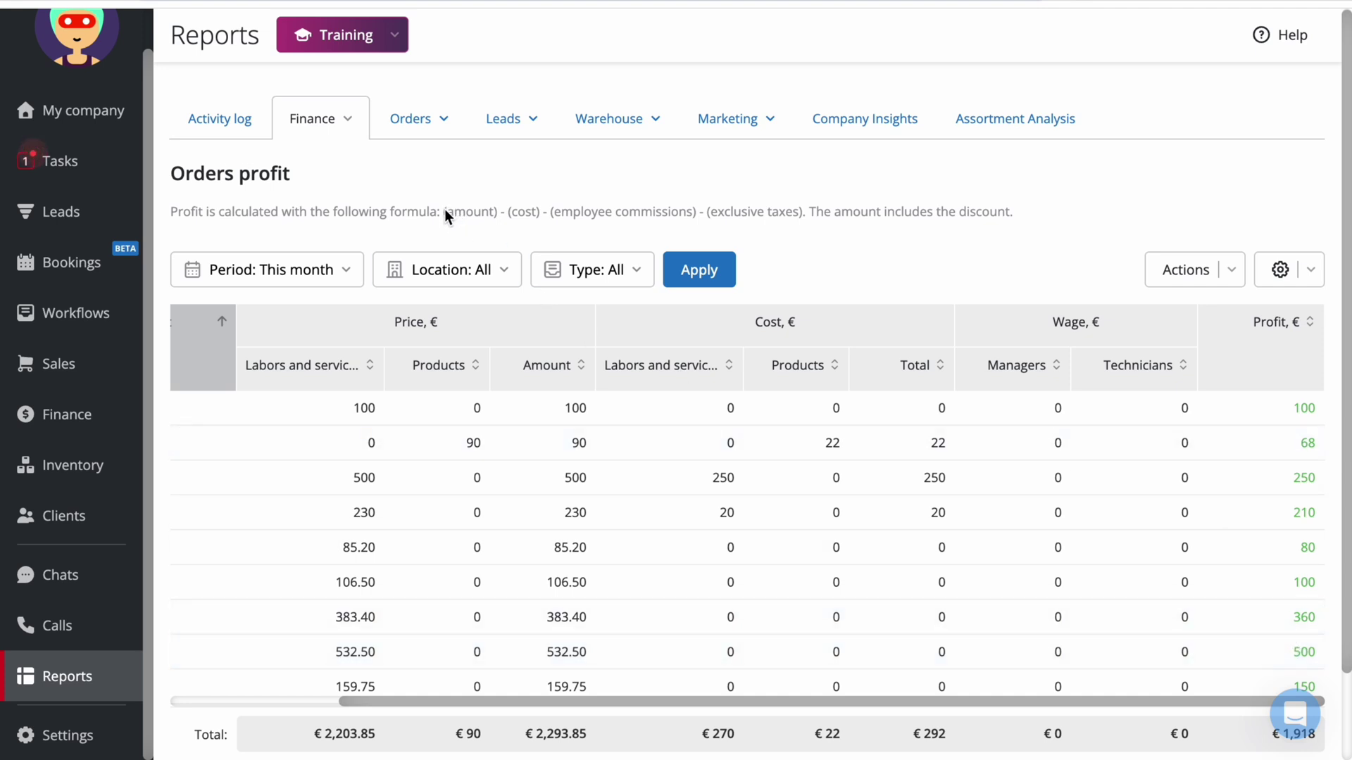
{"action": "left_click_drag", "start_coordinate": [445, 209], "coordinate": [543, 212]}
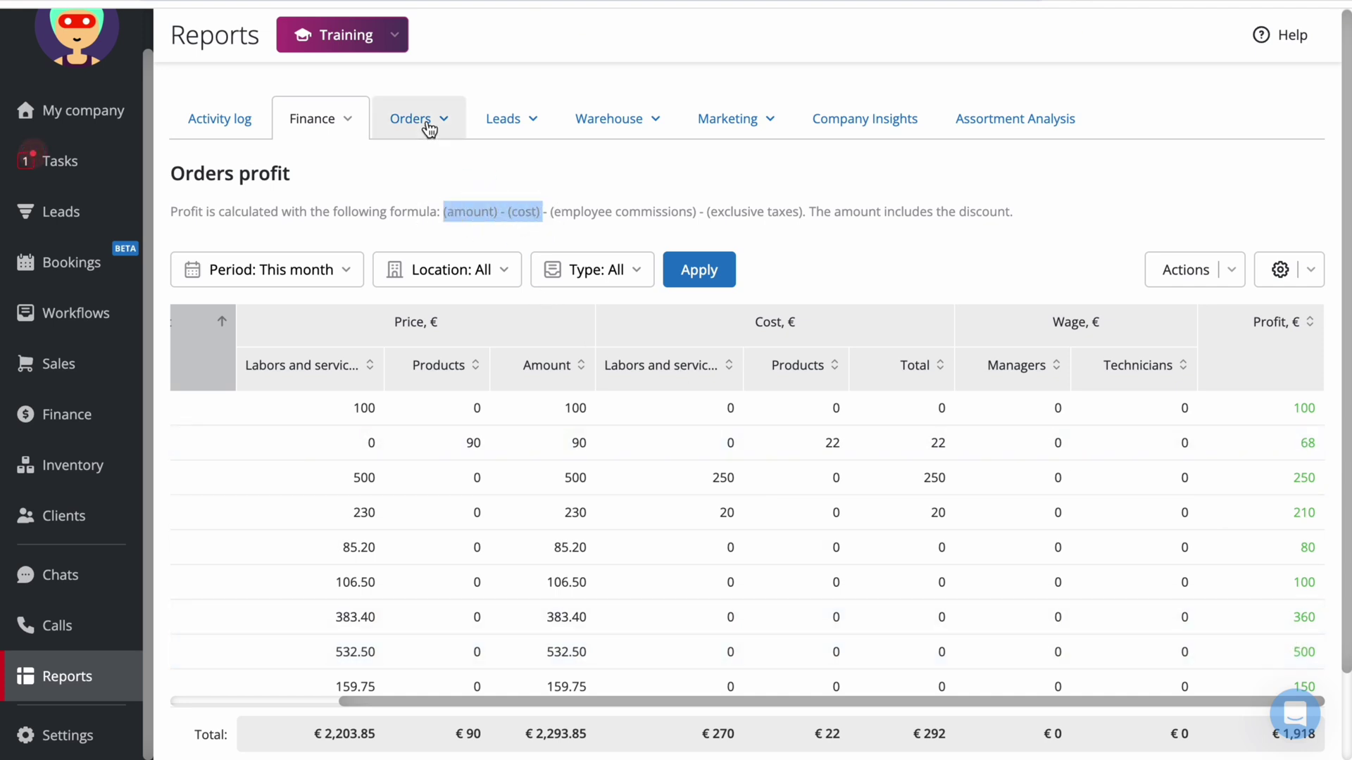
Step: Generate the Cash flow report for 01 Mar 2025 — 14 Mar 2025 across all cashboxes, and check its period filter
{"action": "left_click", "coordinate": [323, 121]}
{"action": "left_click", "coordinate": [317, 214]}
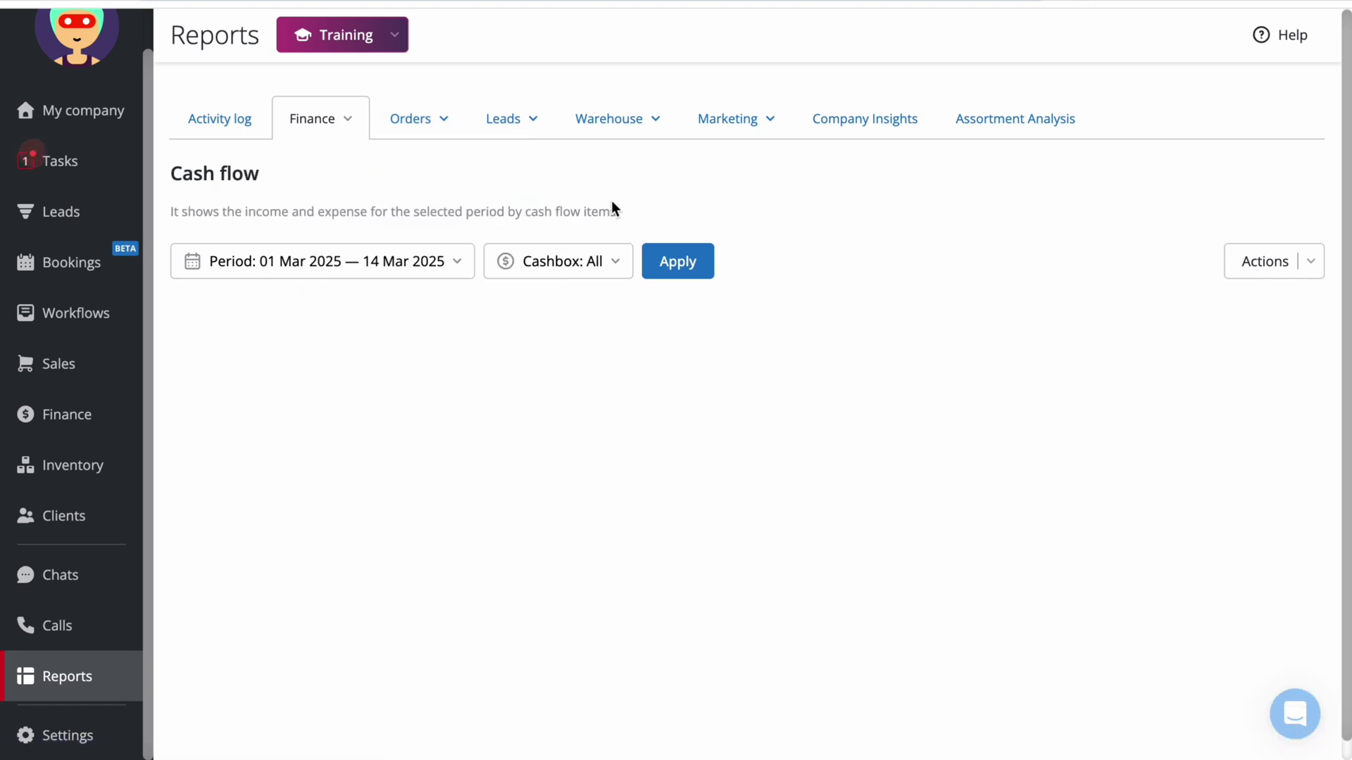
{"action": "left_click", "coordinate": [683, 255]}
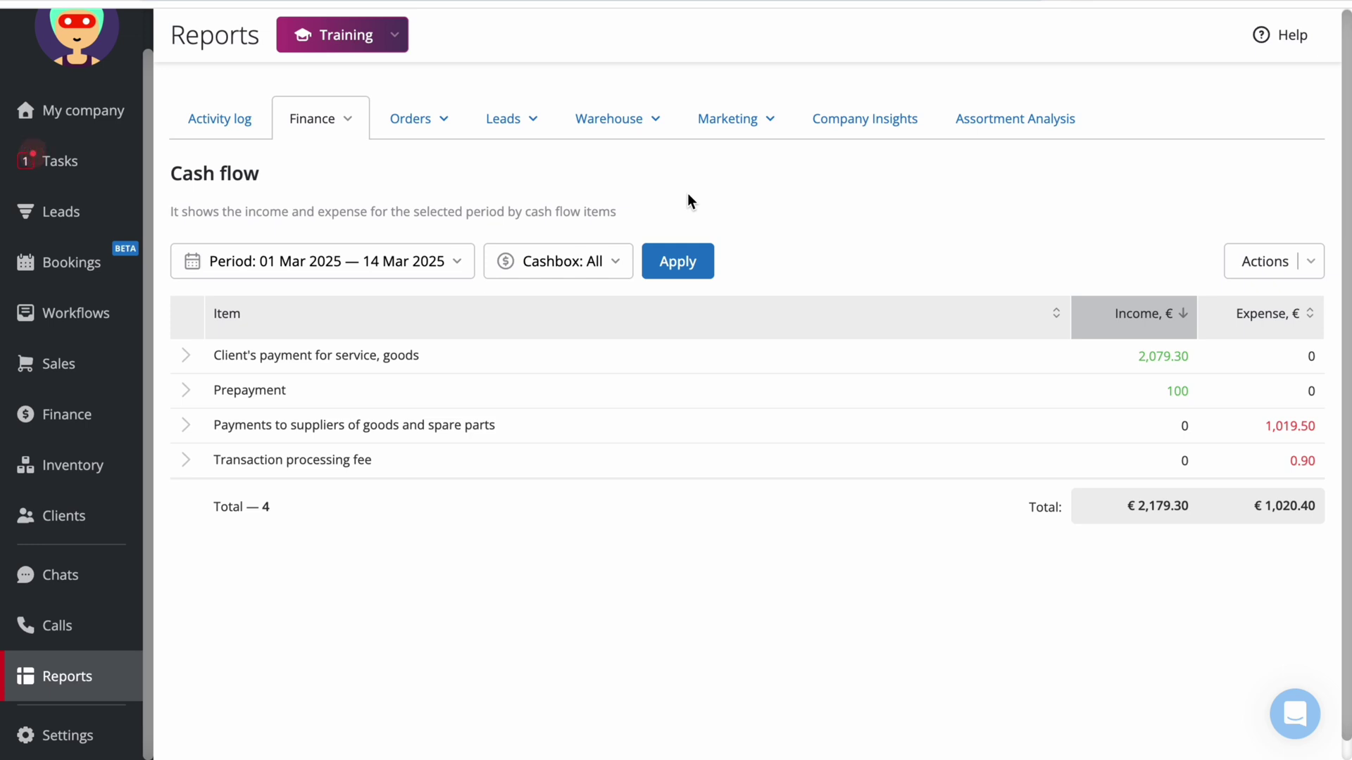
{"action": "left_click", "coordinate": [462, 248]}
{"action": "left_click", "coordinate": [505, 188]}
Step: Generate the Closed orders report for this month across all locations and types, with time in status New
{"action": "left_click", "coordinate": [409, 118]}
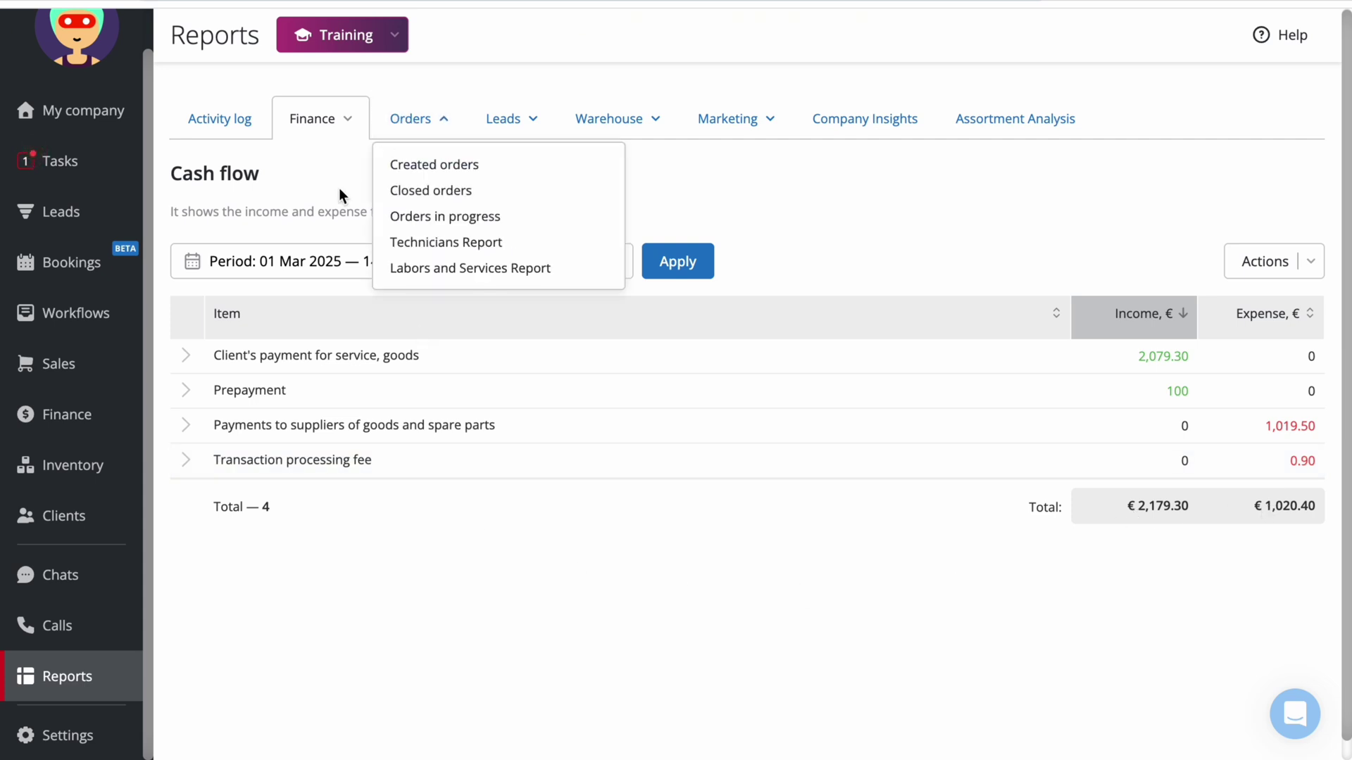
{"action": "left_click", "coordinate": [448, 212]}
{"action": "left_click", "coordinate": [422, 130]}
{"action": "left_click", "coordinate": [428, 191]}
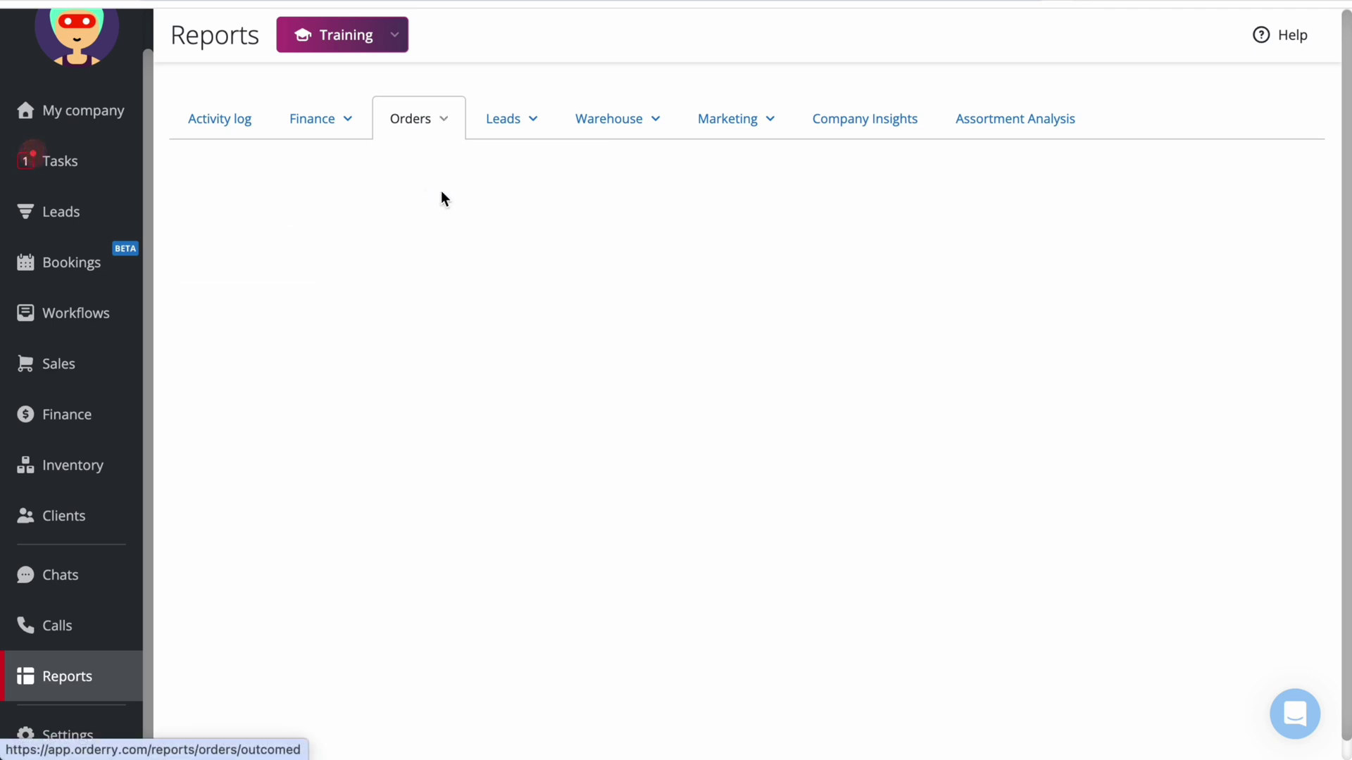
{"action": "left_click", "coordinate": [908, 315]}
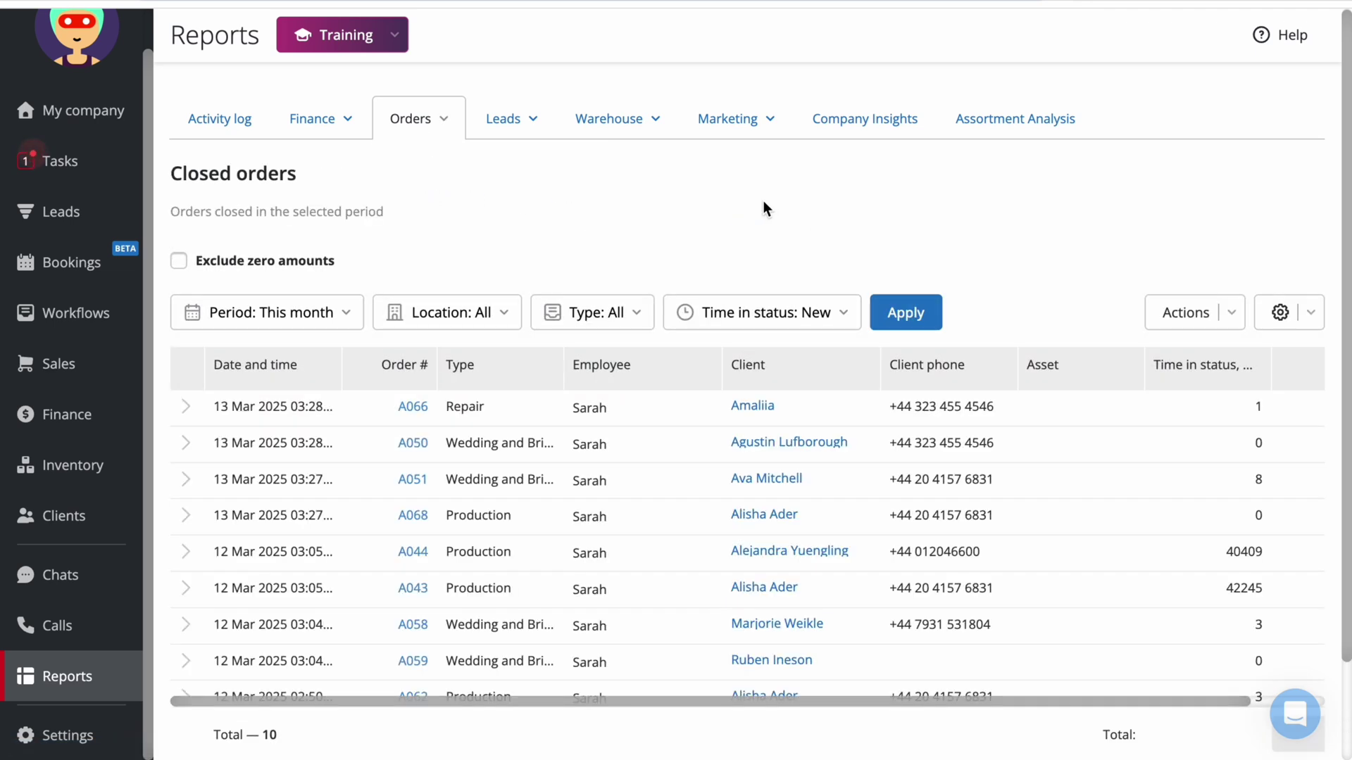
{"action": "left_click", "coordinate": [354, 313]}
{"action": "left_click", "coordinate": [517, 230]}
{"action": "left_click", "coordinate": [621, 320]}
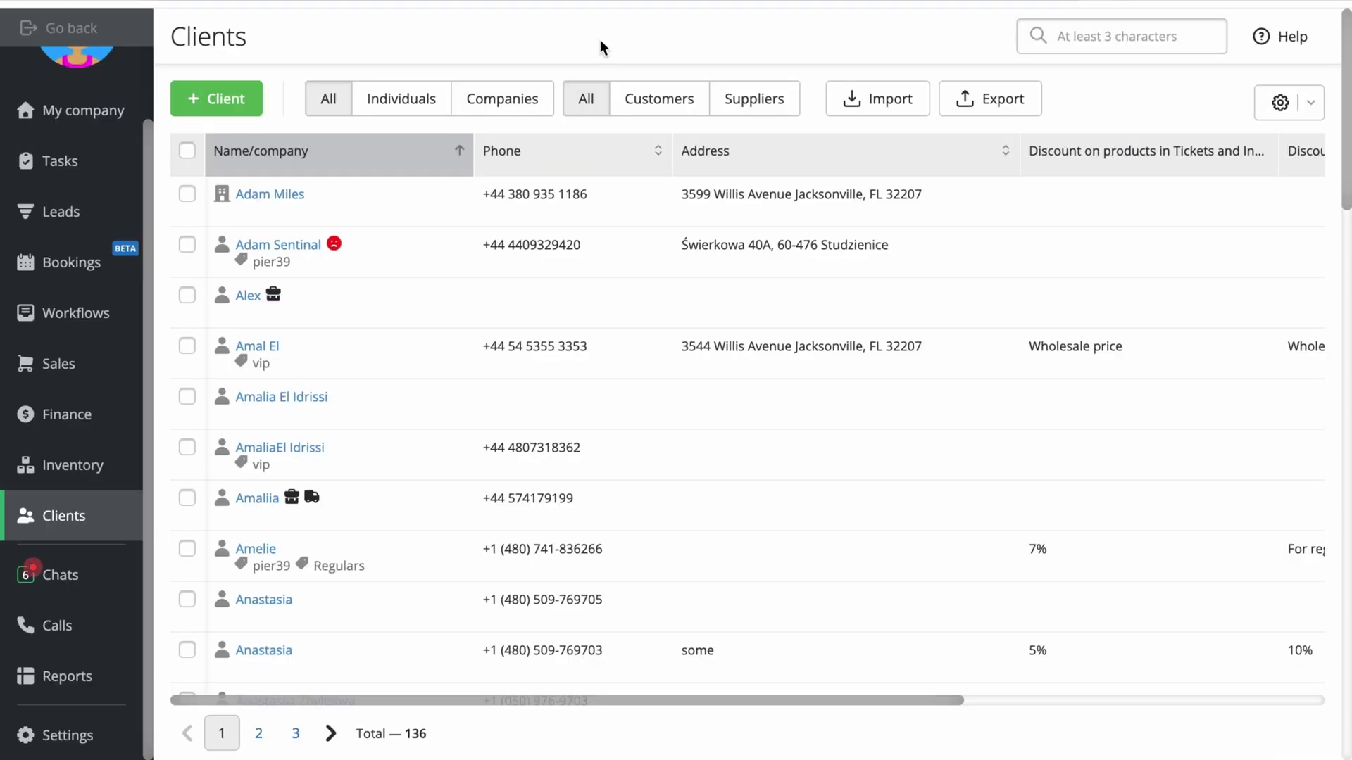
Step: Review the balance history and sales documents of the first client in the Clients list, and close the client's card
{"action": "left_click", "coordinate": [286, 196]}
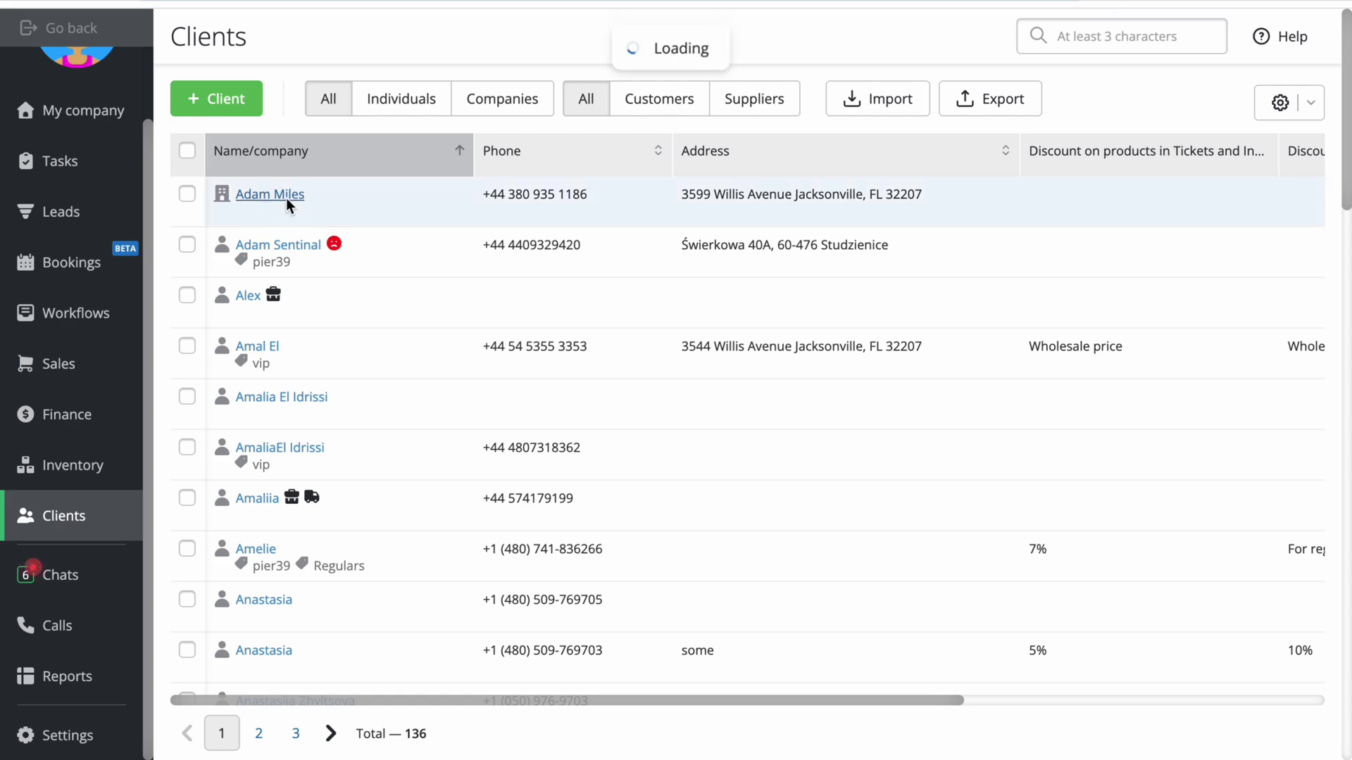
{"action": "left_click", "coordinate": [416, 107]}
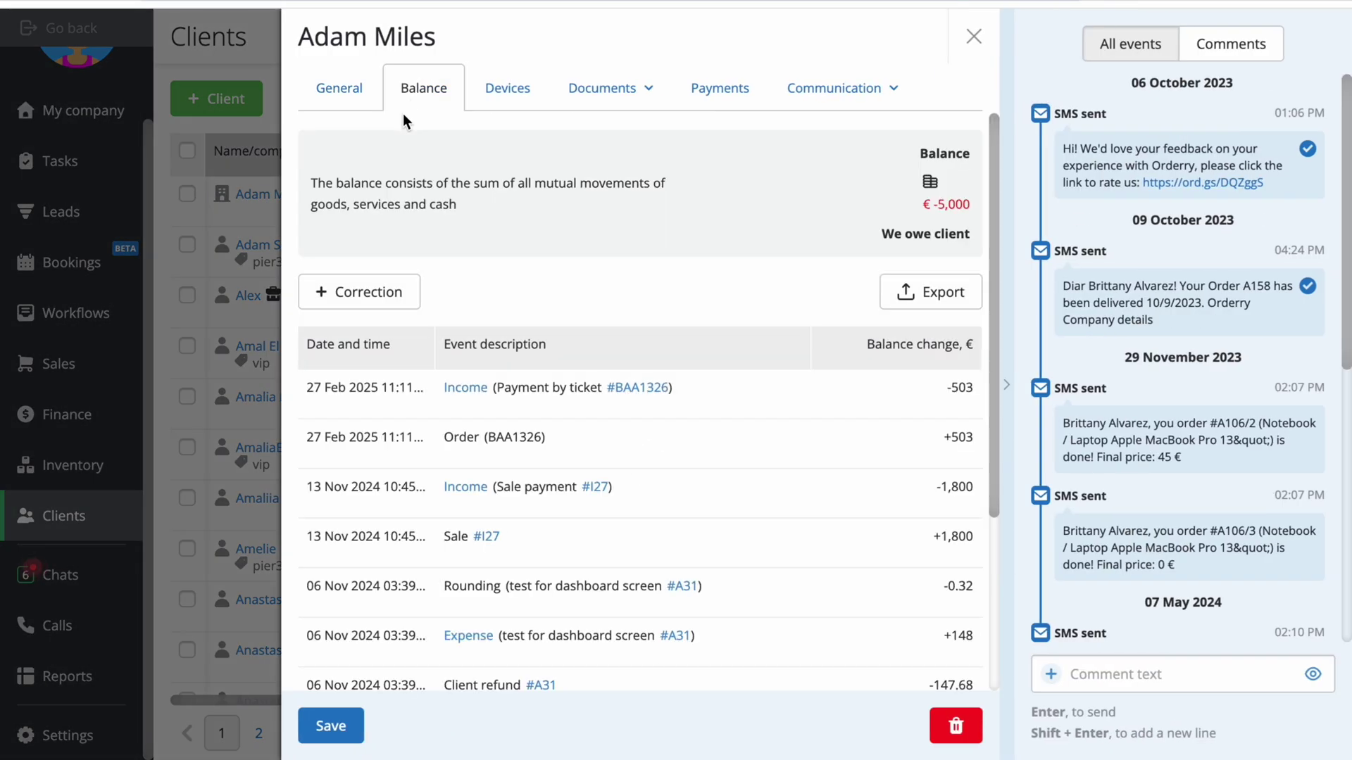
{"action": "left_click", "coordinate": [635, 98]}
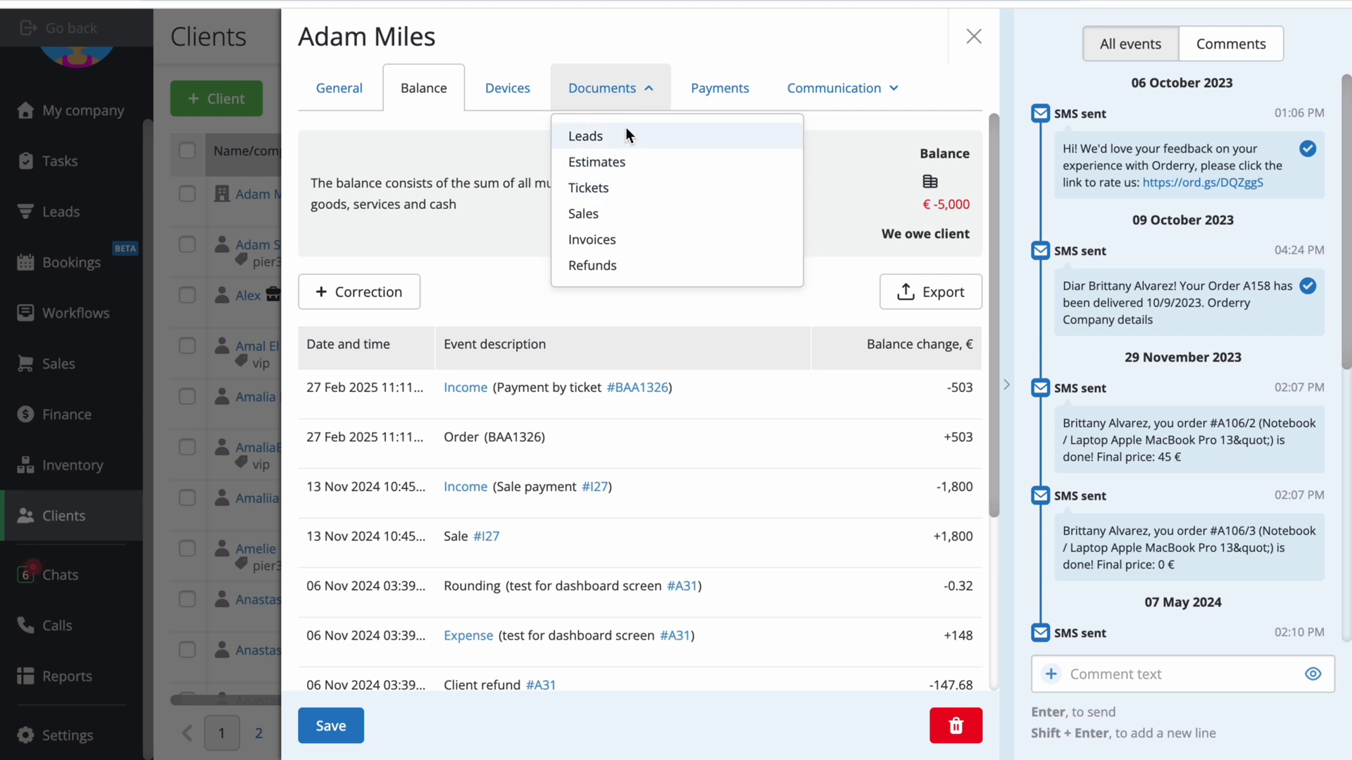
{"action": "left_click", "coordinate": [609, 214]}
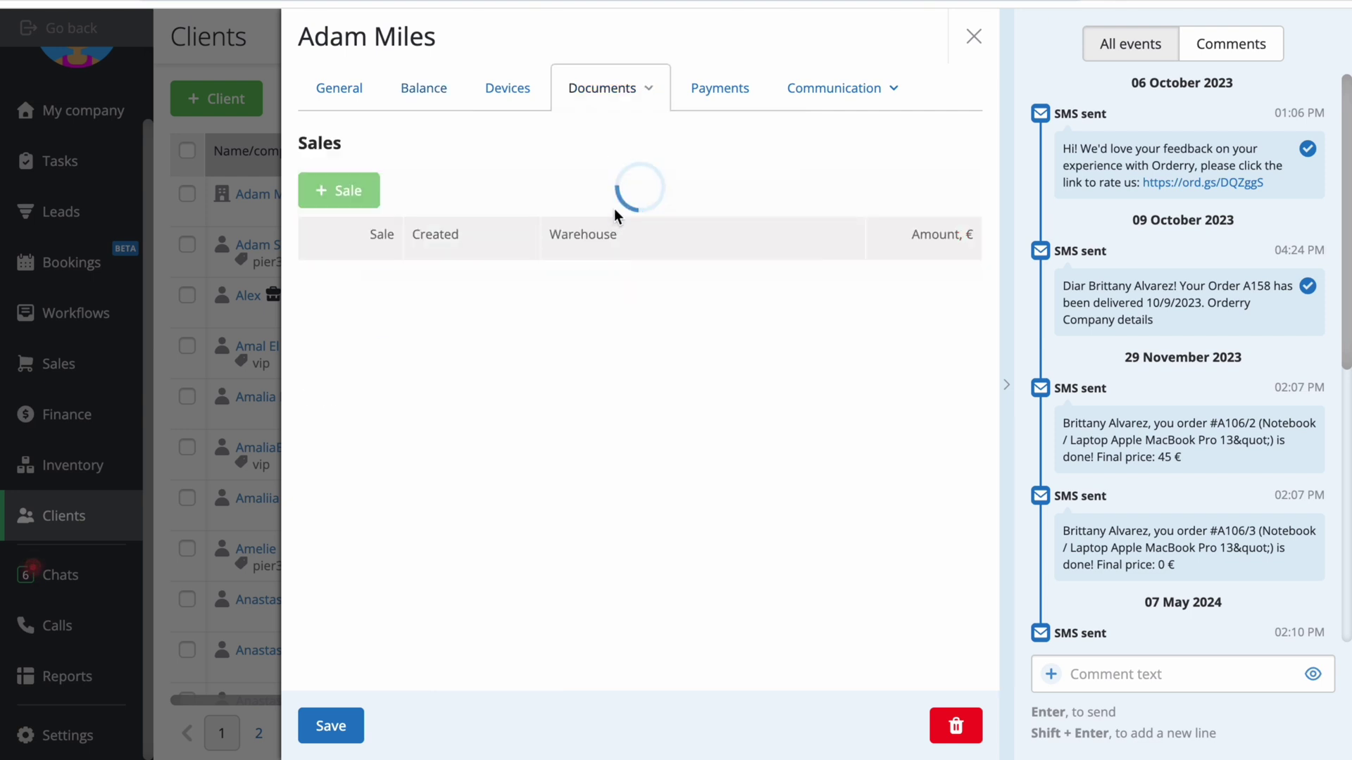
{"action": "left_click", "coordinate": [810, 87]}
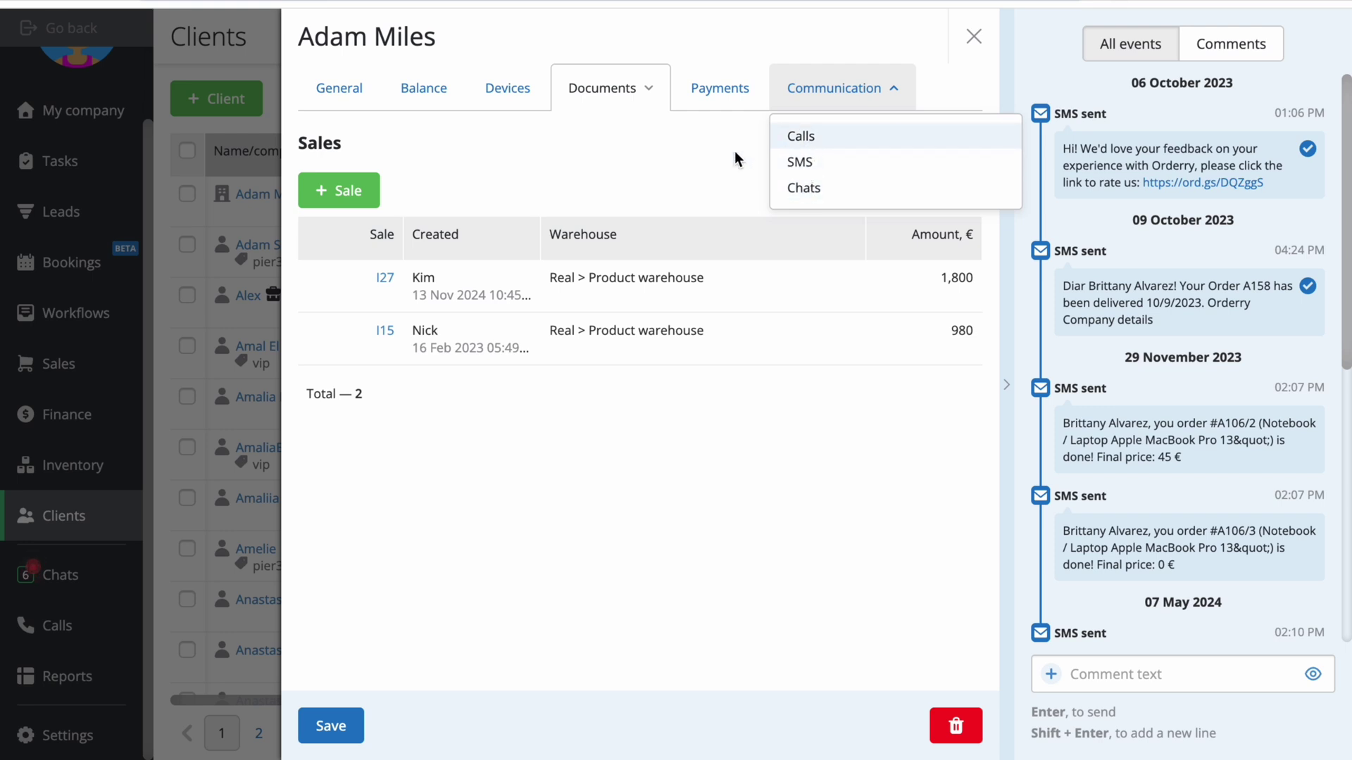
{"action": "left_click", "coordinate": [244, 38]}
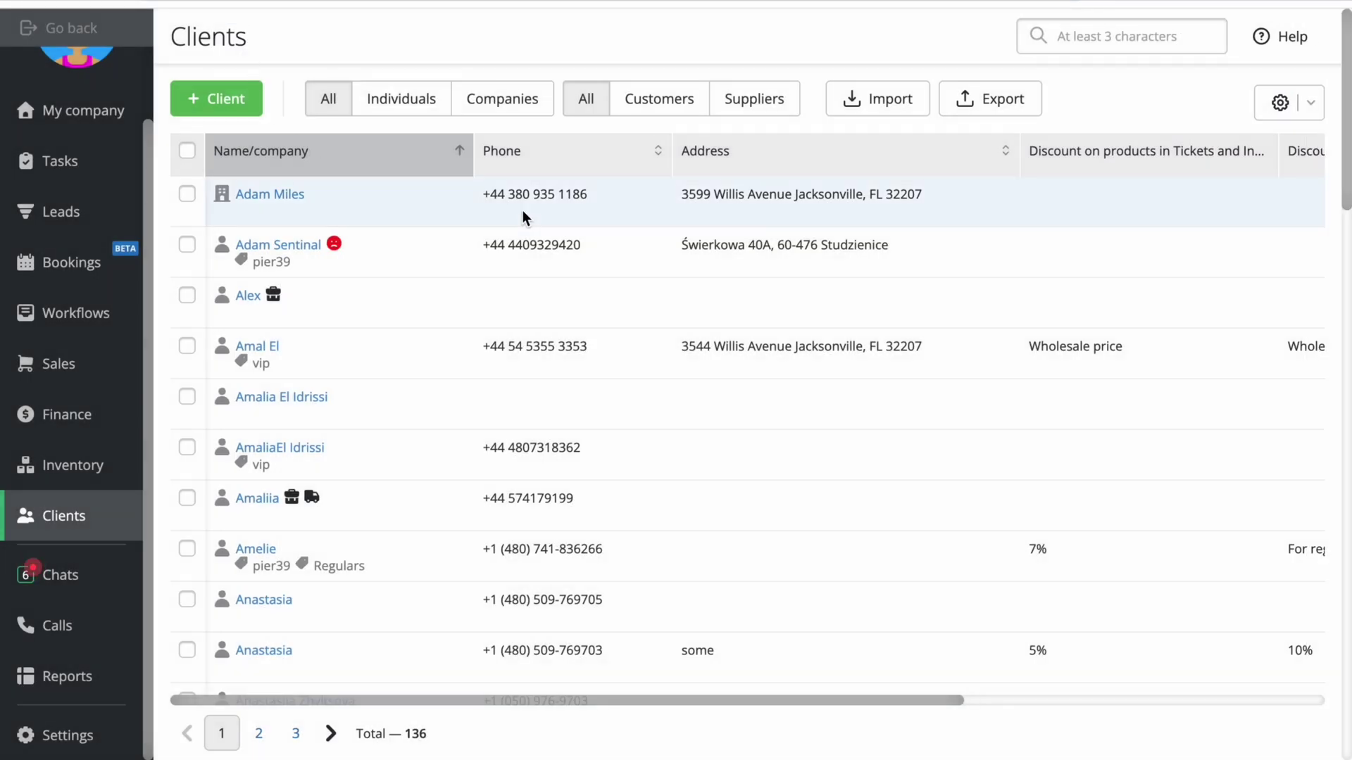
Step: Draft a WhatsApp message reading "Hello!" to the first listed client, and close it without sending
{"action": "mouse_move", "coordinate": [539, 197]}
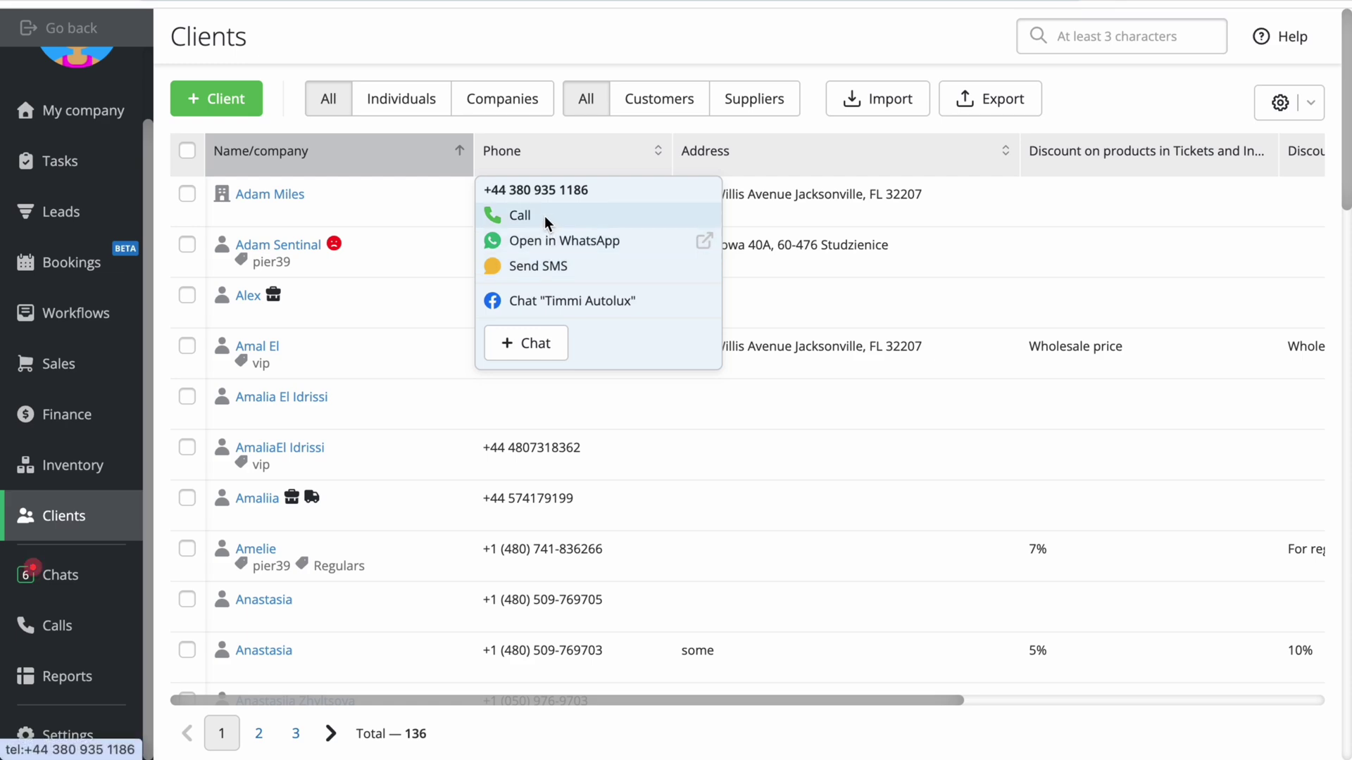
{"action": "left_click", "coordinate": [543, 236]}
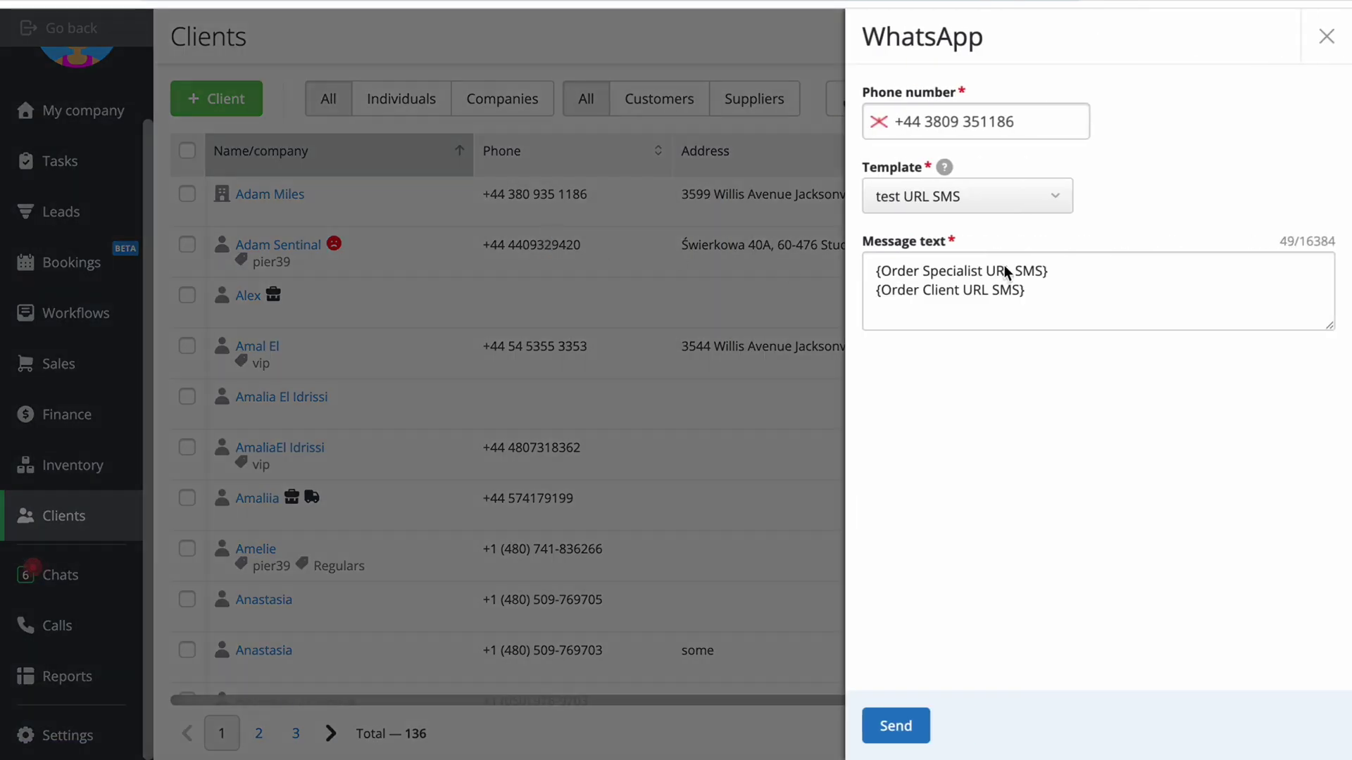
{"action": "left_click_drag", "start_coordinate": [985, 293], "coordinate": [779, 247]}
{"action": "type", "text": "Hello!"}
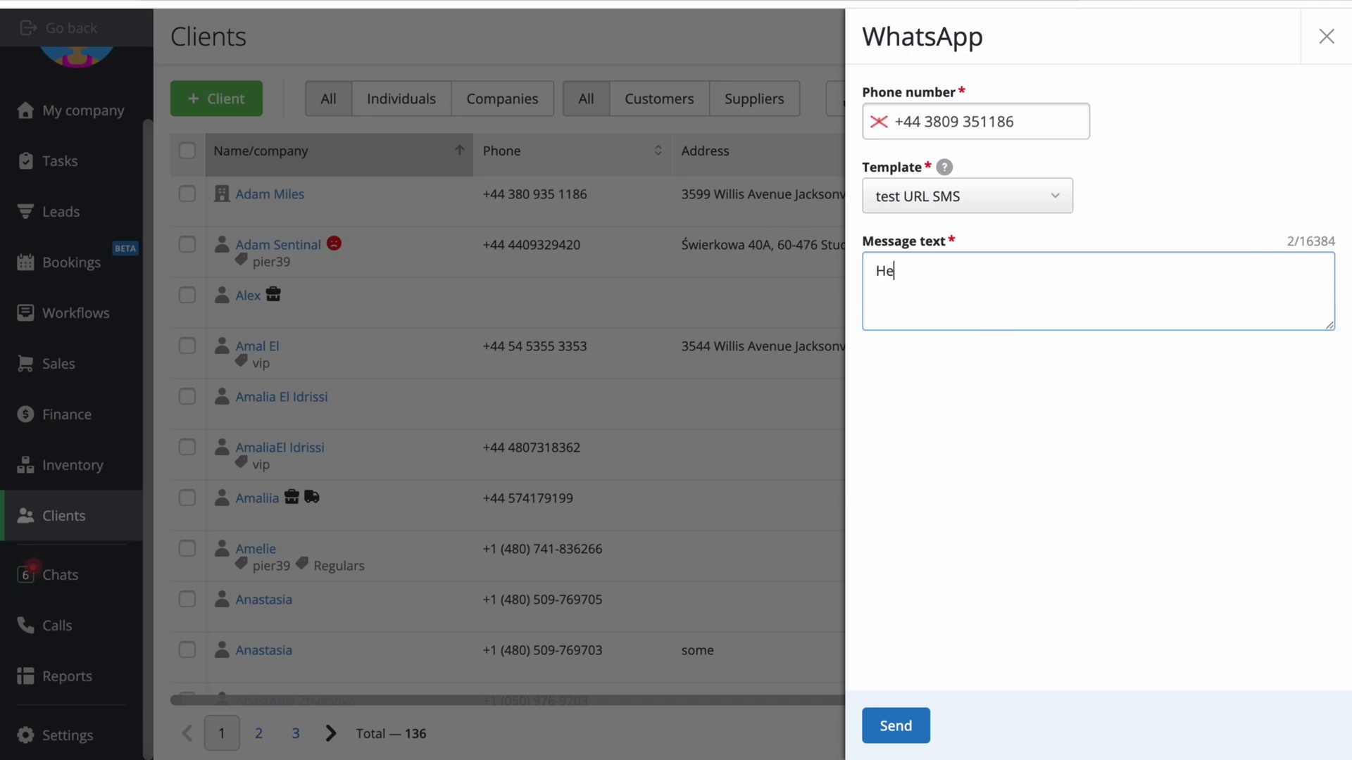
{"action": "left_click", "coordinate": [576, 291]}
{"action": "left_click", "coordinate": [573, 429]}
Step: View the SMS history of the first client in the list and close the client's card
{"action": "left_click", "coordinate": [280, 200]}
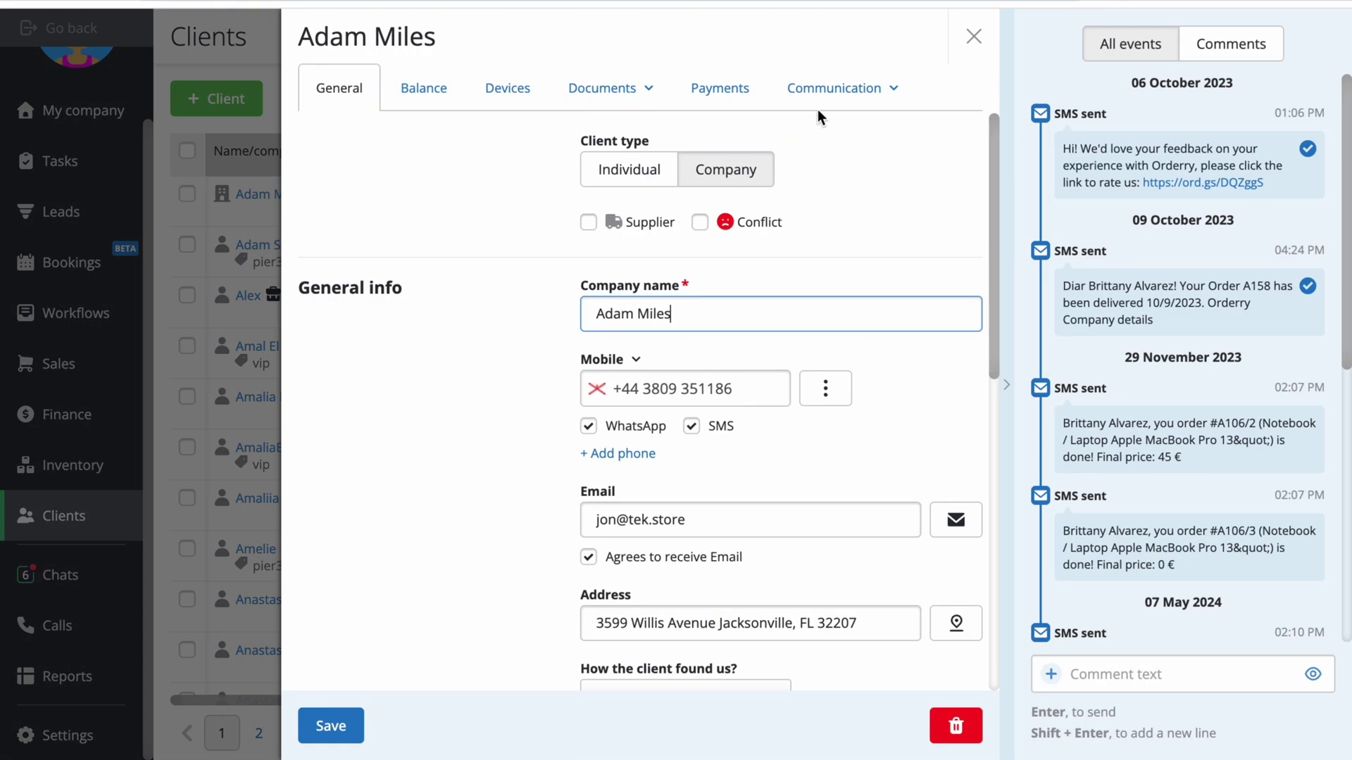
{"action": "left_click", "coordinate": [826, 100]}
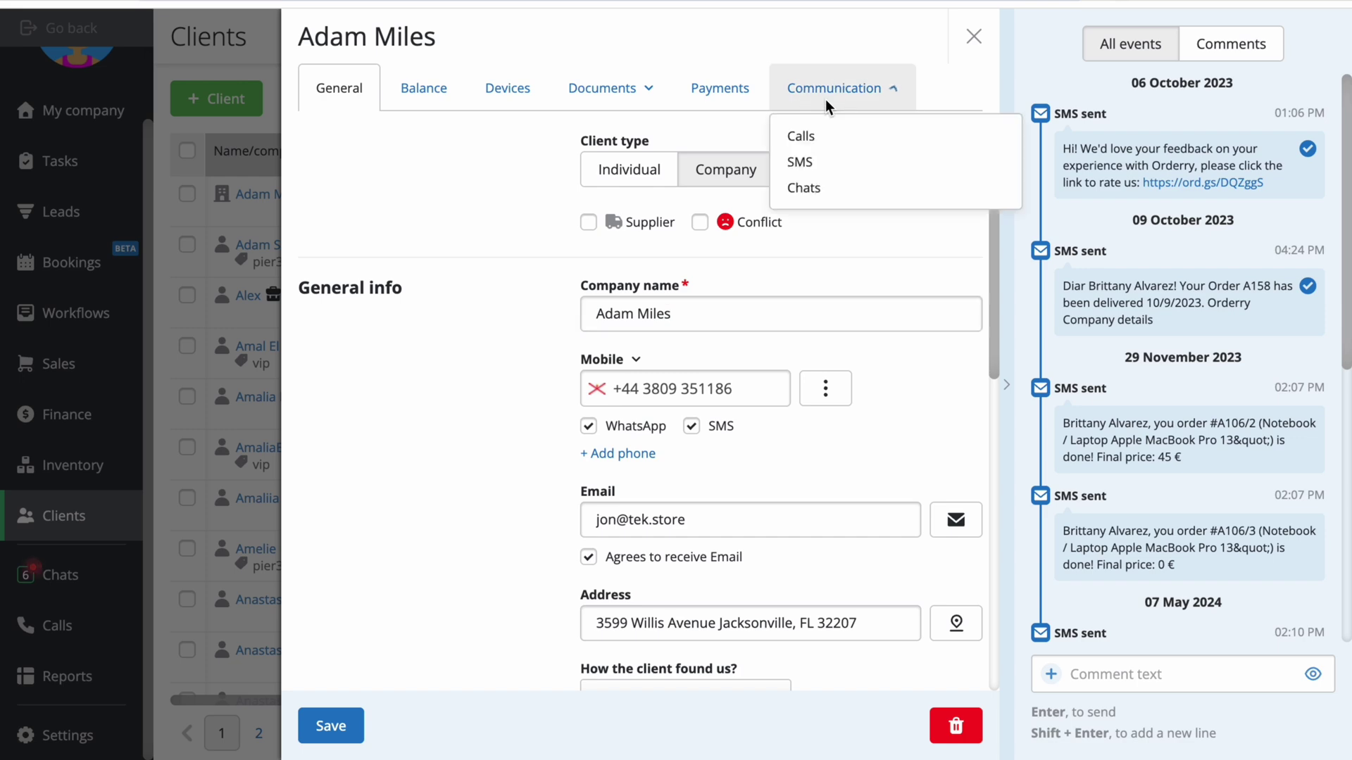
{"action": "left_click", "coordinate": [825, 159]}
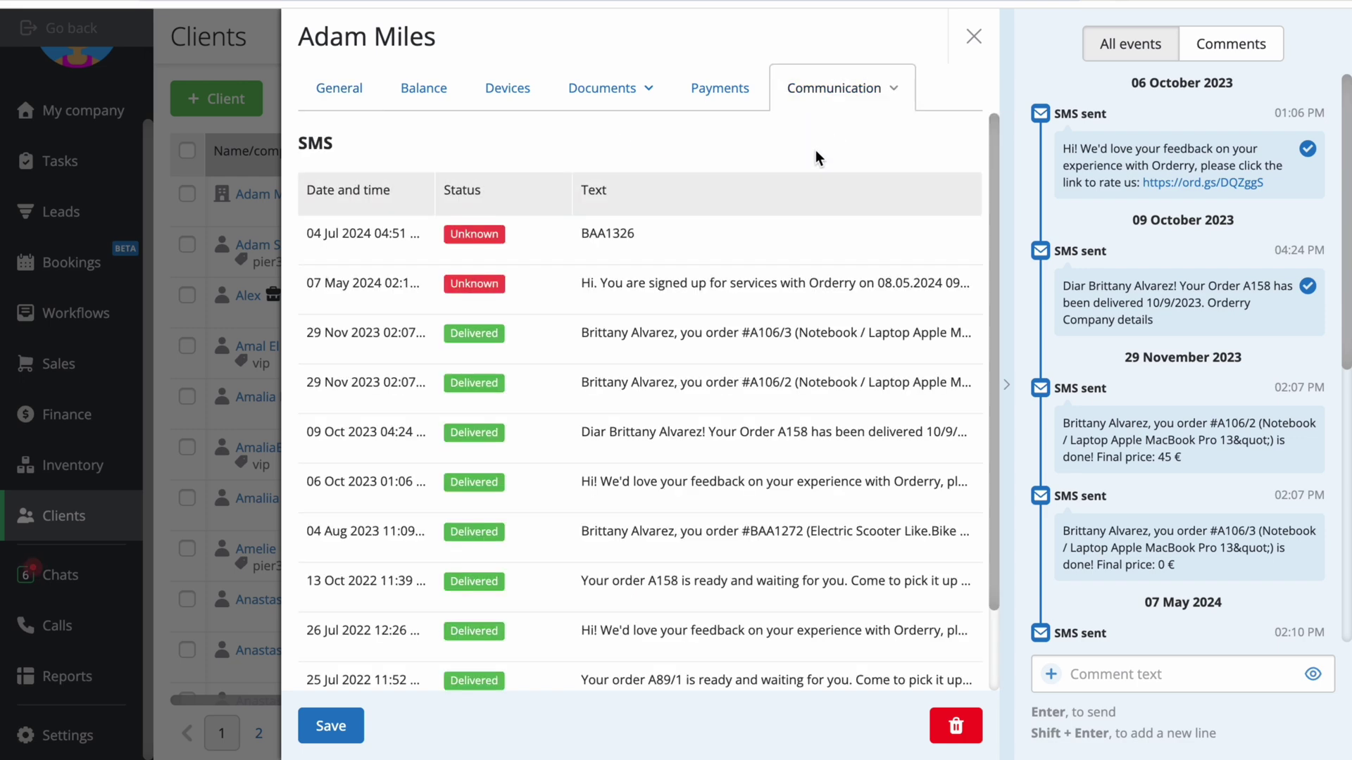
{"action": "left_click", "coordinate": [975, 39]}
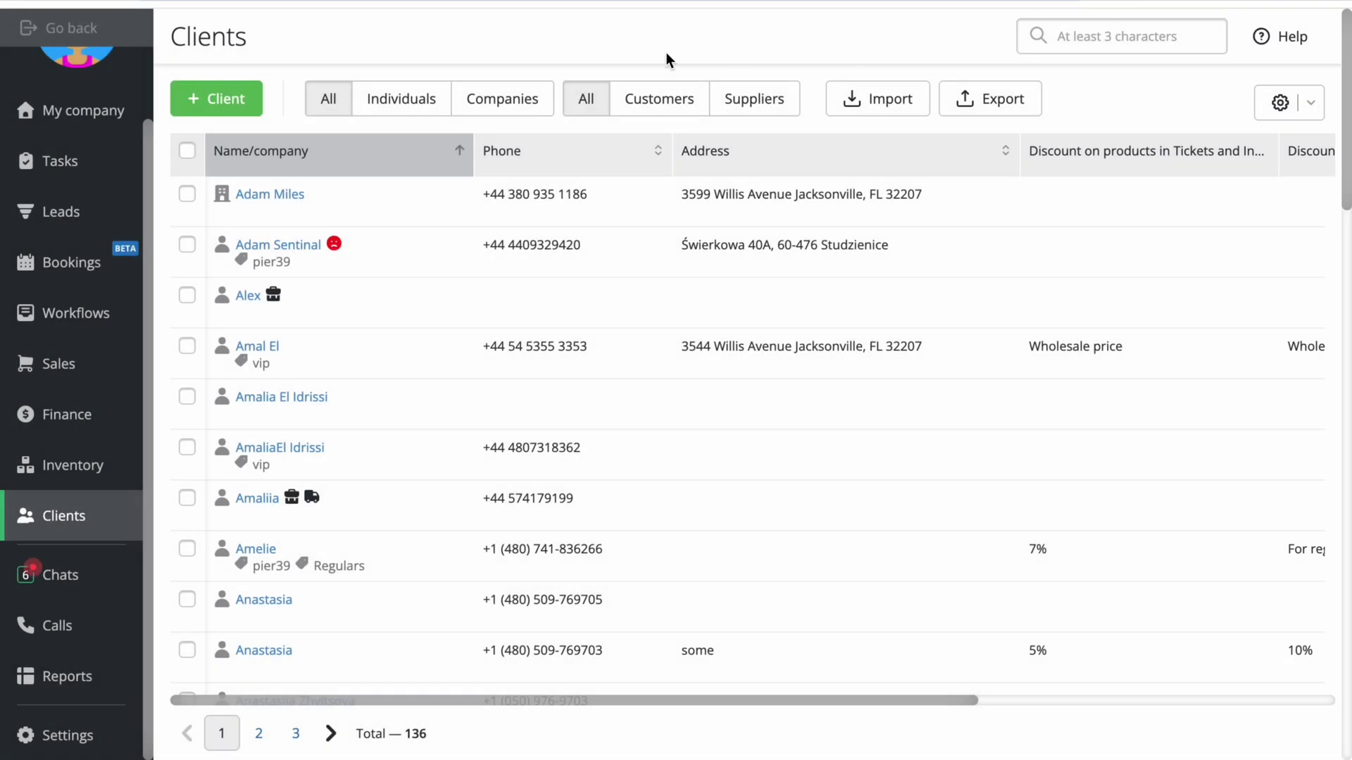
Step: Open the Facebook conversation in Chats whose last message is "Amaliia: Media" to view its messages and linked client documents
{"action": "left_click", "coordinate": [75, 582]}
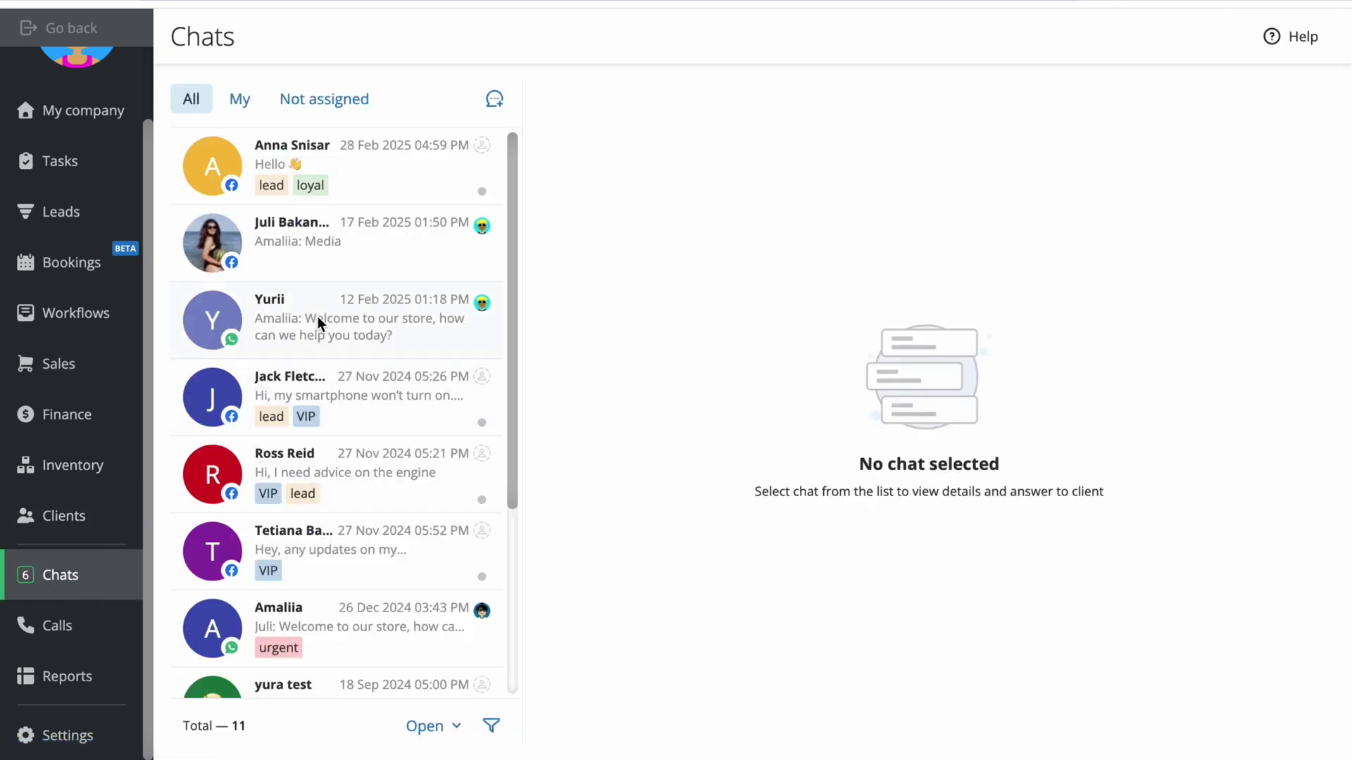
{"action": "left_click", "coordinate": [349, 260]}
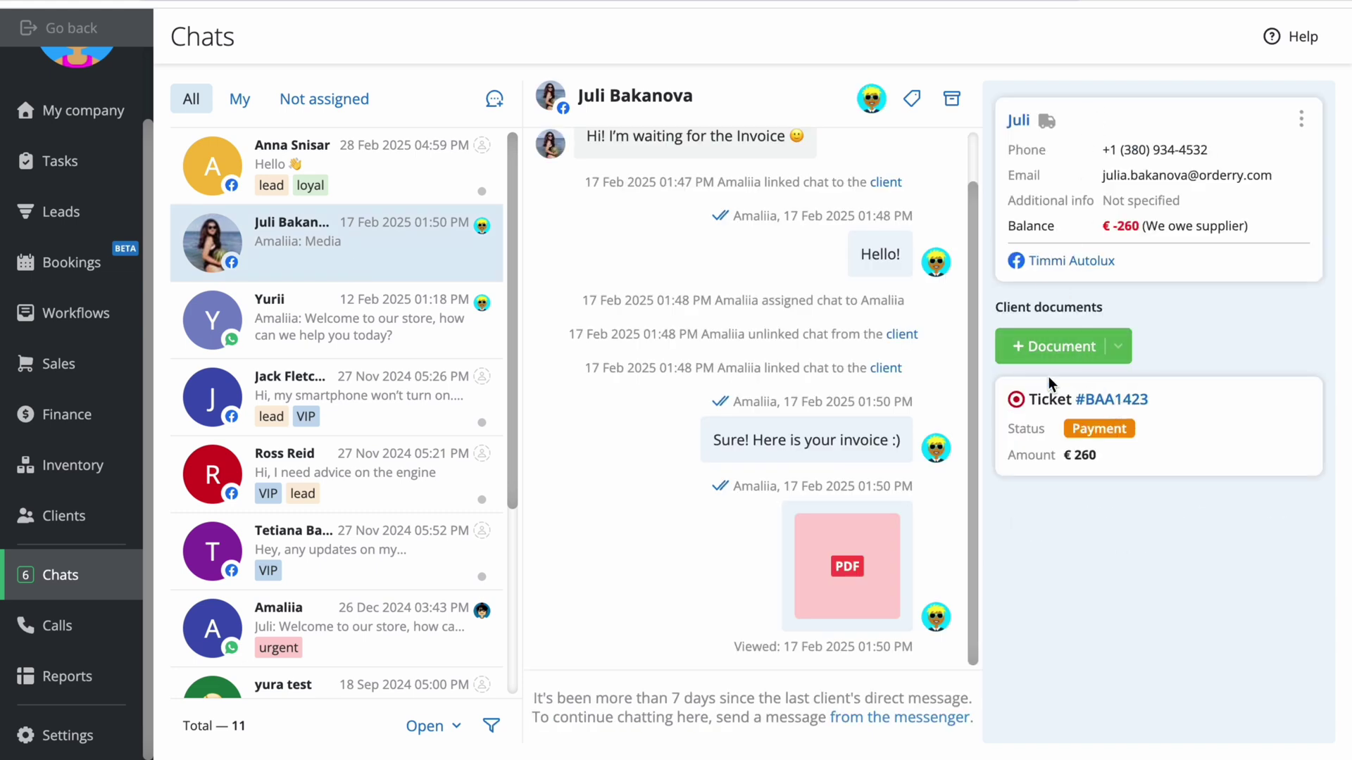
Step: Examine the full call log in Calls, including call types, durations and conversation records
{"action": "left_click", "coordinate": [100, 615]}
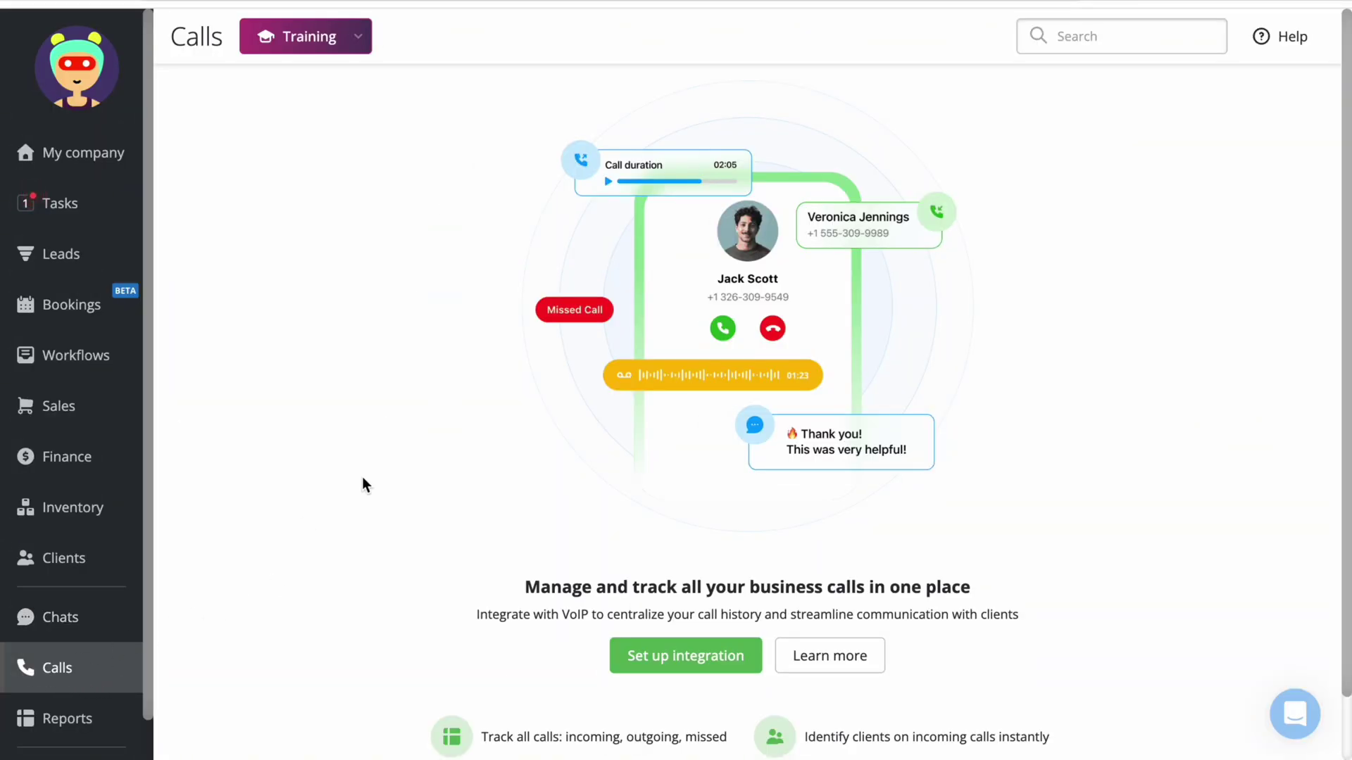
{"action": "scroll", "coordinate": [362, 476], "scroll_direction": "down", "scroll_amount": 1}
{"action": "scroll", "coordinate": [361, 476], "scroll_direction": "up", "scroll_amount": 1}
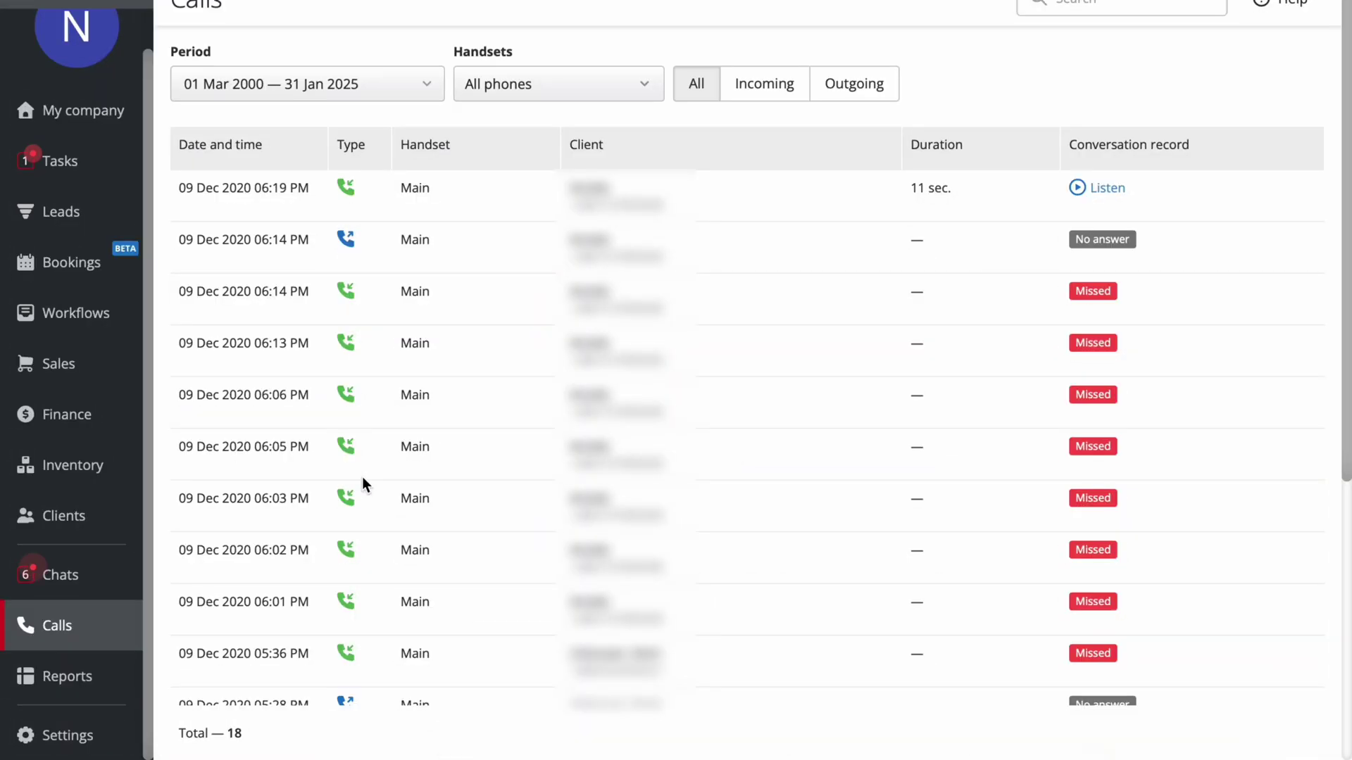
{"action": "scroll", "coordinate": [362, 476], "scroll_direction": "down", "scroll_amount": 6}
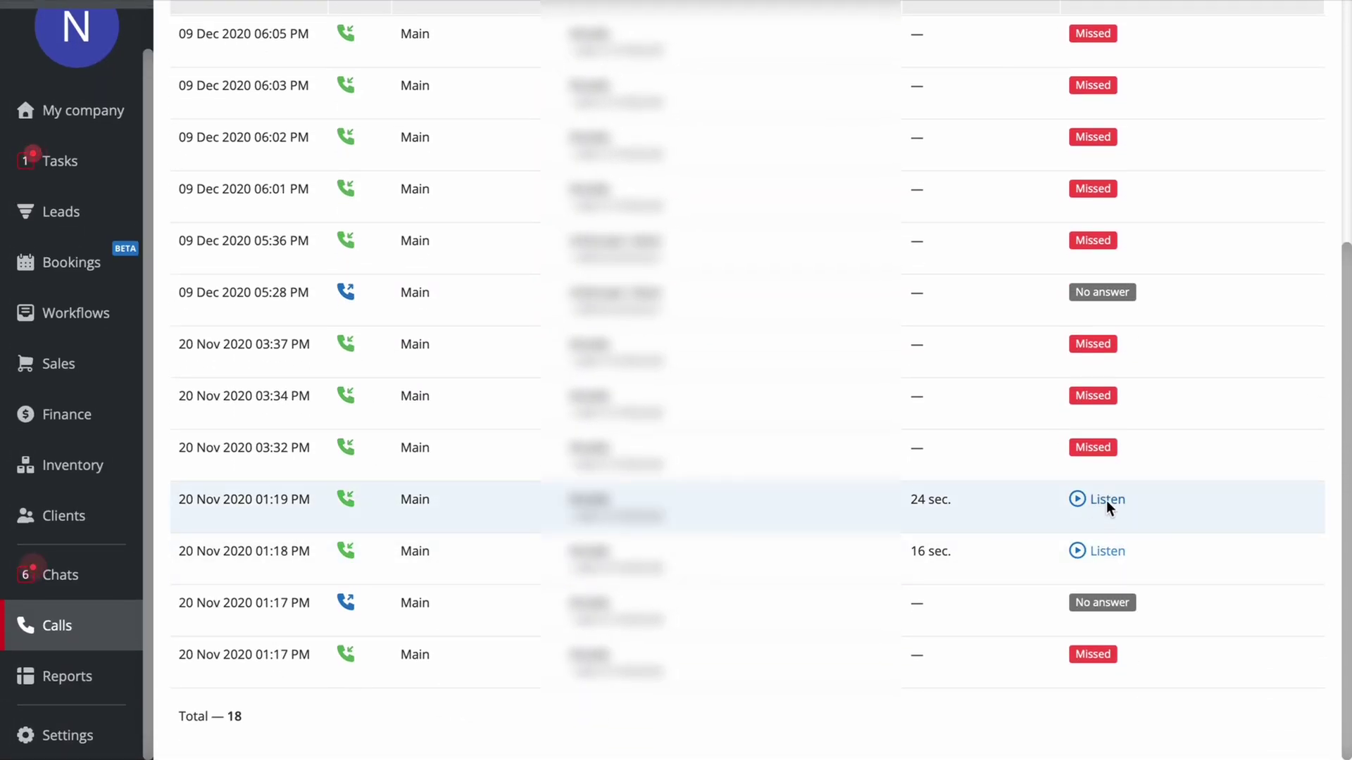
{"action": "scroll", "coordinate": [780, 453], "scroll_direction": "up", "scroll_amount": 6}
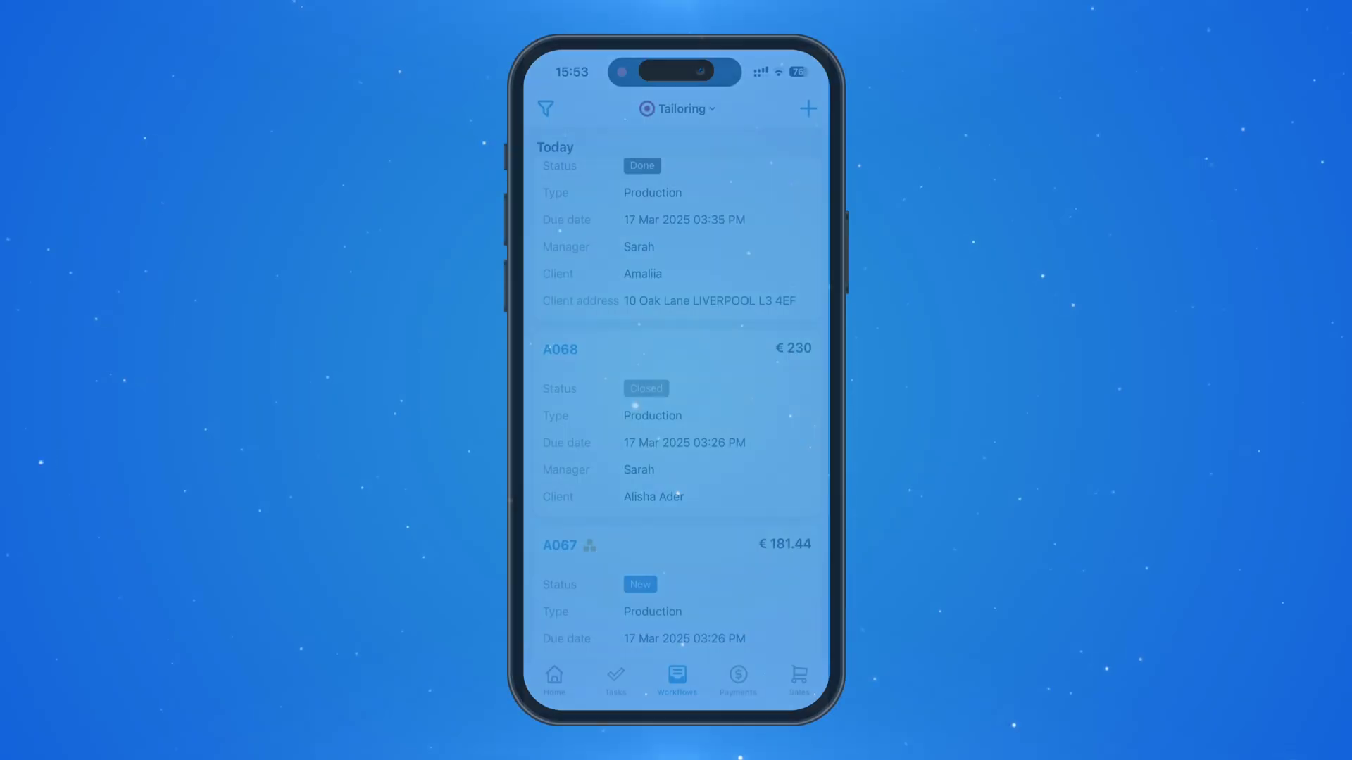
Step: Switch to the Orderry mobile app, browse the Tailoring orders list and go to the home screen
{"action": "scroll", "coordinate": [675, 409], "scroll_direction": "down", "scroll_amount": 5}
{"action": "scroll", "coordinate": [676, 409], "scroll_direction": "up", "scroll_amount": 10}
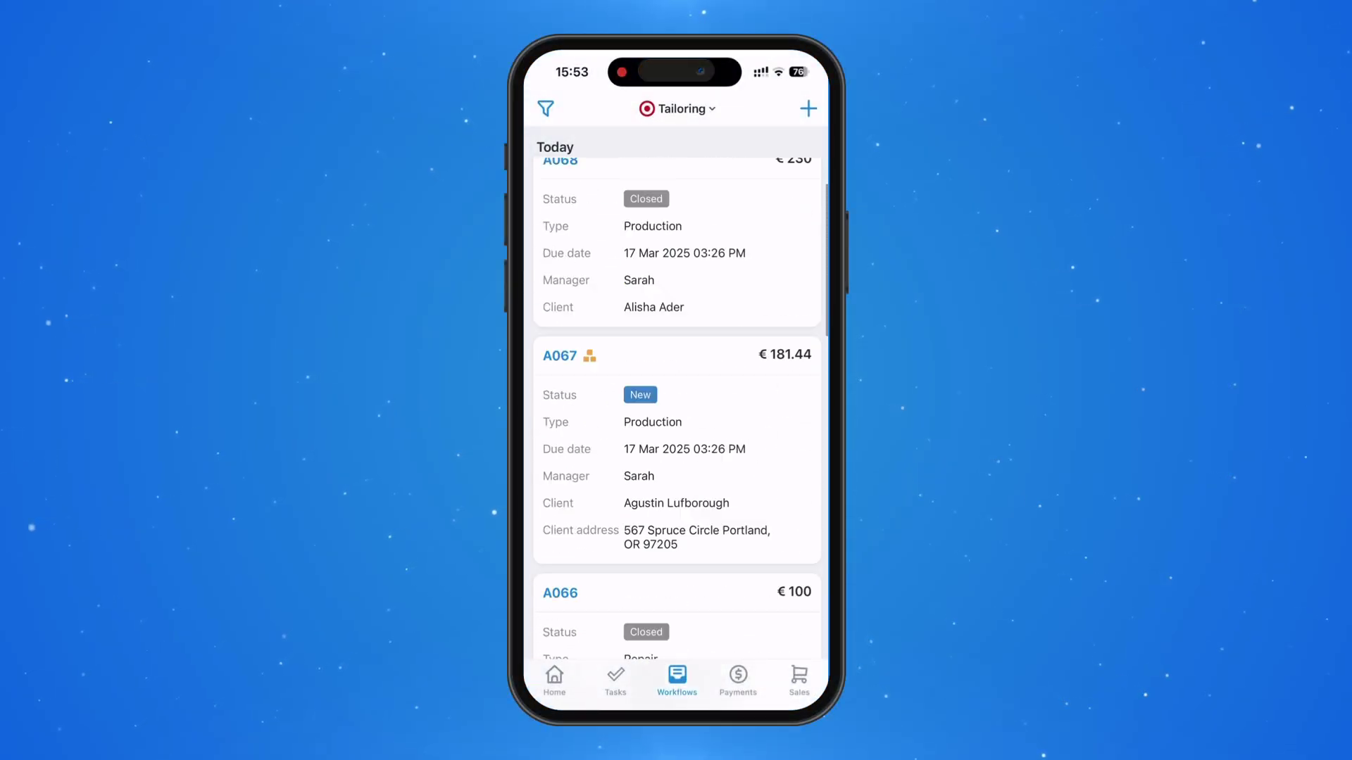
{"action": "left_click", "coordinate": [554, 680]}
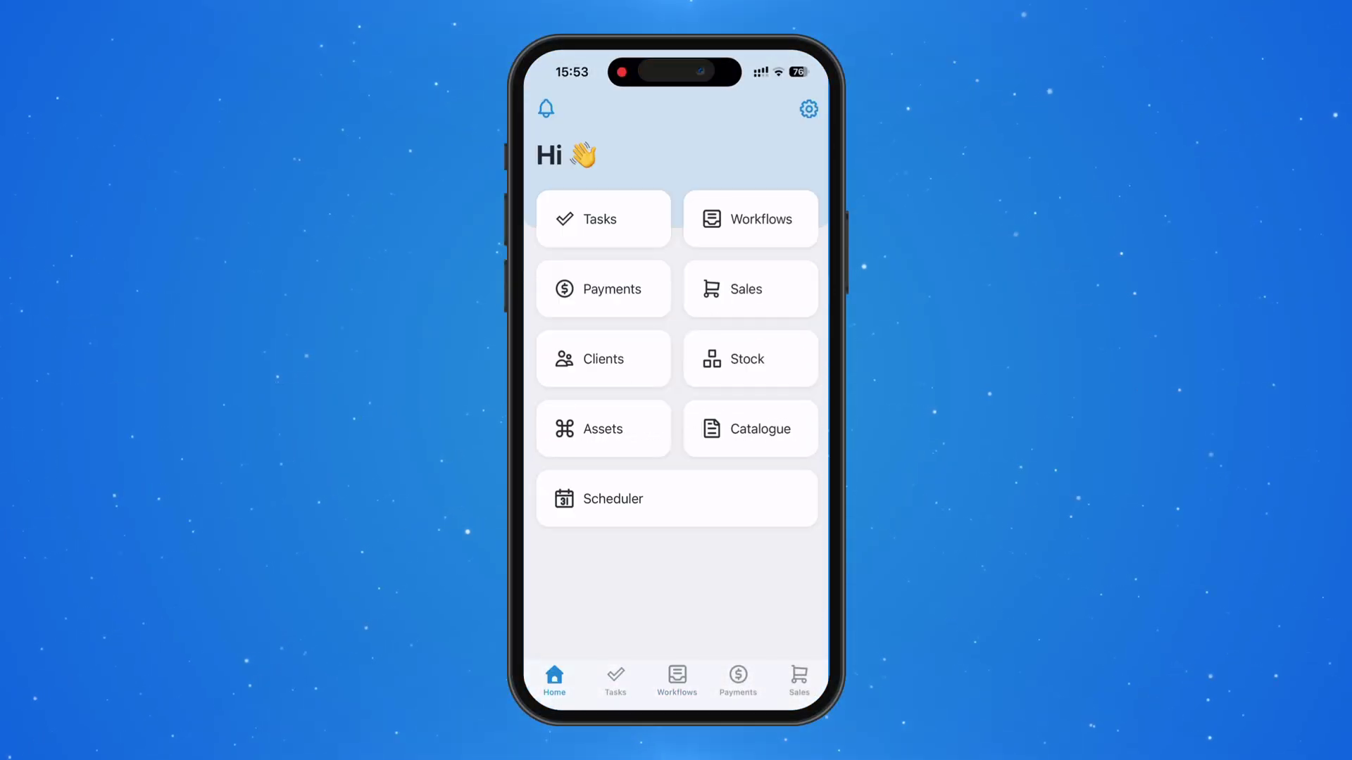
Step: Examine the stock items in the Tailoring location's Accessories warehouse, and return to the home screen
{"action": "left_click", "coordinate": [746, 358]}
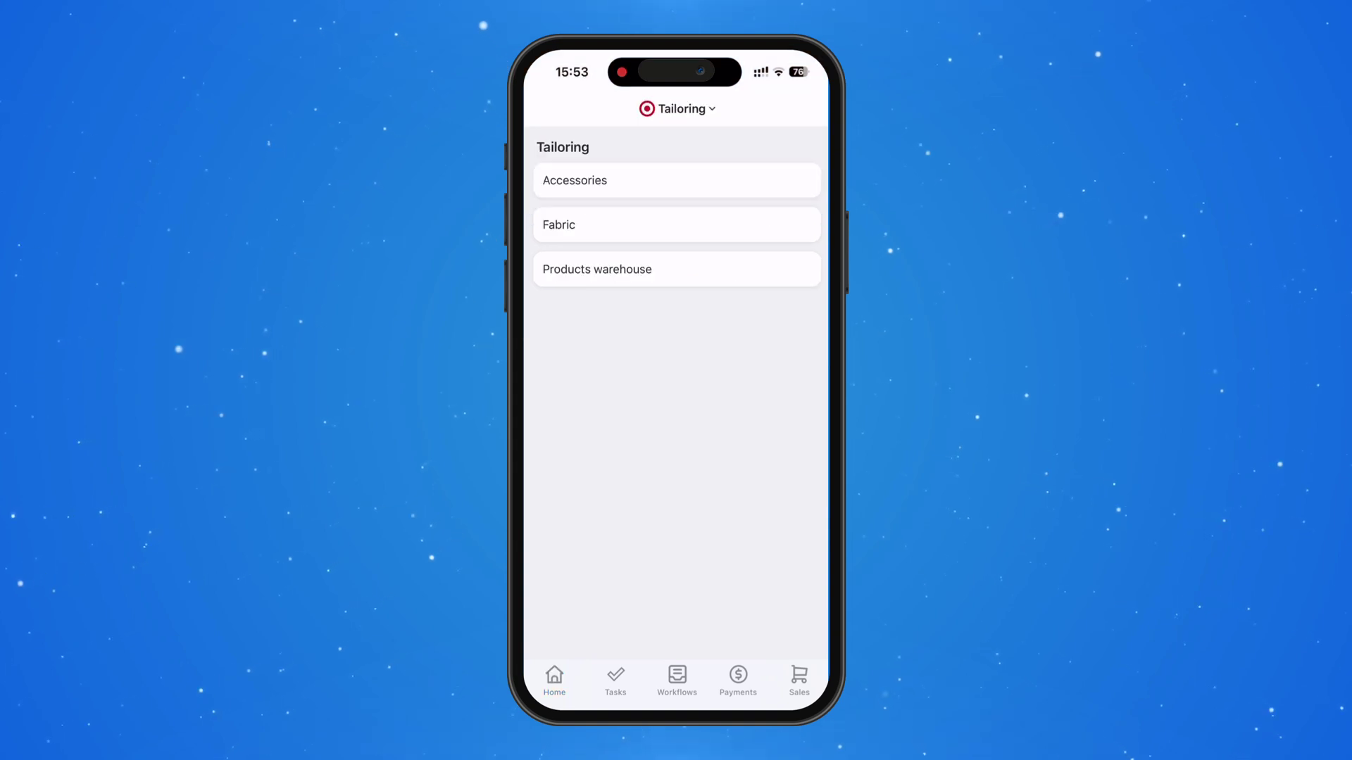
{"action": "left_click", "coordinate": [574, 181]}
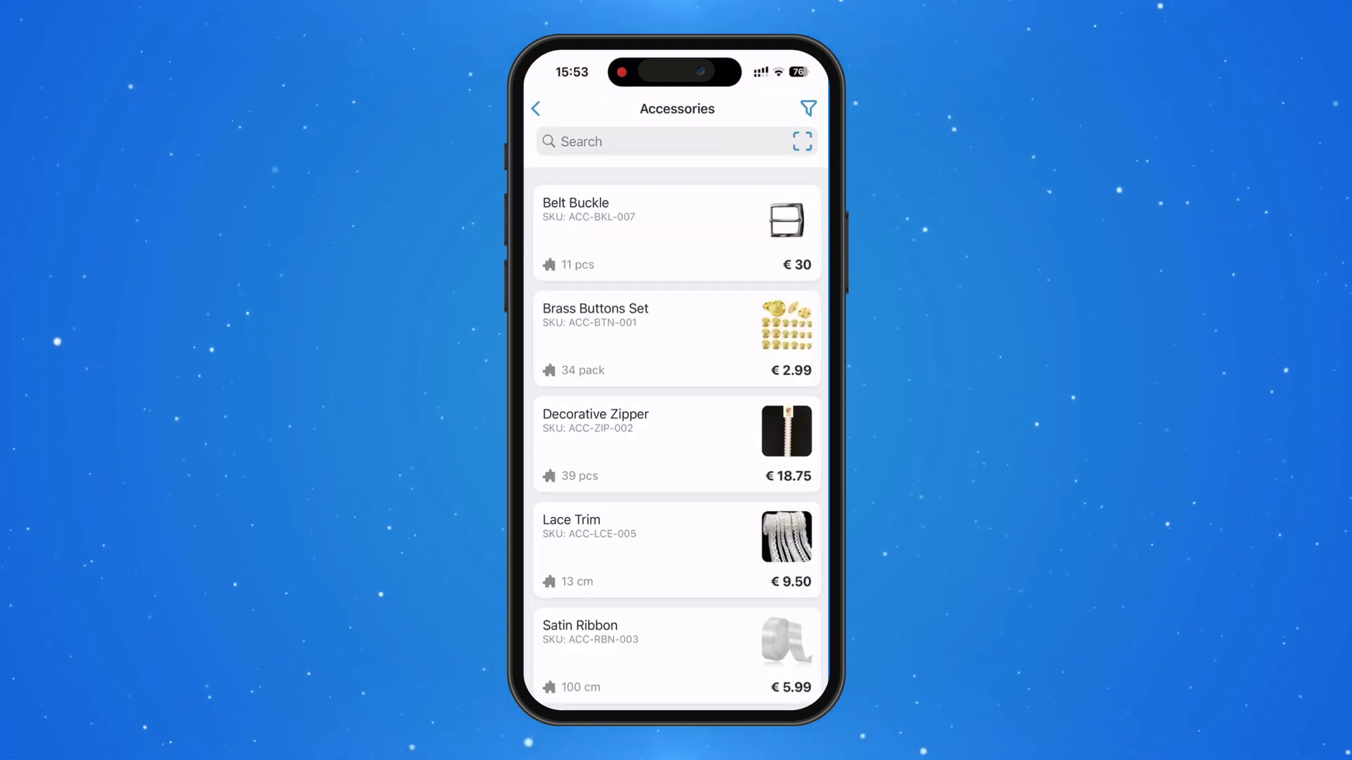
{"action": "scroll", "coordinate": [676, 423], "scroll_direction": "down", "scroll_amount": 6}
{"action": "scroll", "coordinate": [677, 423], "scroll_direction": "up", "scroll_amount": 5}
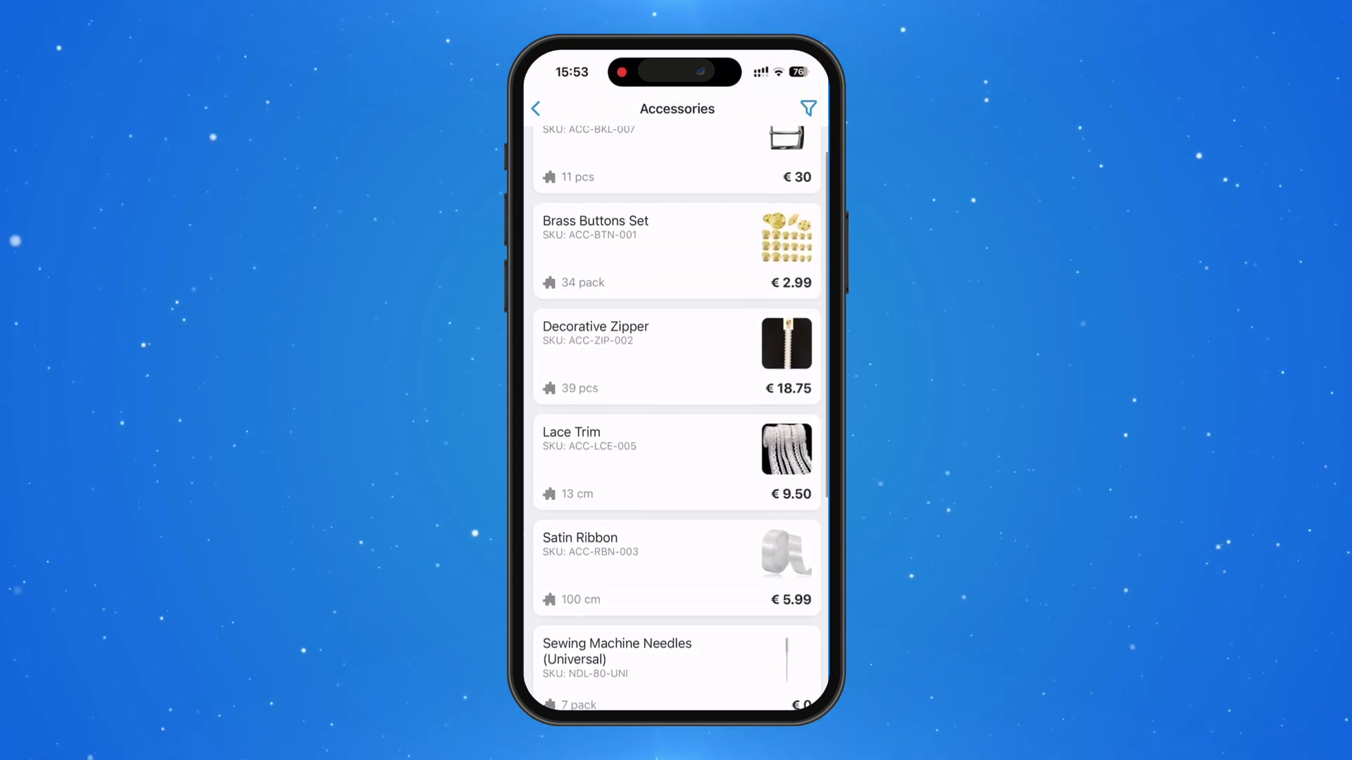
{"action": "left_click", "coordinate": [536, 108]}
{"action": "left_click", "coordinate": [554, 679]}
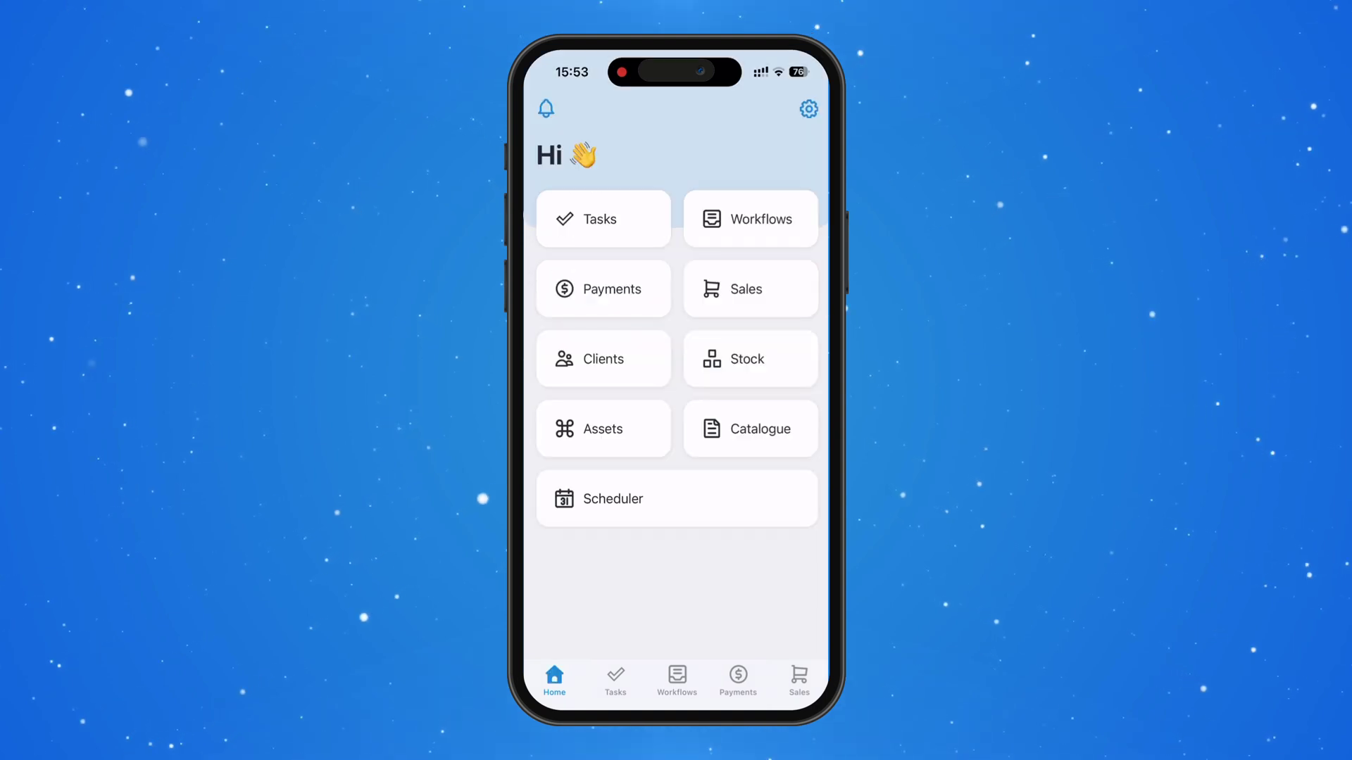
Step: Open the details of the New Production order totalling € 181.44 from the Tailoring orders list
{"action": "left_click", "coordinate": [738, 680]}
{"action": "left_click", "coordinate": [676, 679]}
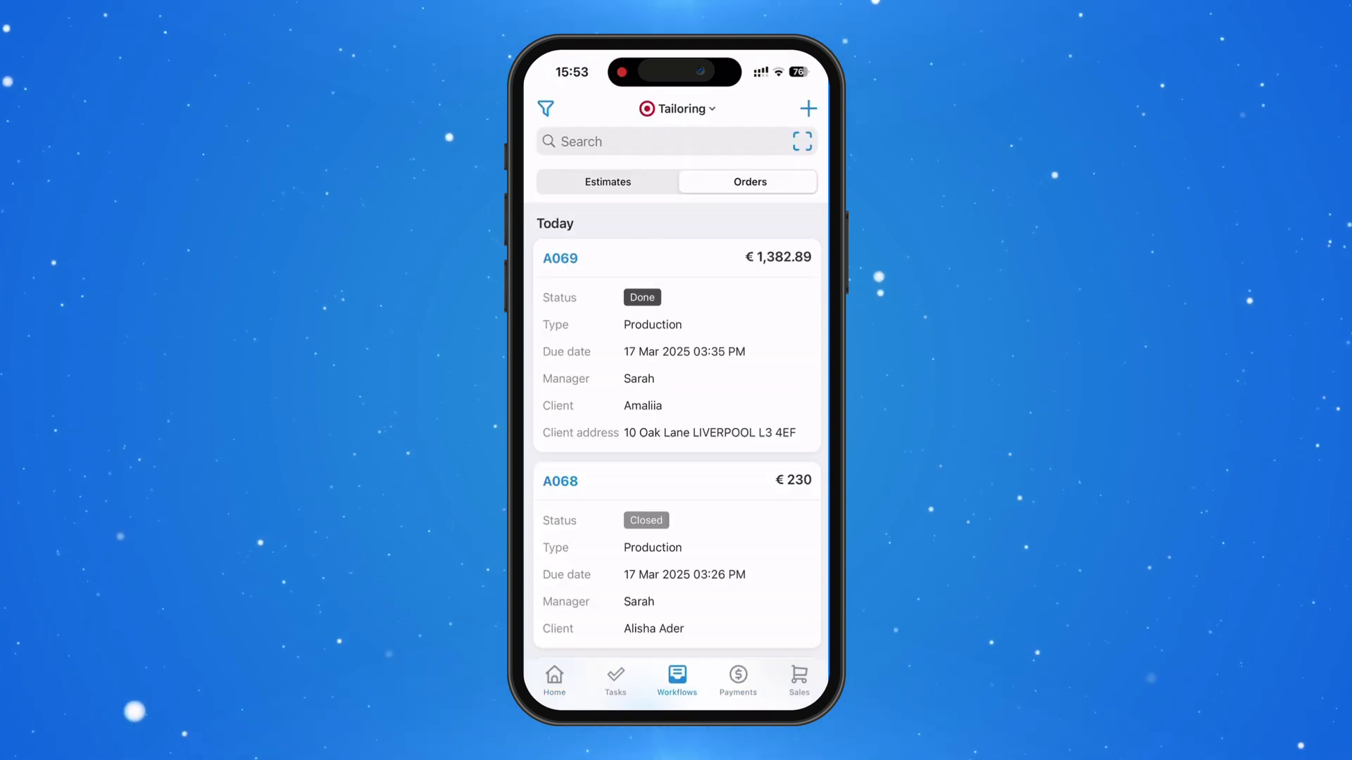
{"action": "scroll", "coordinate": [677, 395], "scroll_direction": "down", "scroll_amount": 5}
{"action": "left_click", "coordinate": [560, 220]}
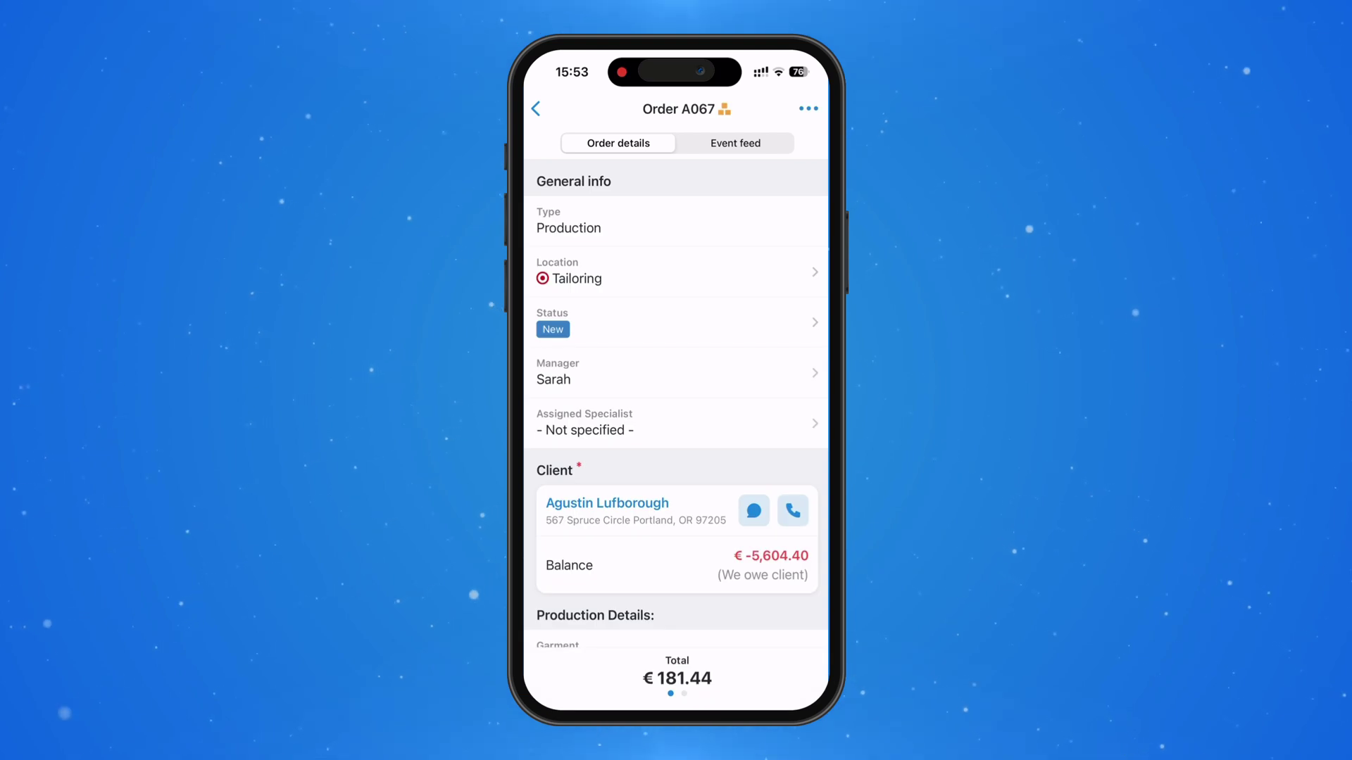
Step: Review the order's production fields and measurements, and set its status to Diagnostic
{"action": "scroll", "coordinate": [677, 395], "scroll_direction": "down", "scroll_amount": 2}
{"action": "left_click", "coordinate": [753, 453]}
{"action": "scroll", "coordinate": [677, 394], "scroll_direction": "down", "scroll_amount": 10}
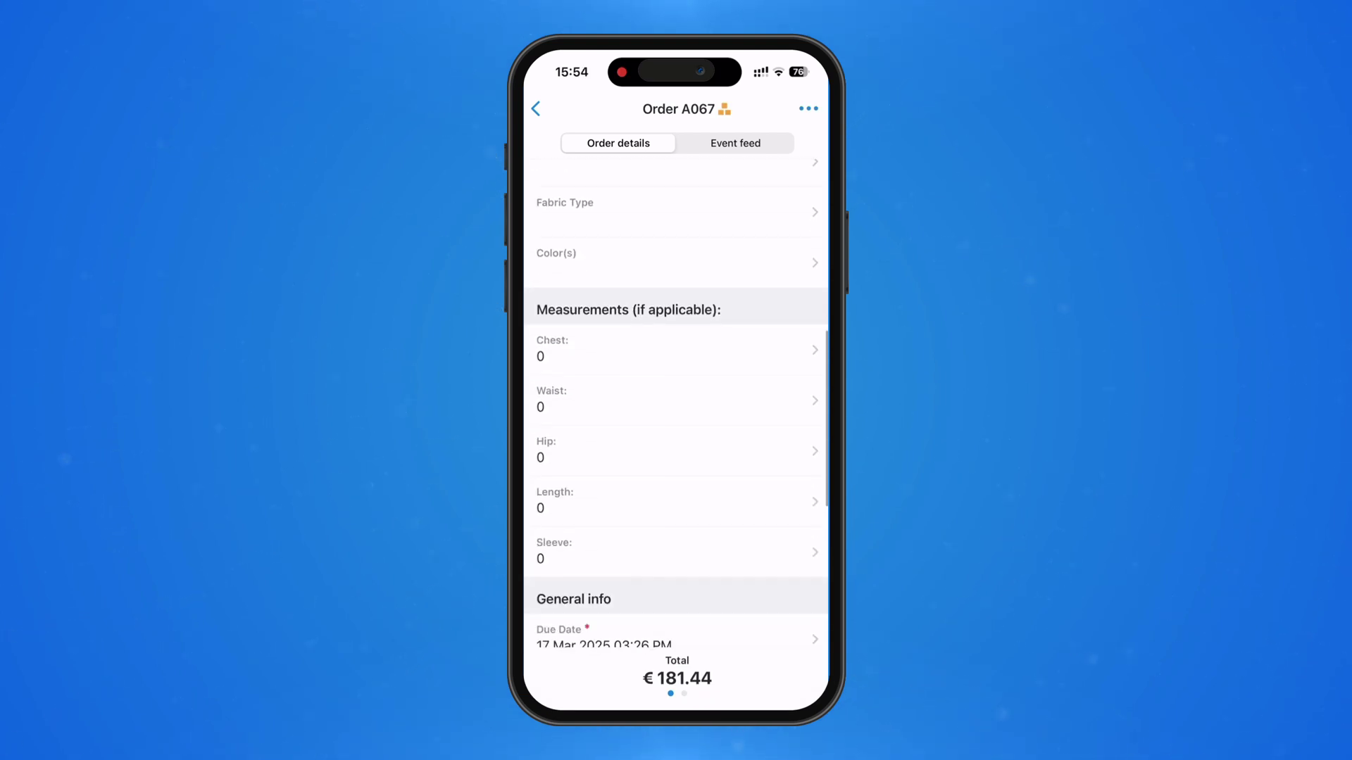
{"action": "scroll", "coordinate": [676, 394], "scroll_direction": "up", "scroll_amount": 12}
{"action": "scroll", "coordinate": [676, 394], "scroll_direction": "up", "scroll_amount": 5}
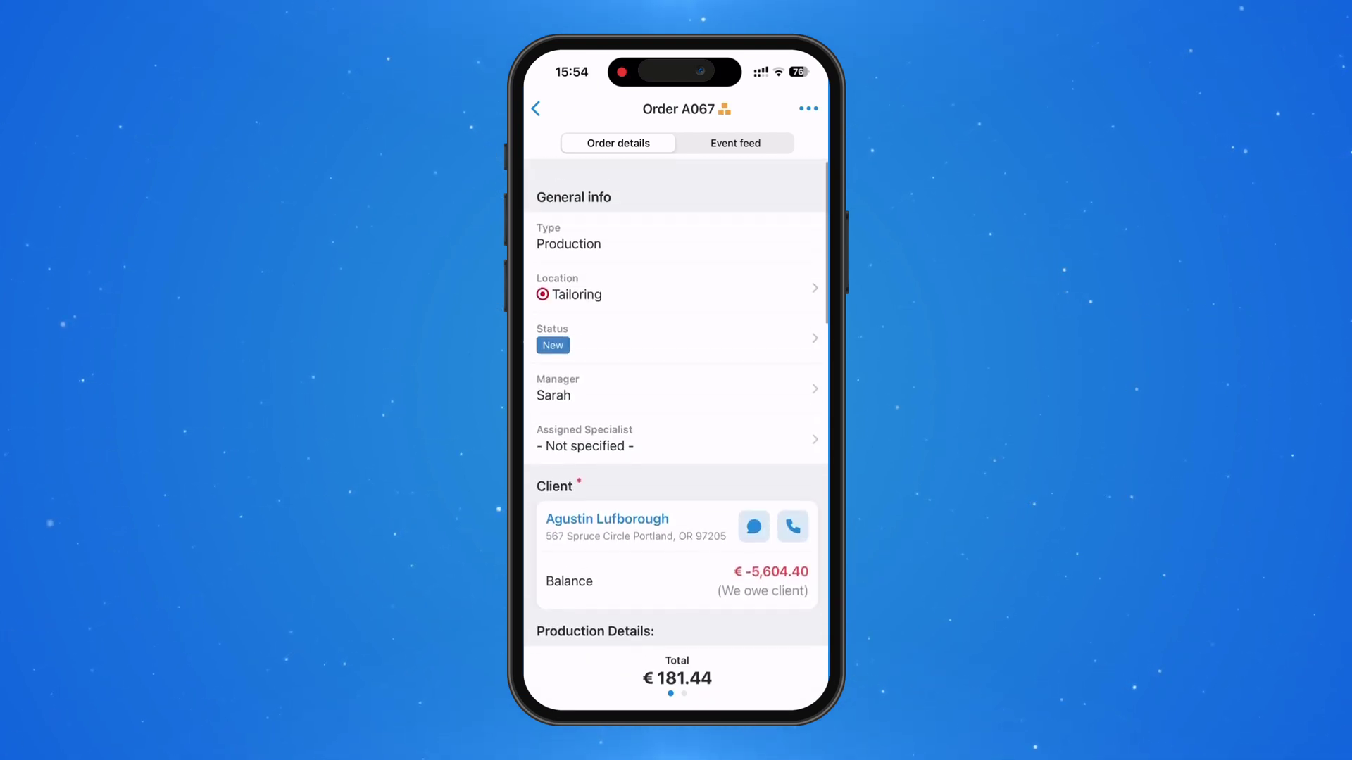
{"action": "left_click", "coordinate": [551, 345]}
{"action": "left_click", "coordinate": [567, 315]}
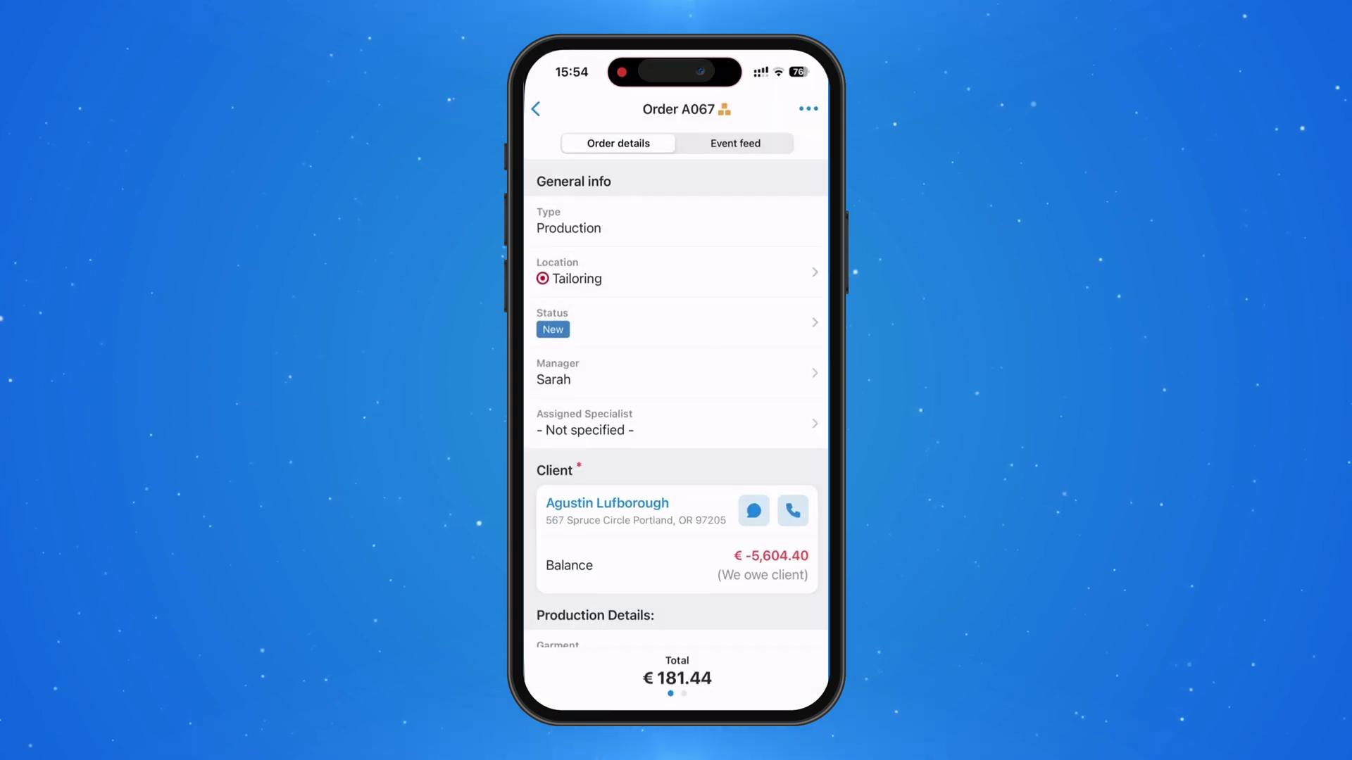
Step: View the order's event feed and the options for adding tasks, photos and files to it
{"action": "left_click", "coordinate": [735, 143]}
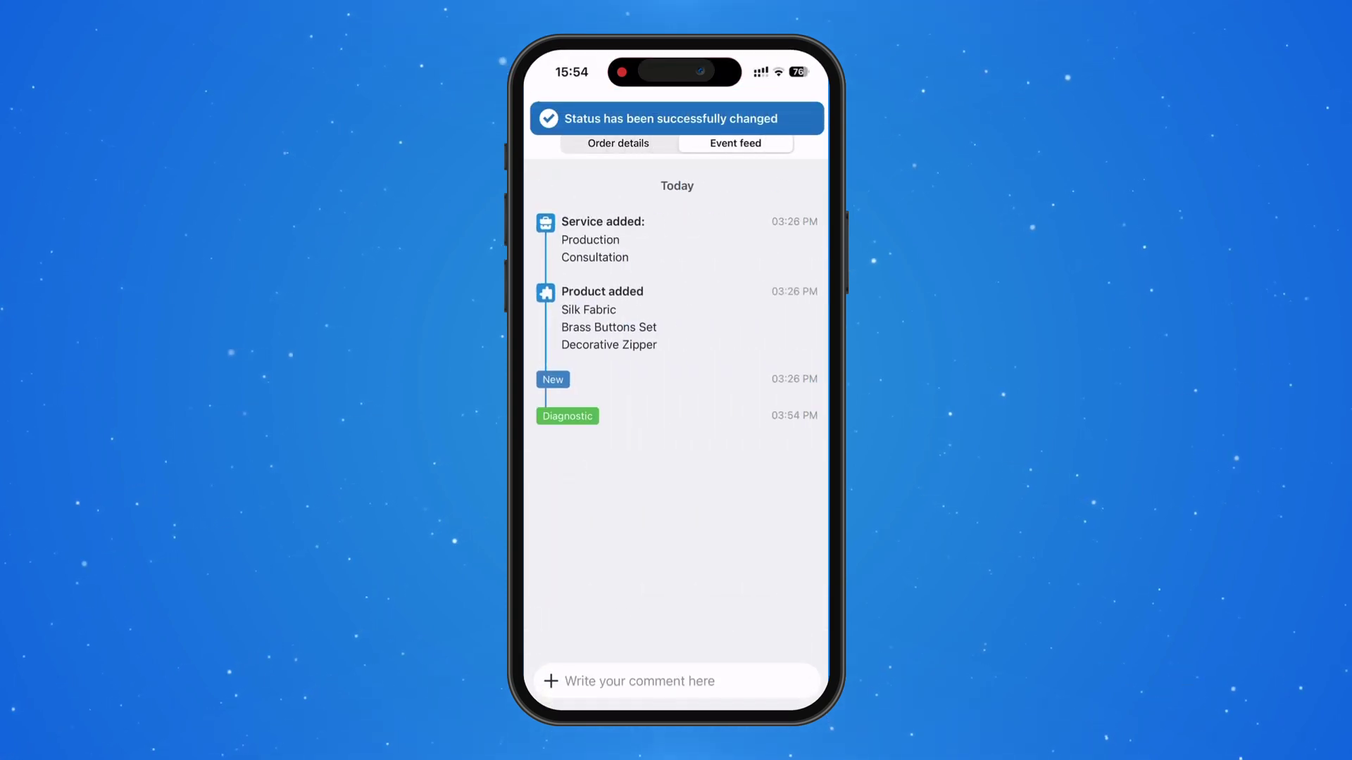
{"action": "left_click", "coordinate": [551, 681]}
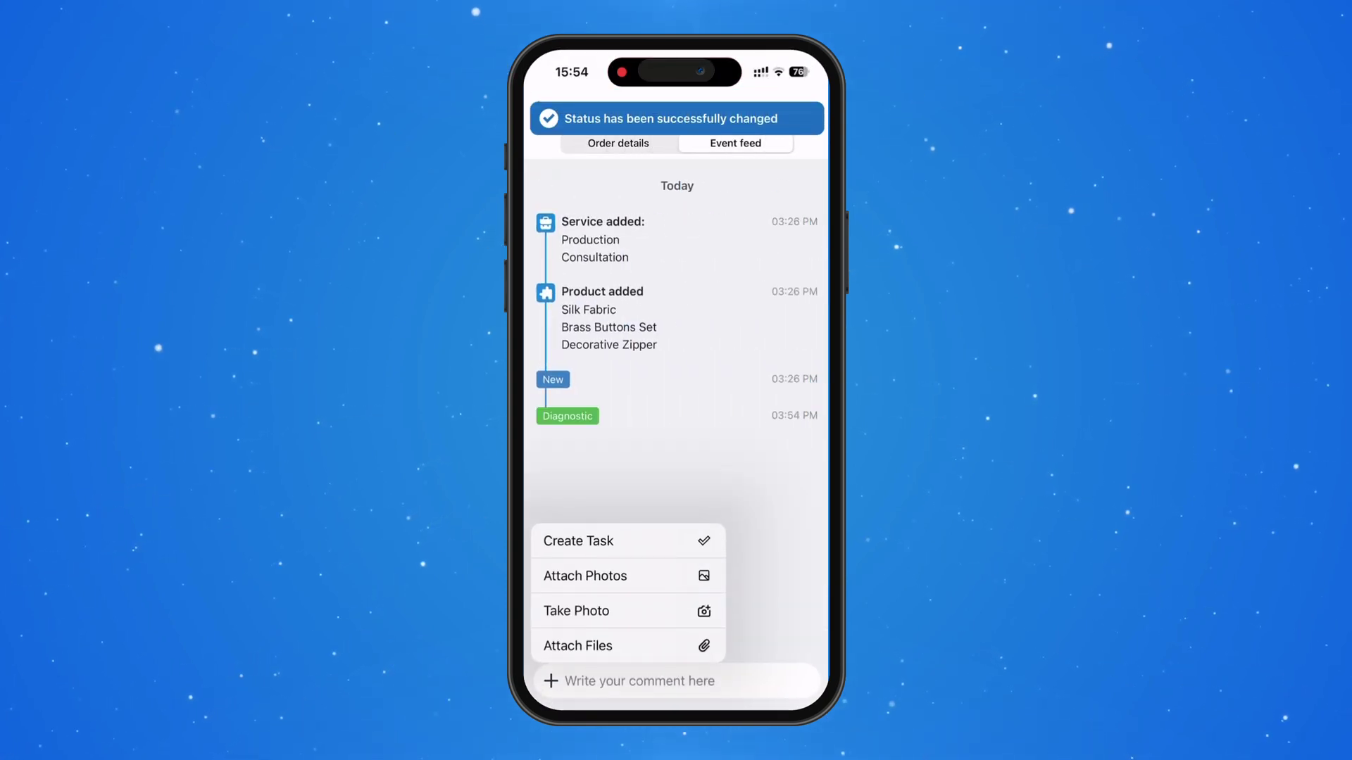
{"action": "left_click", "coordinate": [676, 465]}
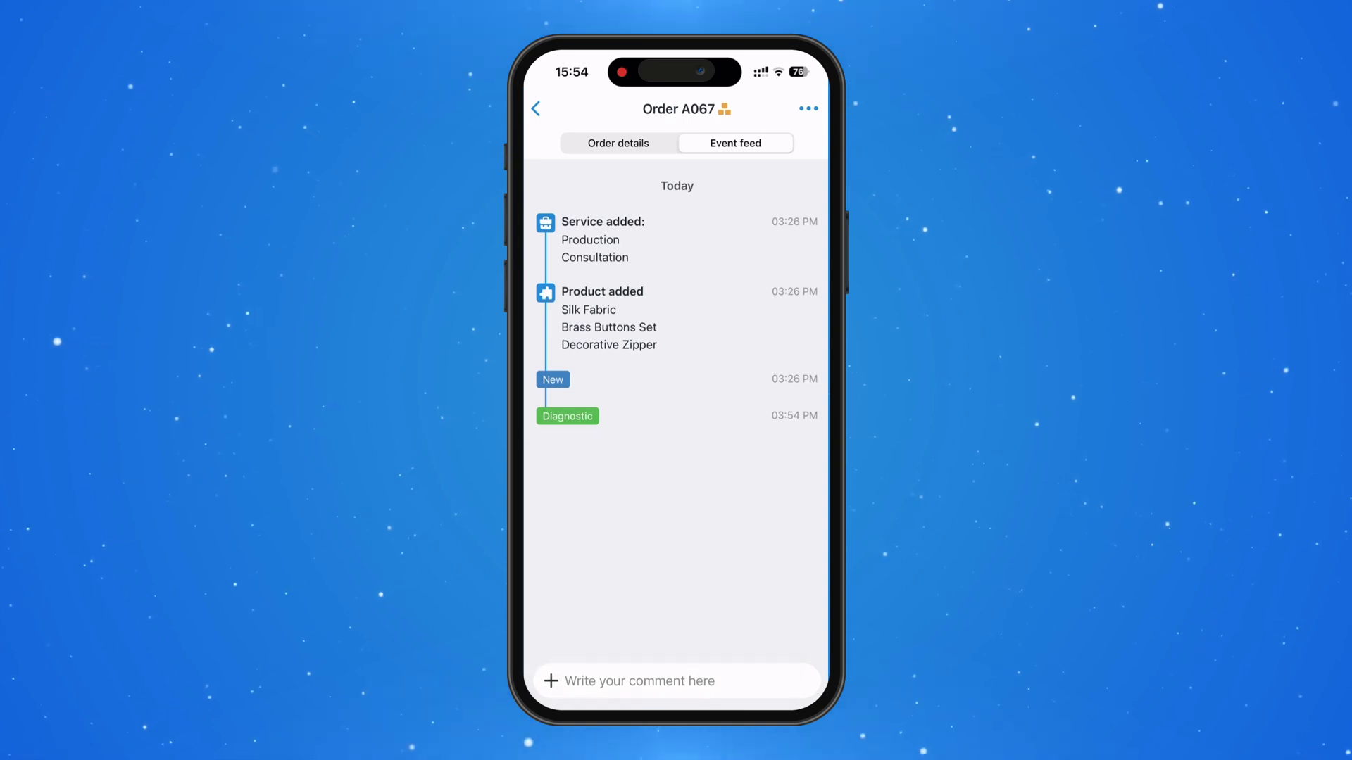
Step: Reopen the Diagnostic Production order's details and view its extra actions, such as printing documents and sharing a link
{"action": "left_click", "coordinate": [535, 108]}
{"action": "left_click", "coordinate": [560, 220]}
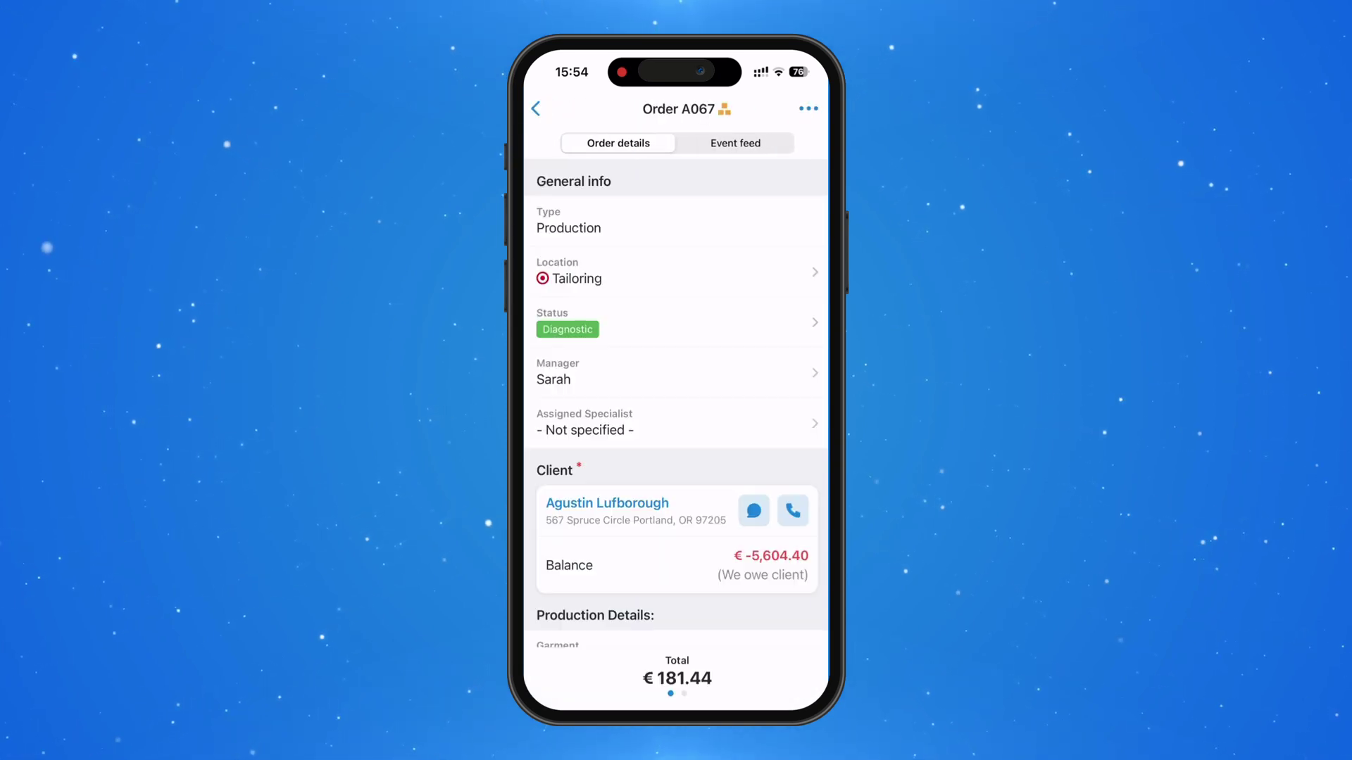
{"action": "left_click", "coordinate": [808, 108]}
{"action": "left_click", "coordinate": [725, 179]}
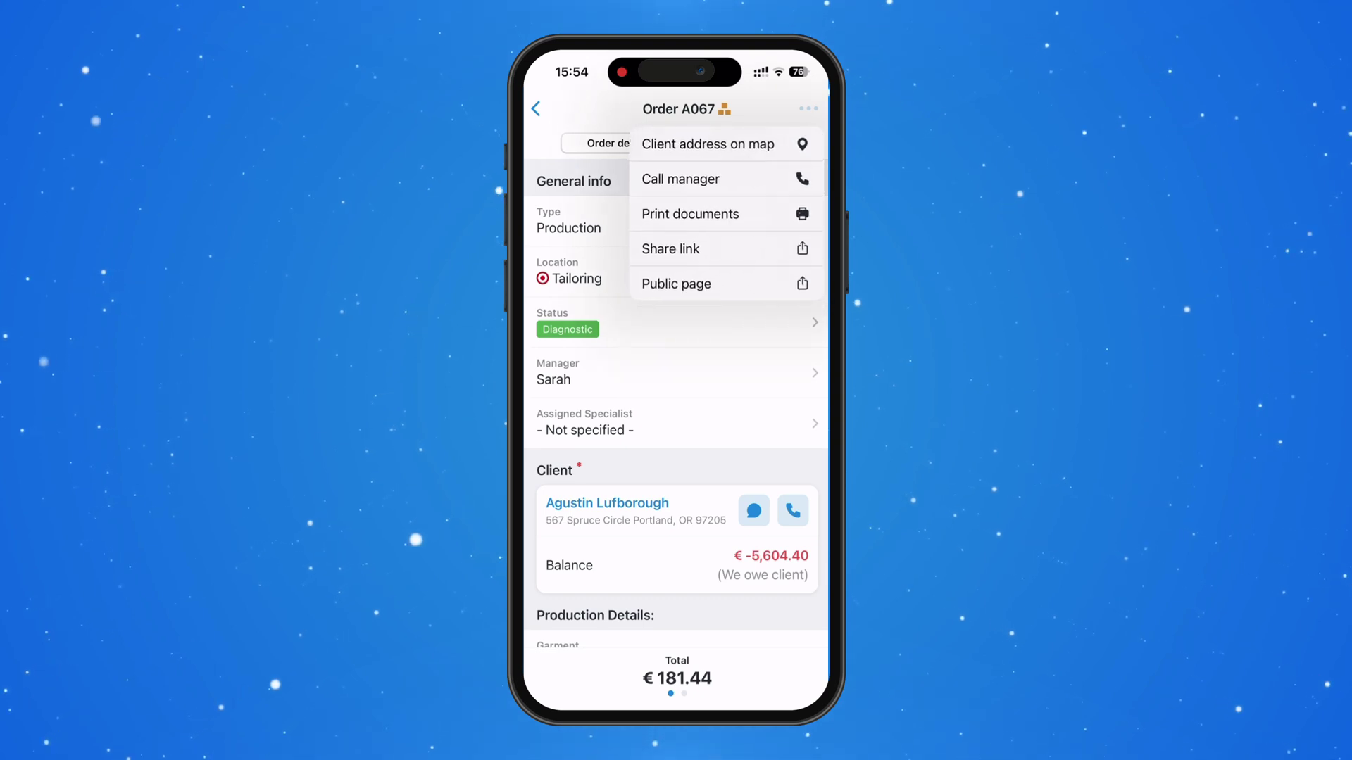
Step: Leave the order for the Tailoring orders list and return to the app's home screen
{"action": "left_click", "coordinate": [536, 109]}
{"action": "left_click", "coordinate": [535, 108]}
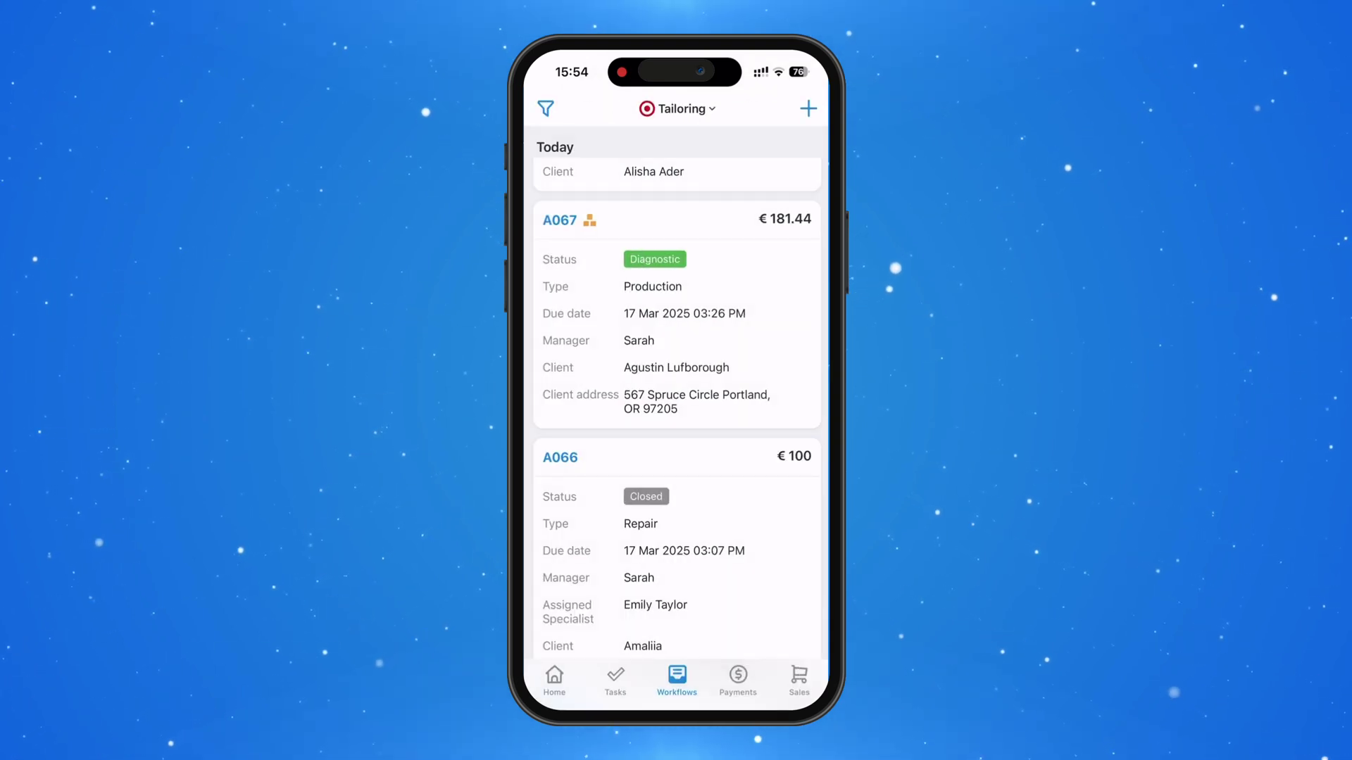
{"action": "left_click", "coordinate": [554, 679]}
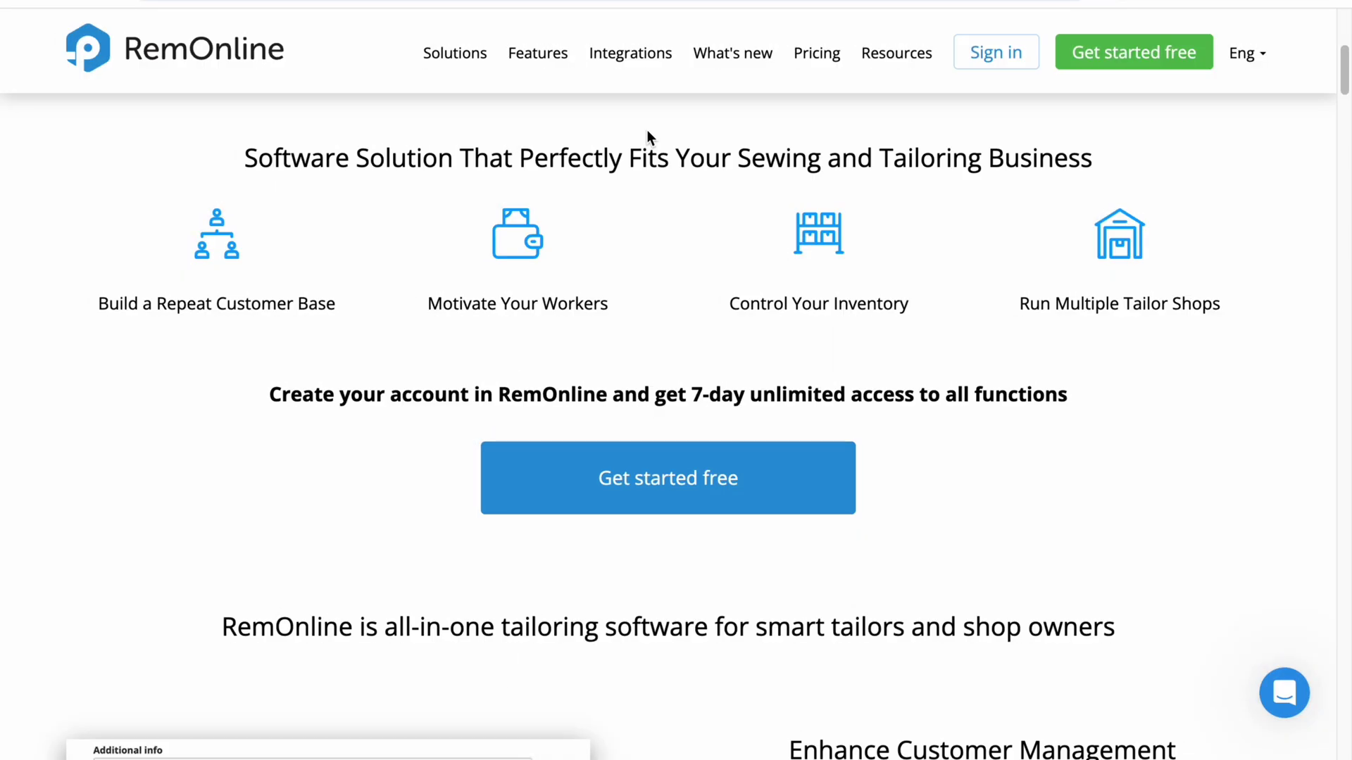
Step: Switch to the RemOnline website and examine the tailoring software page's sections on customers, orders, staff, inventory, integrations and analytics
{"action": "scroll", "coordinate": [301, 508], "scroll_direction": "down", "scroll_amount": 6}
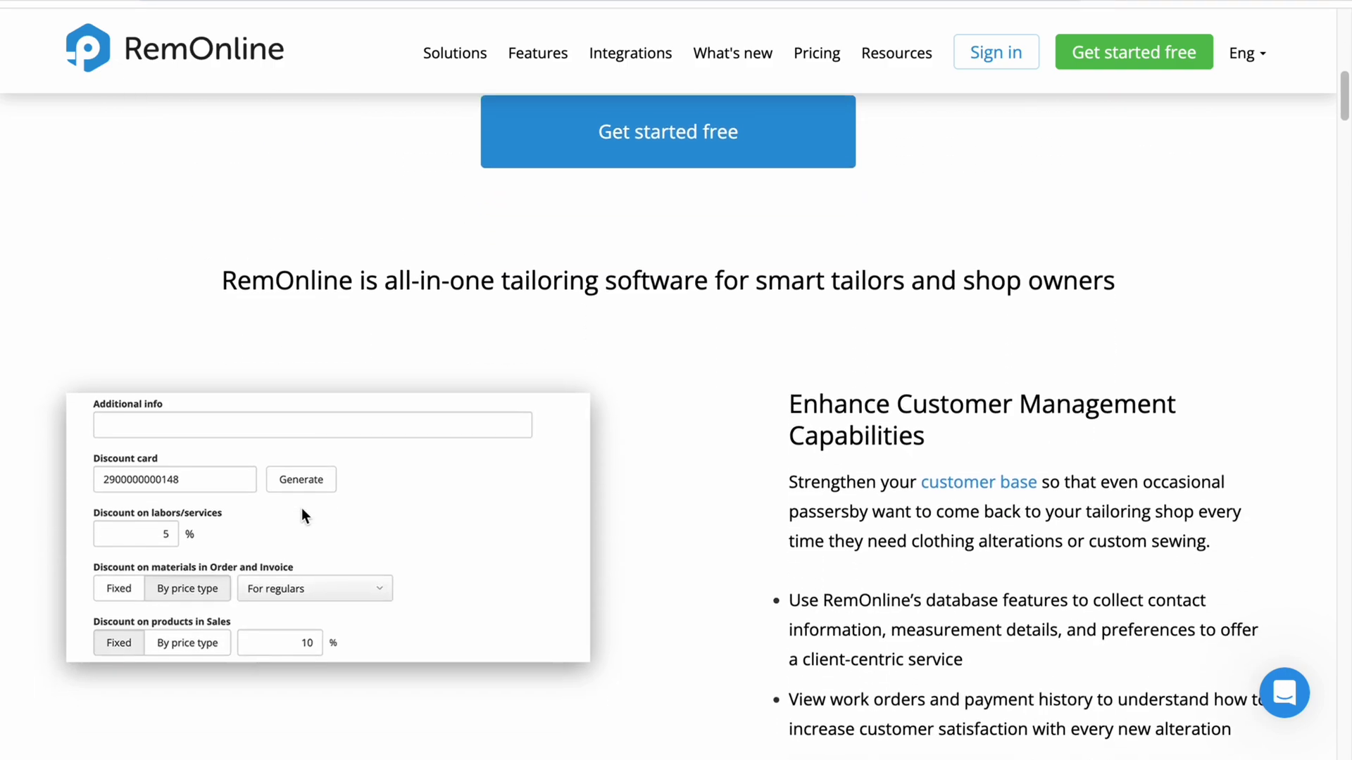
{"action": "scroll", "coordinate": [305, 518], "scroll_direction": "down", "scroll_amount": 8}
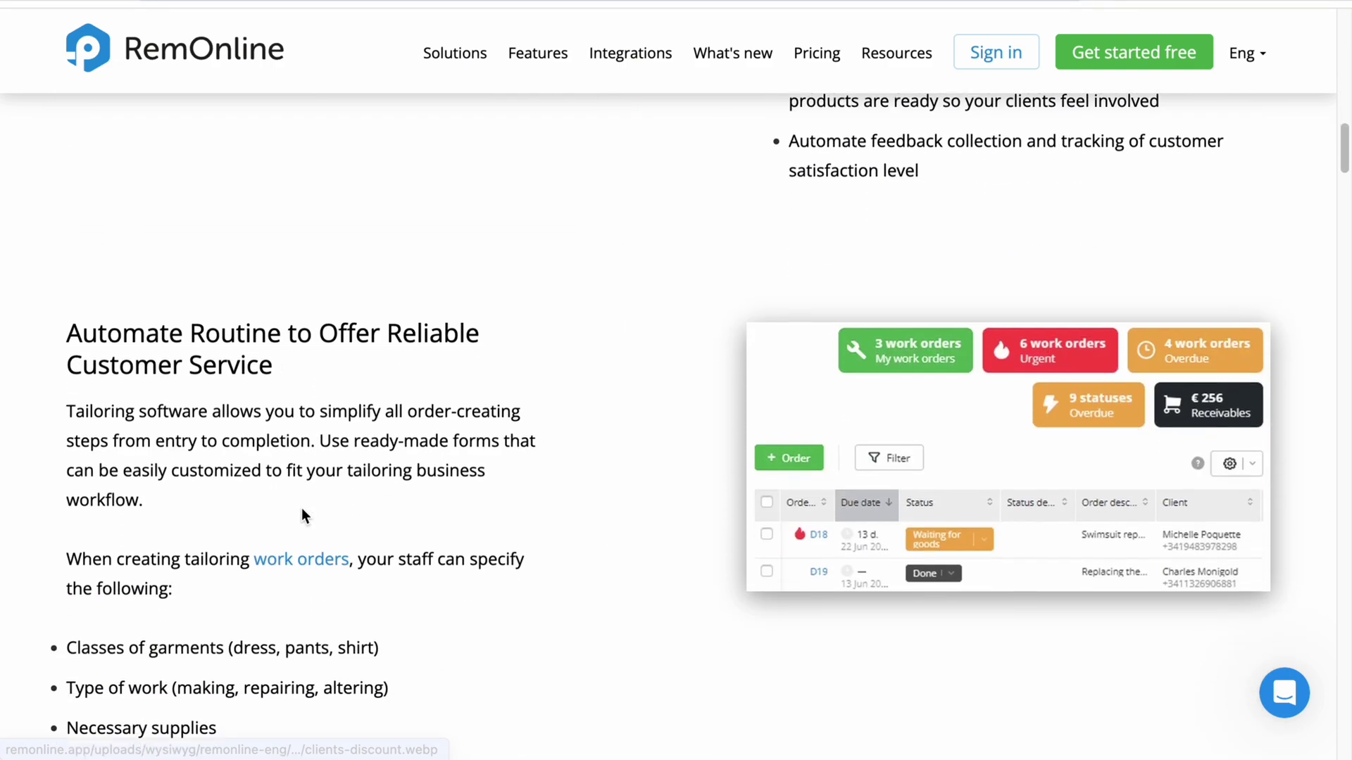
{"action": "scroll", "coordinate": [302, 508], "scroll_direction": "down", "scroll_amount": 2}
{"action": "scroll", "coordinate": [302, 508], "scroll_direction": "down", "scroll_amount": 10}
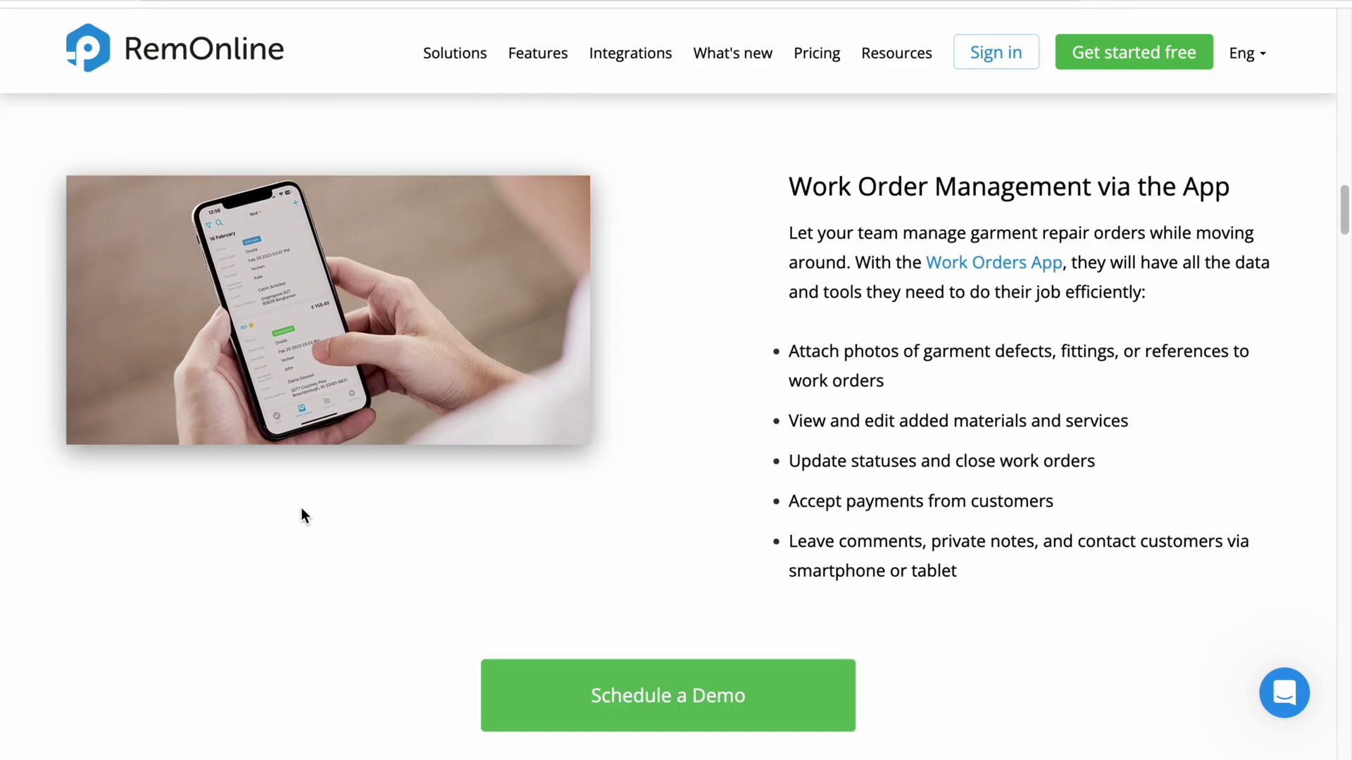
{"action": "scroll", "coordinate": [301, 508], "scroll_direction": "down", "scroll_amount": 15}
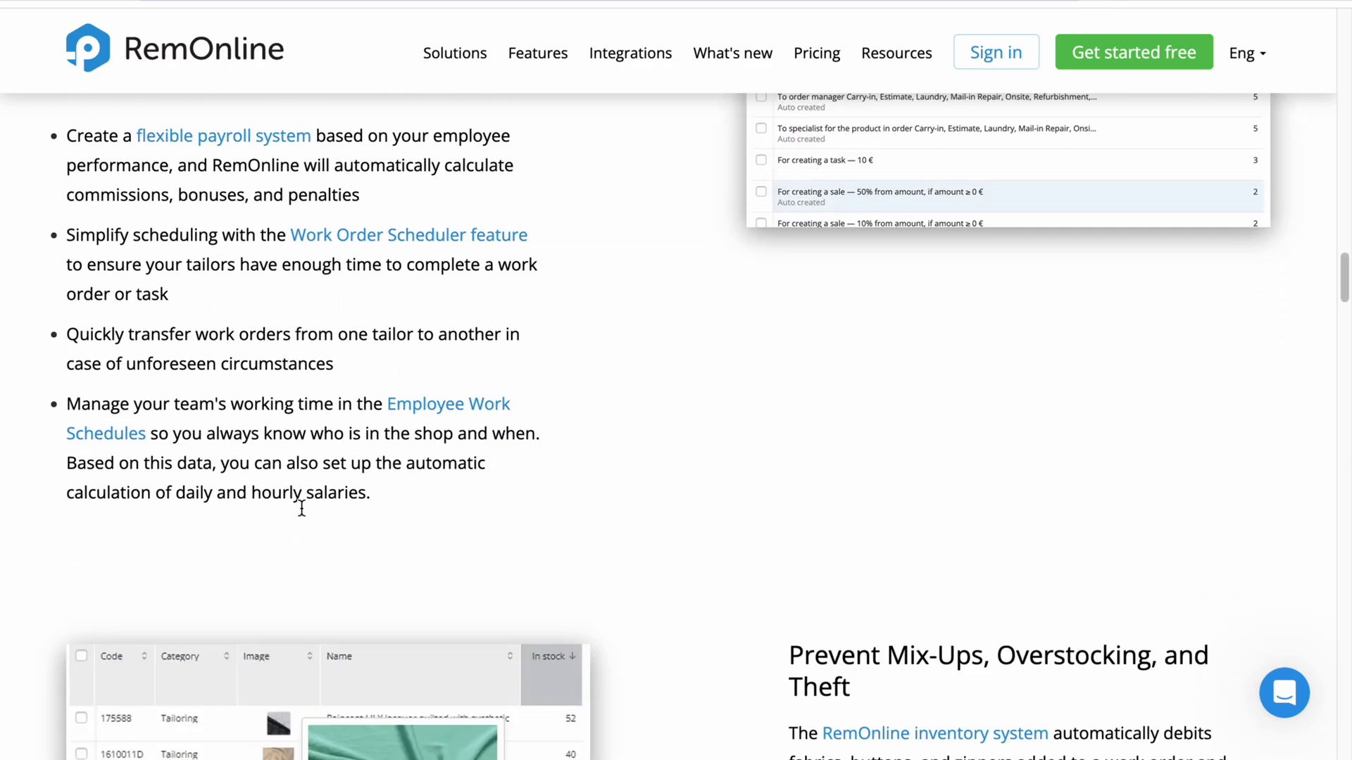
{"action": "scroll", "coordinate": [302, 518], "scroll_direction": "down", "scroll_amount": 16}
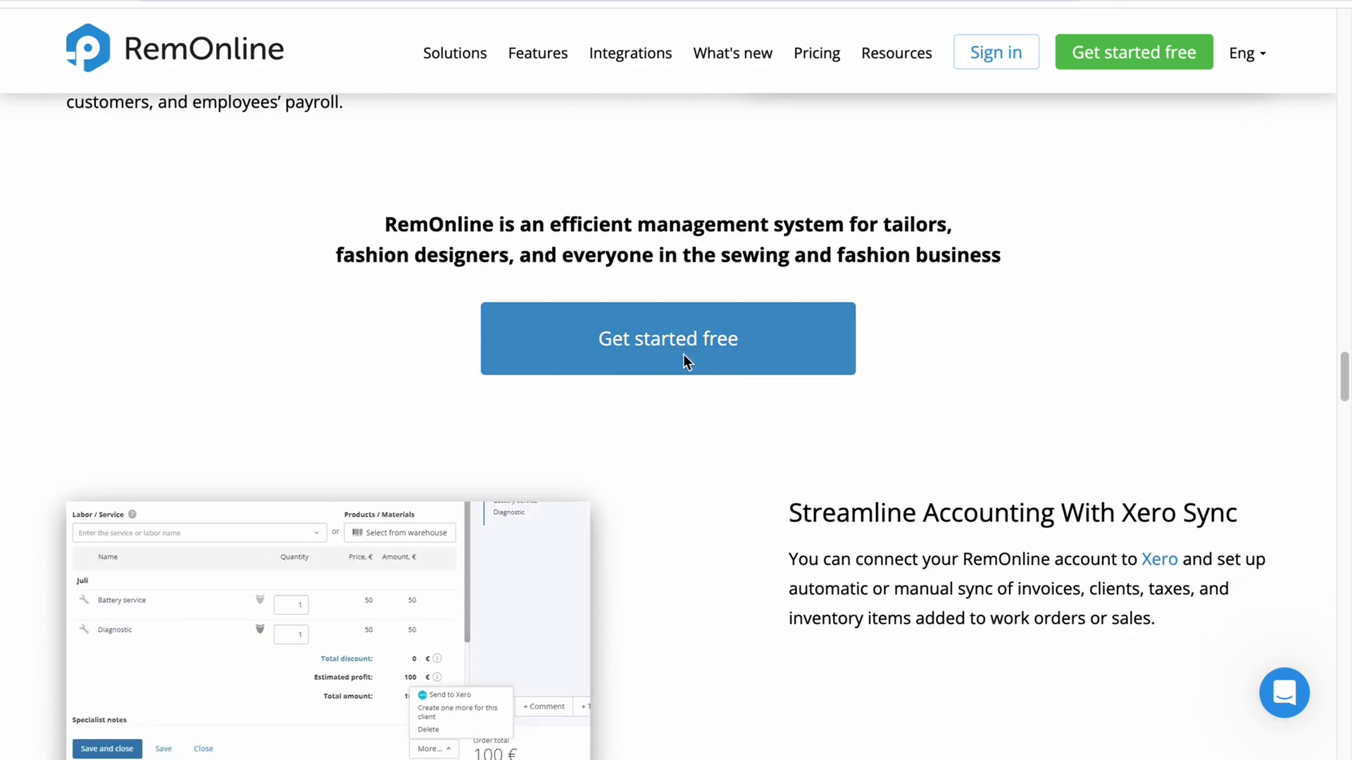
{"action": "scroll", "coordinate": [701, 429], "scroll_direction": "down", "scroll_amount": 10}
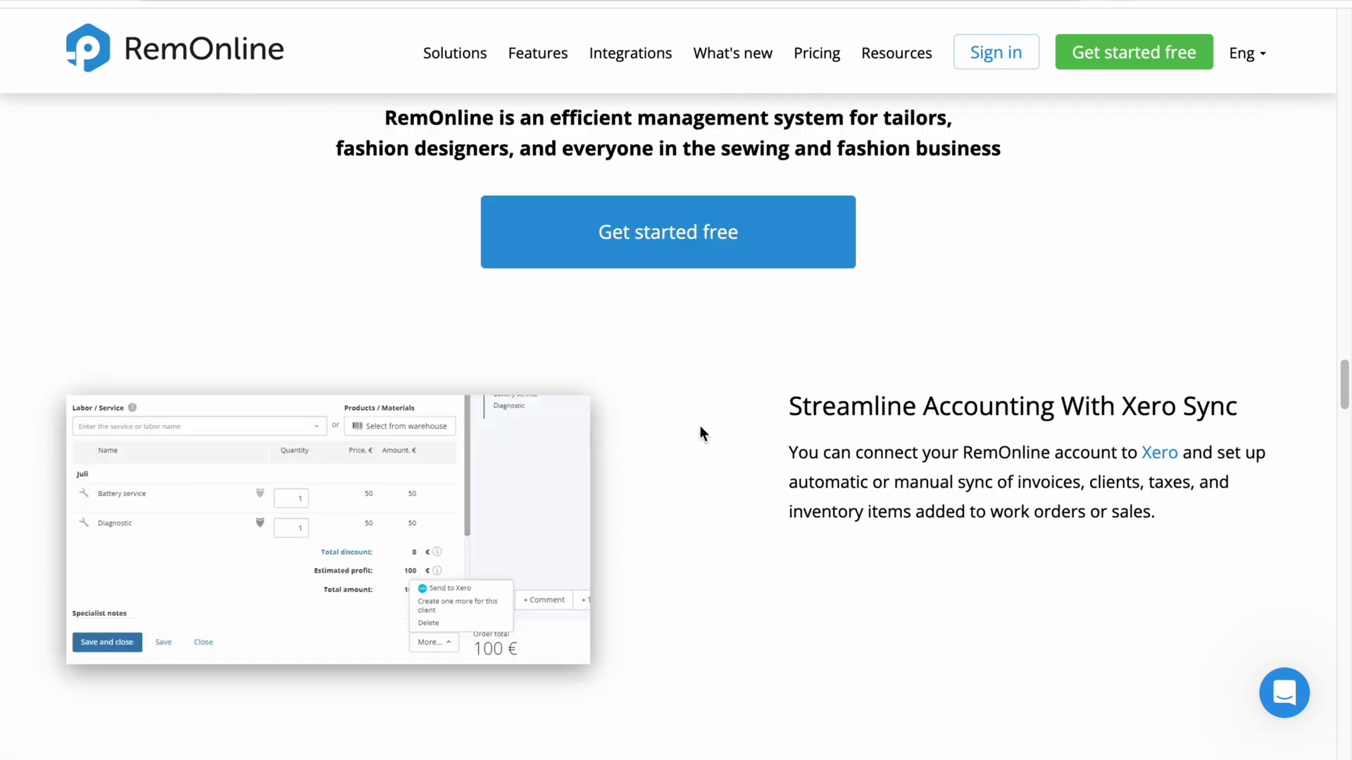
{"action": "scroll", "coordinate": [701, 431], "scroll_direction": "down", "scroll_amount": 1}
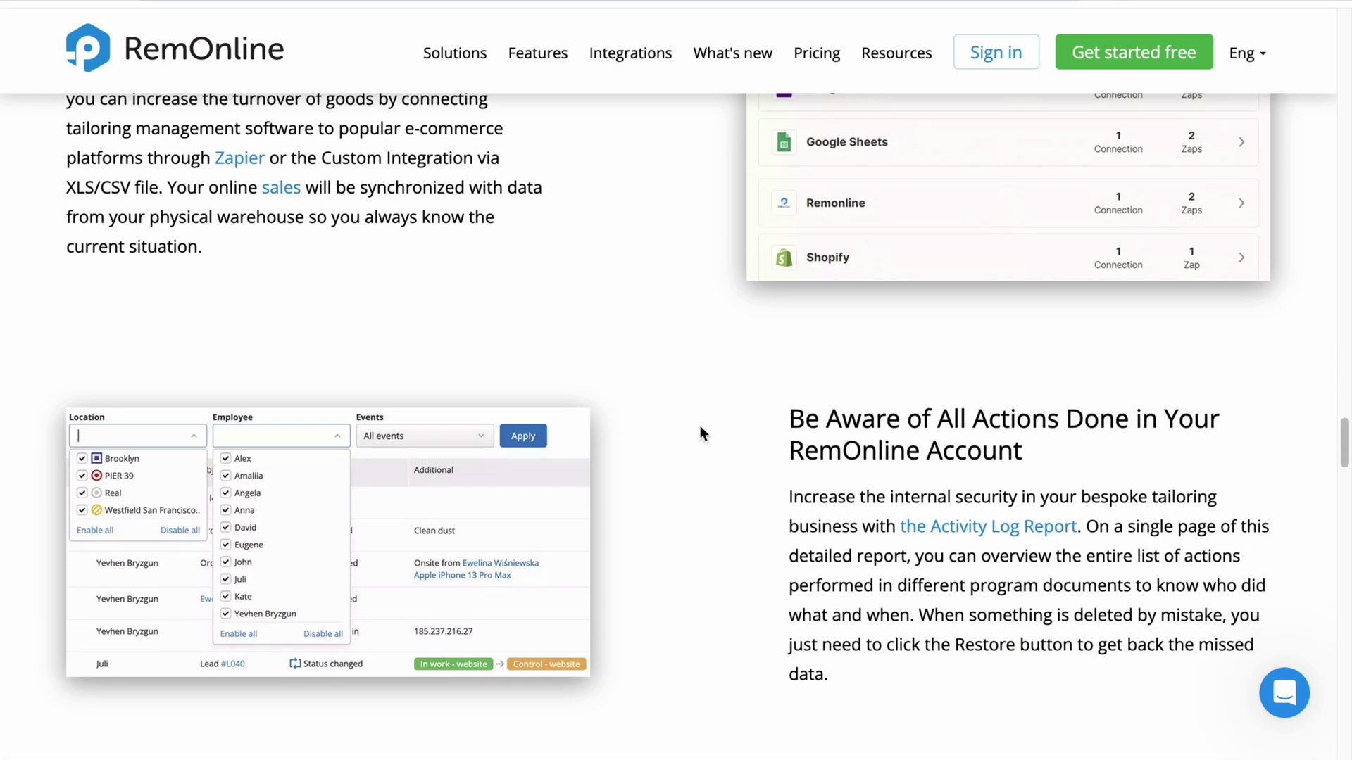
{"action": "scroll", "coordinate": [701, 430], "scroll_direction": "down", "scroll_amount": 9}
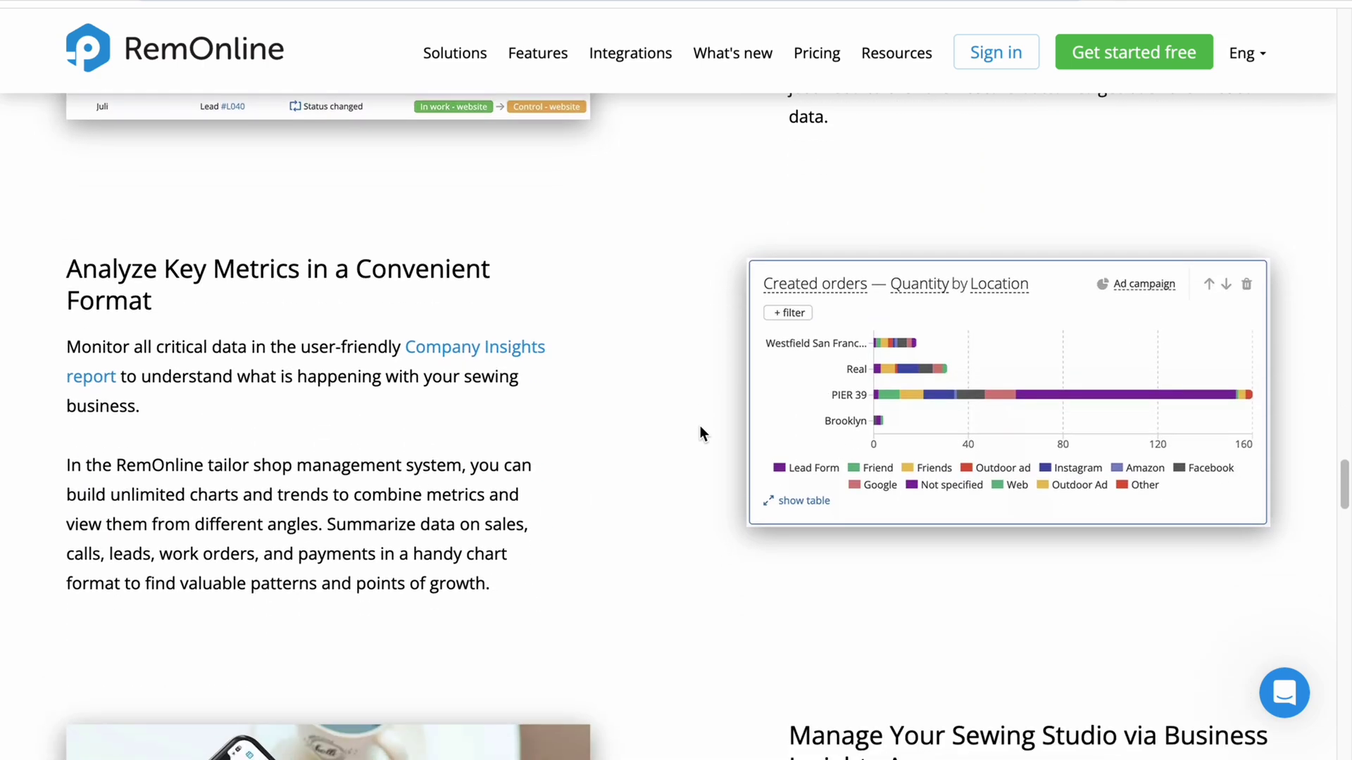
{"action": "scroll", "coordinate": [700, 429], "scroll_direction": "down", "scroll_amount": 5}
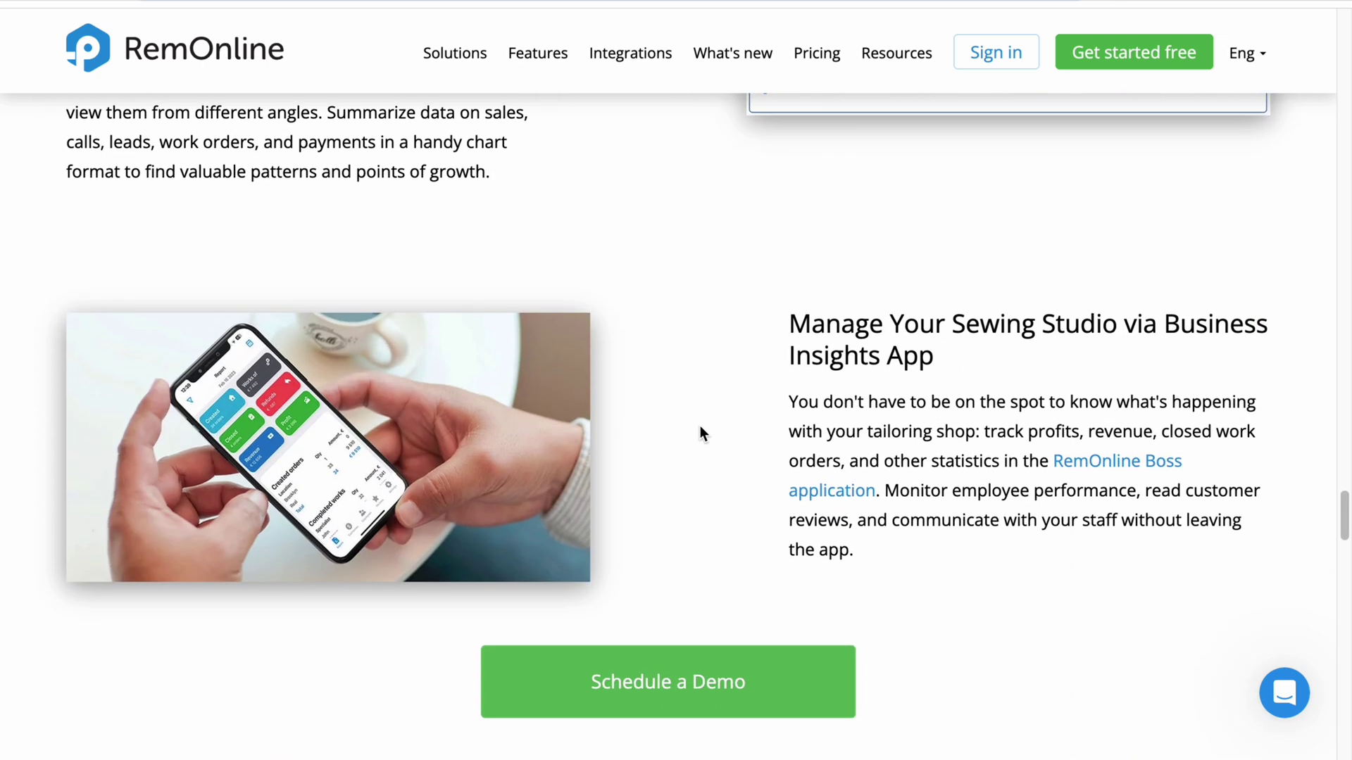